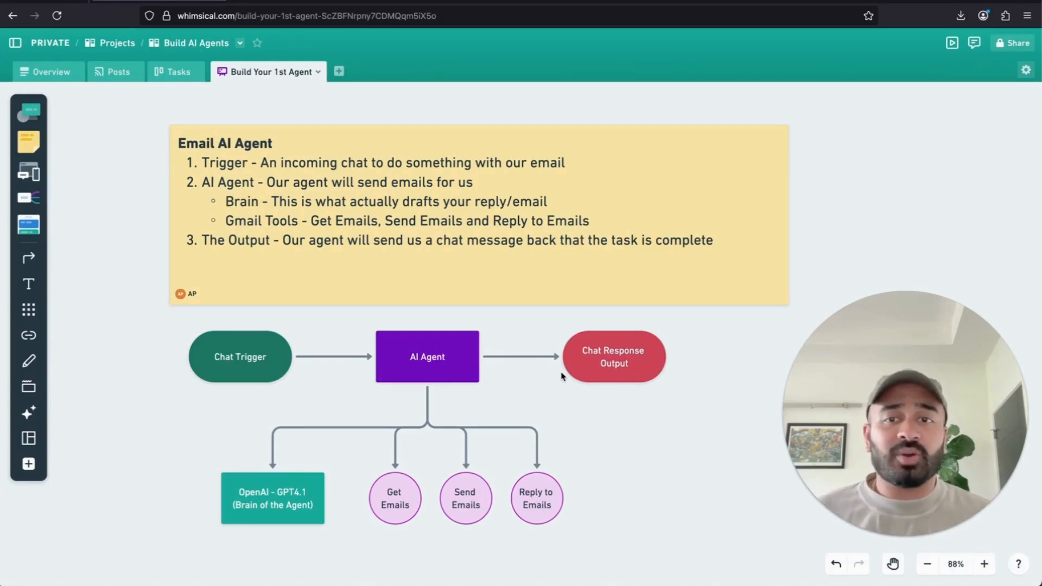
- Scroll the Whimsical board to review the Email AI Agent plan and flow diagram
scroll(561, 376, down, 2)
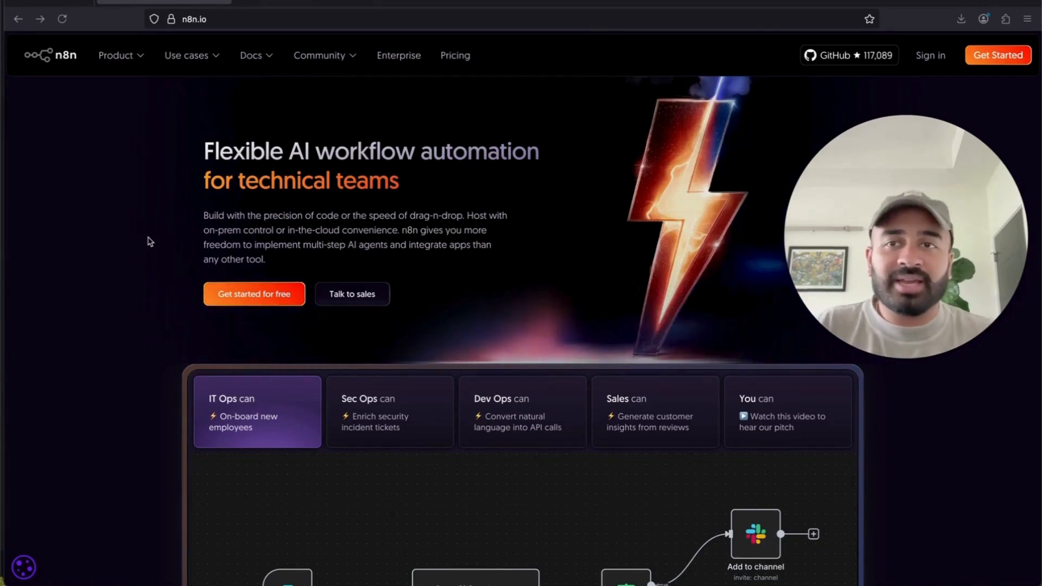
- Show n8n pricing billed monthly, with plans at $24 and $60
click(446, 59)
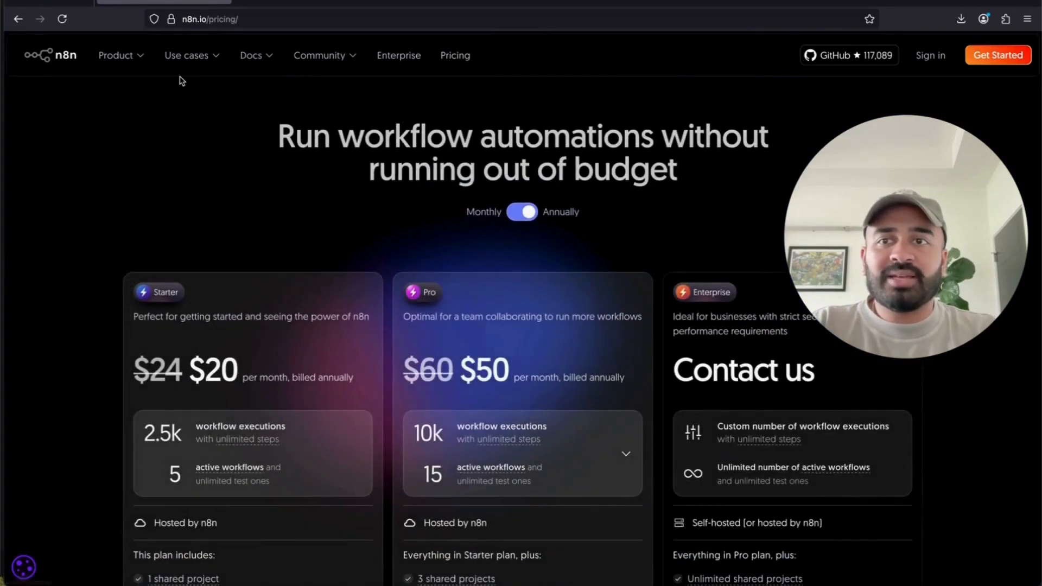
scroll(376, 244, down, 1)
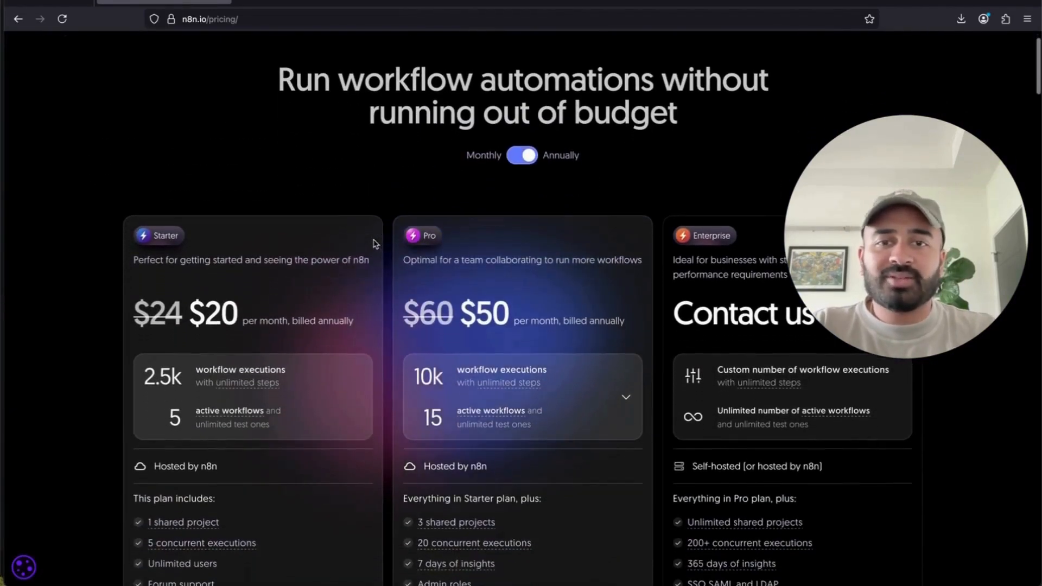
click(523, 157)
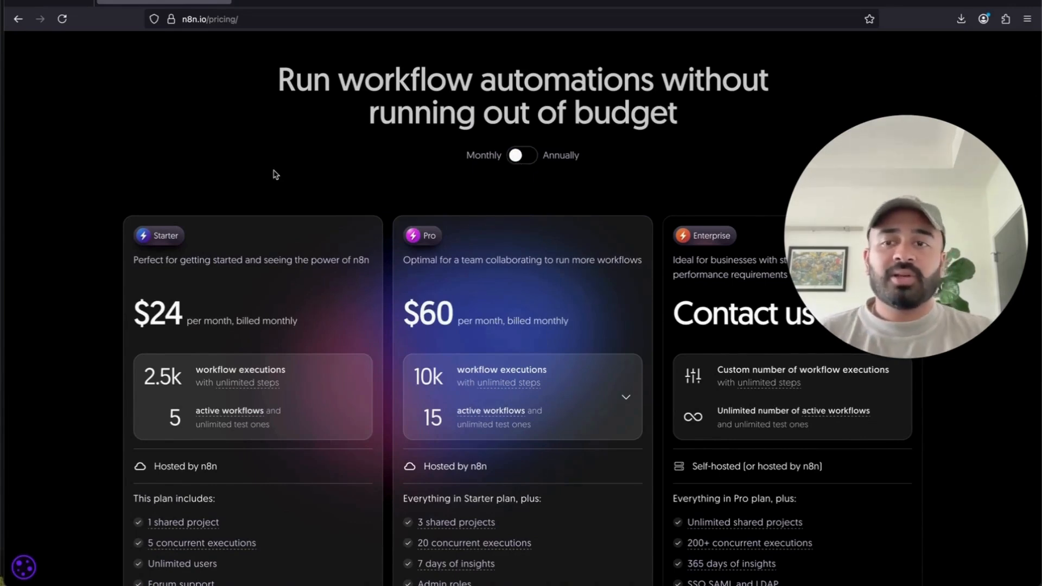
scroll(275, 175, down, 10)
drag(132, 298, 320, 333)
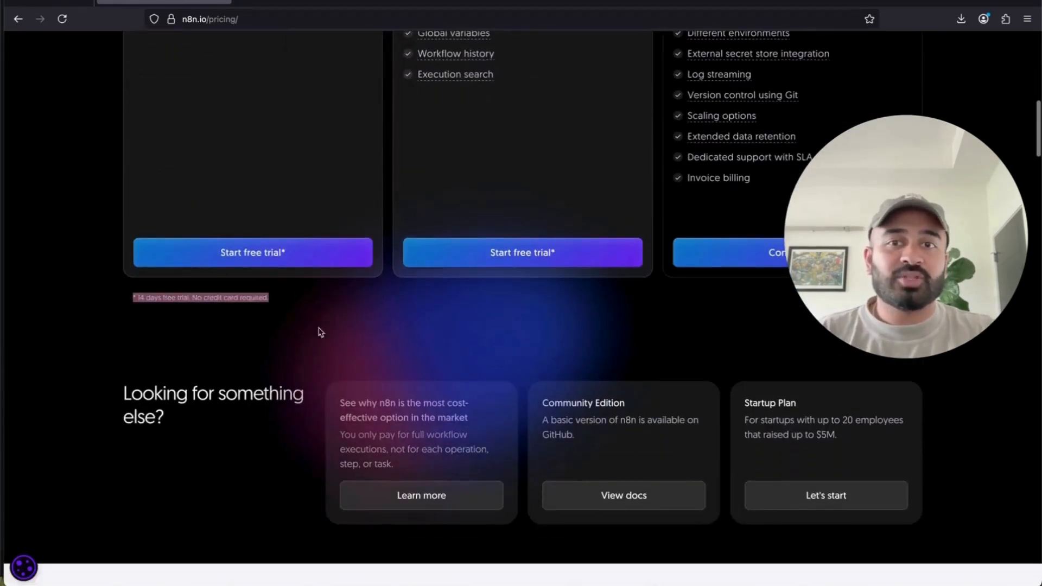
scroll(320, 332, up, 3)
click(284, 362)
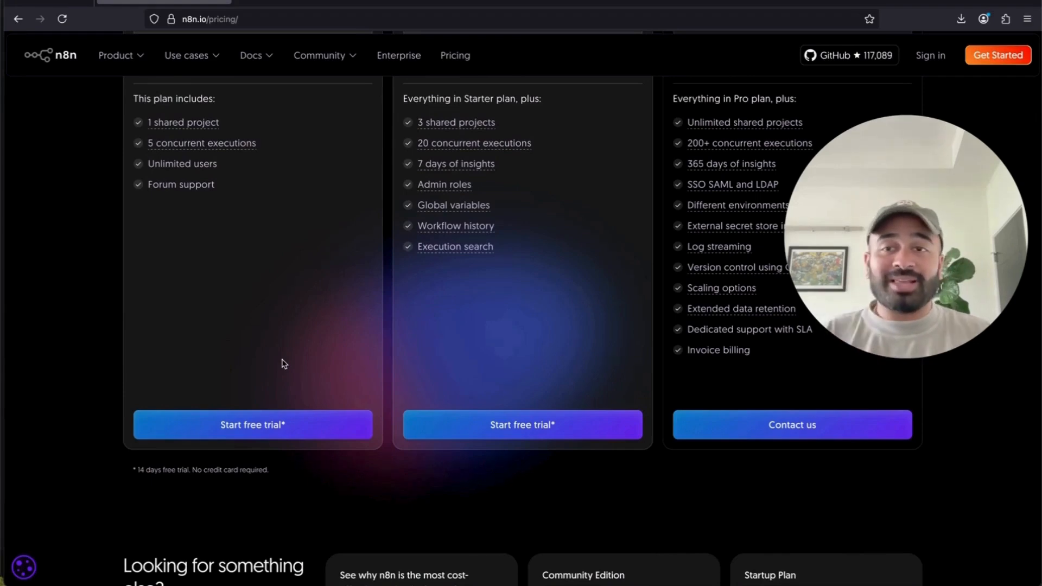
- Scroll through the pricing plans, then move to the n8n cloud workflows overview
scroll(284, 364, up, 4)
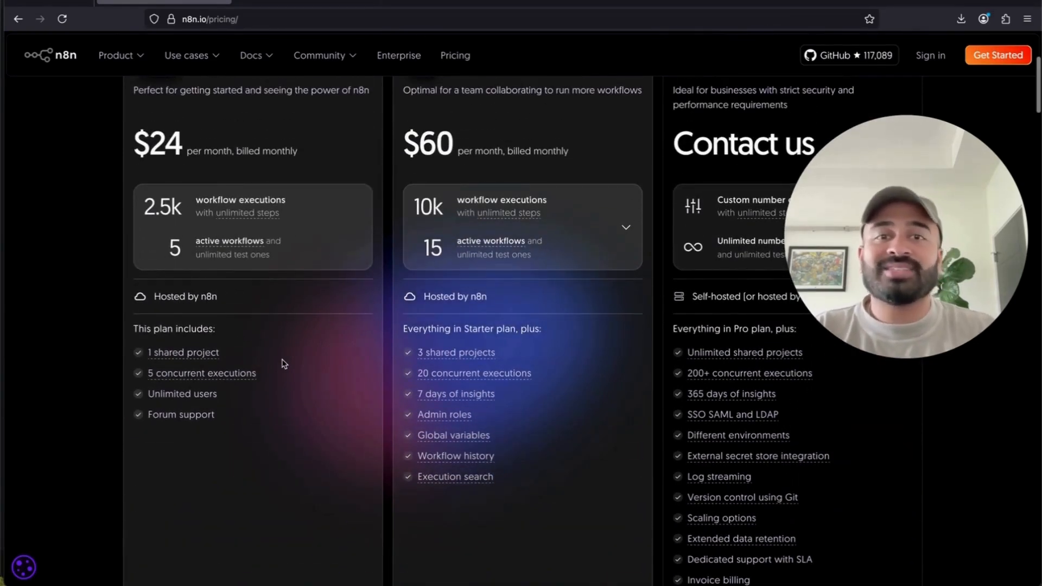
scroll(284, 363, up, 3)
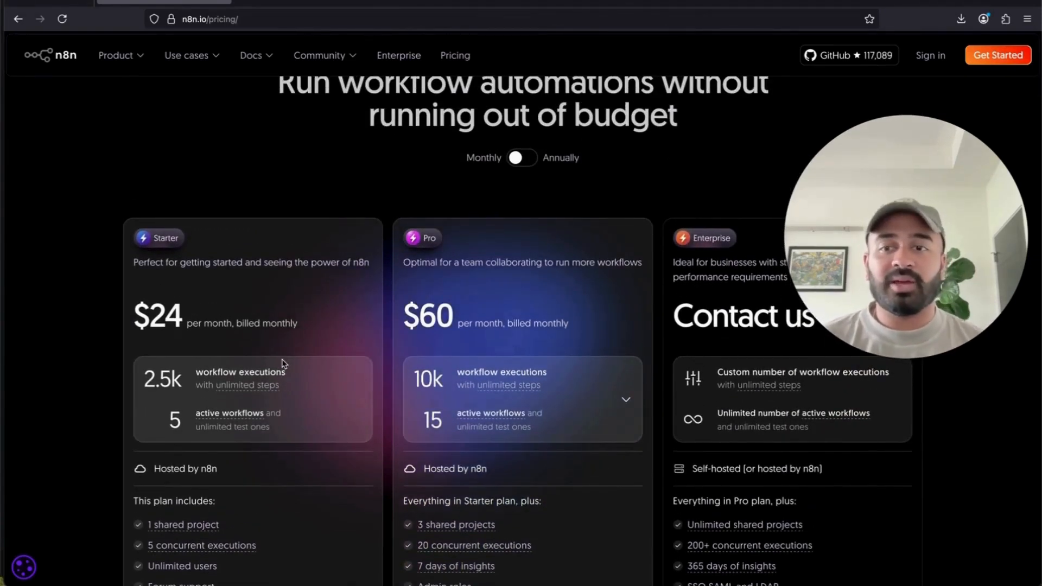
scroll(284, 363, up, 1)
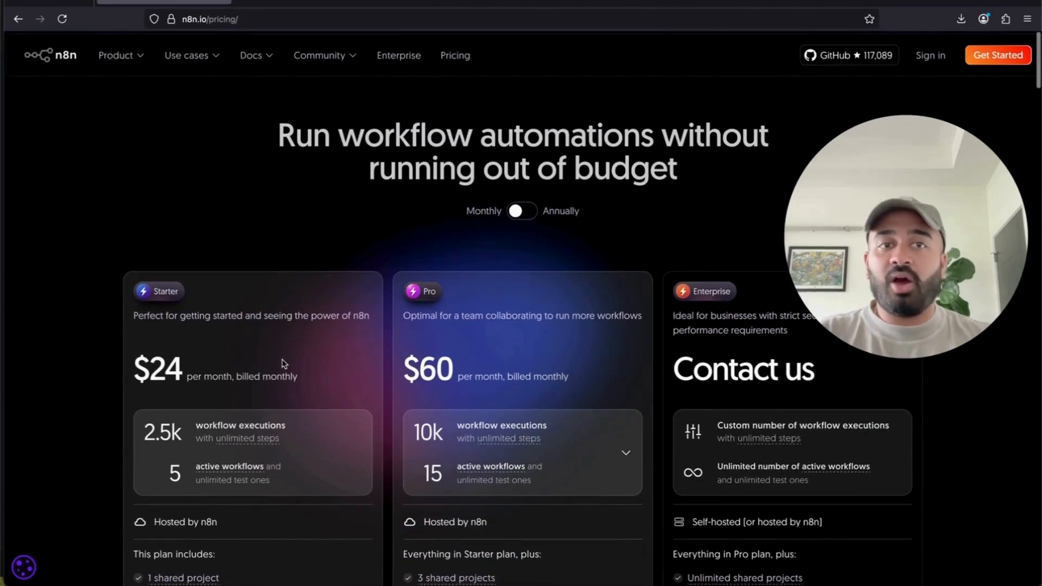
scroll(284, 364, down, 3)
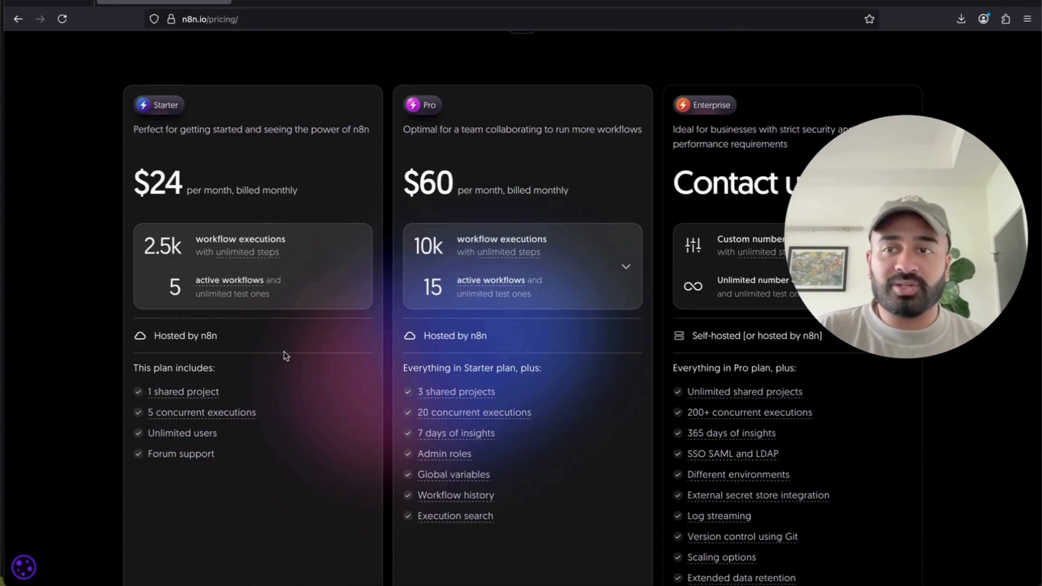
scroll(259, 467, down, 5)
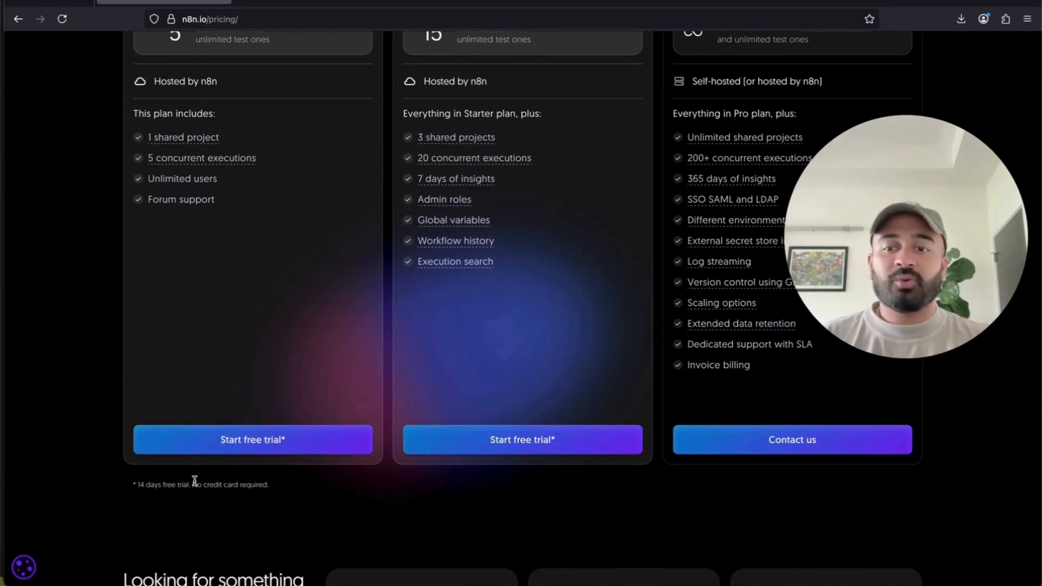
key(ctrl+Tab)
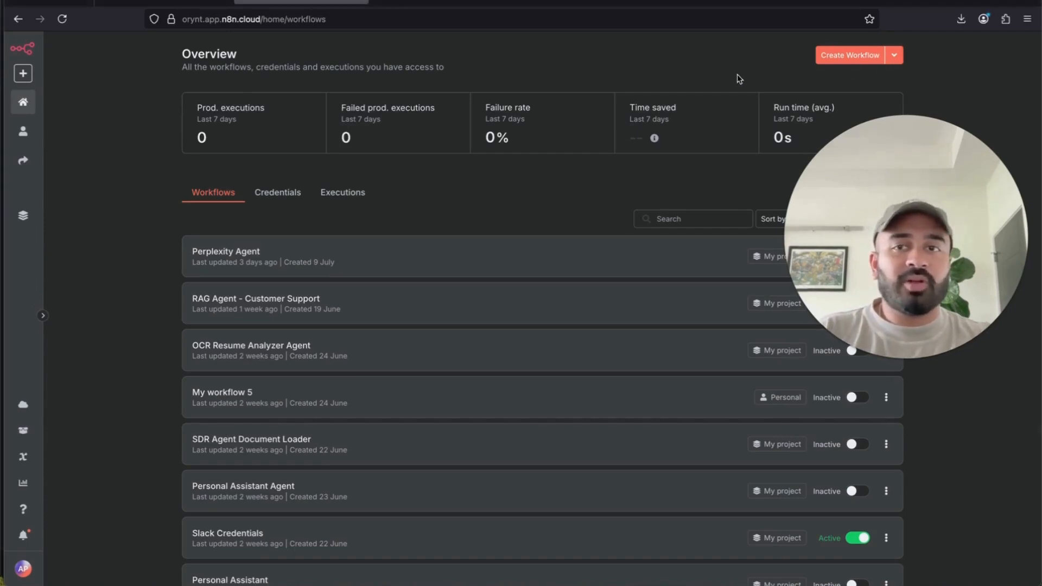
- Create a new workflow from the n8n cloud Overview page
drag(879, 196, 884, 408)
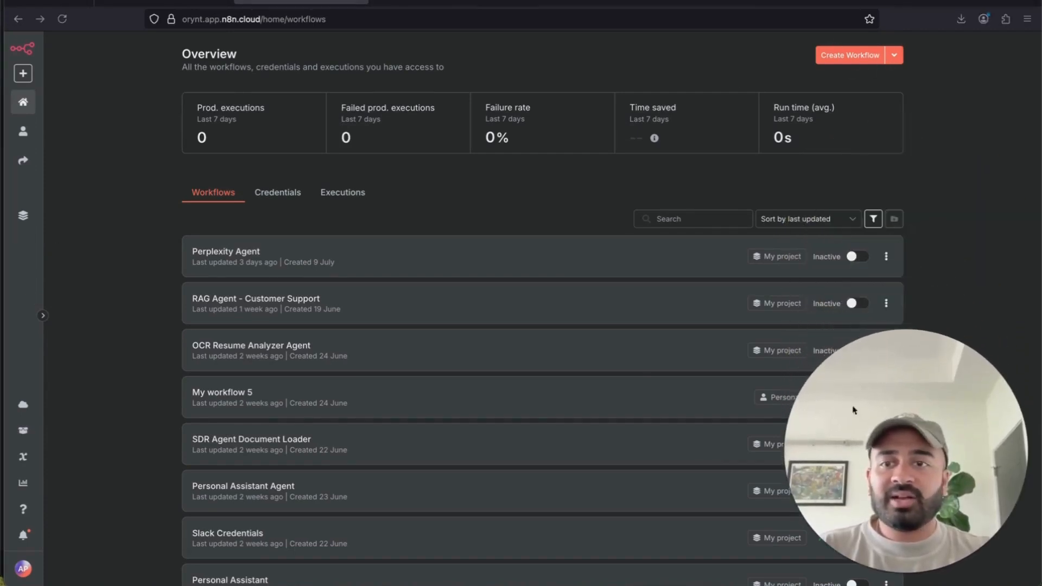
scroll(186, 415, down, 6)
scroll(186, 416, up, 1)
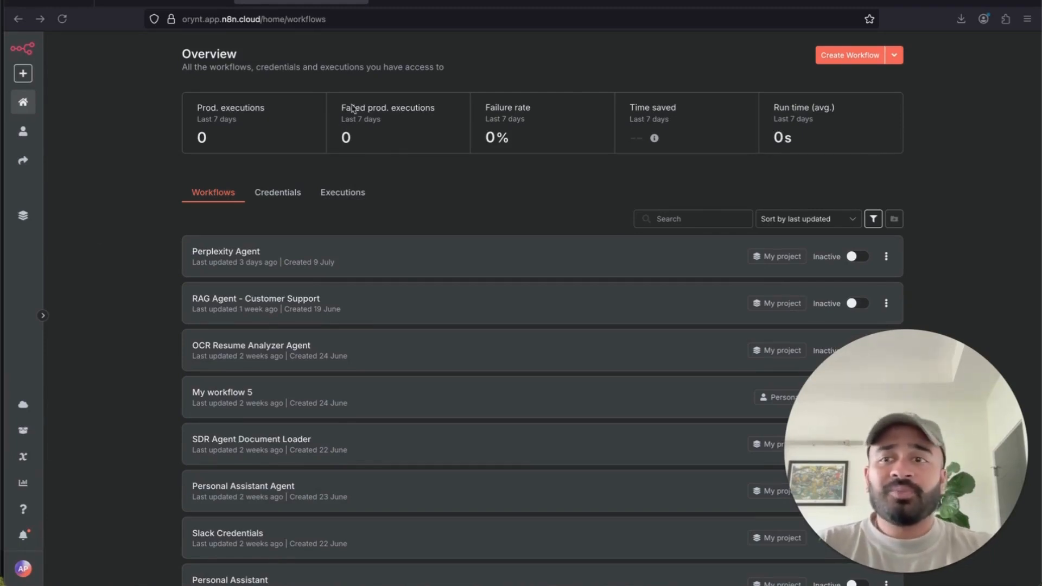
click(846, 61)
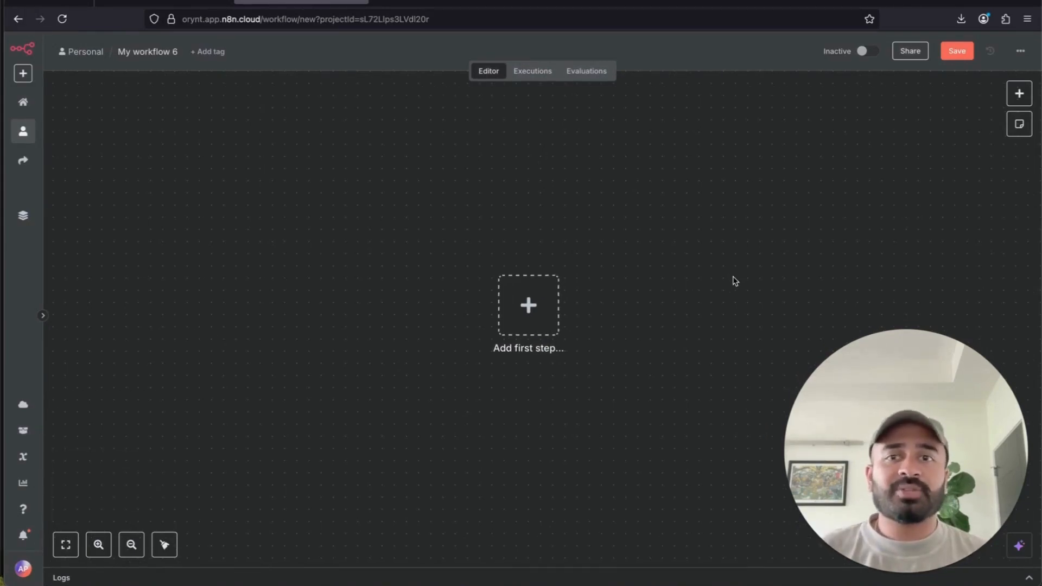
- Name the new workflow 'Email Agent'
click(147, 49)
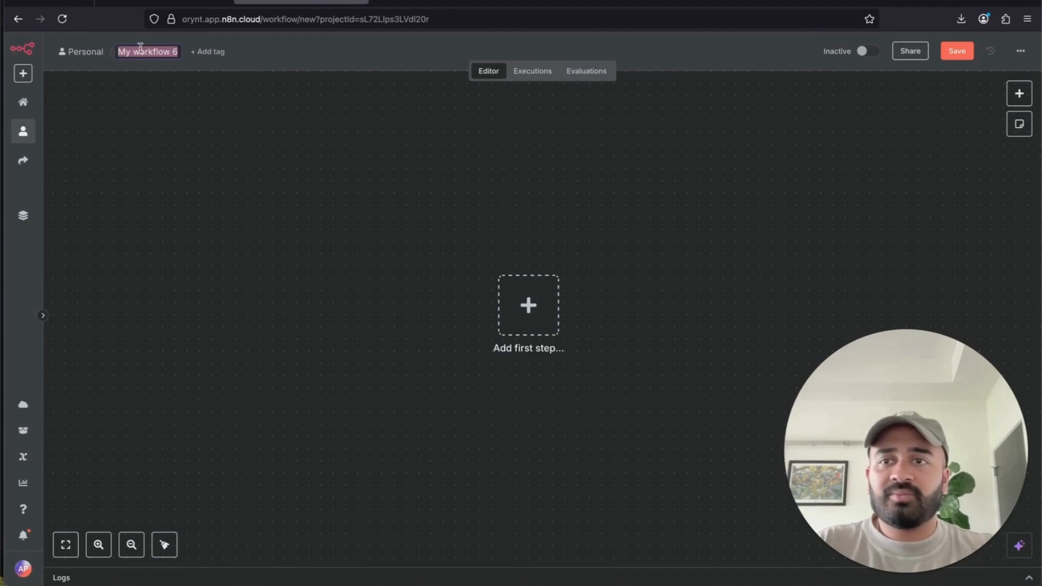
text(Email Agent)
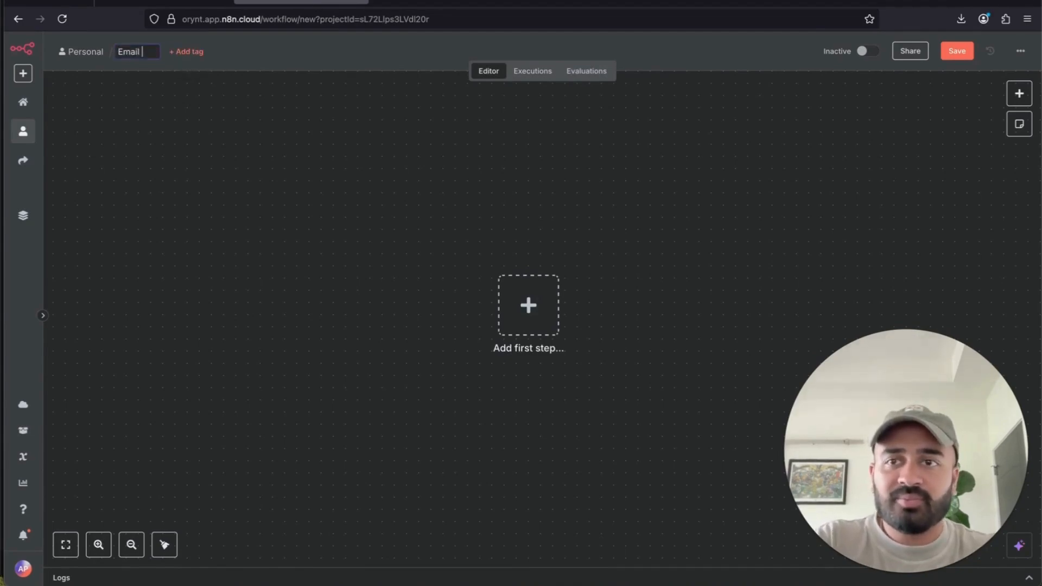
key(Return)
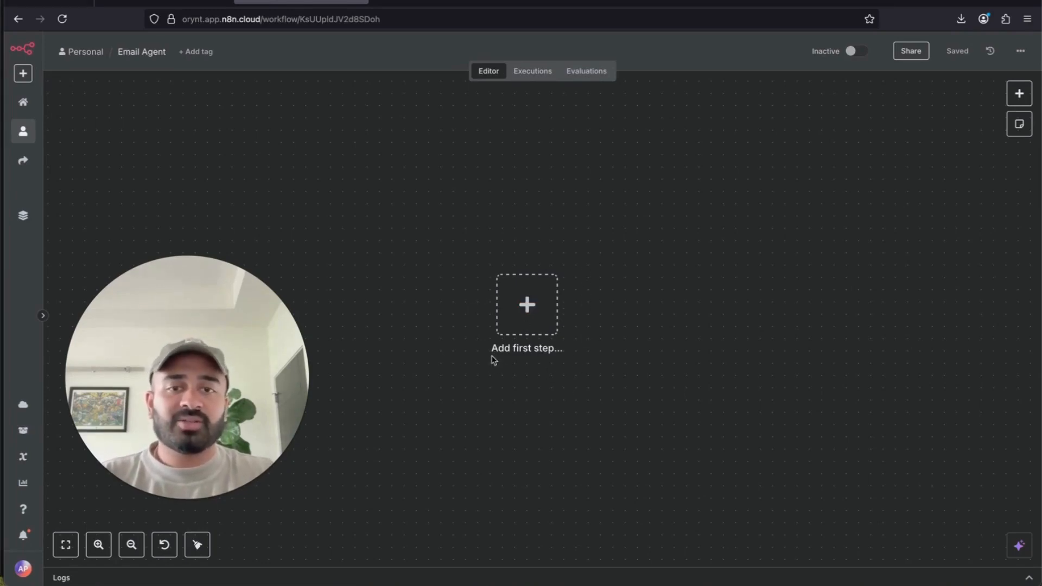
- Add an 'On chat message' trigger as the workflow's first step and return to the canvas
click(534, 309)
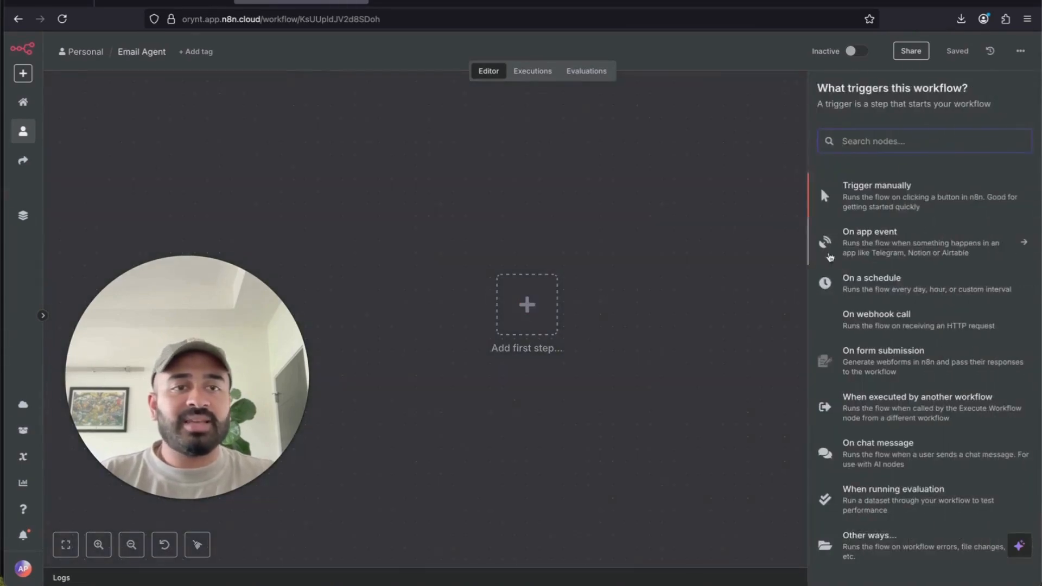
scroll(863, 475, down, 1)
scroll(887, 473, up, 1)
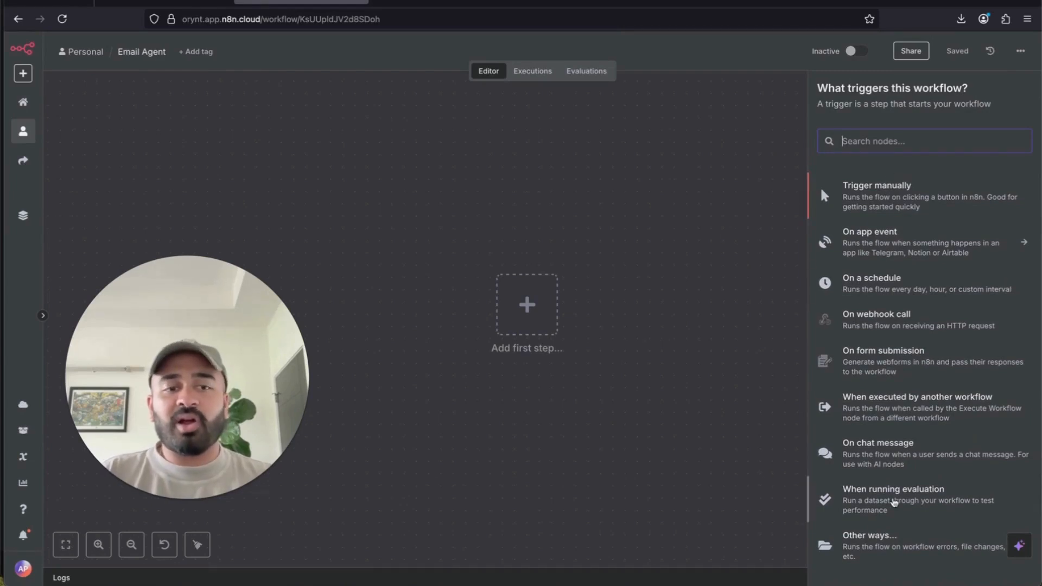
scroll(901, 461, down, 1)
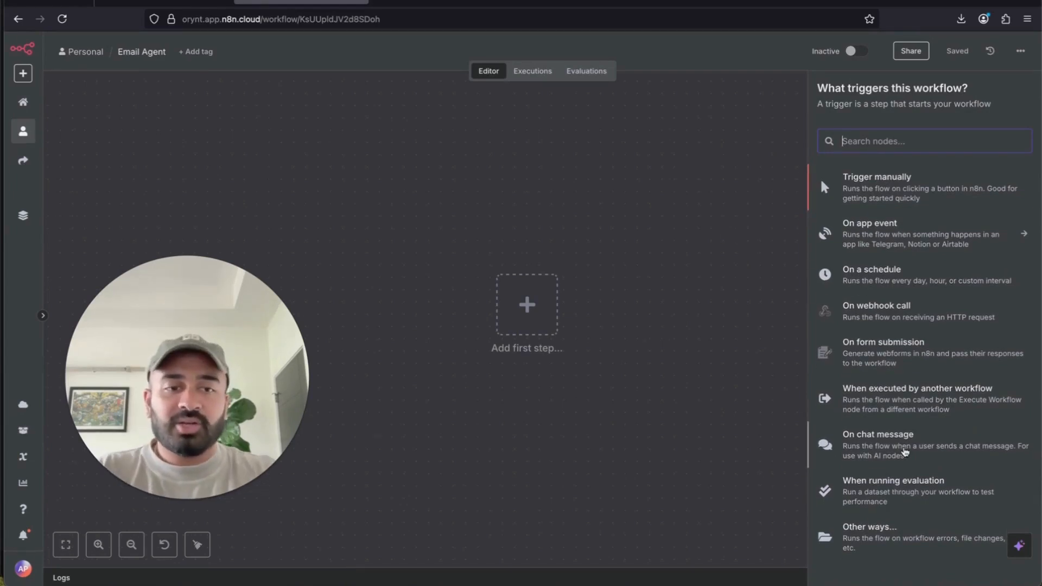
click(904, 452)
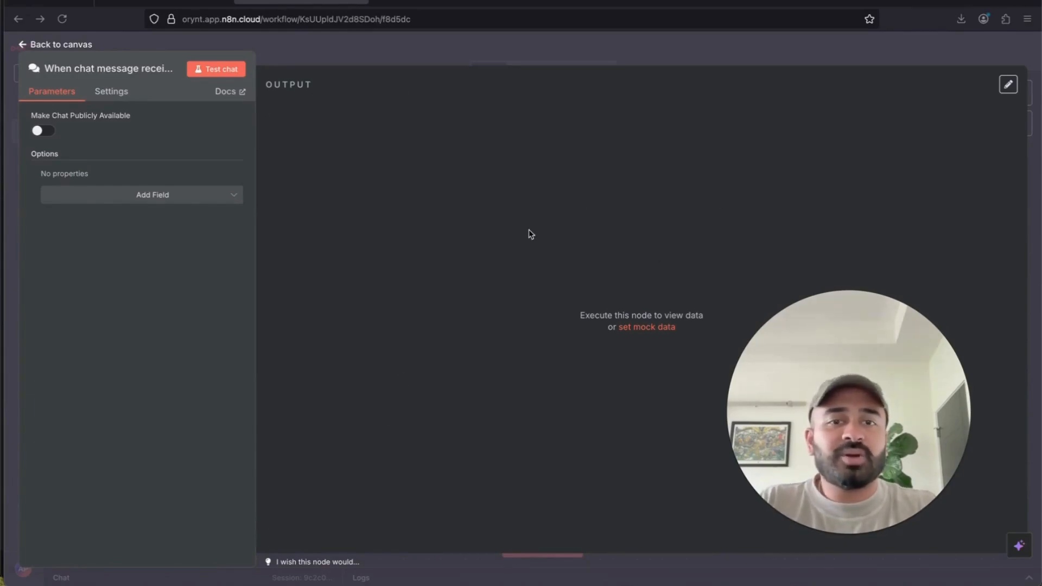
click(781, 54)
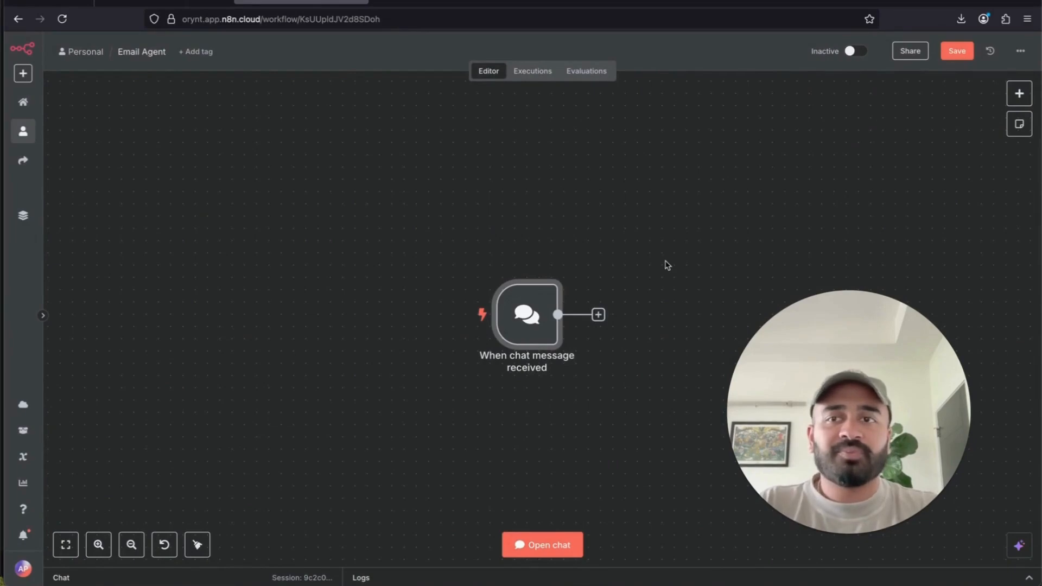
- Save the Email Agent workflow with its chat trigger
scroll(726, 287, down, 2)
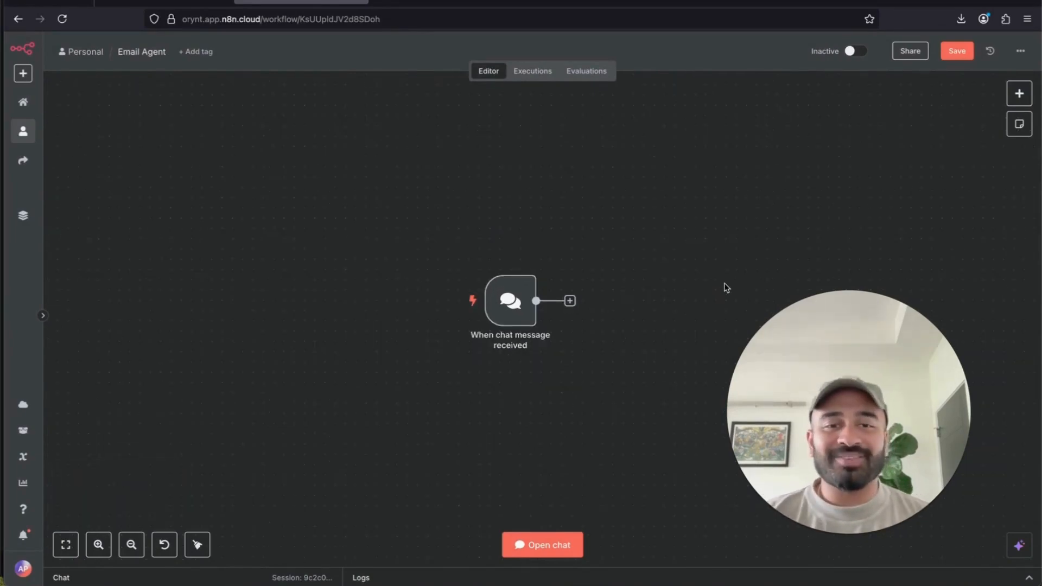
scroll(727, 288, right, 4)
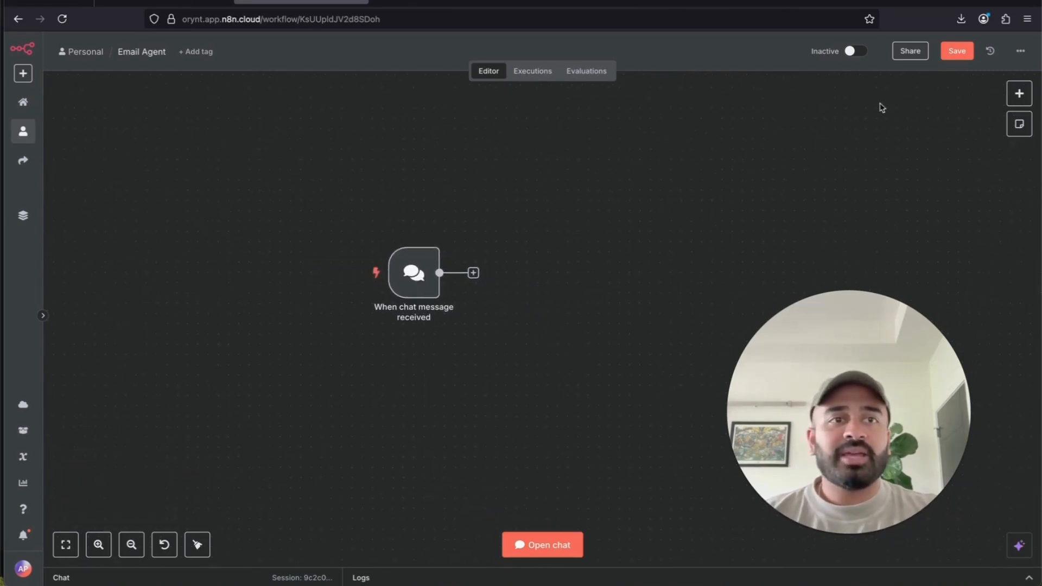
click(962, 55)
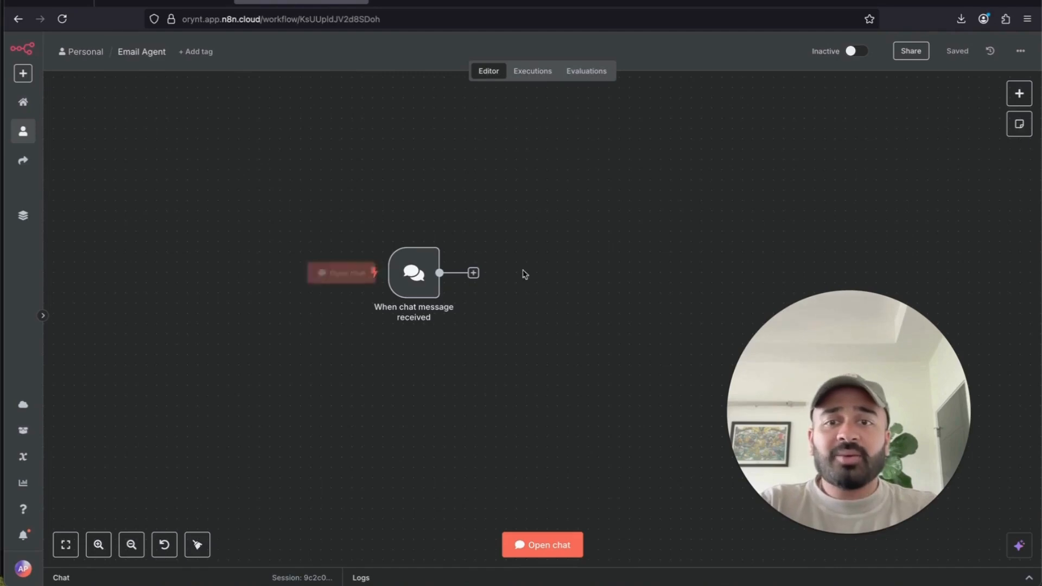
- Open the 'What happens next?' choices for the node after the chat trigger
scroll(519, 380, left, 2)
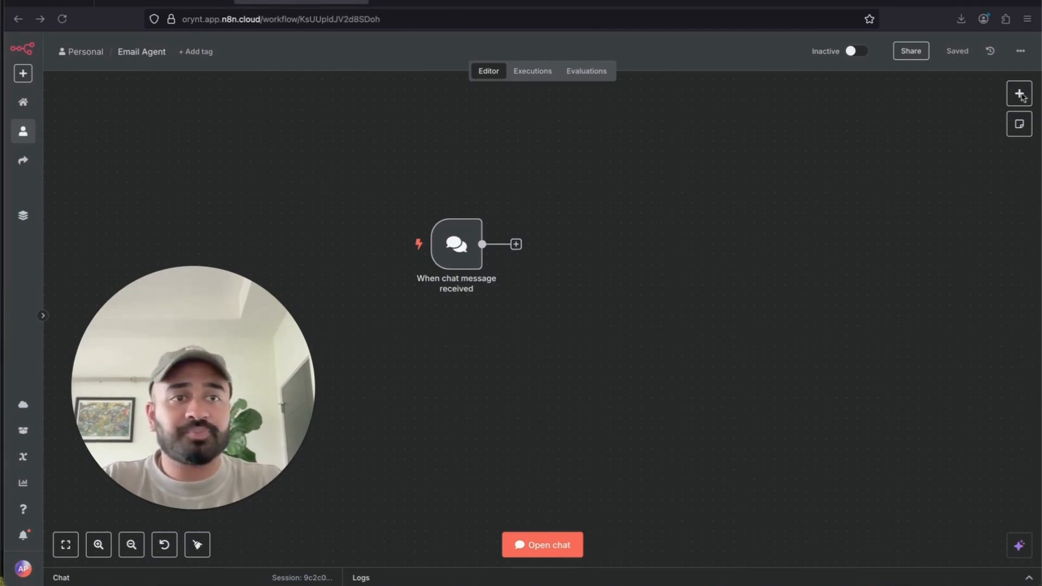
mouse_move(510, 245)
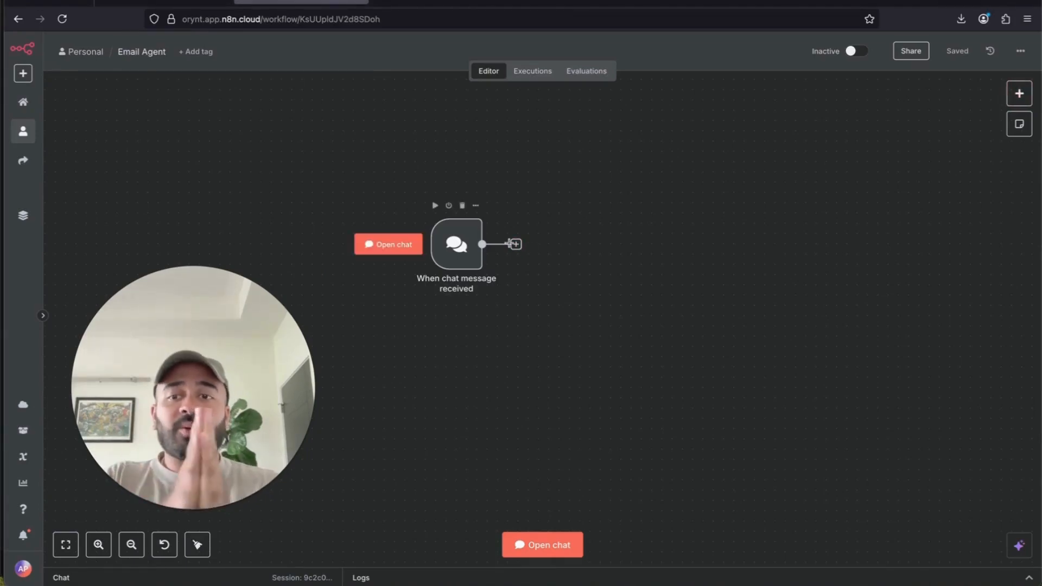
click(516, 244)
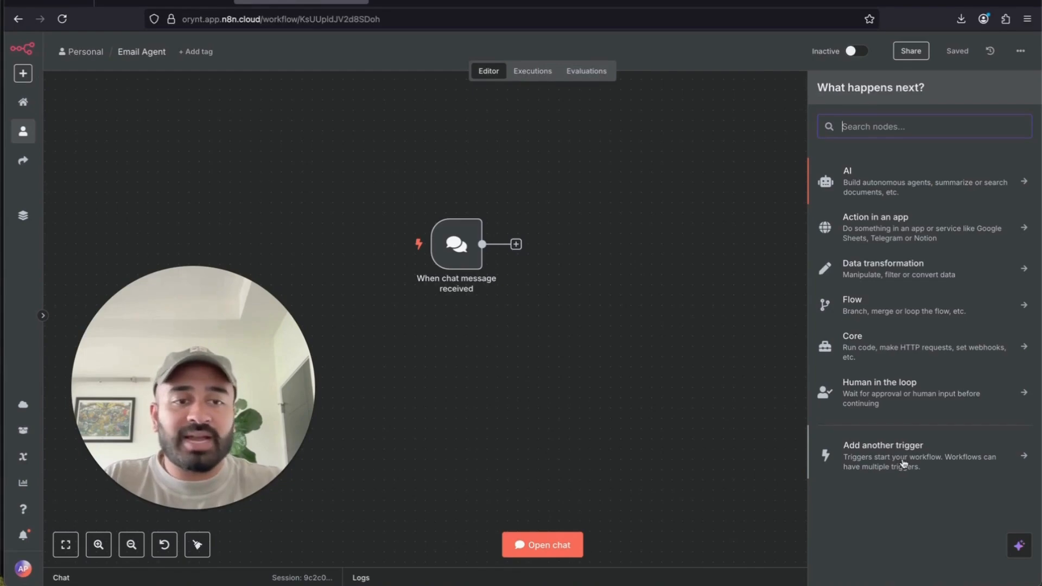
- Add an AI Agent node from the AI category after the chat trigger
click(925, 187)
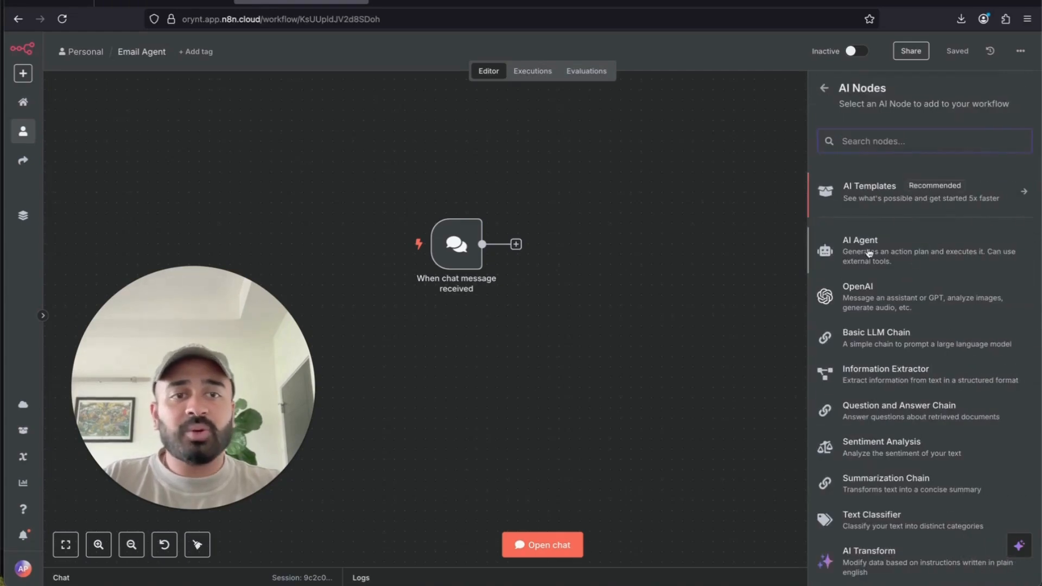
click(905, 255)
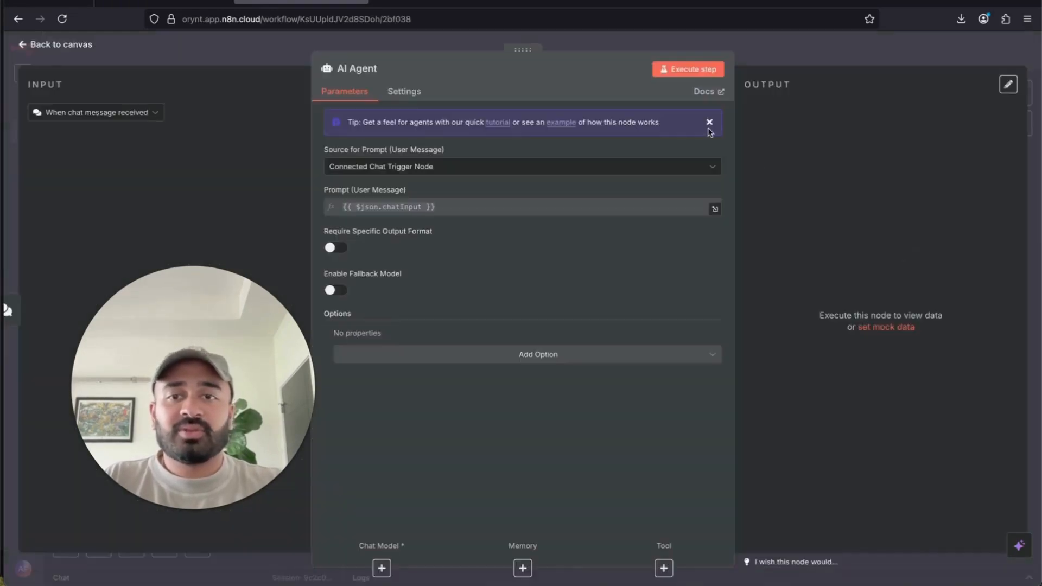
click(791, 46)
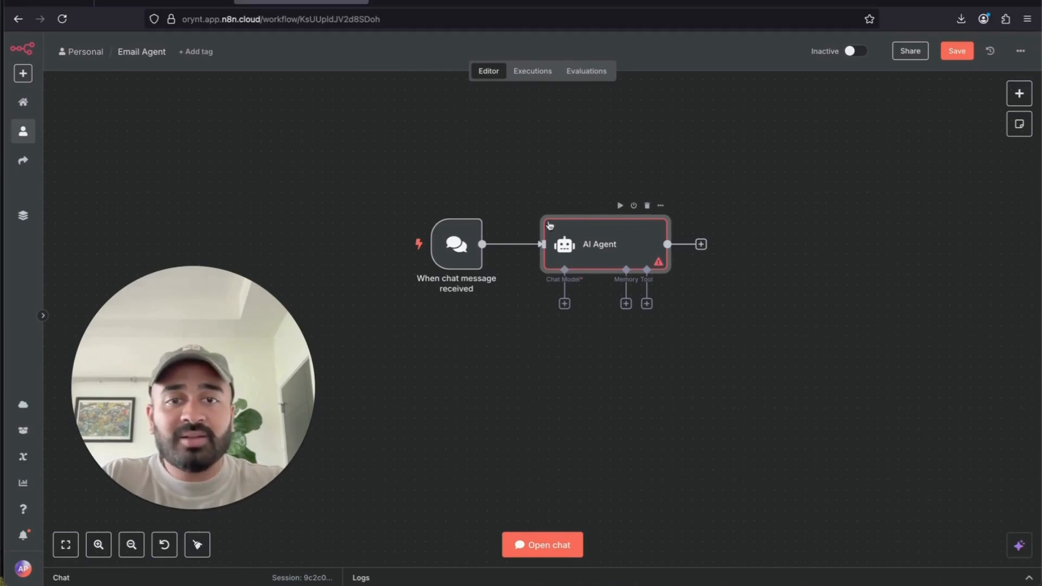
- Attach an OpenAI Chat Model as the agent's chat model and place it below the agent
click(565, 304)
scroll(902, 488, down, 5)
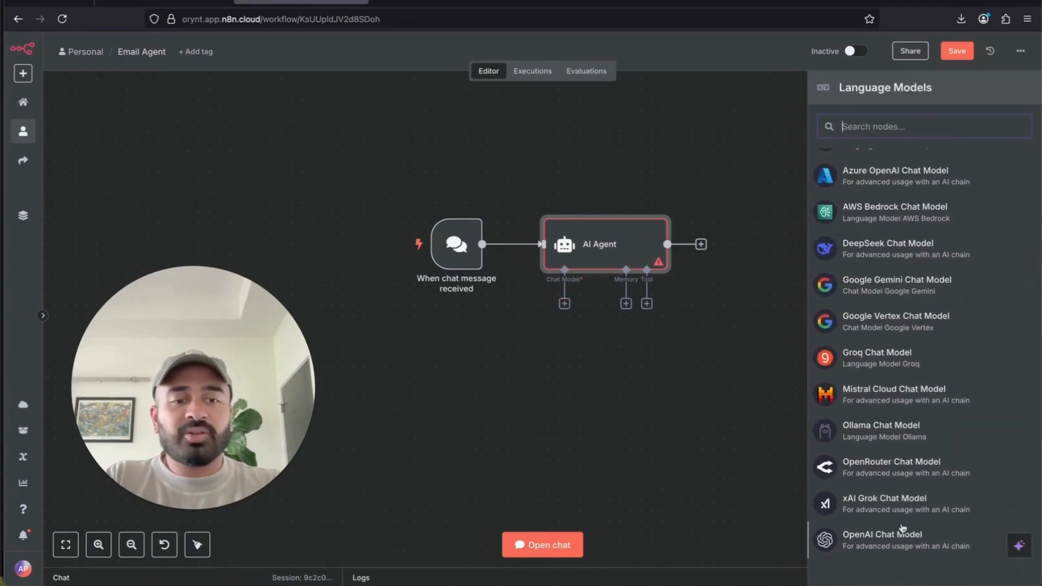
click(902, 529)
click(677, 54)
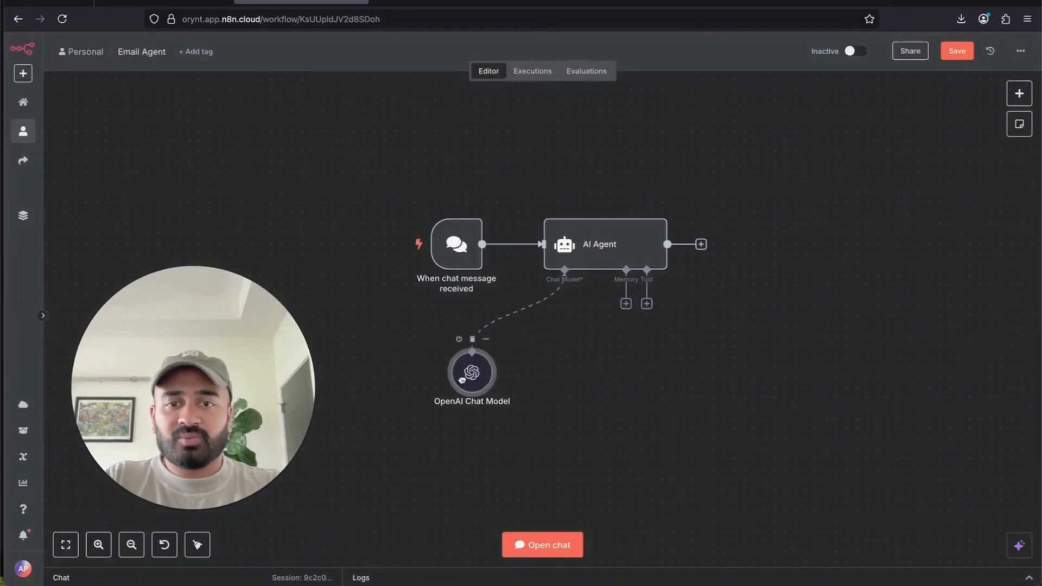
drag(461, 380, 521, 373)
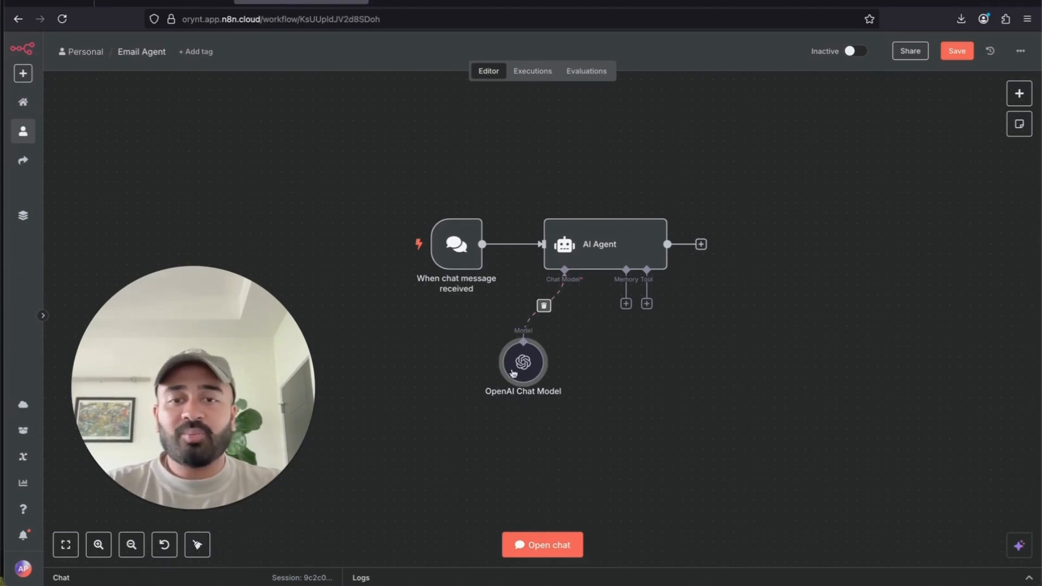
- Confirm the chat model uses the OpenAI credential and gpt-4.1-mini
double_click(513, 373)
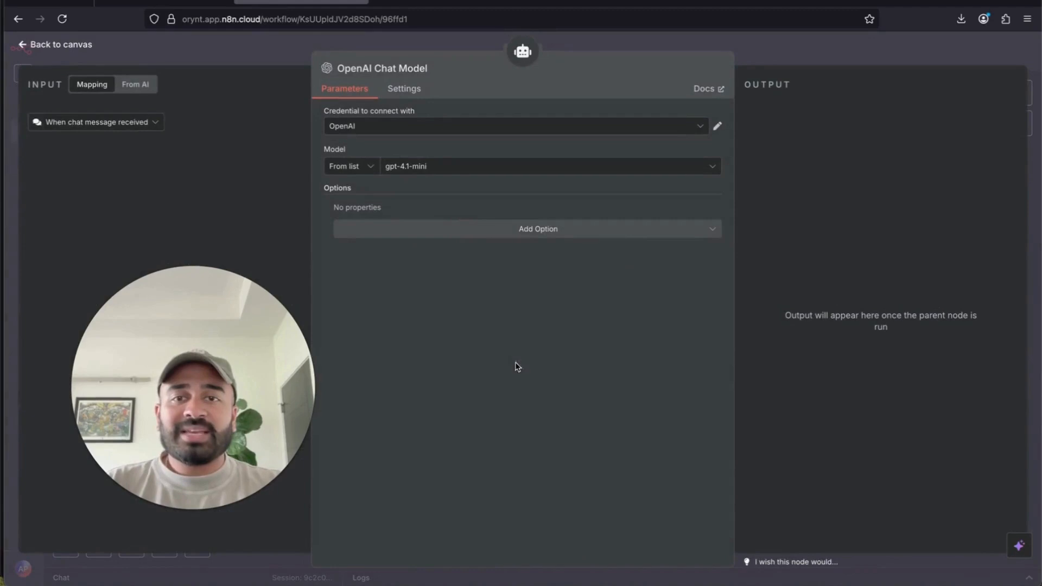
click(514, 130)
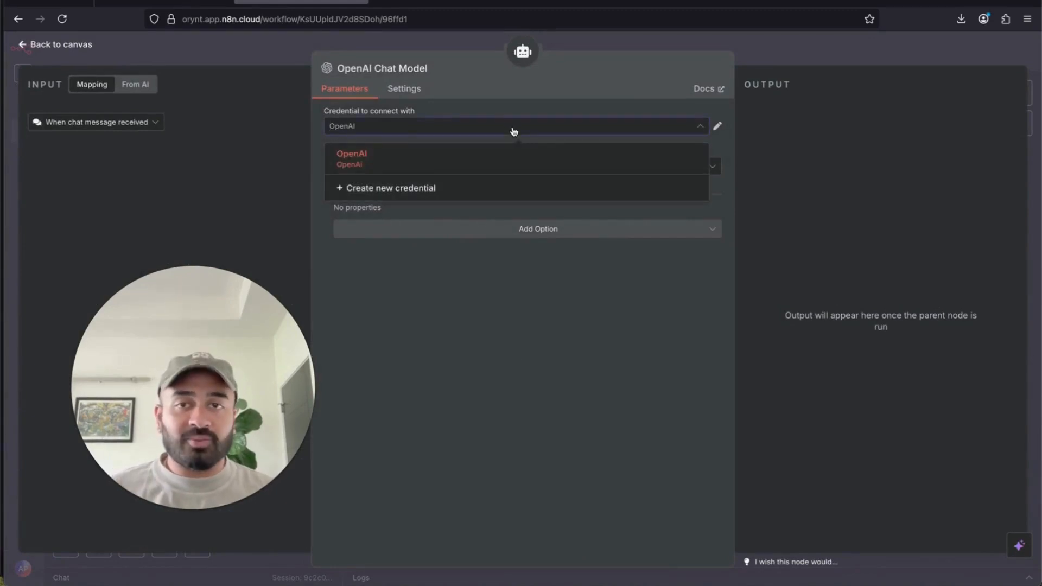
click(502, 134)
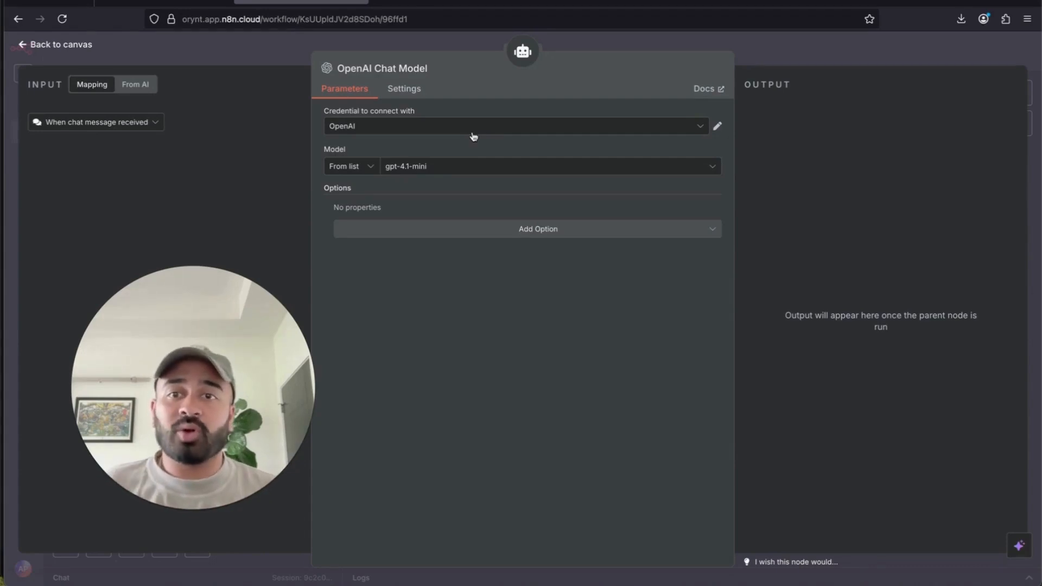
click(407, 131)
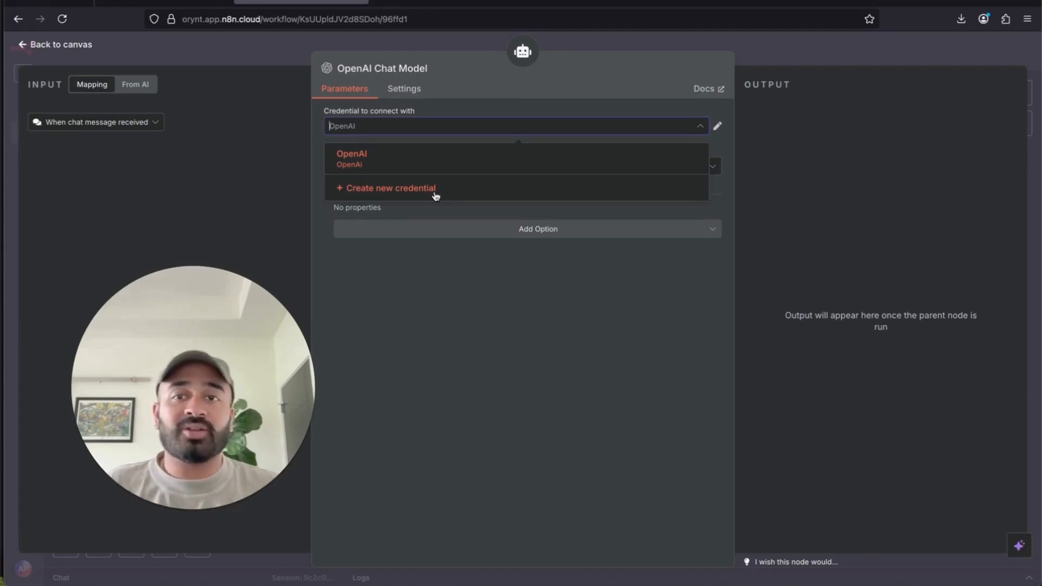
click(773, 55)
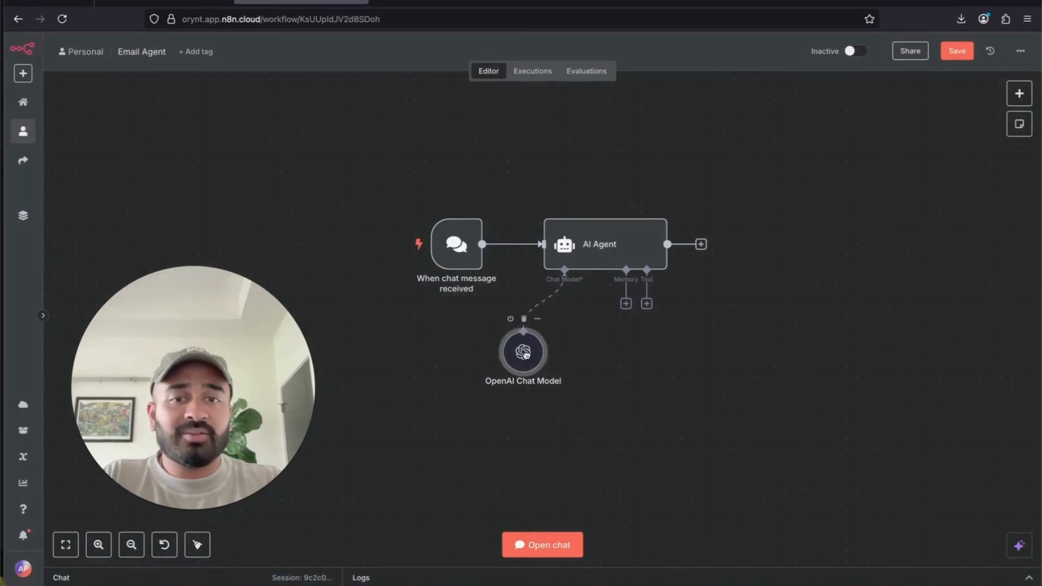
- Search the agent's tools for 'gmail', then clear it and scroll the Tools list to Gmail Tool
click(647, 305)
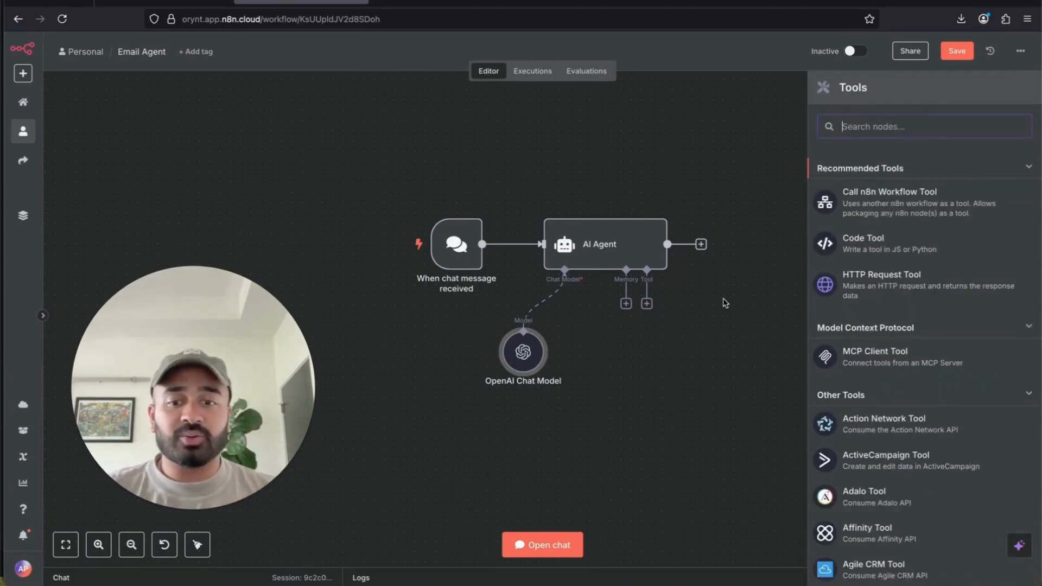
text(gma)
text(il)
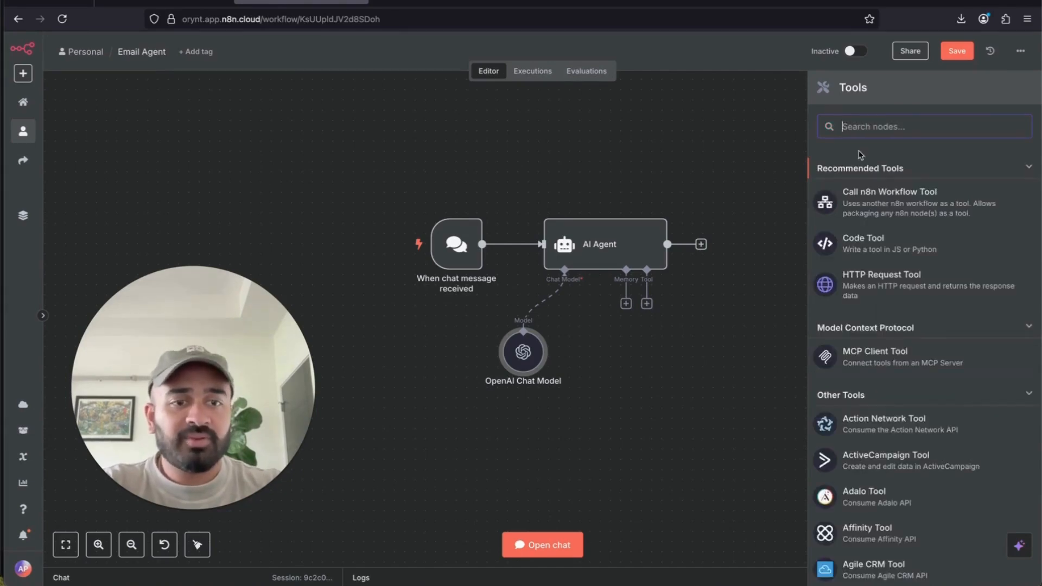
text(gmai)
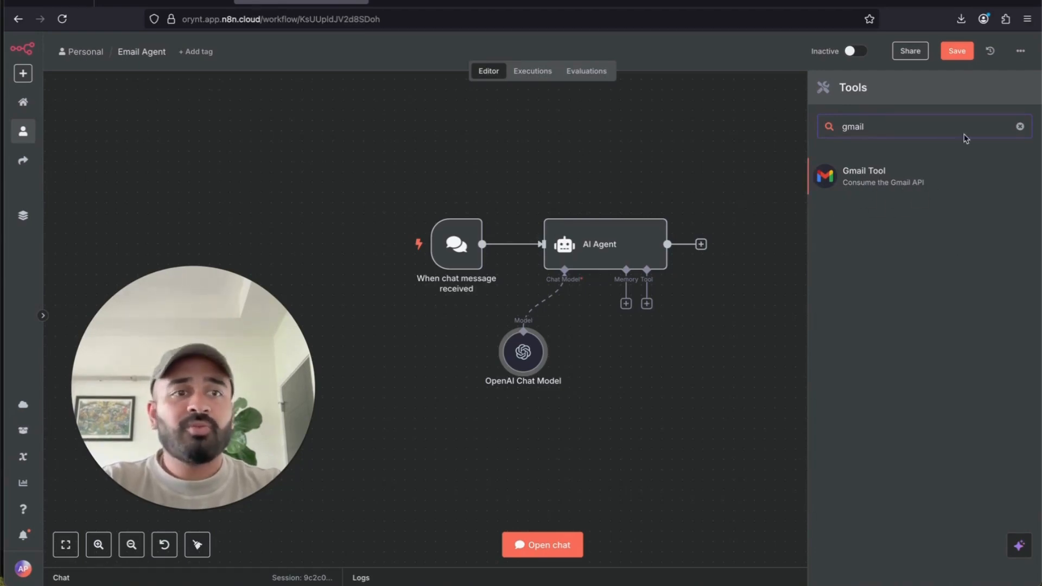
click(1020, 127)
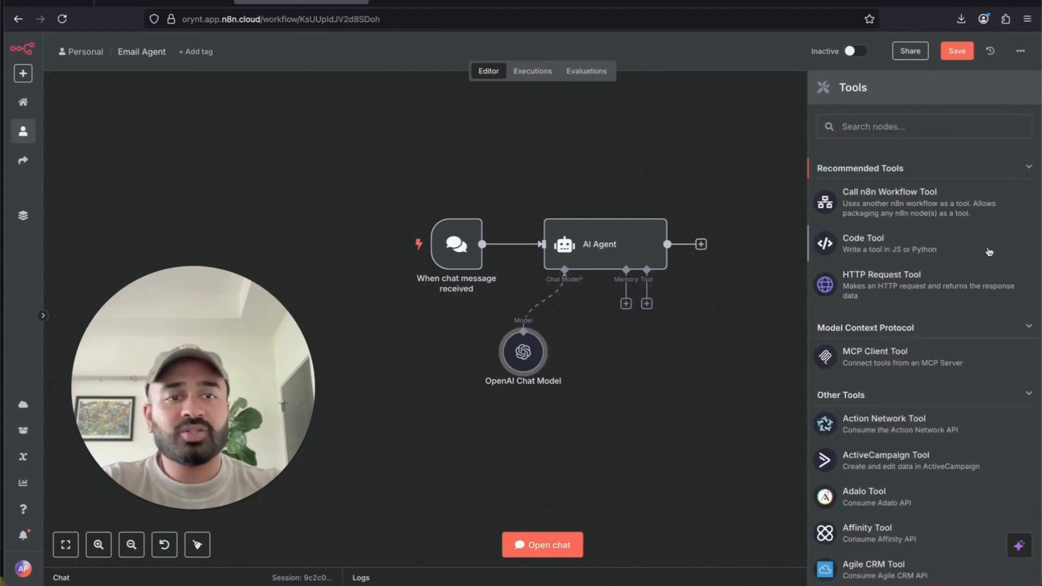
scroll(967, 409, down, 20)
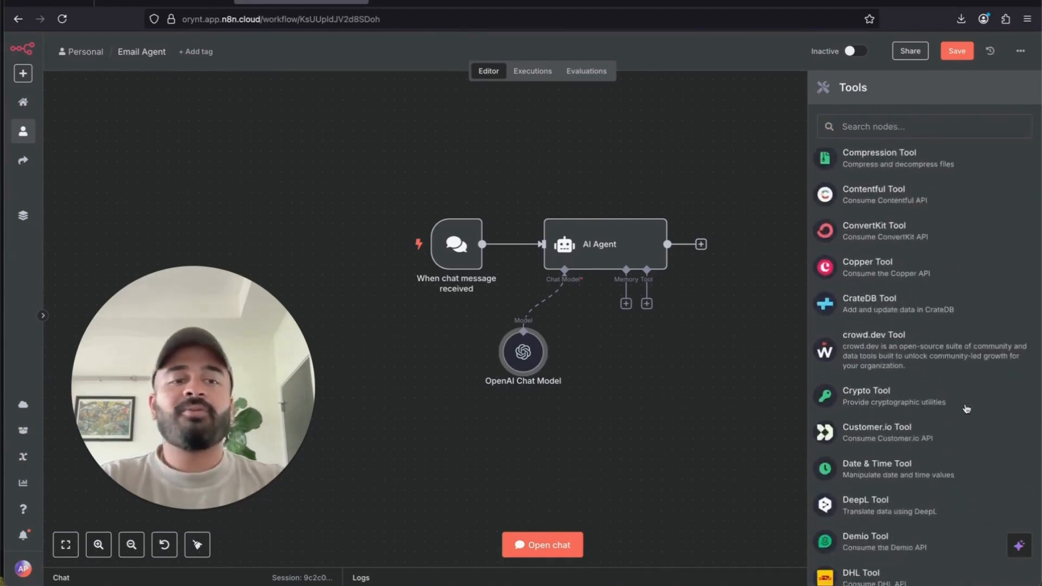
scroll(967, 409, down, 20)
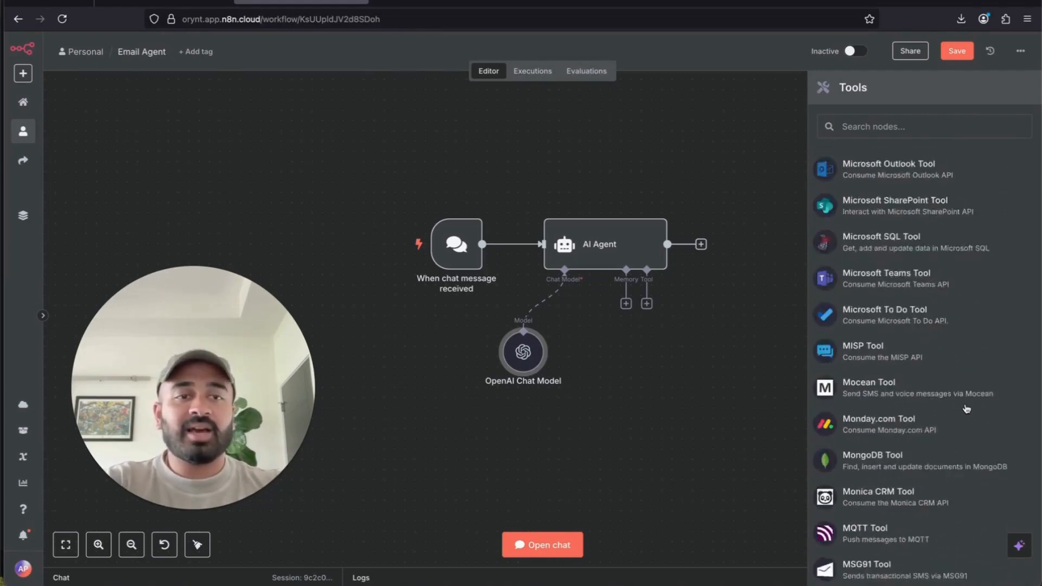
scroll(967, 408, down, 12)
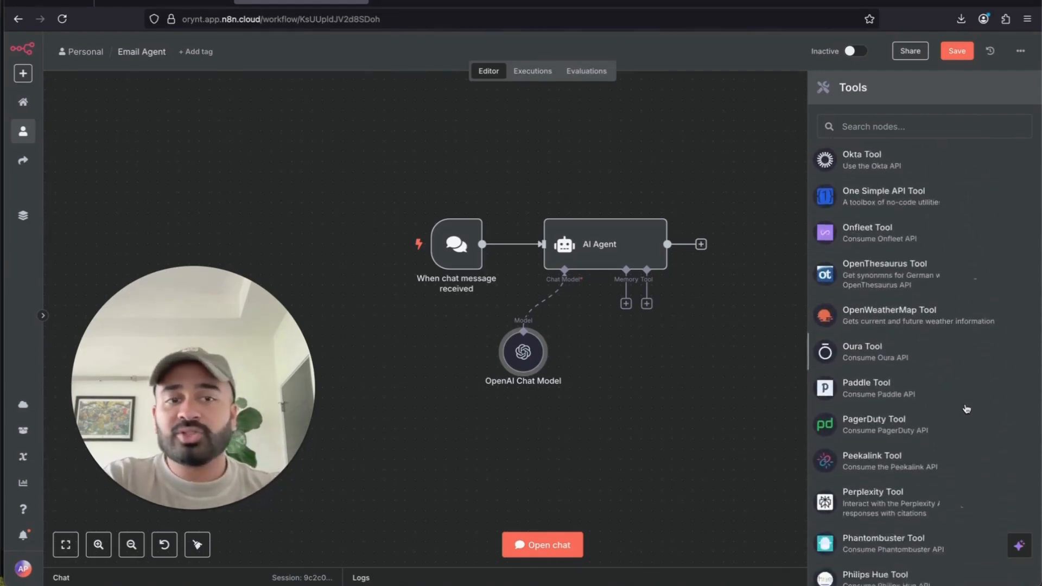
scroll(967, 409, down, 20)
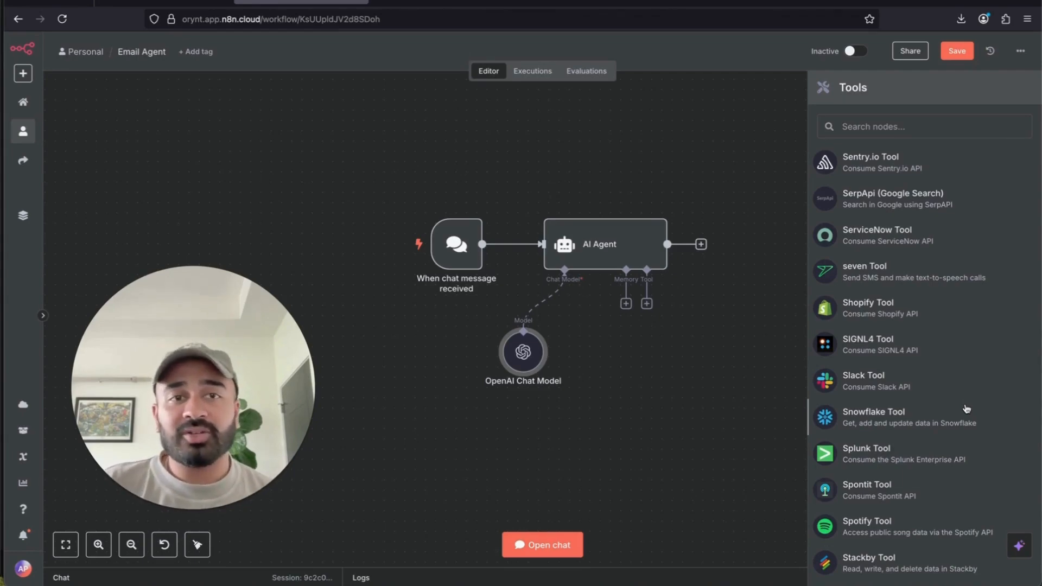
scroll(967, 409, up, 20)
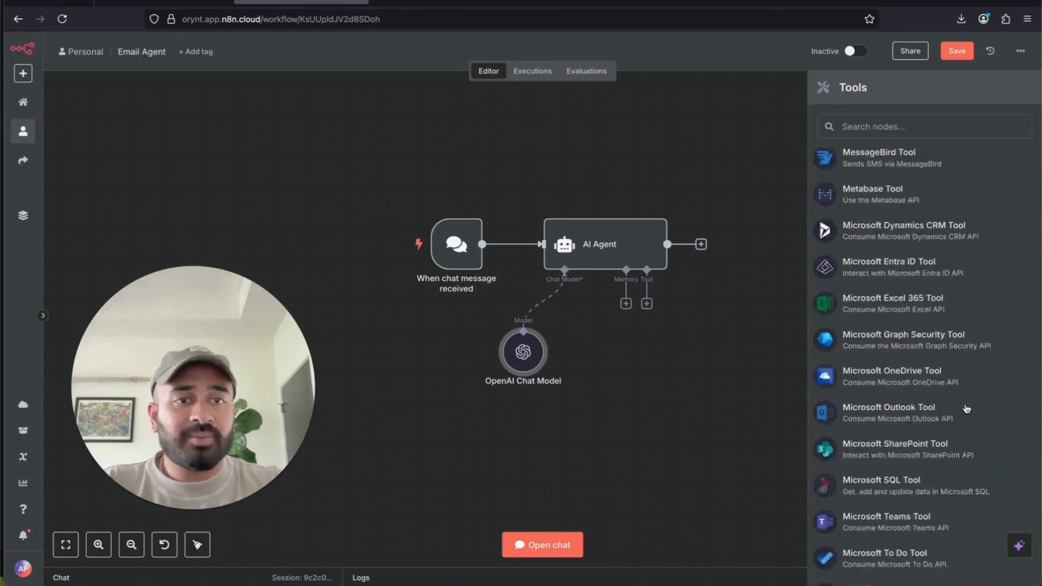
scroll(967, 409, up, 4)
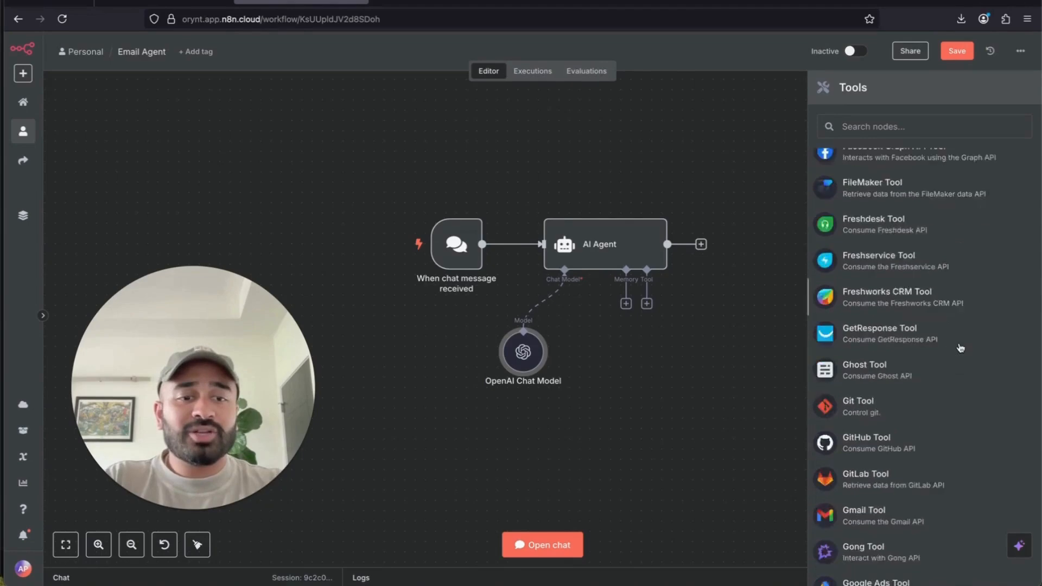
scroll(961, 370, down, 7)
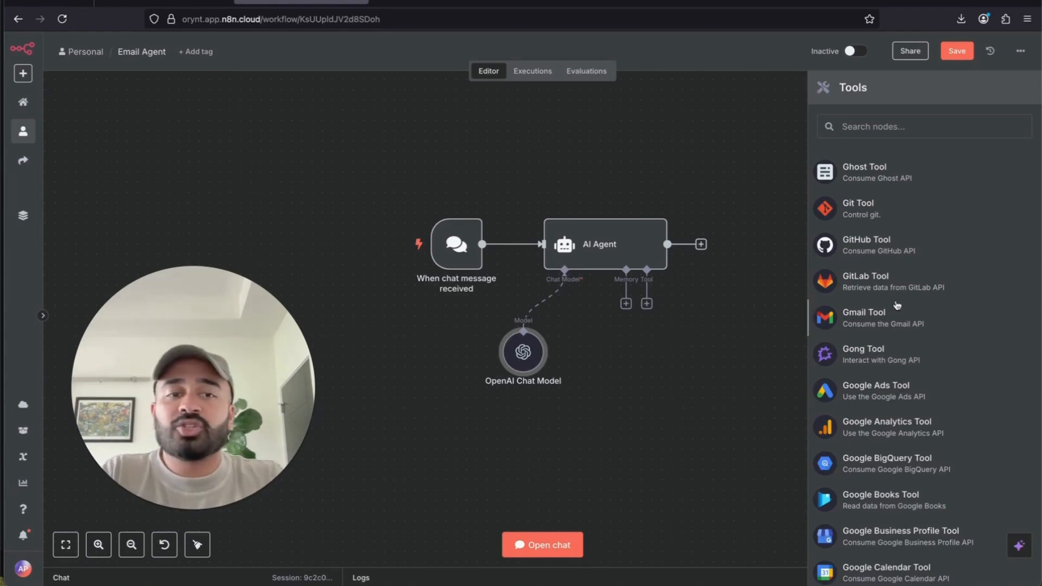
- Add the Gmail Tool to the agent using the Building AI Agents credential
click(946, 321)
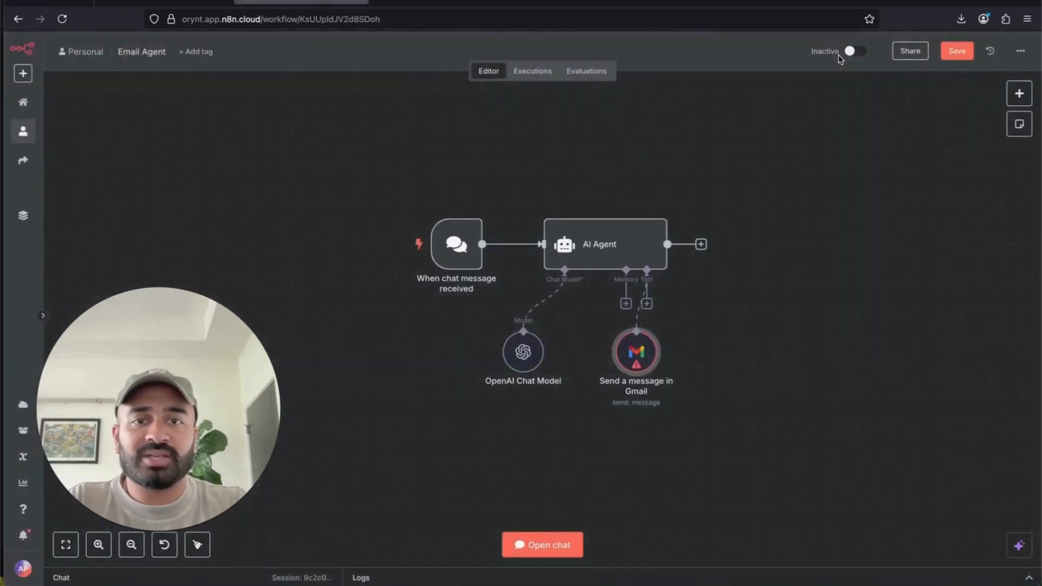
click(840, 58)
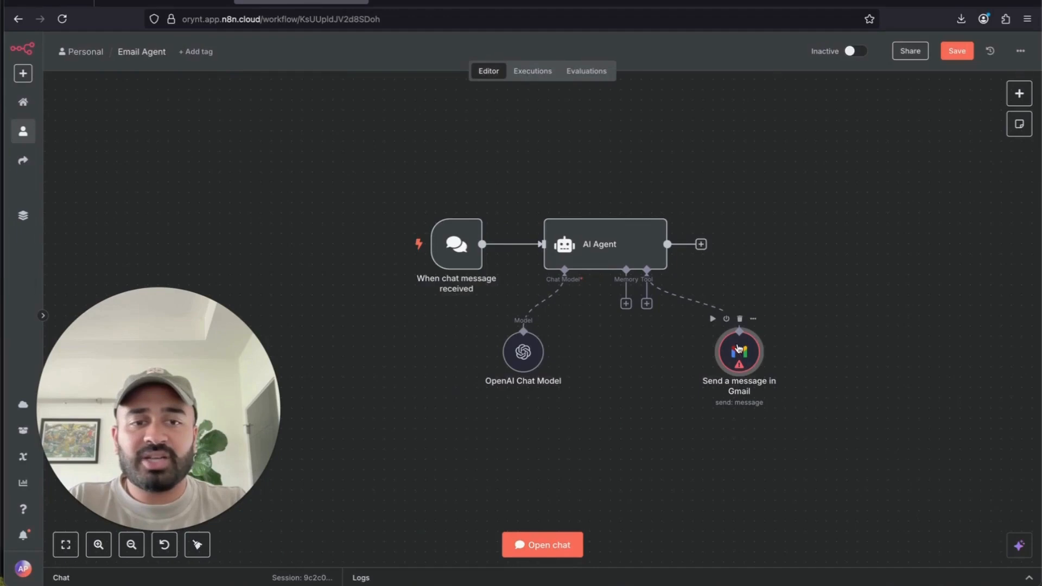
double_click(738, 348)
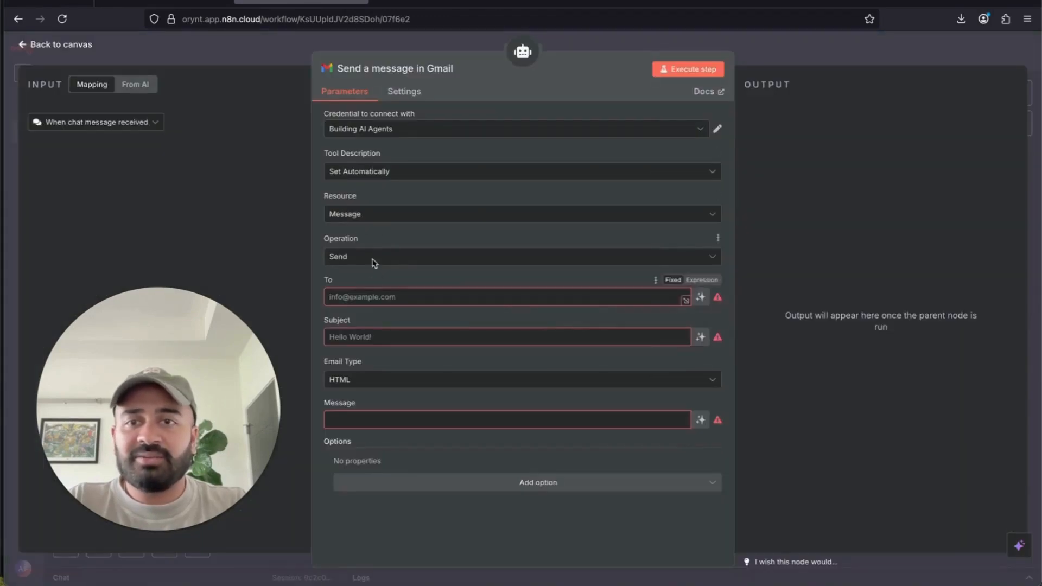
click(561, 135)
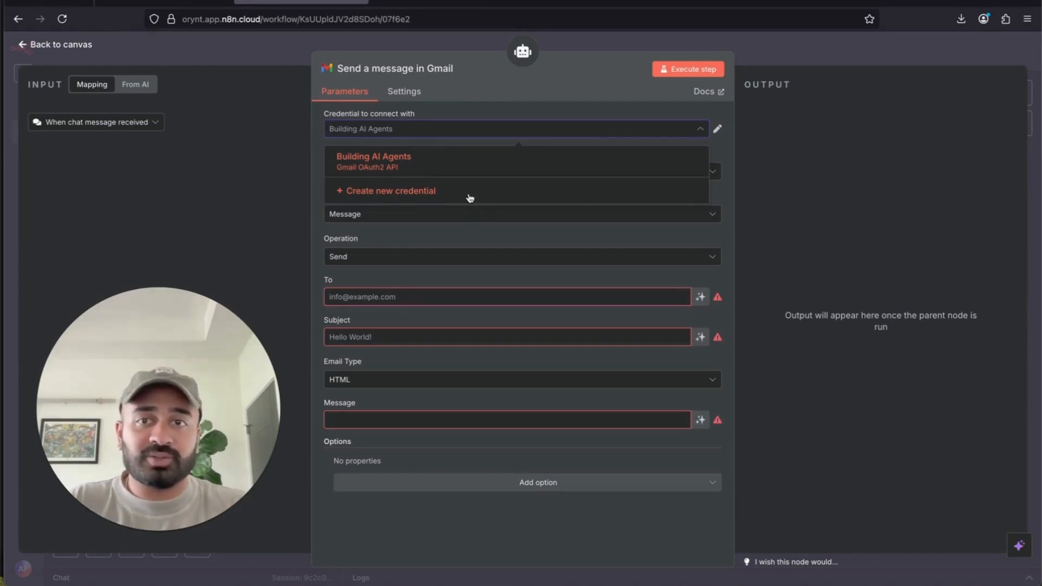
click(556, 86)
- Rename the Gmail tool node to 'Send Email'
double_click(411, 69)
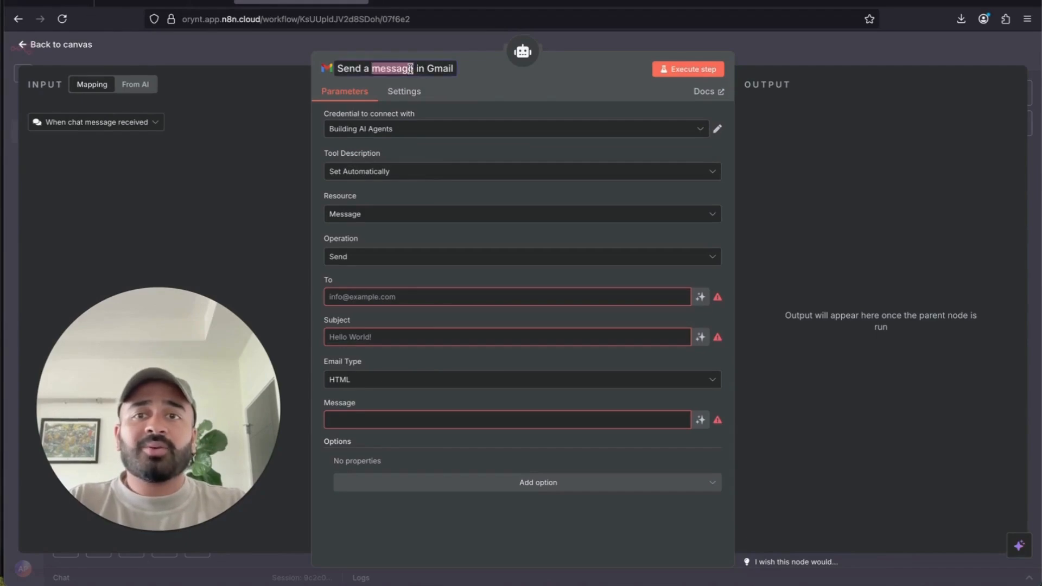
click(424, 69)
click(504, 82)
click(448, 46)
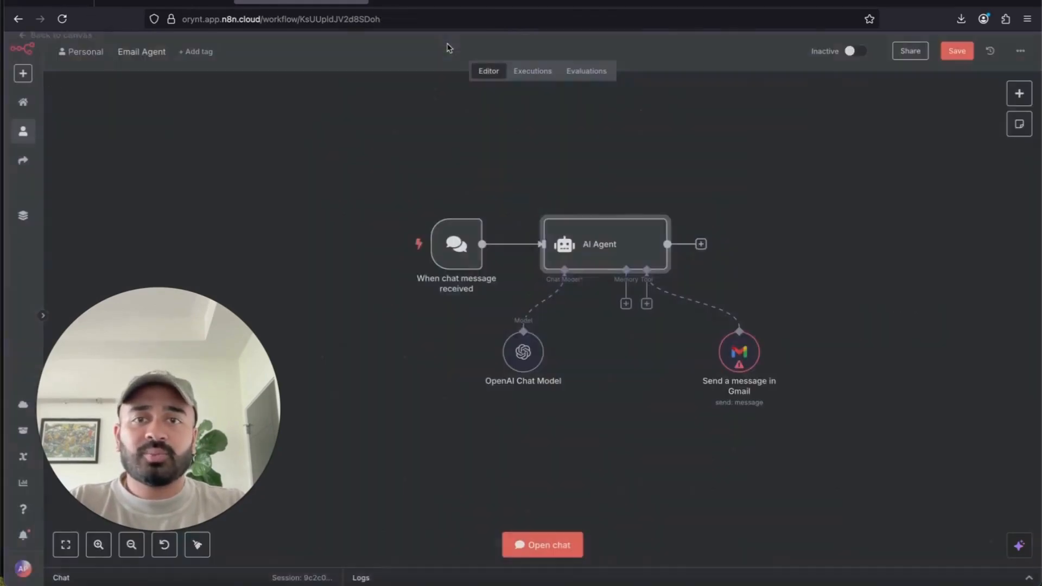
double_click(739, 352)
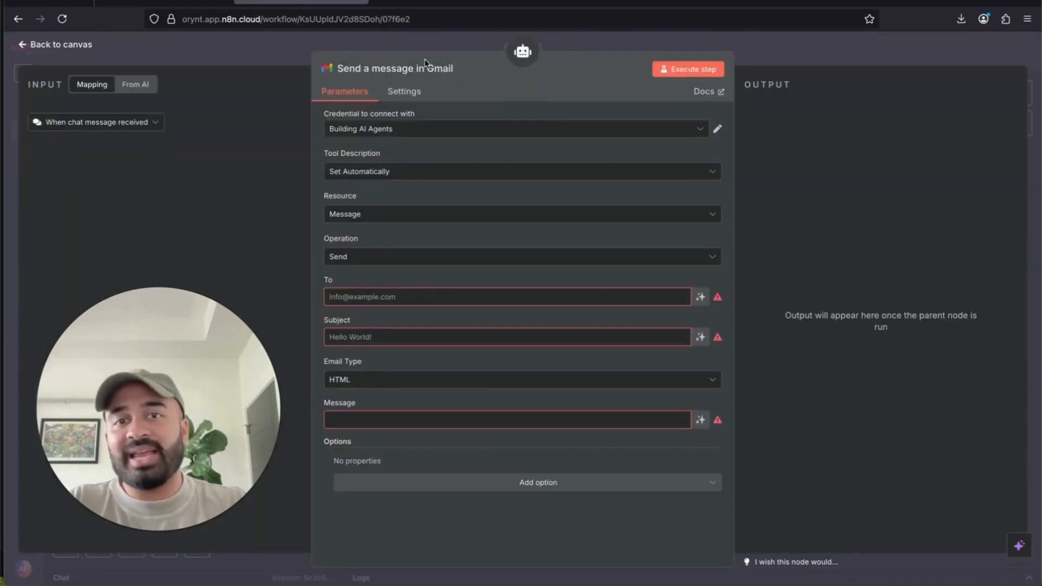
click(380, 69)
text(Send E)
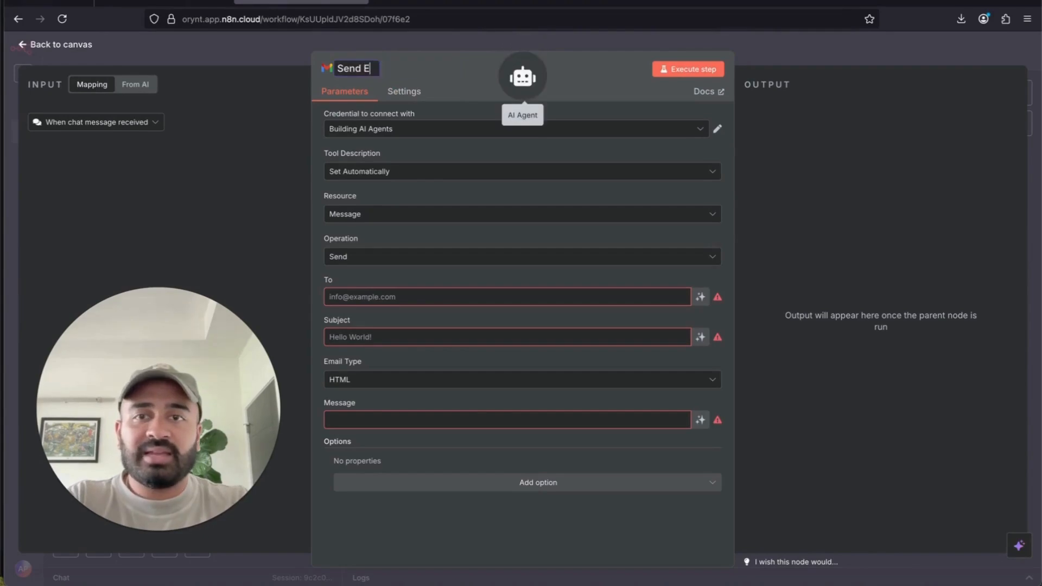
text(mail)
click(419, 70)
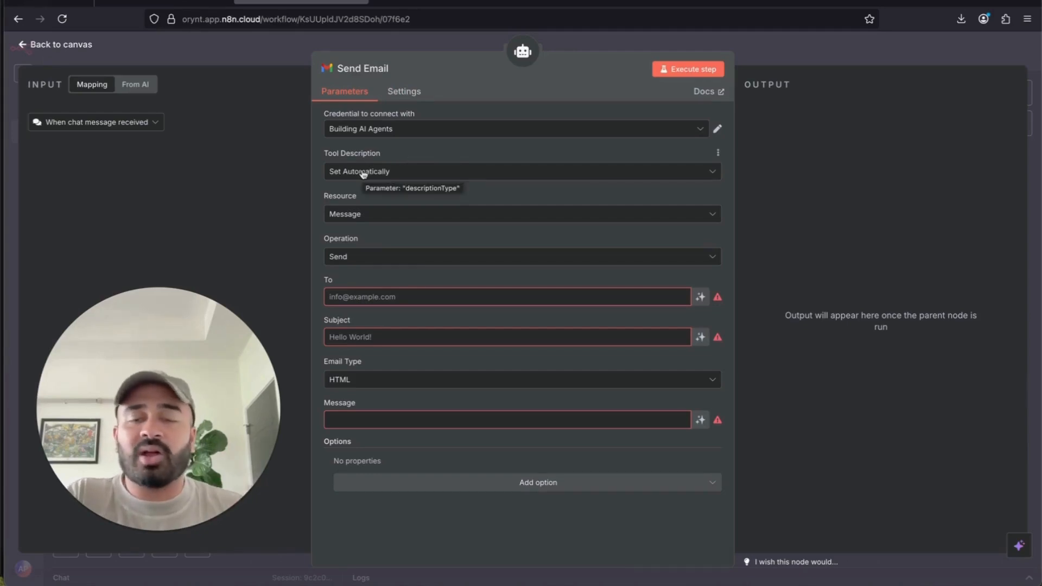
- Keep the Send Email tool's Resource as Message and Operation as Send
click(378, 215)
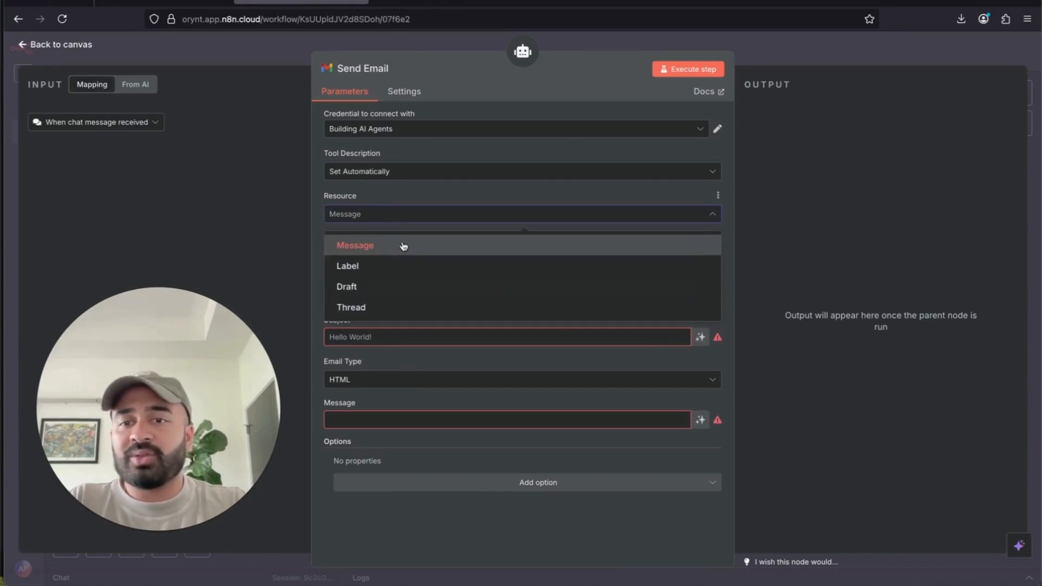
click(404, 247)
click(380, 213)
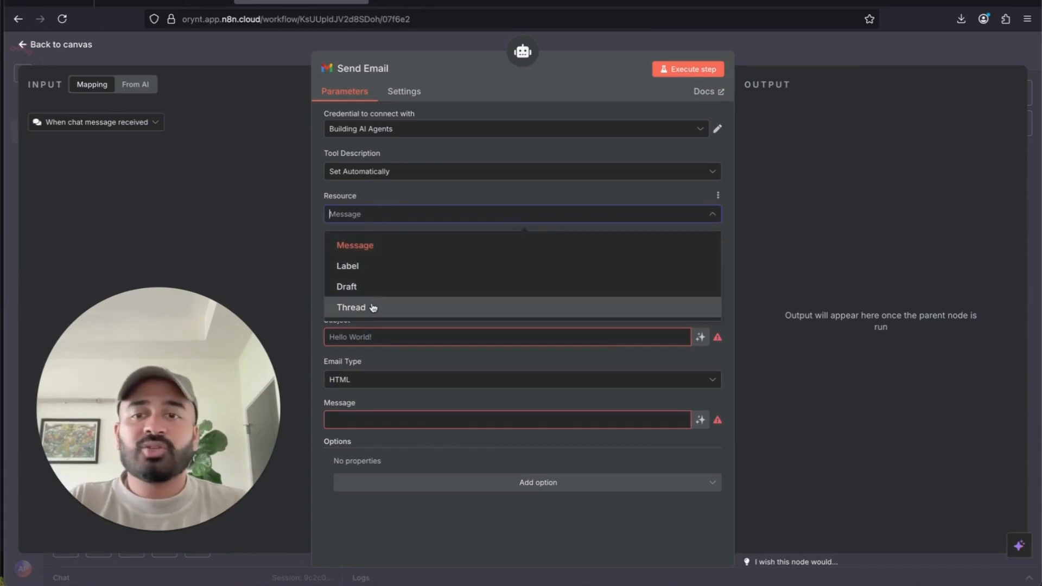
click(387, 249)
click(371, 260)
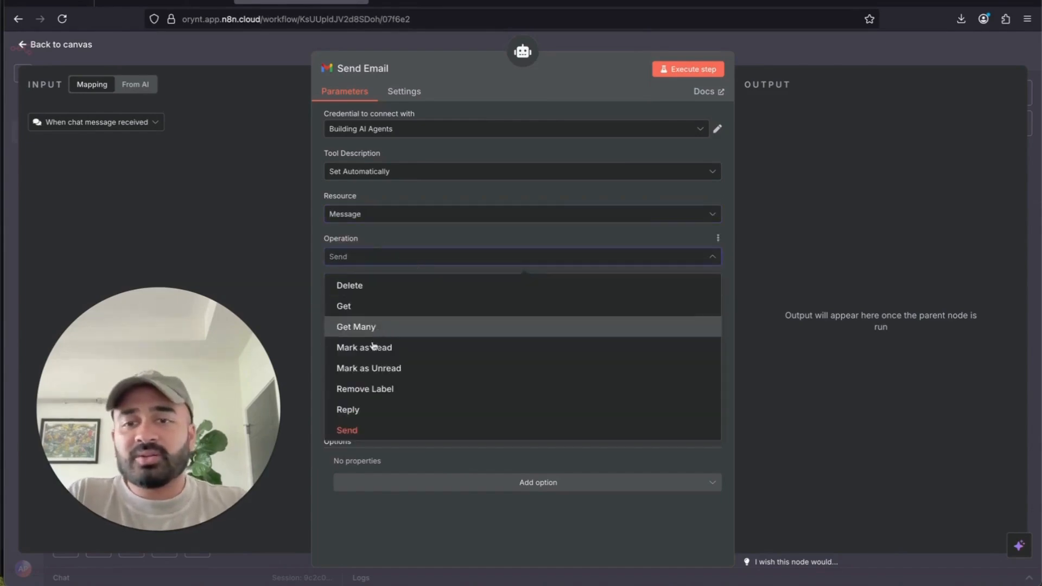
click(369, 431)
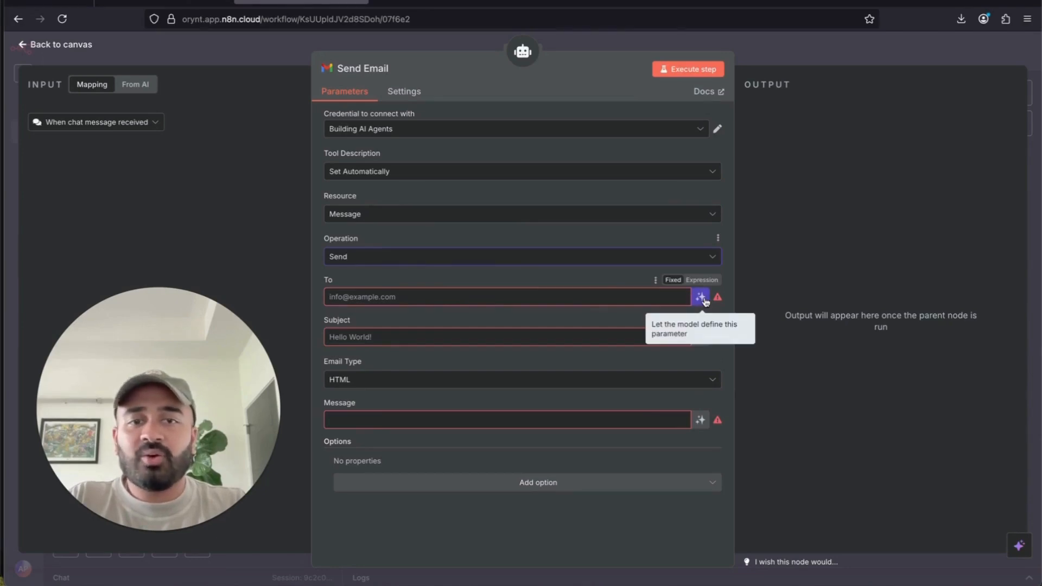
- Let the model define the To recipient address automatically
click(380, 297)
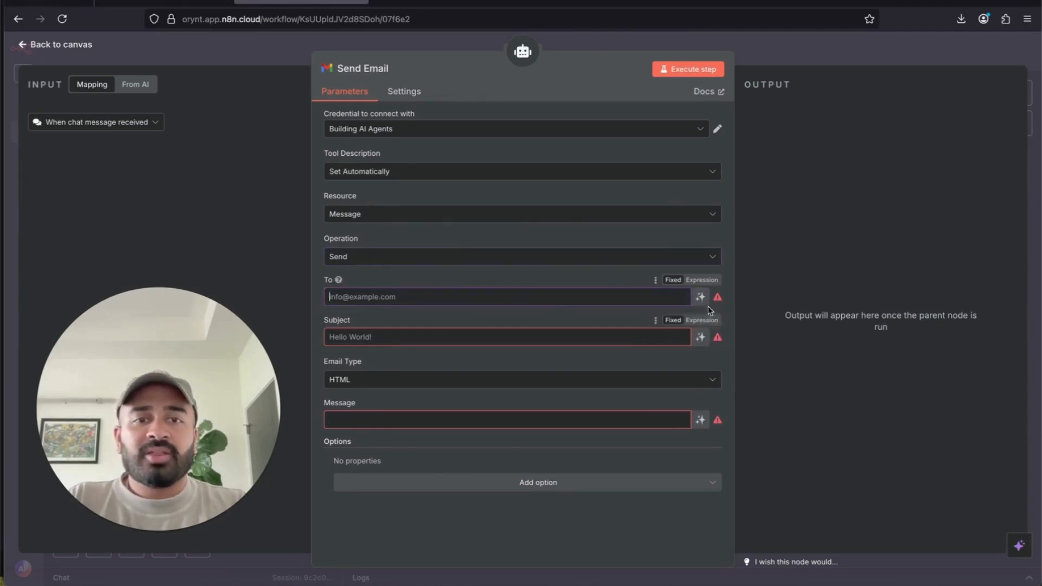
click(686, 280)
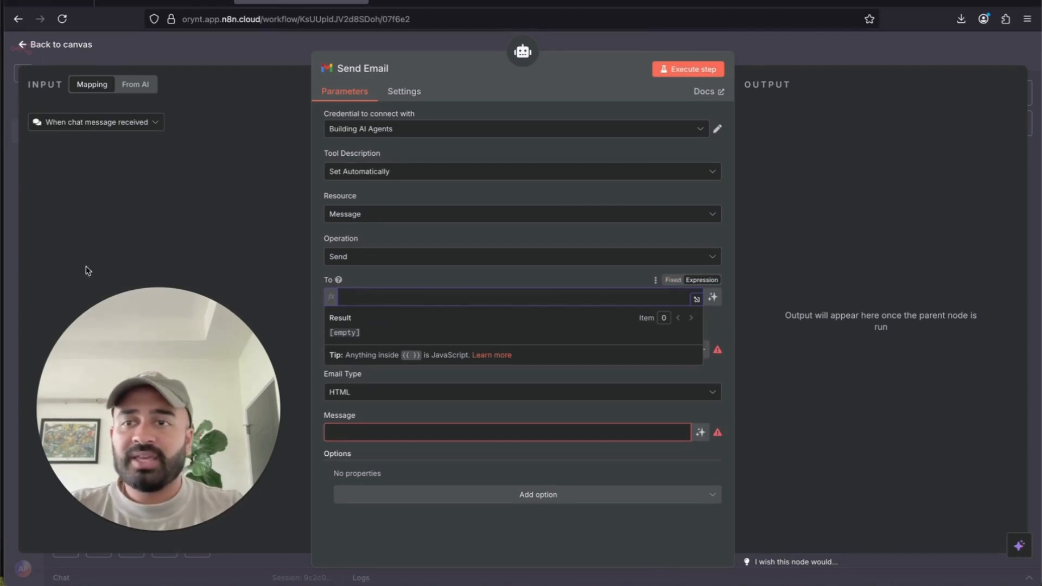
click(673, 280)
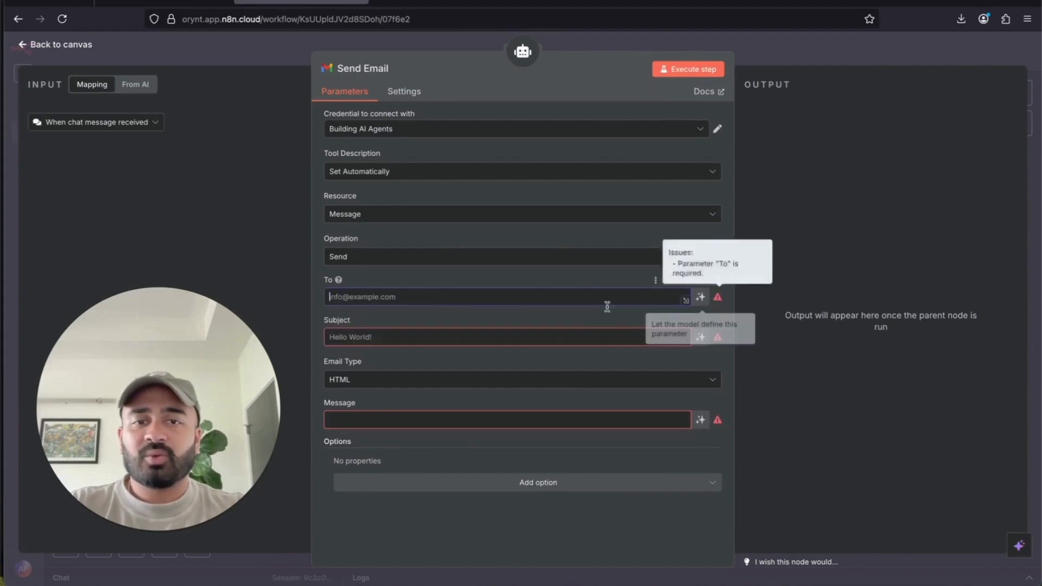
click(701, 298)
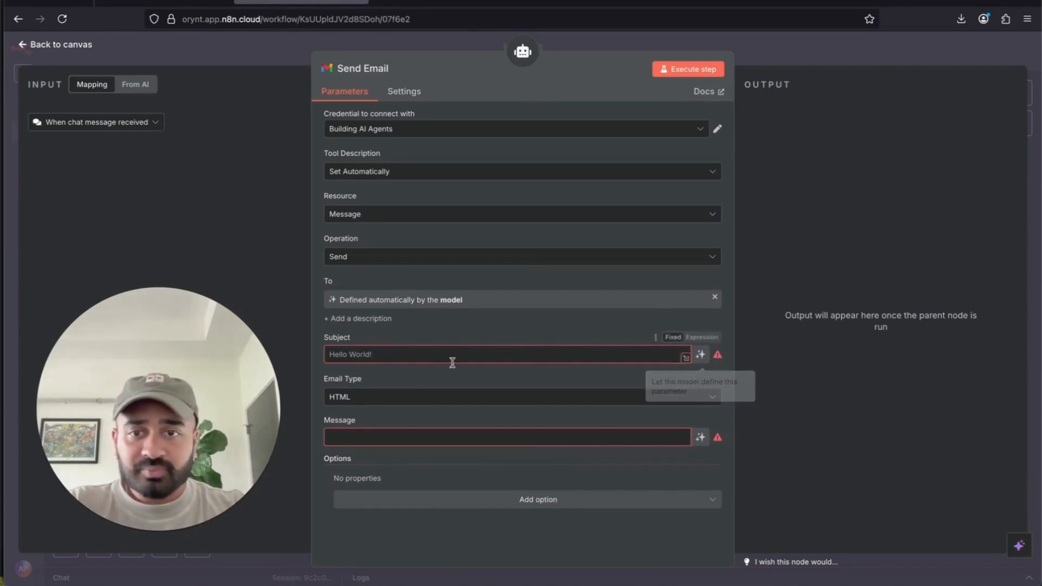
- Let the model define the Subject and Message, keeping HTML as the email format
click(700, 355)
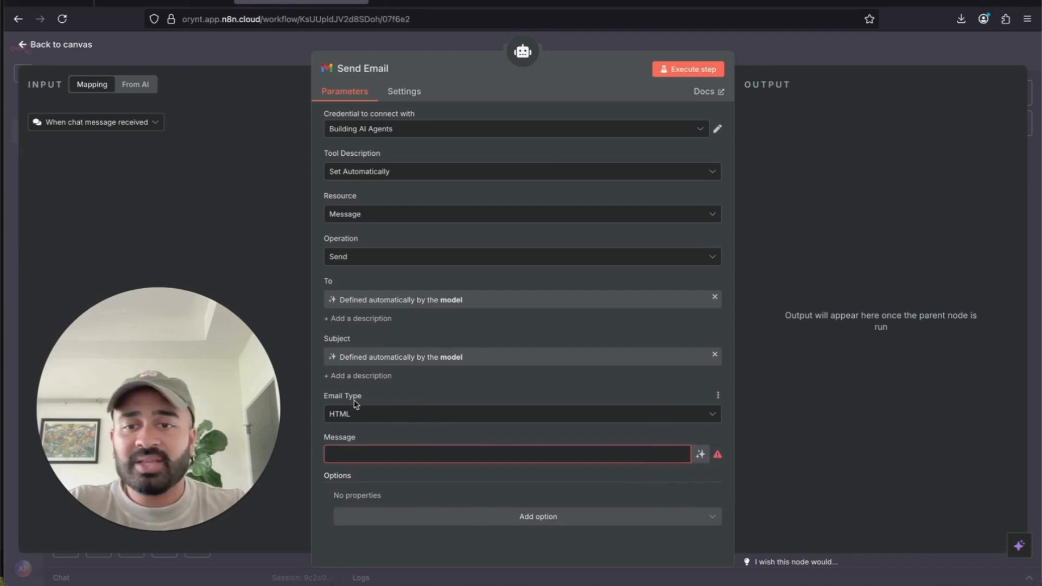
click(415, 422)
click(460, 455)
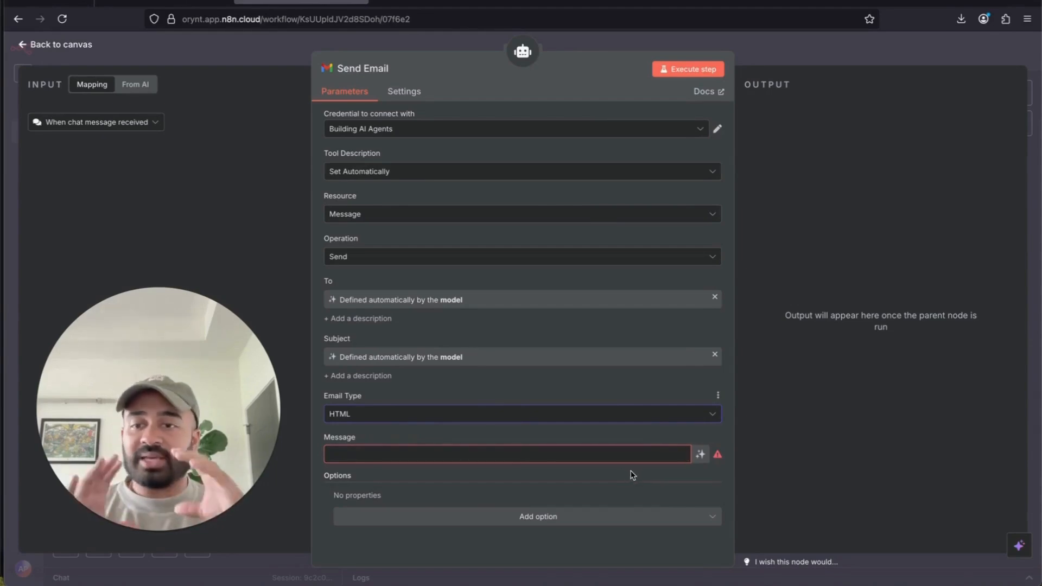
click(701, 455)
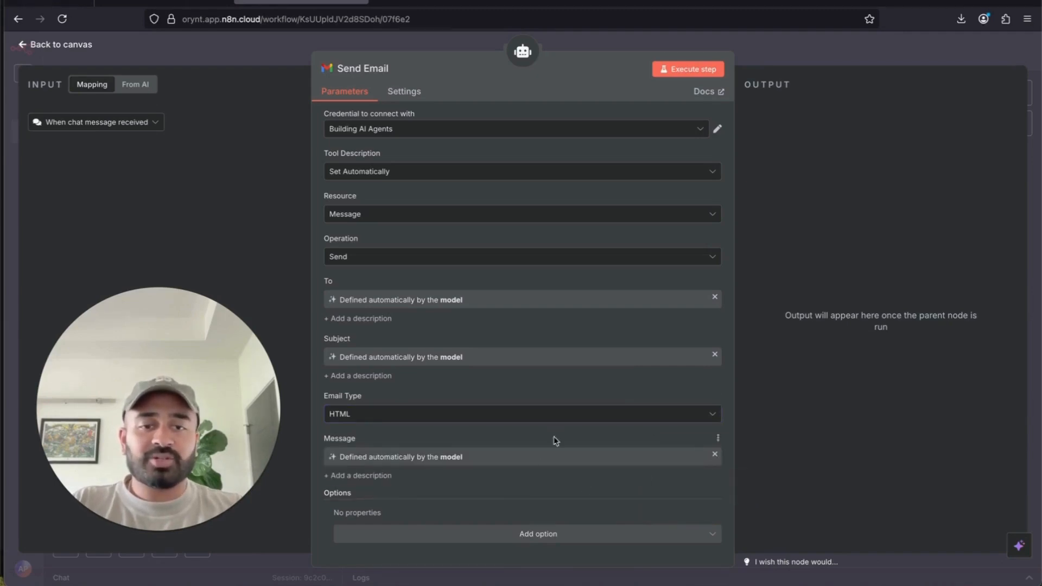
- Add a Sender Name option, then clear and remove it before going back to the canvas
click(543, 534)
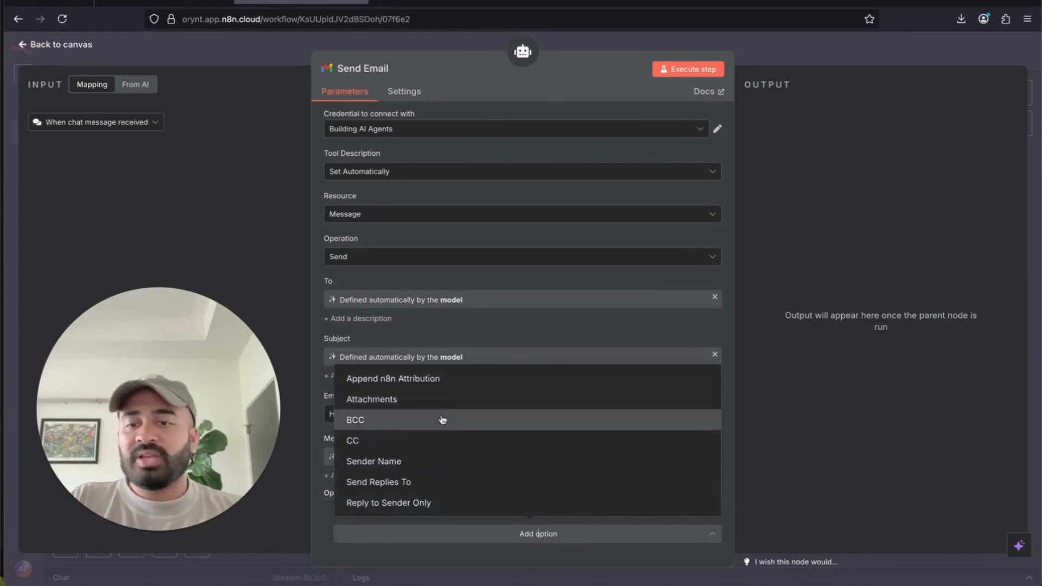
click(426, 462)
scroll(559, 492, down, 1)
click(459, 512)
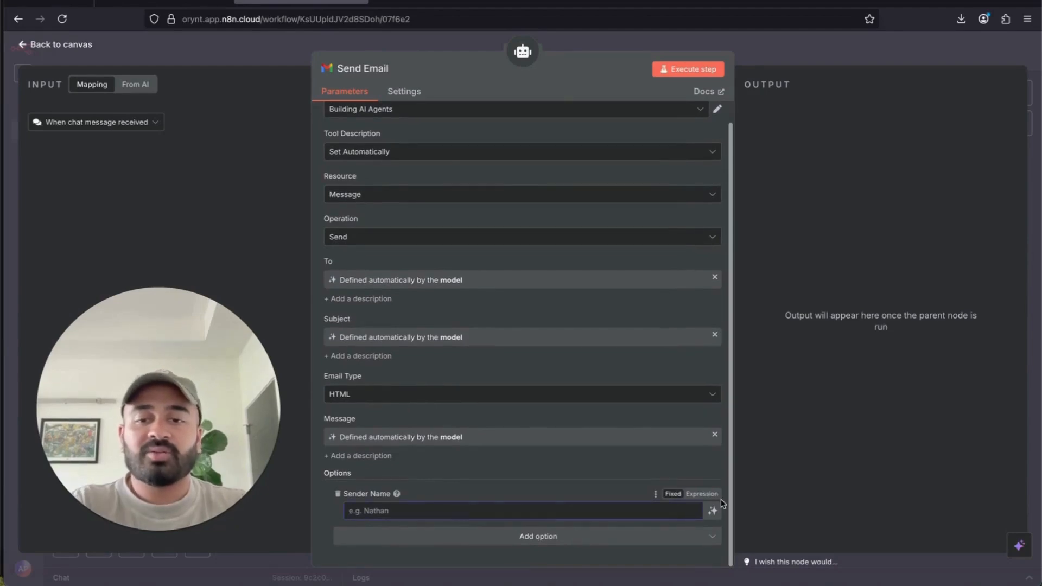
text(AP)
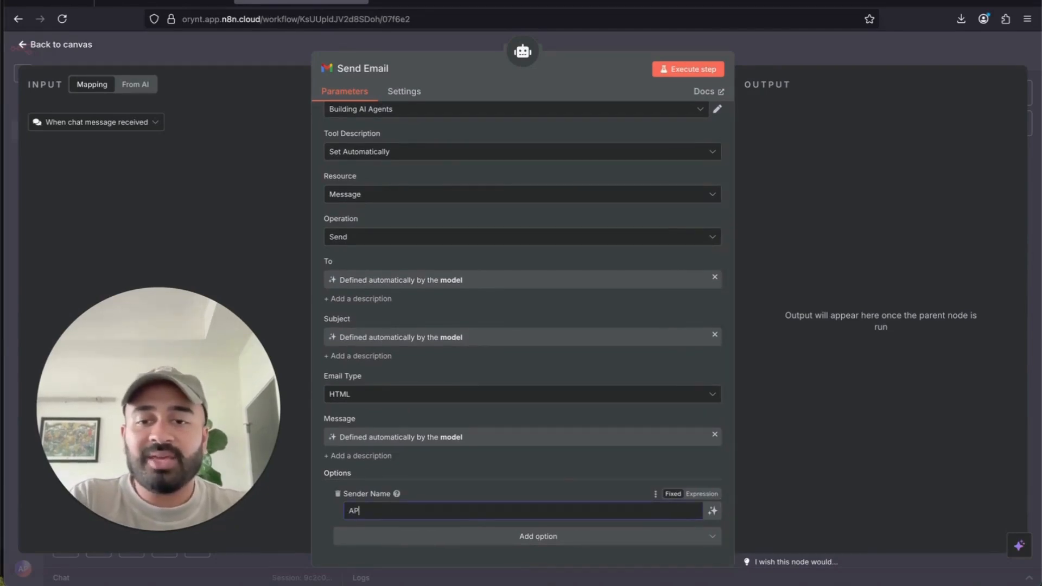
key(BackSpace)
key(BackSpace)
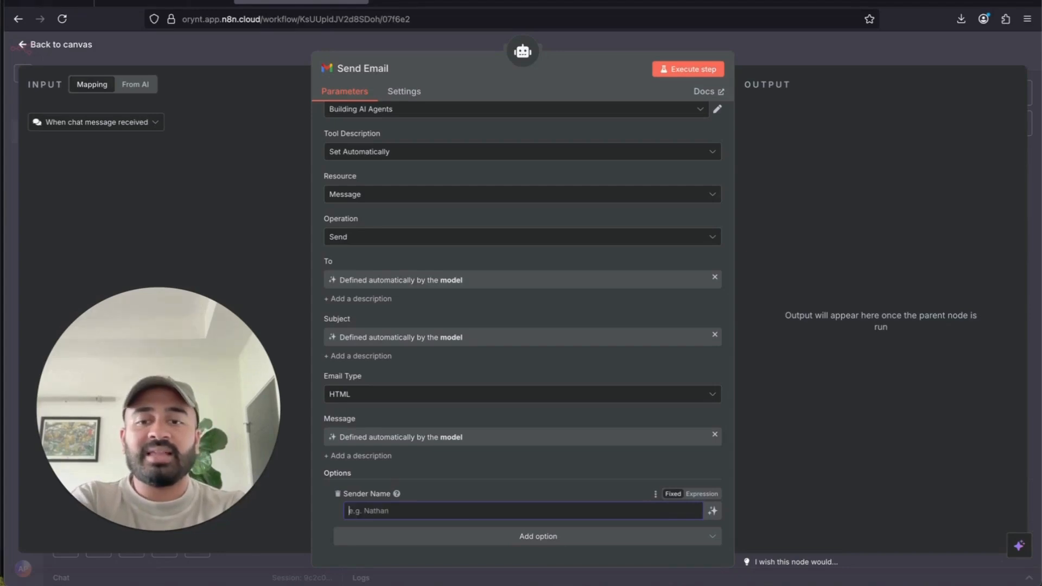
click(338, 494)
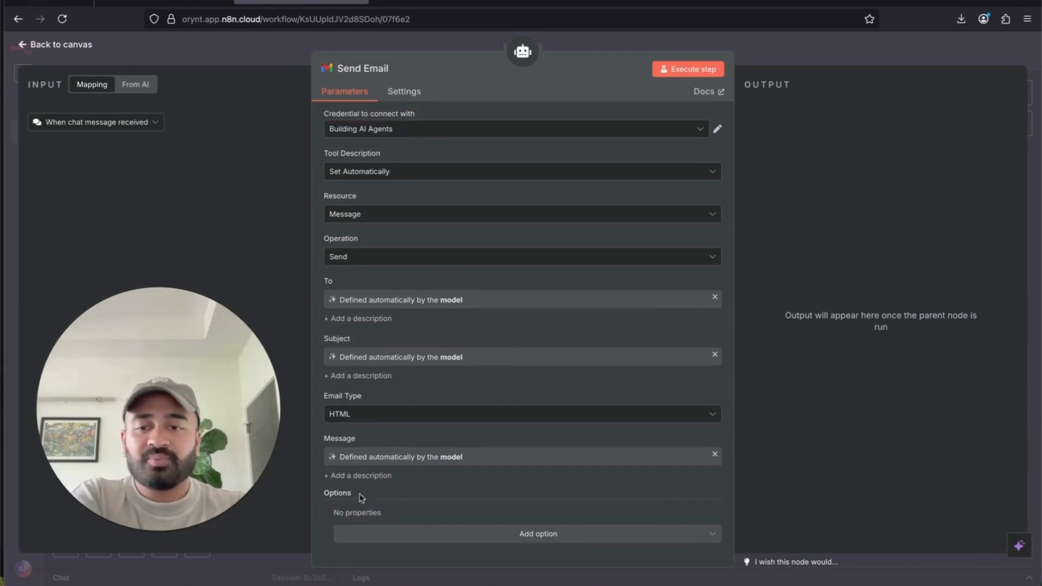
click(831, 53)
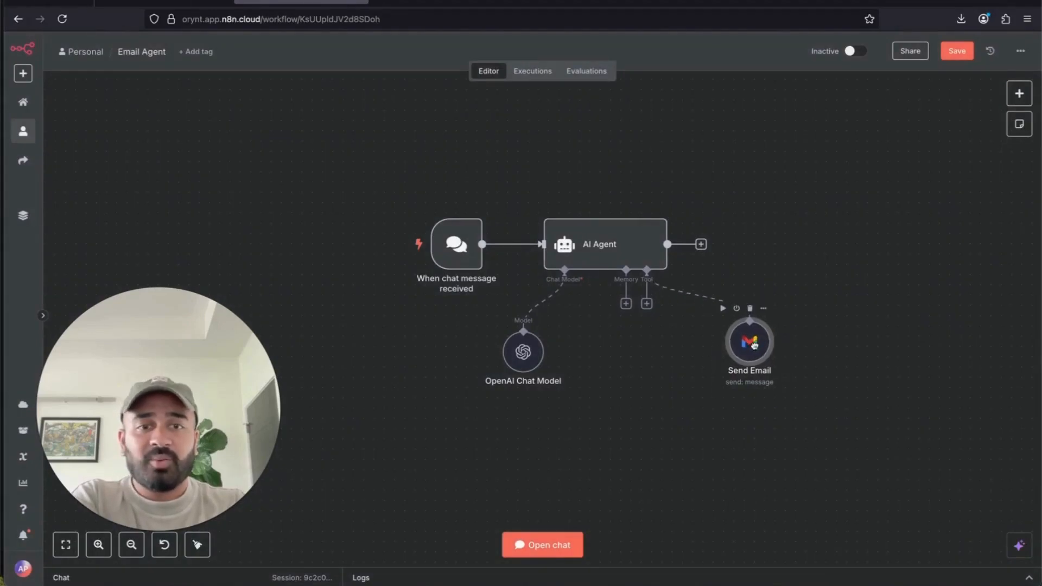
- Add a second Gmail Tool to the AI Agent and name it 'Get Emails'
drag(755, 345, 734, 350)
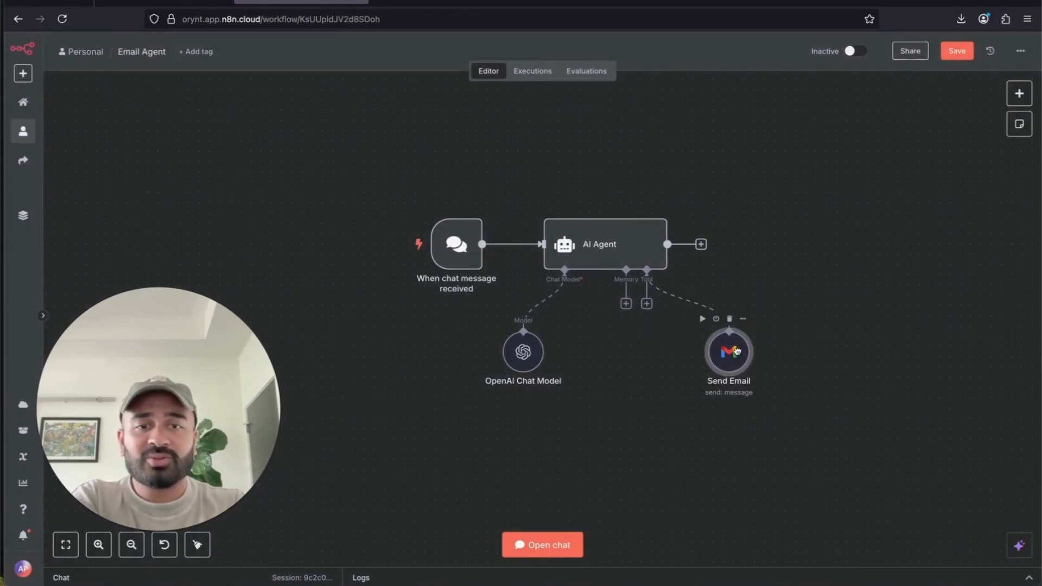
click(646, 303)
text(ge)
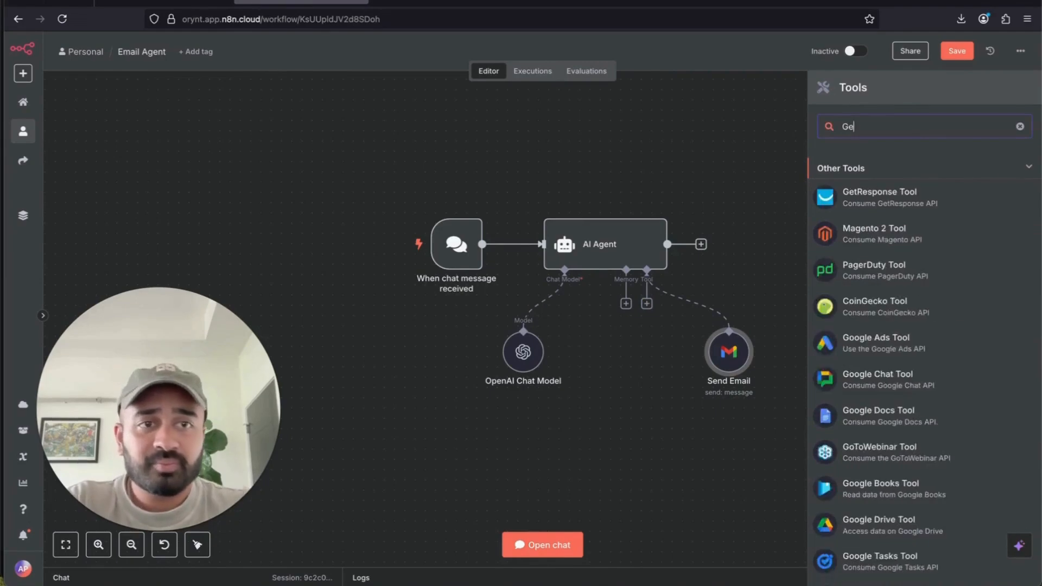
key(BackSpace)
key(BackSpace)
text(gmail)
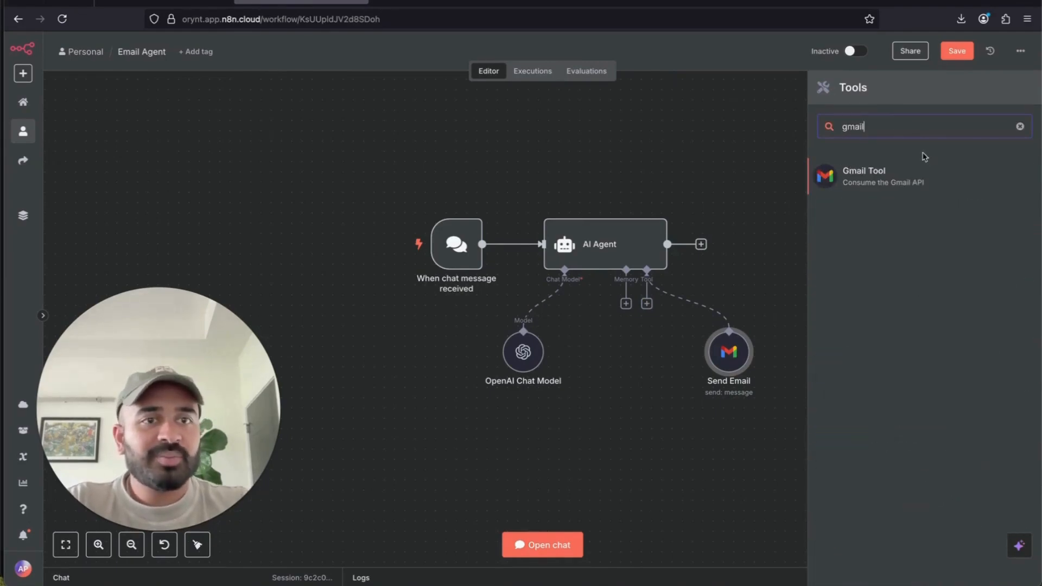
click(910, 169)
click(388, 67)
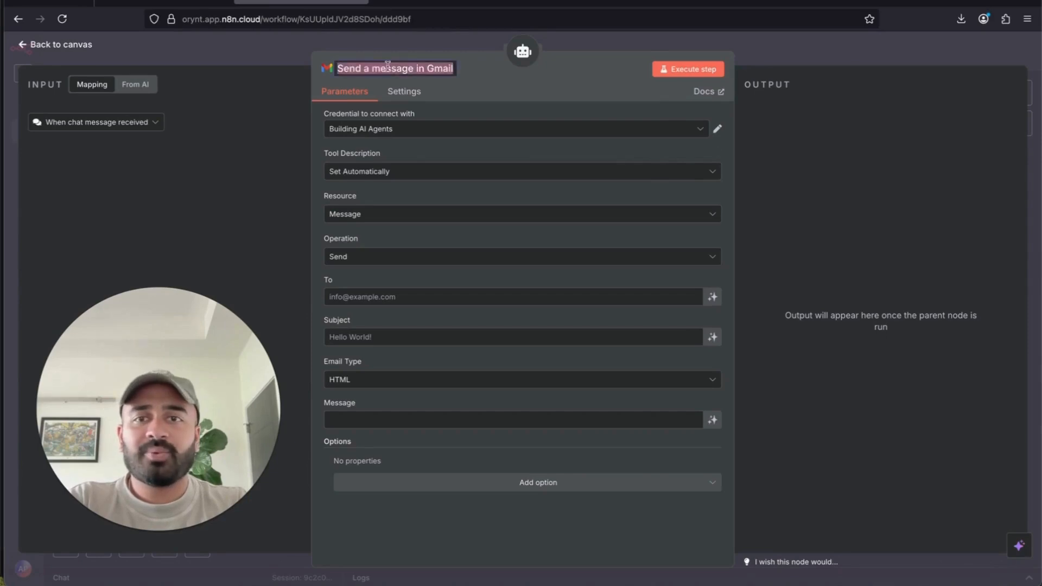
text(Get Emails)
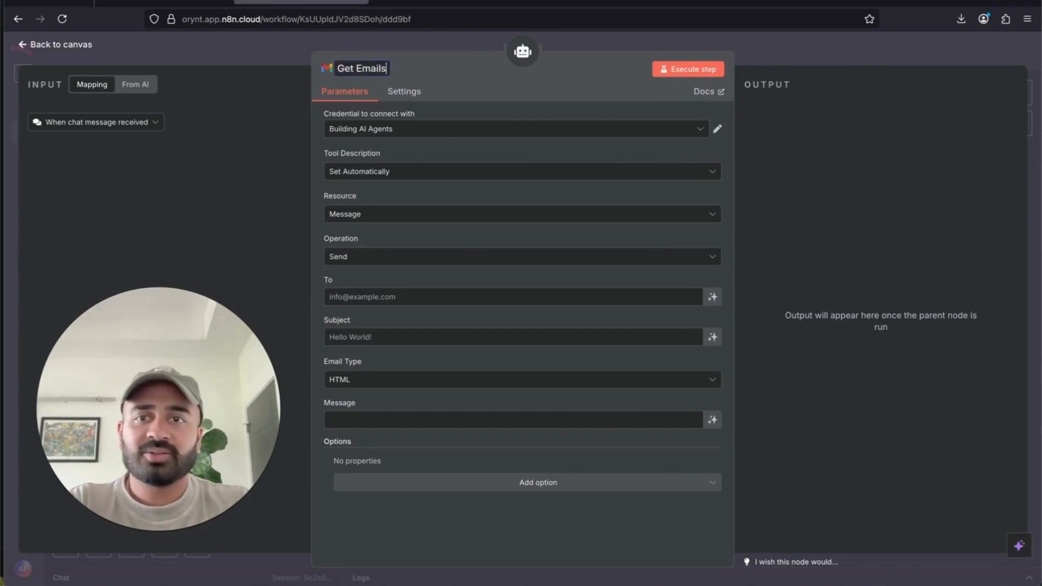
- Set the operation to Get with a model-defined Message ID, keeping Message as the resource
click(377, 262)
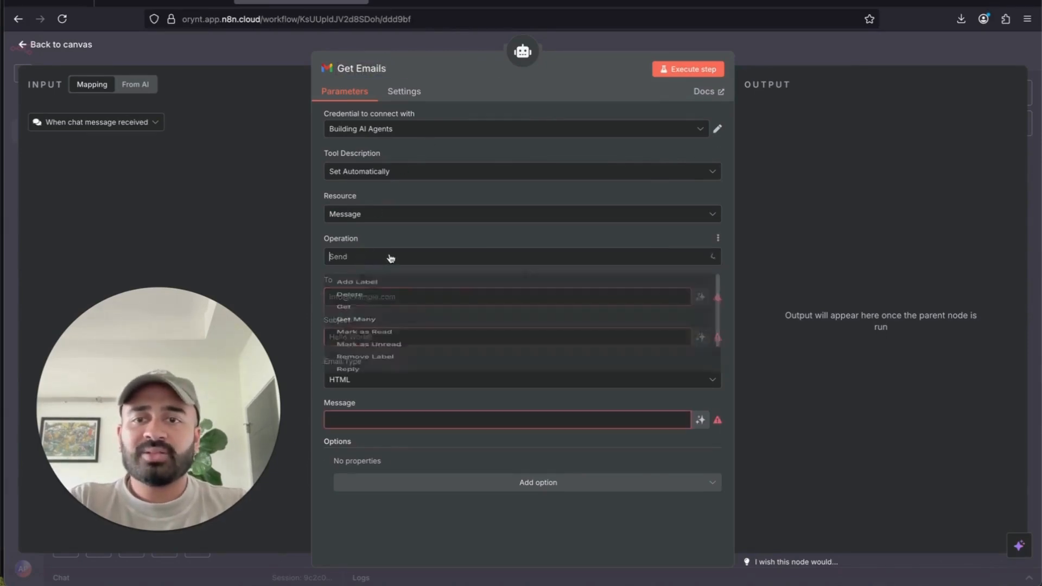
click(404, 306)
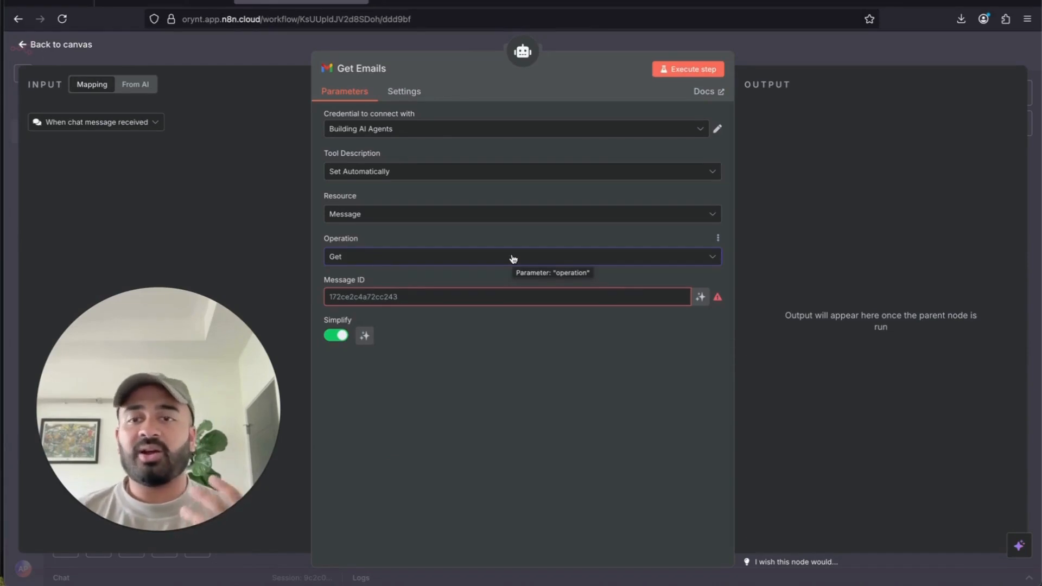
click(700, 298)
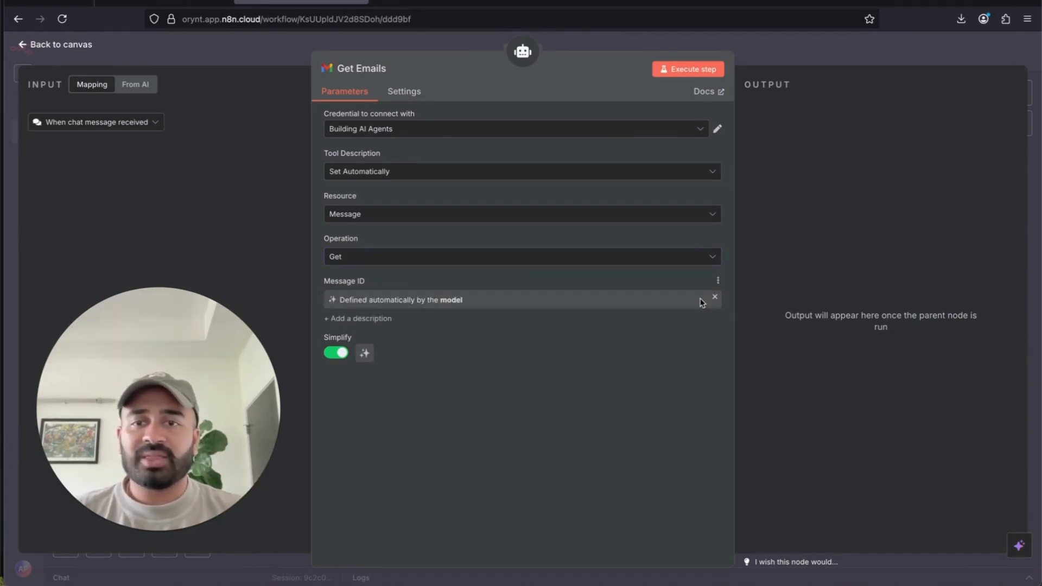
mouse_move(358, 337)
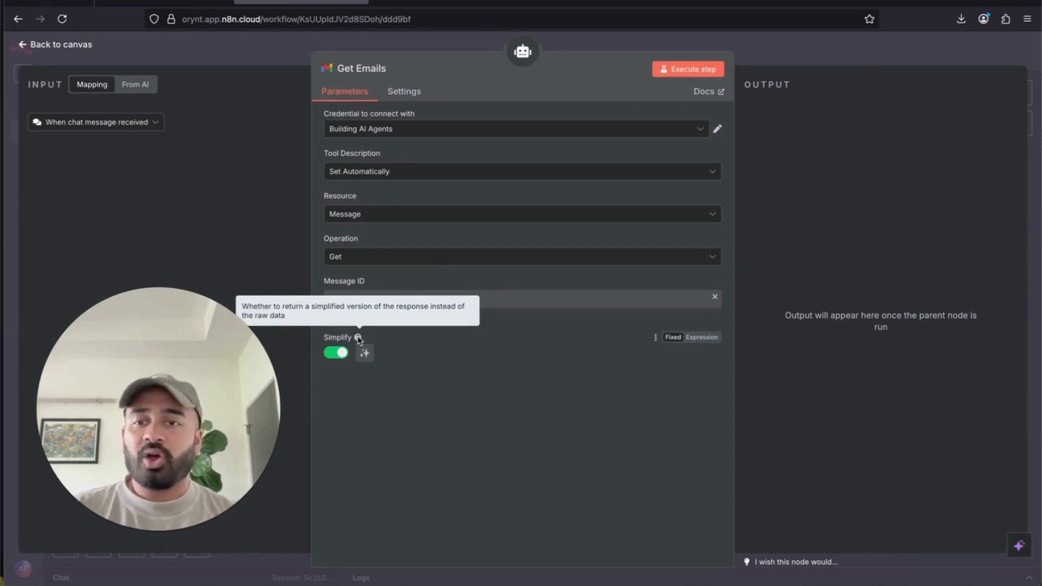
click(392, 216)
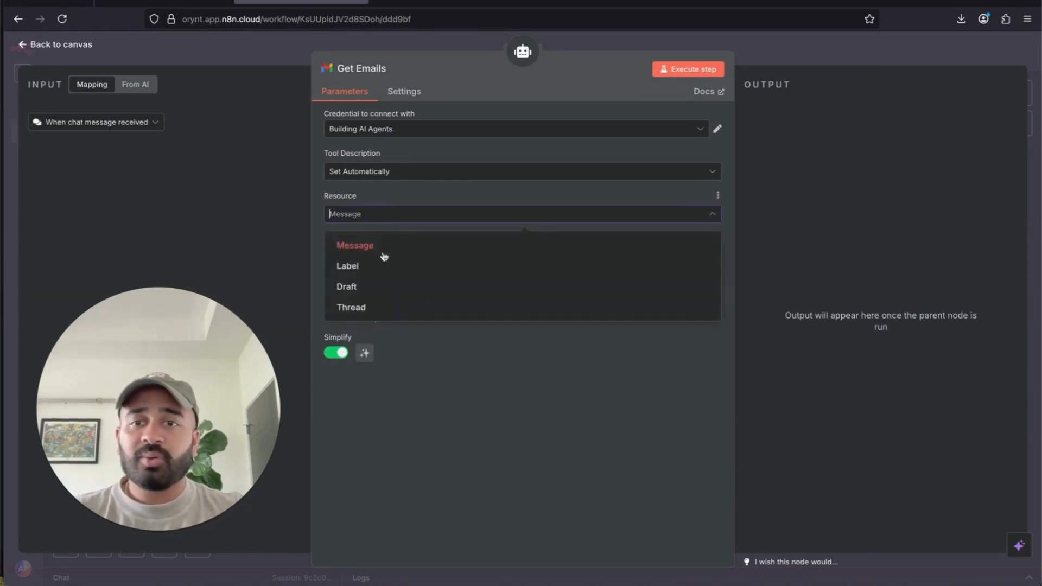
click(361, 305)
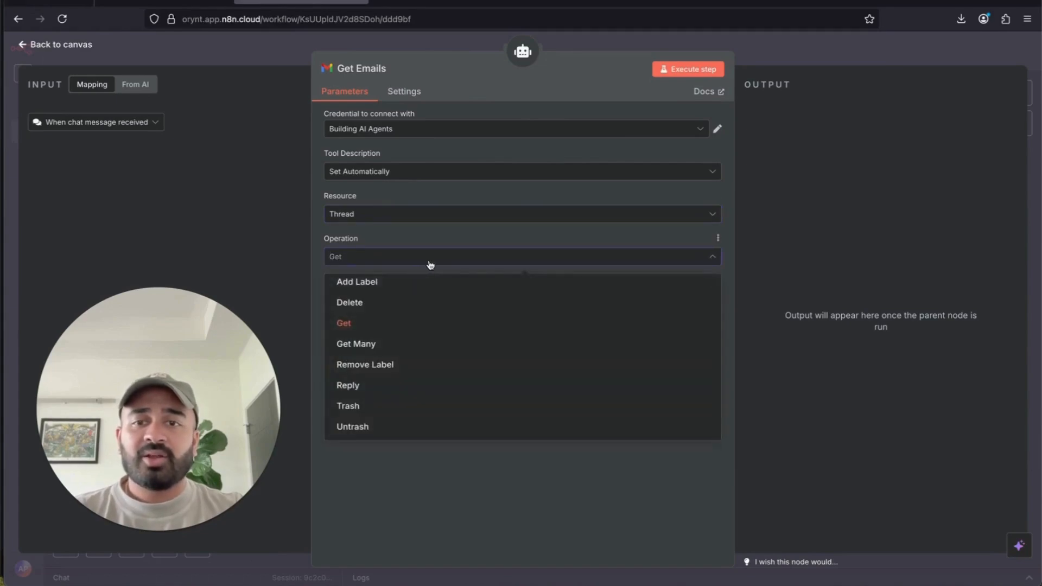
click(414, 212)
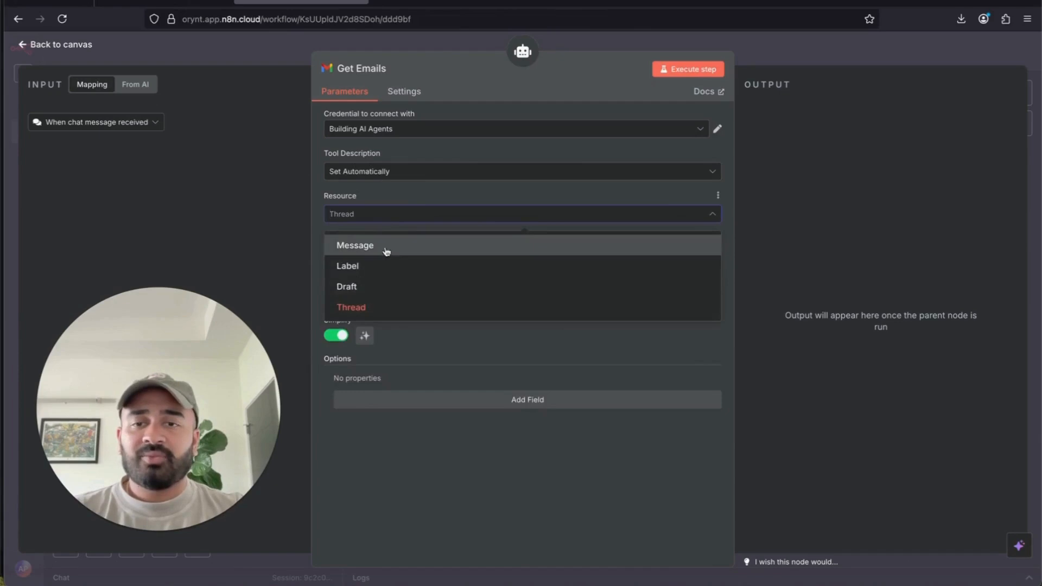
click(384, 247)
click(377, 258)
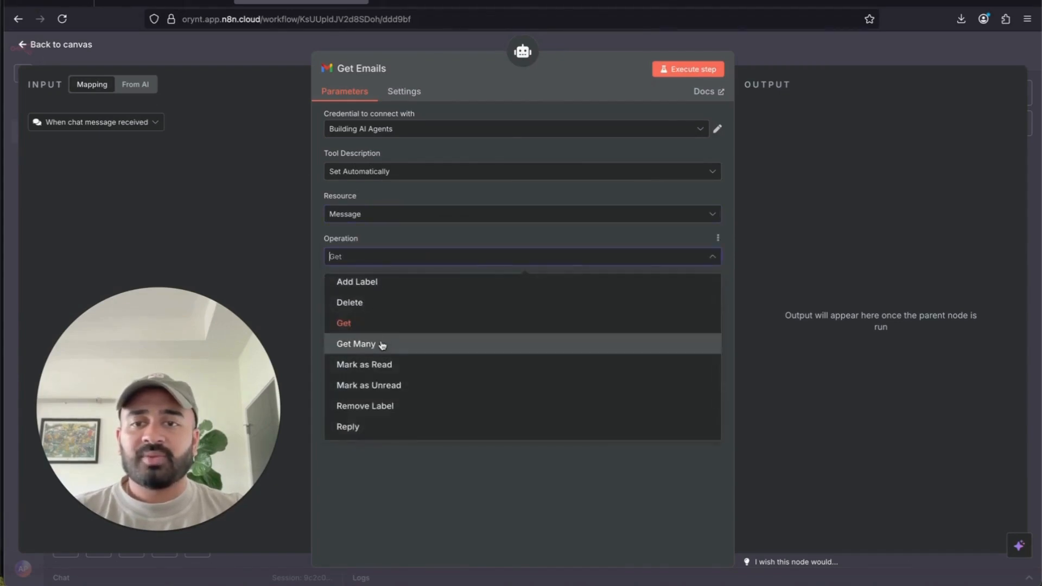
- Return to Get after trying Get Many, keep Message ID model-defined, and turn Simplify off
click(445, 260)
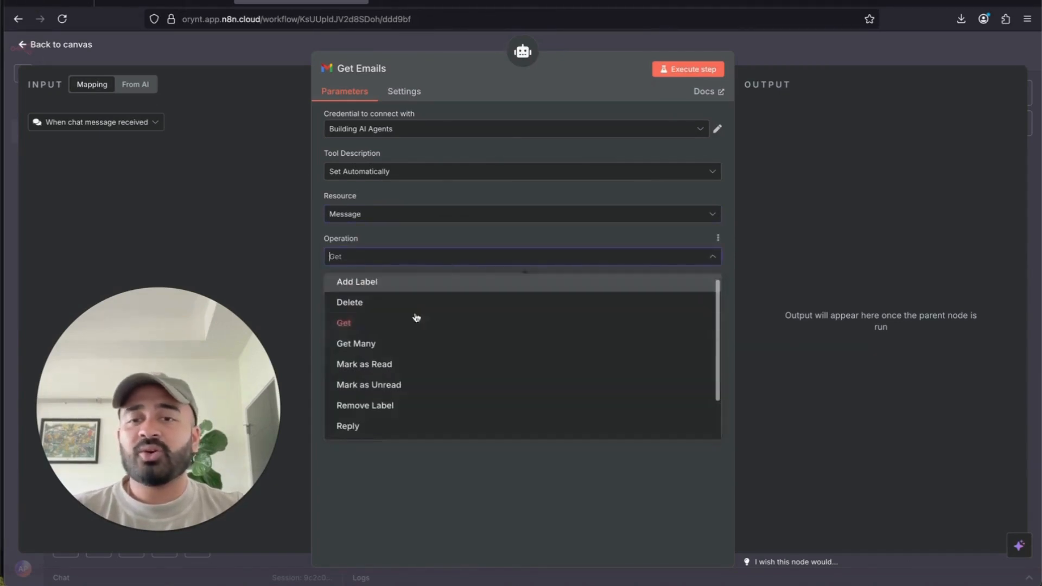
click(395, 353)
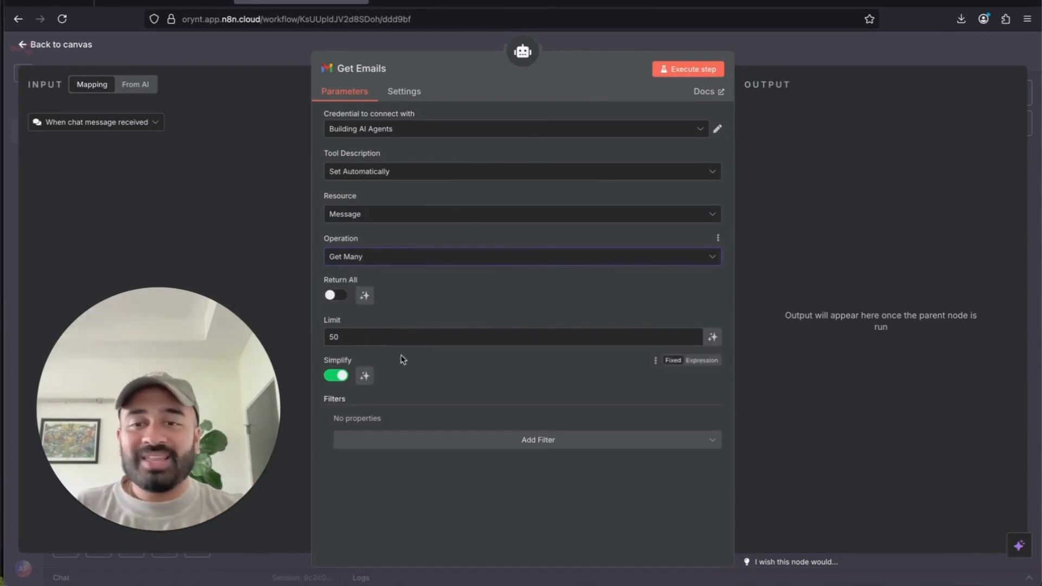
click(362, 341)
click(483, 258)
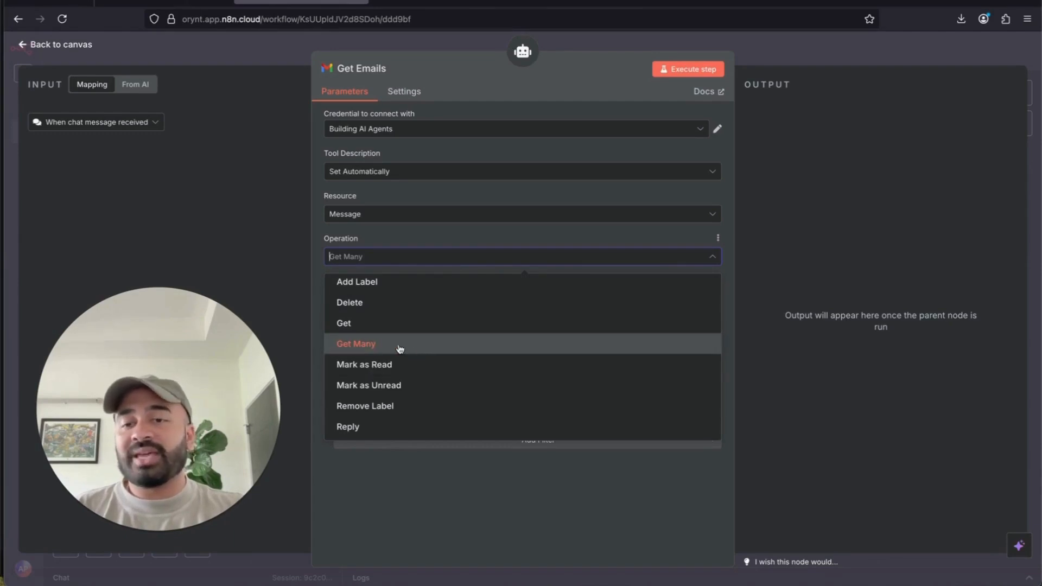
click(393, 325)
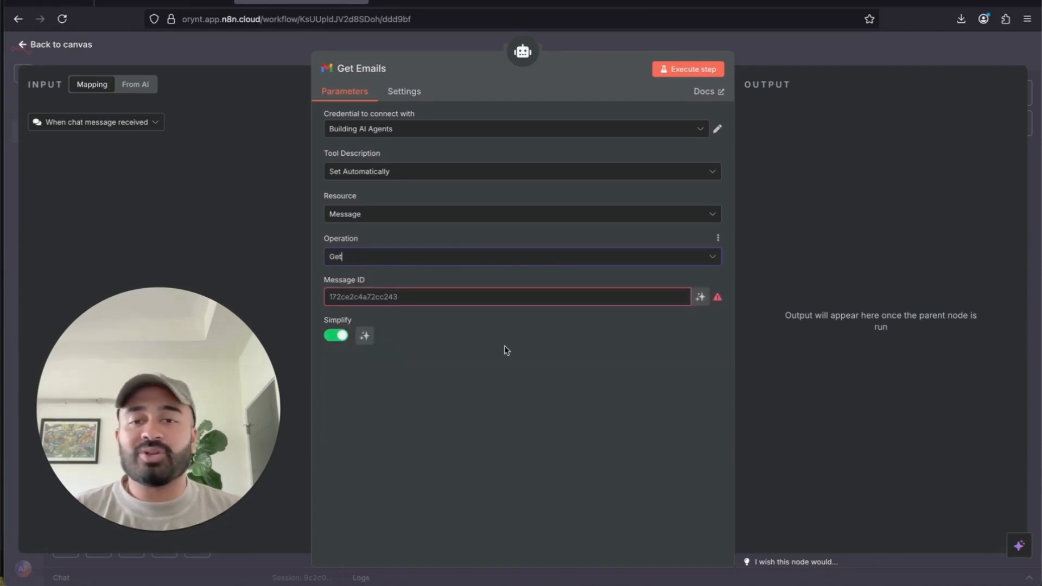
click(701, 297)
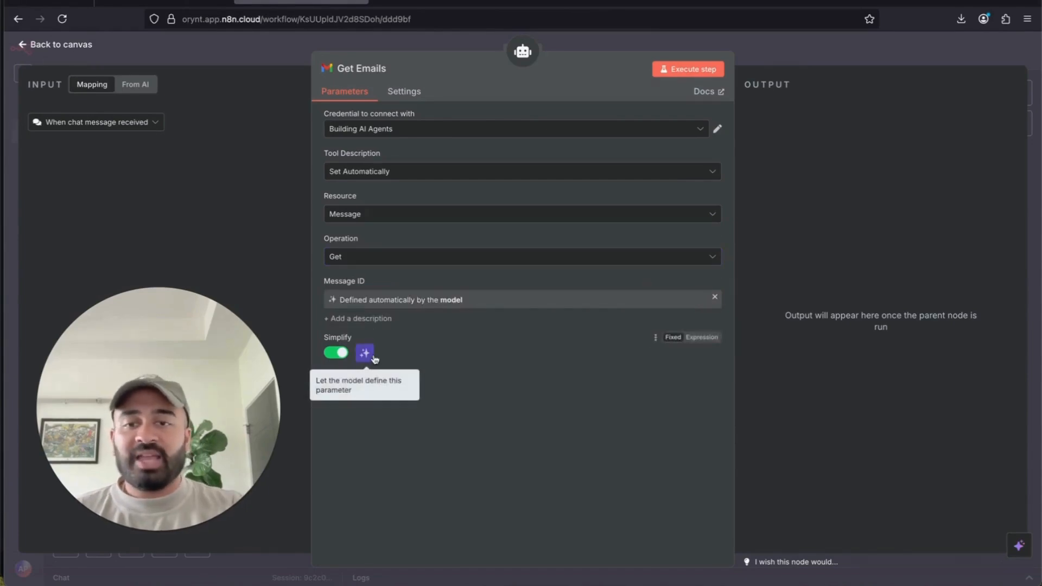
click(336, 354)
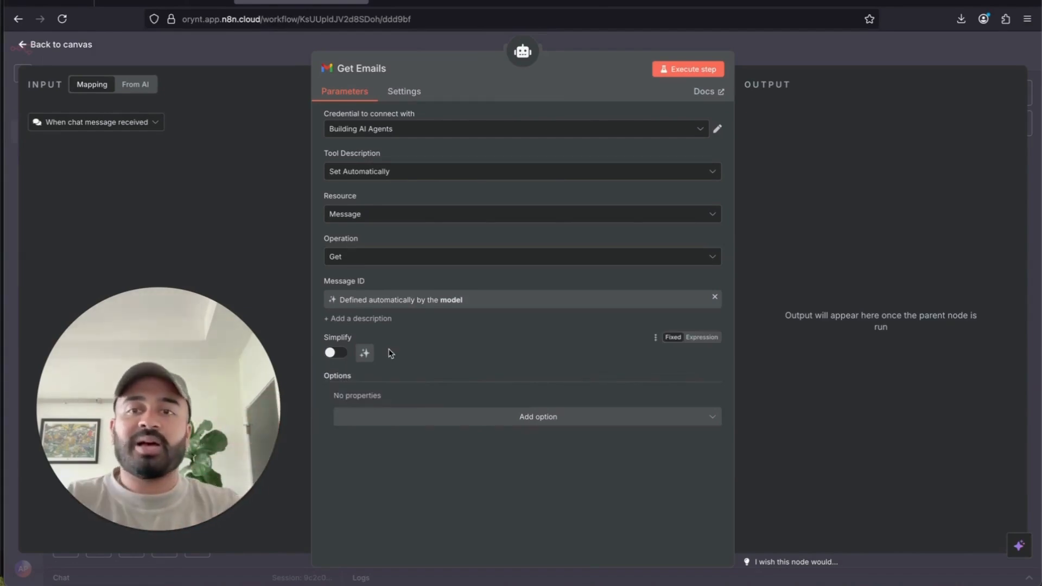
click(654, 48)
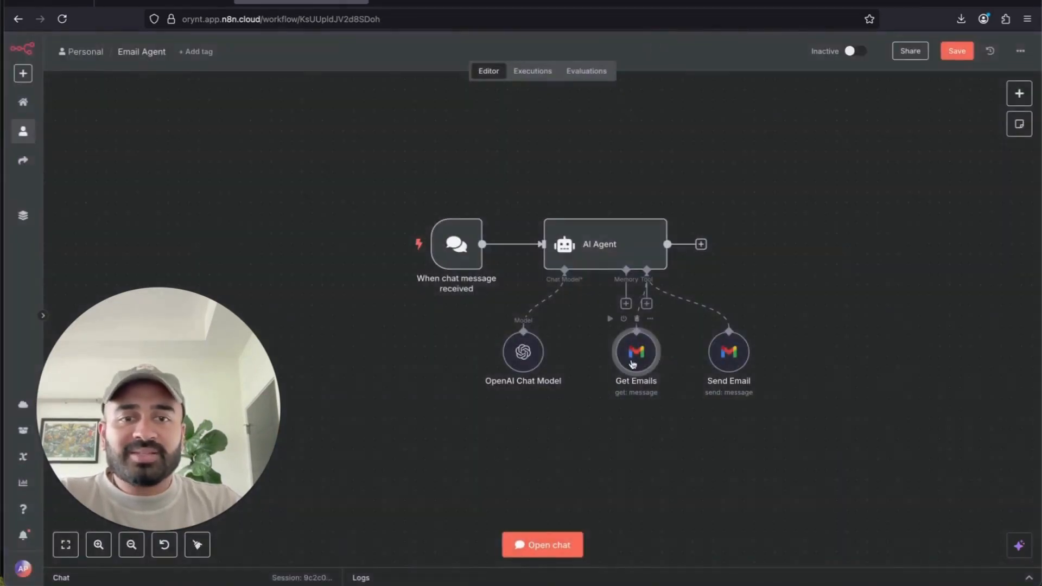
- Lower the Get Emails, OpenAI Chat Model and Send Email nodes, then add another Gmail Tool
drag(635, 353, 620, 378)
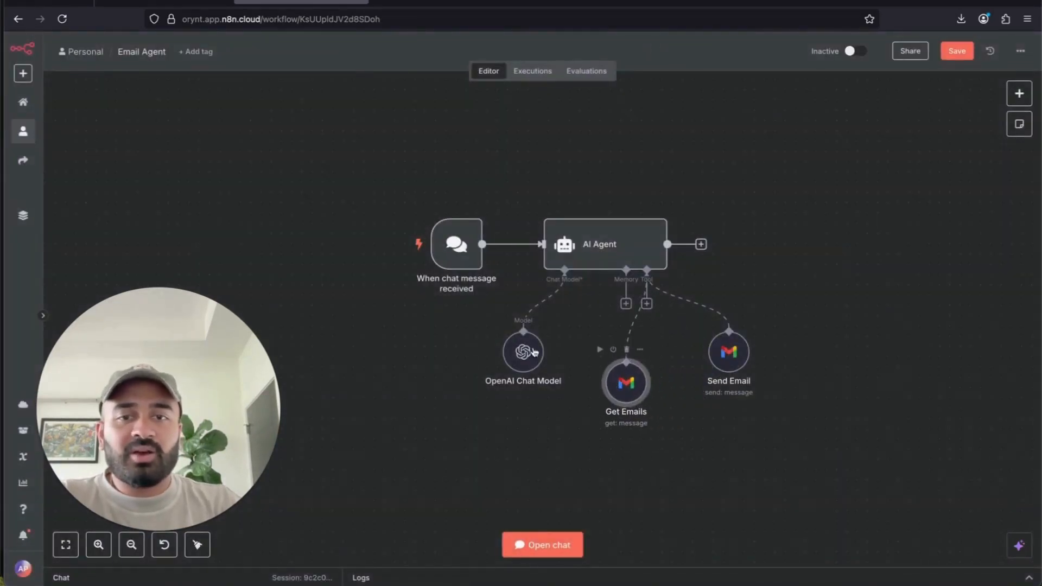
drag(524, 349, 514, 380)
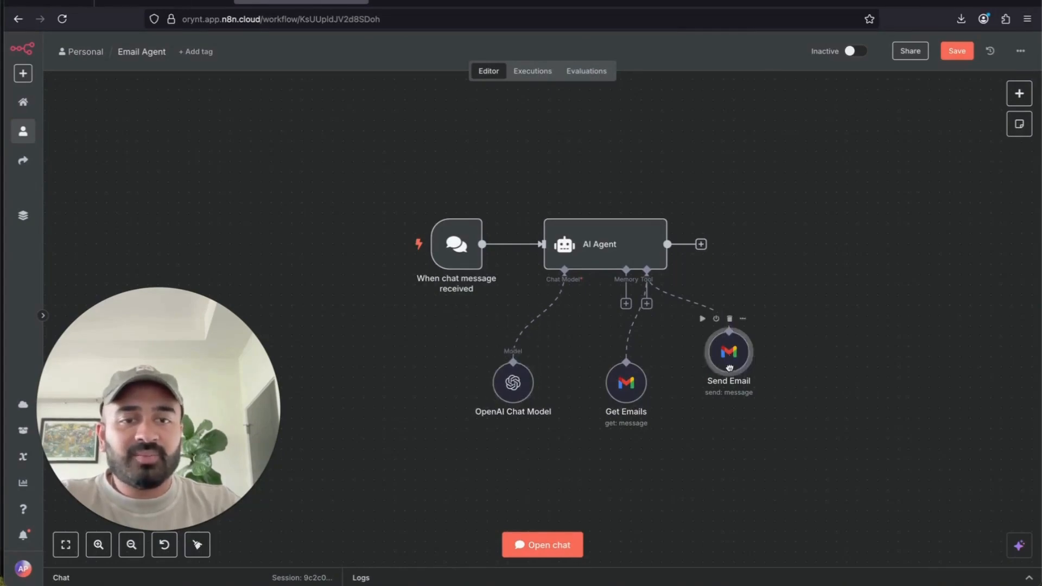
drag(729, 353, 709, 382)
click(646, 303)
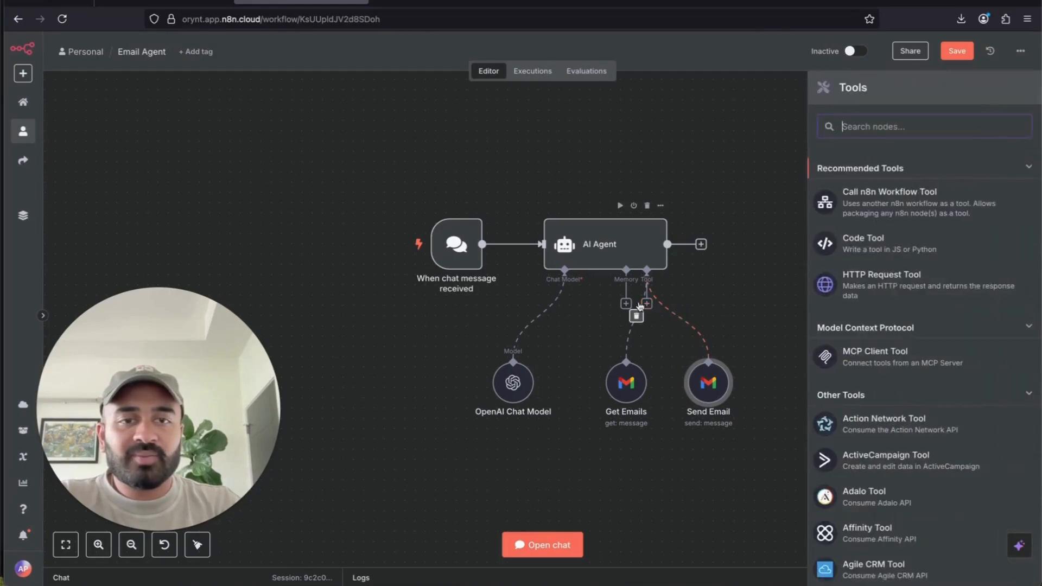
text(gmail)
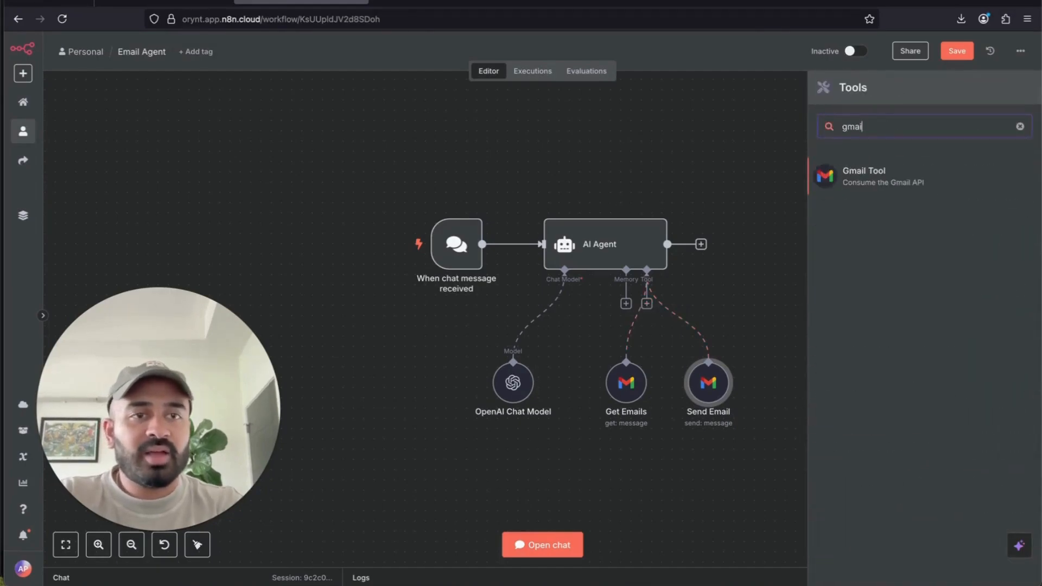
click(891, 177)
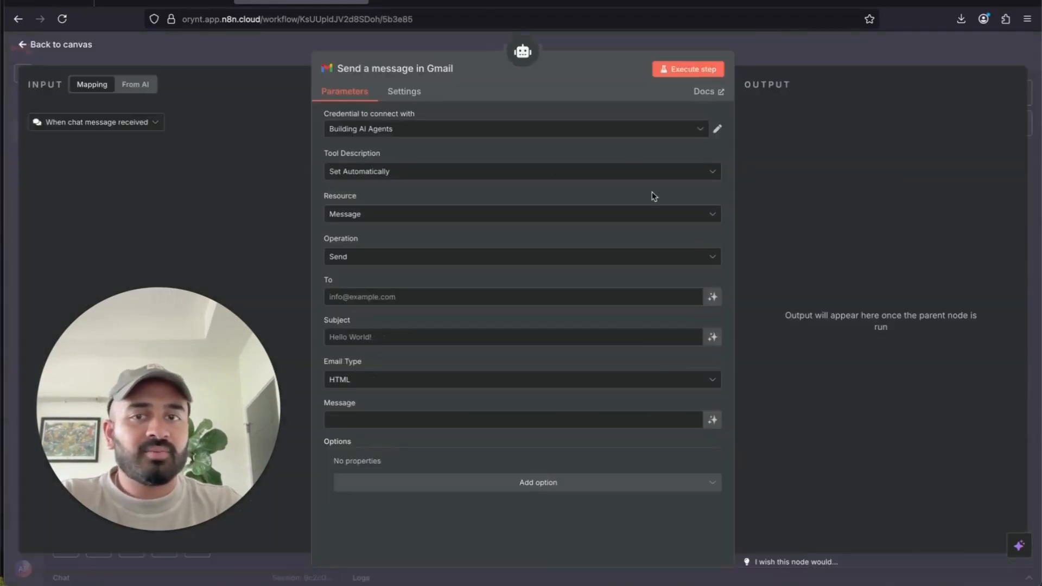
click(790, 59)
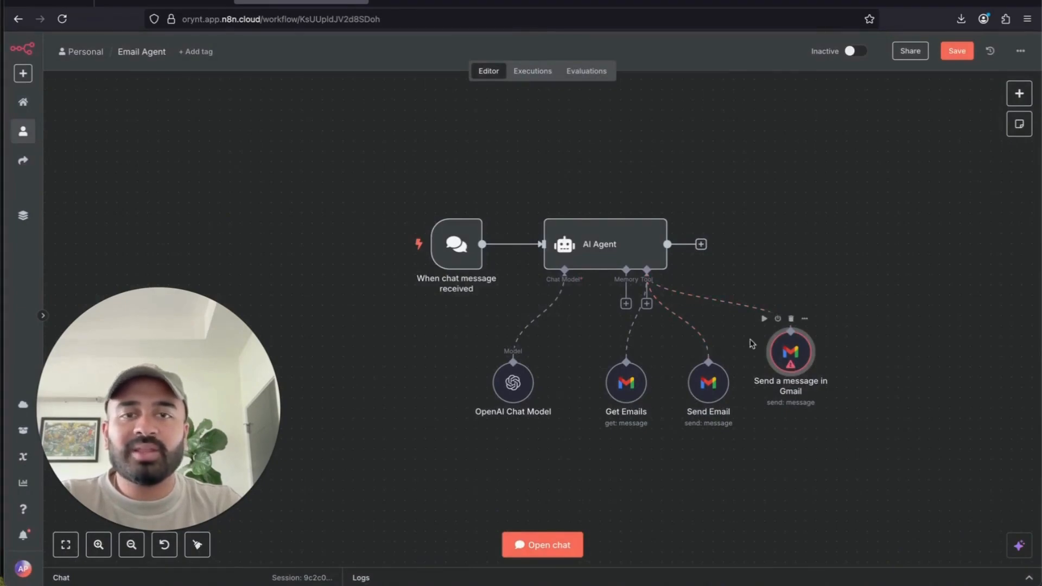
double_click(792, 353)
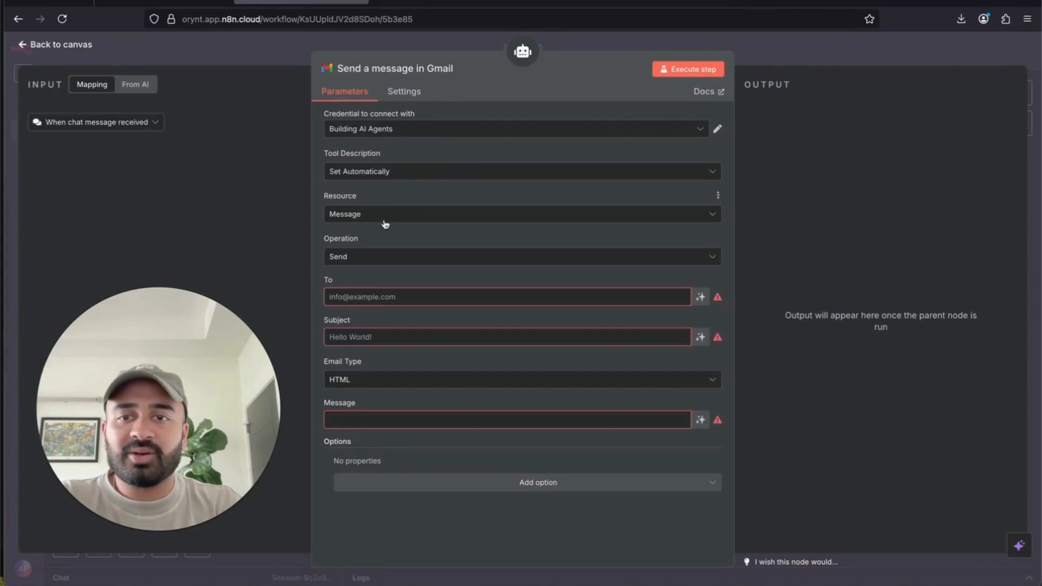
- Set the tool to Reply with model-defined Message ID and Message, named 'Reply Email'
click(371, 264)
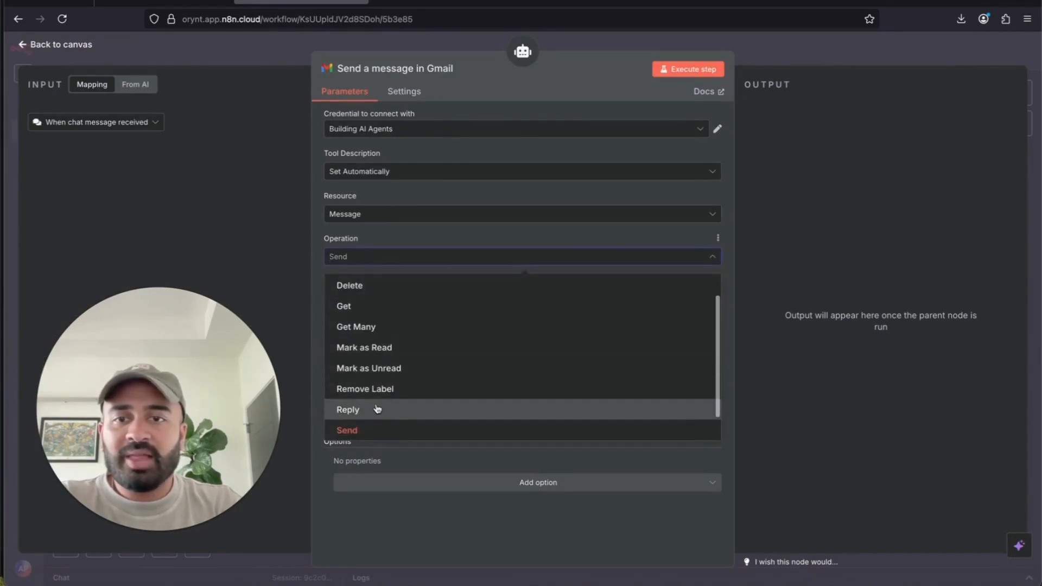
click(348, 410)
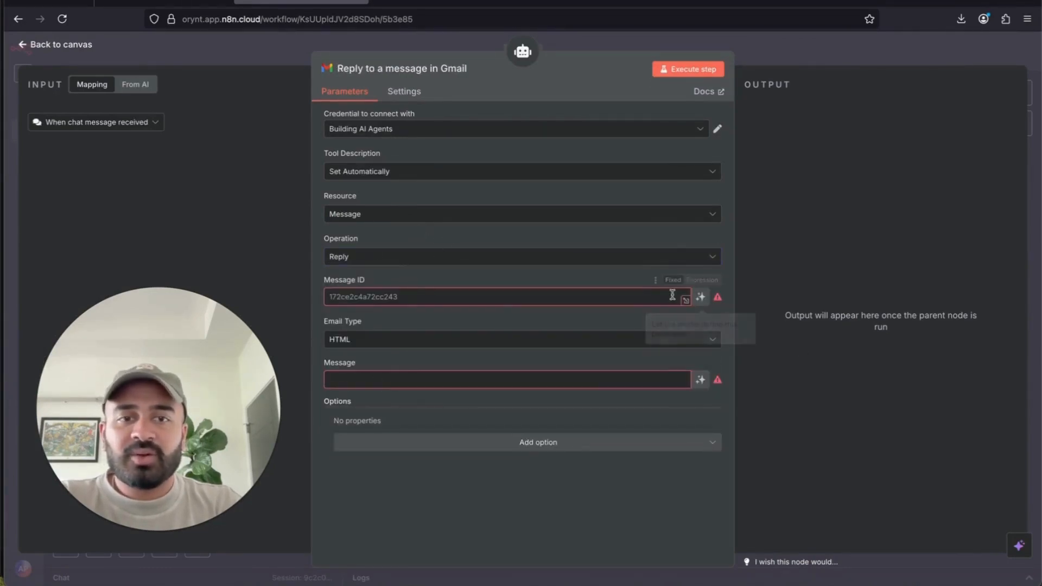
click(701, 297)
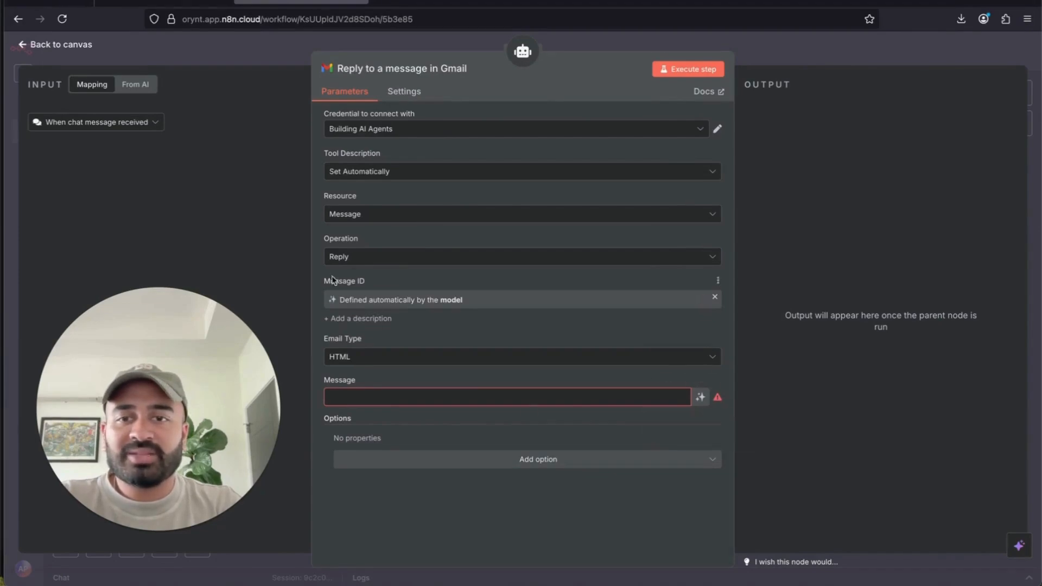
drag(322, 284, 416, 285)
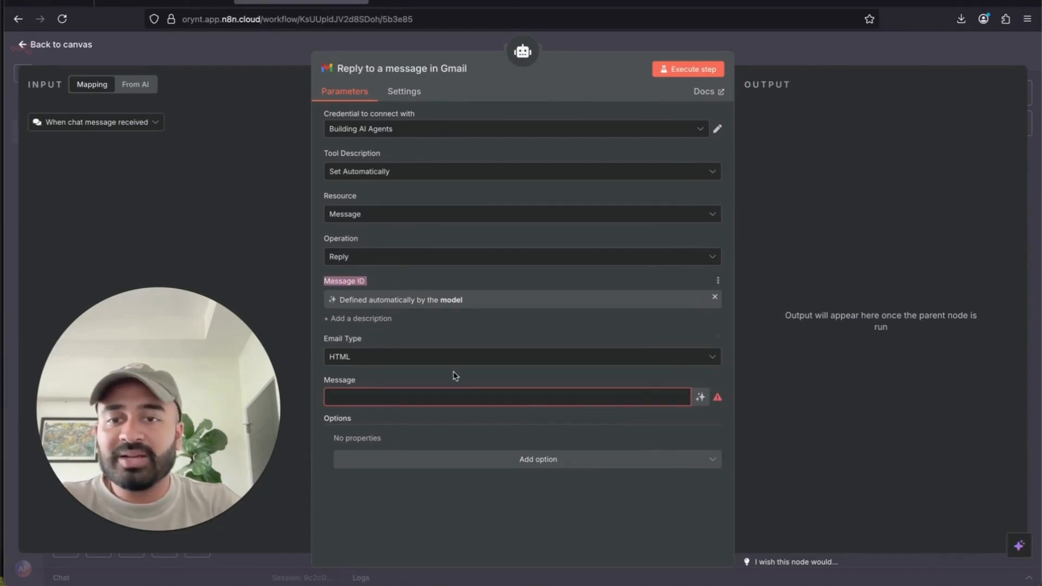
click(700, 397)
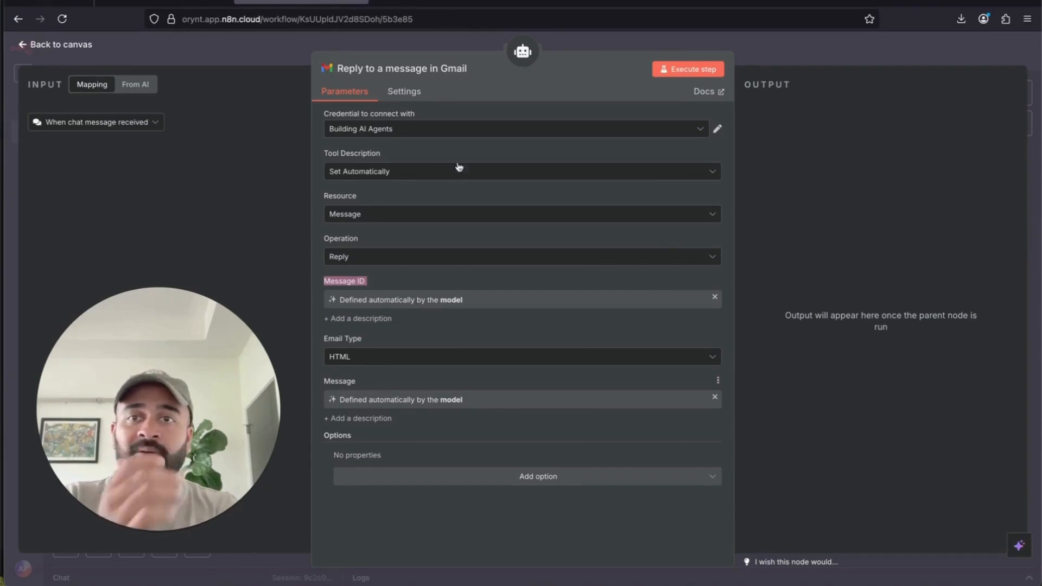
click(412, 66)
text(Reply E)
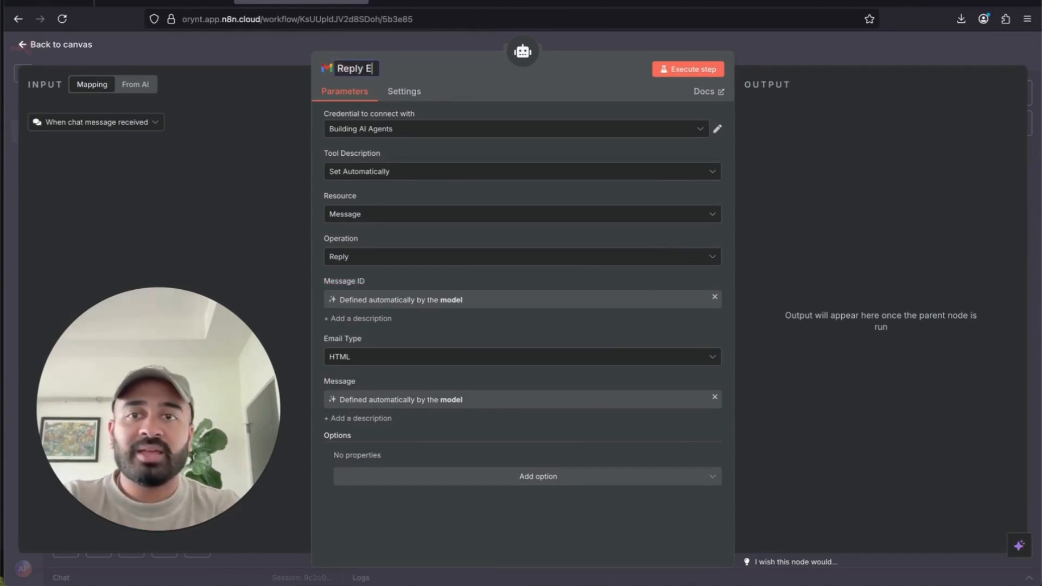
text(mail)
key(Escape)
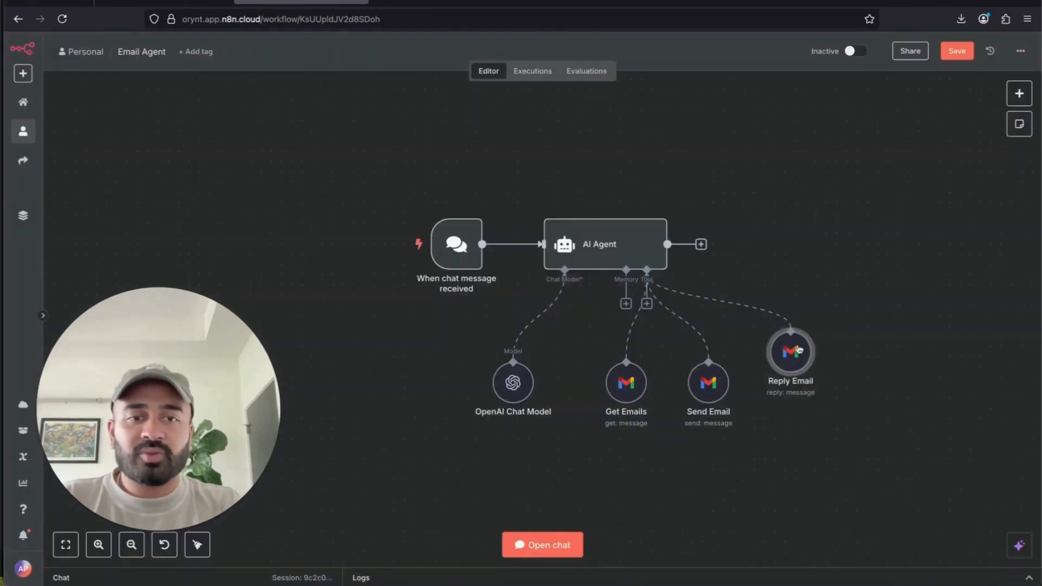
- Line Reply Email up with the other Gmail tools, and briefly search 'chat' for nodes after the agent
drag(784, 361, 783, 392)
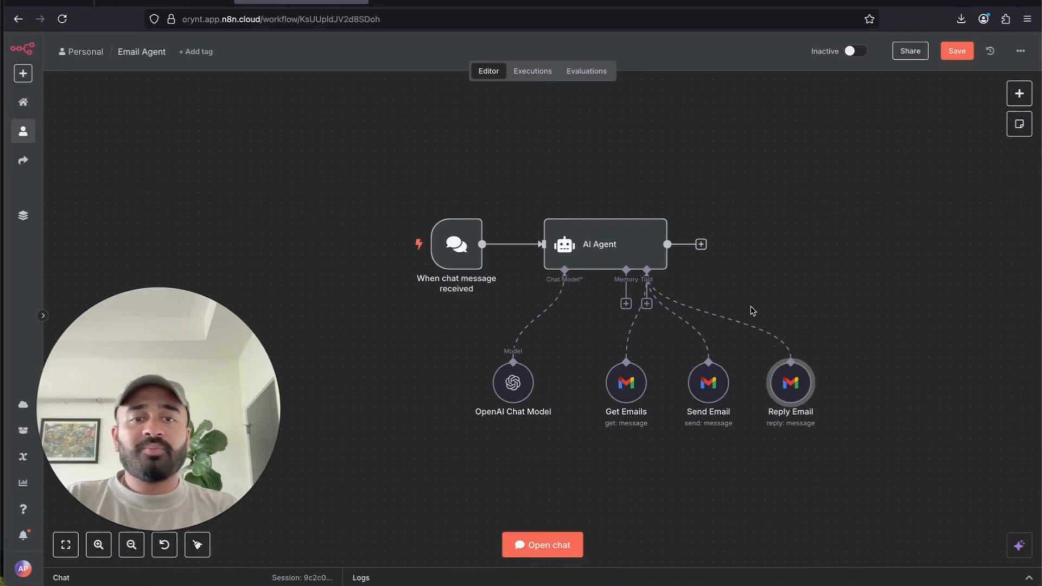
scroll(750, 308, right, 3)
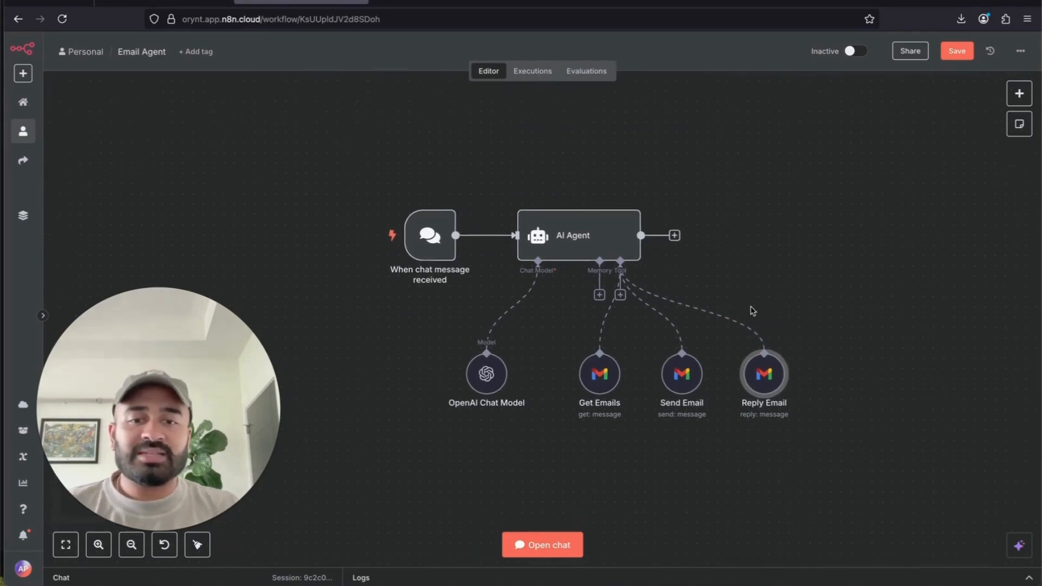
click(675, 235)
text(chat)
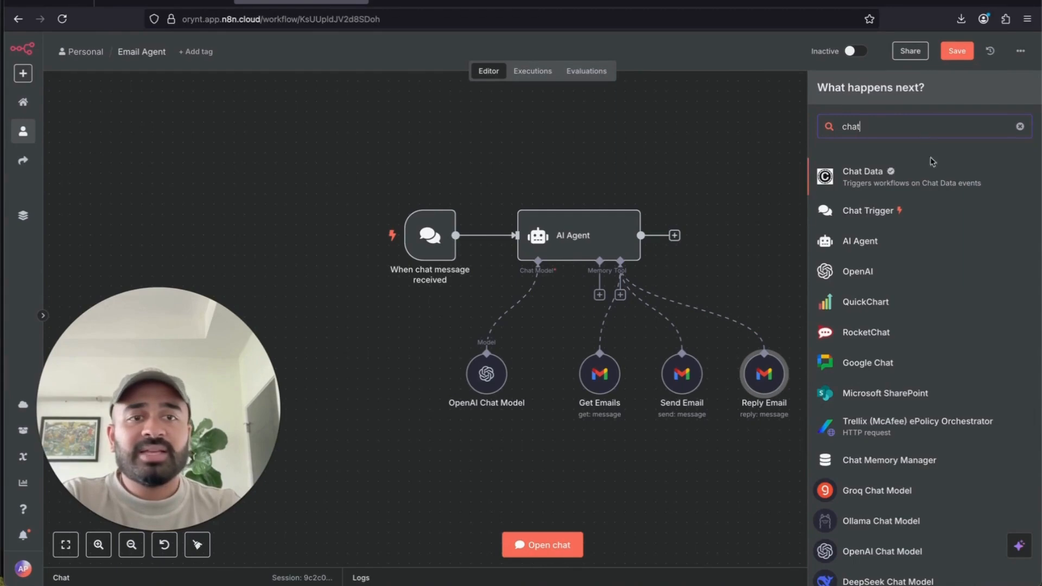
click(722, 156)
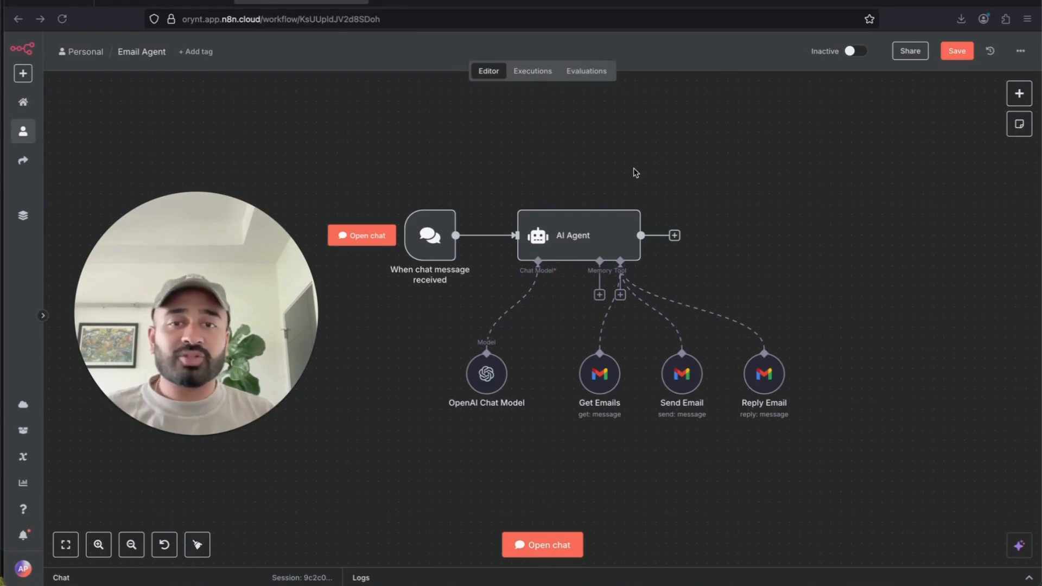
- Give the AI Agent a System Message option reading 'You are a helpful assistant'
double_click(588, 237)
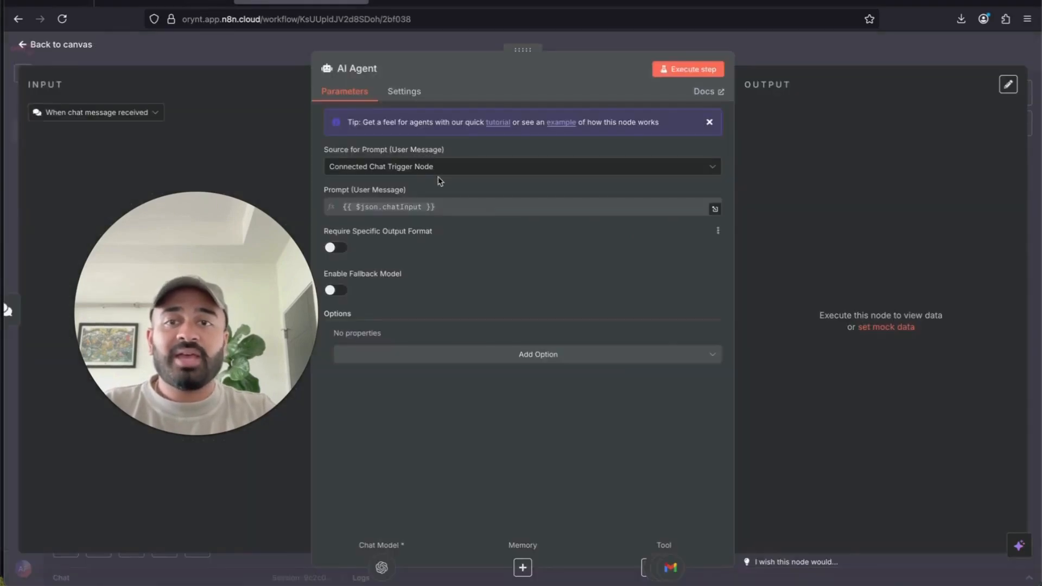
click(523, 364)
click(477, 382)
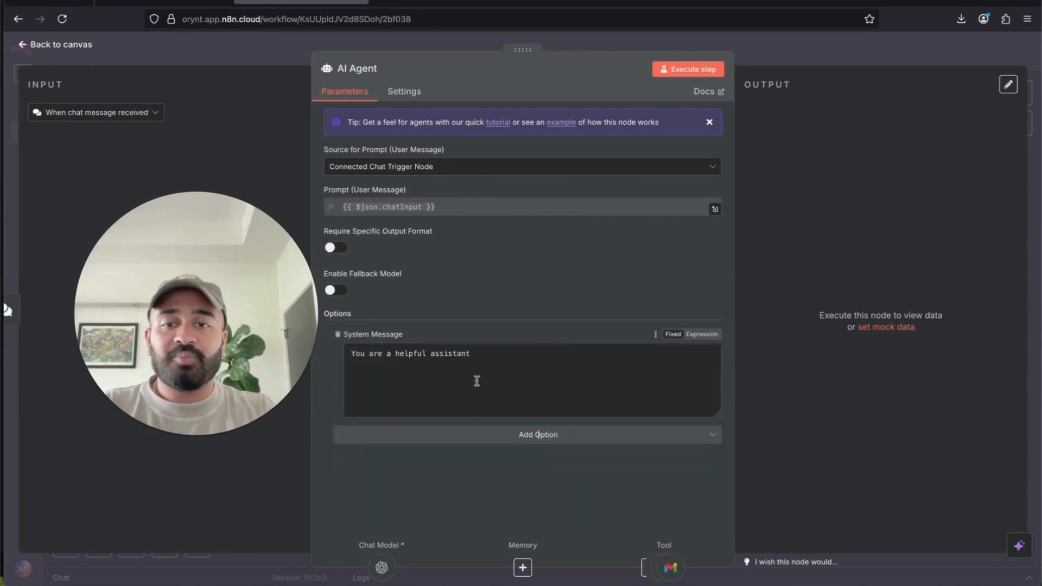
drag(548, 357, 322, 332)
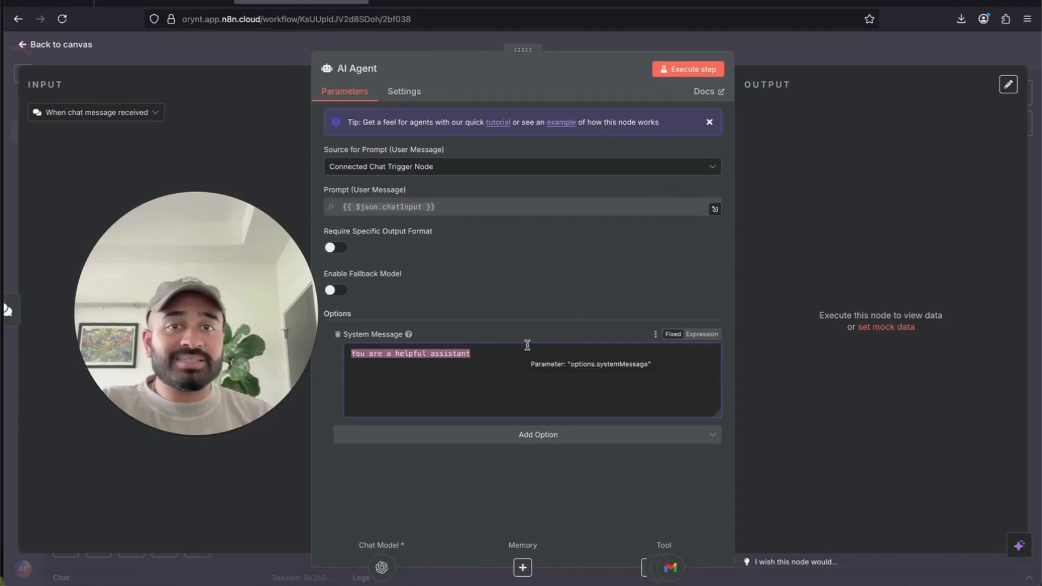
key(Escape)
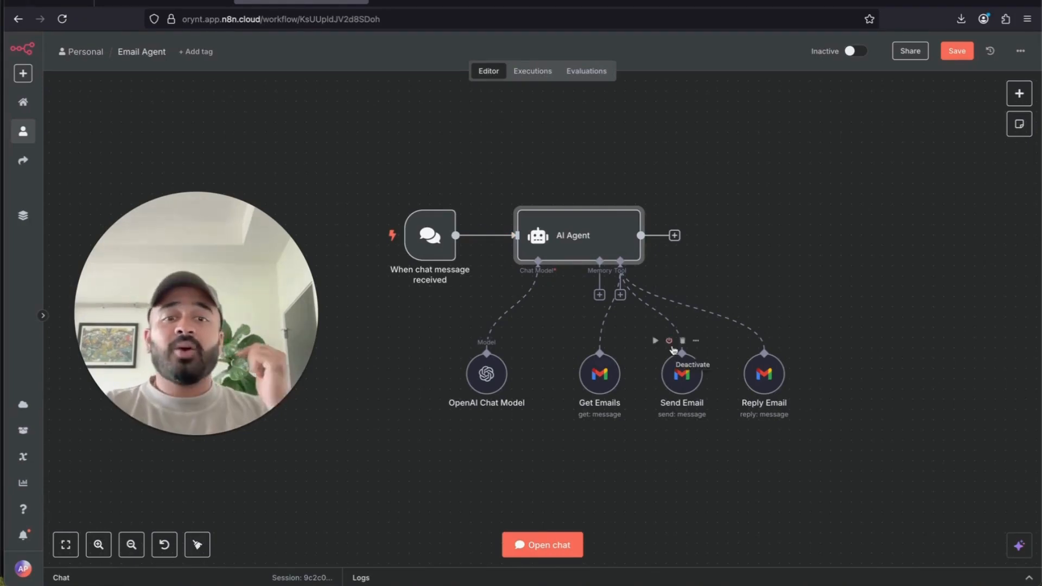
- Create a new OpenAi account 2 credential from the OpenAI Chat Model's Credential dropdown
mouse_move(598, 375)
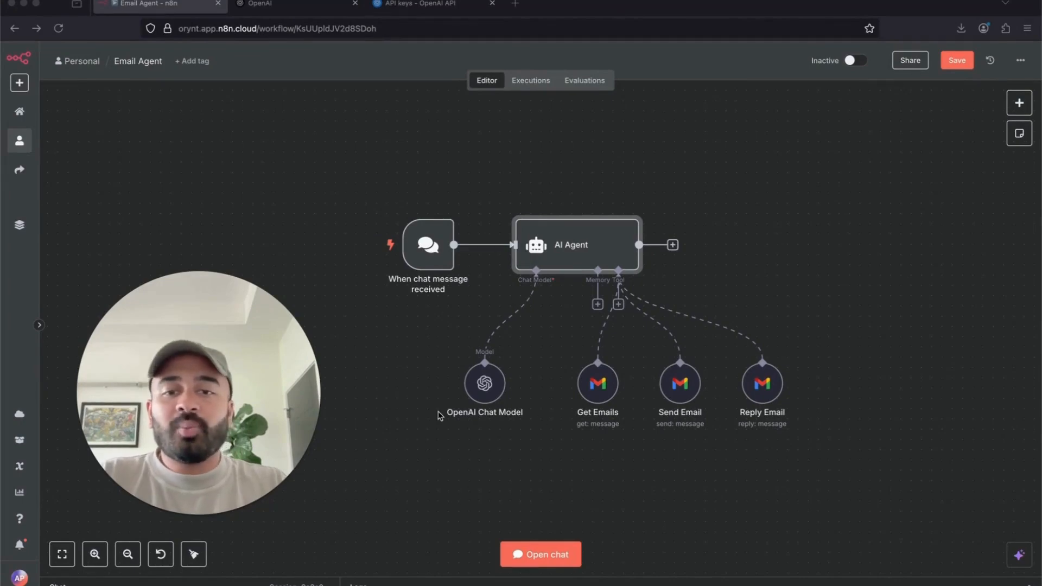
click(479, 384)
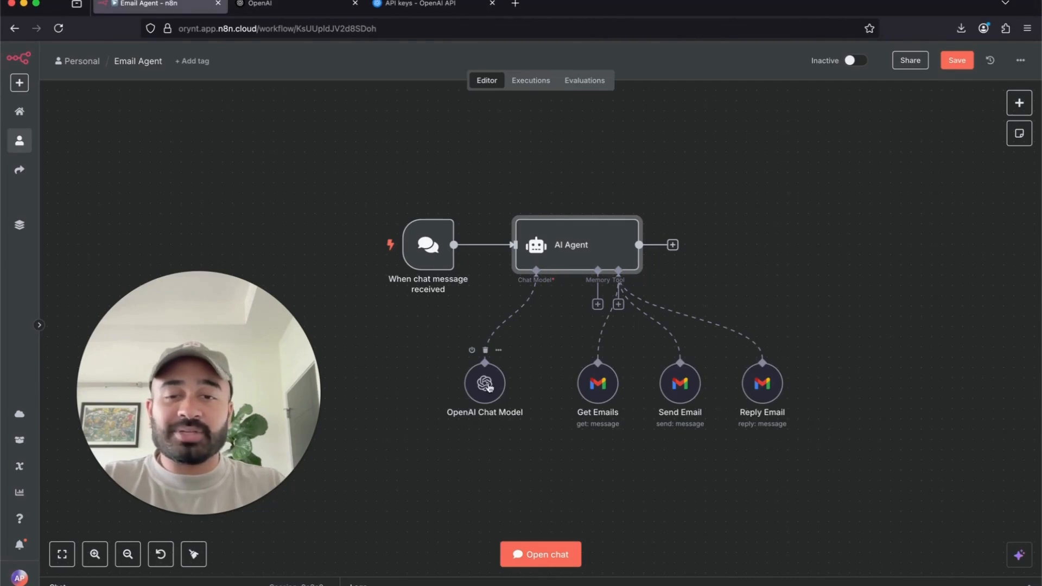
double_click(489, 387)
click(384, 78)
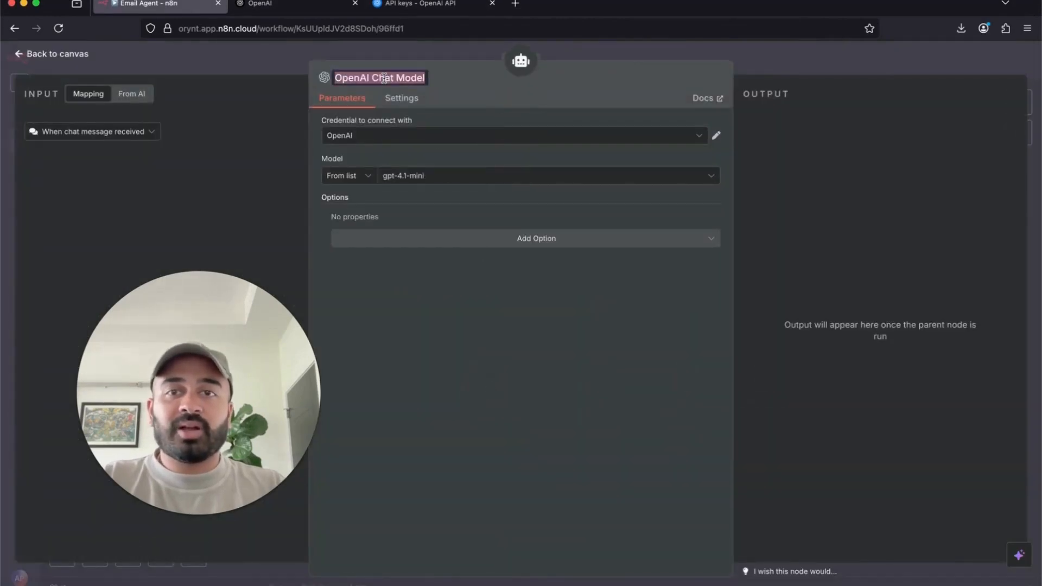
click(444, 137)
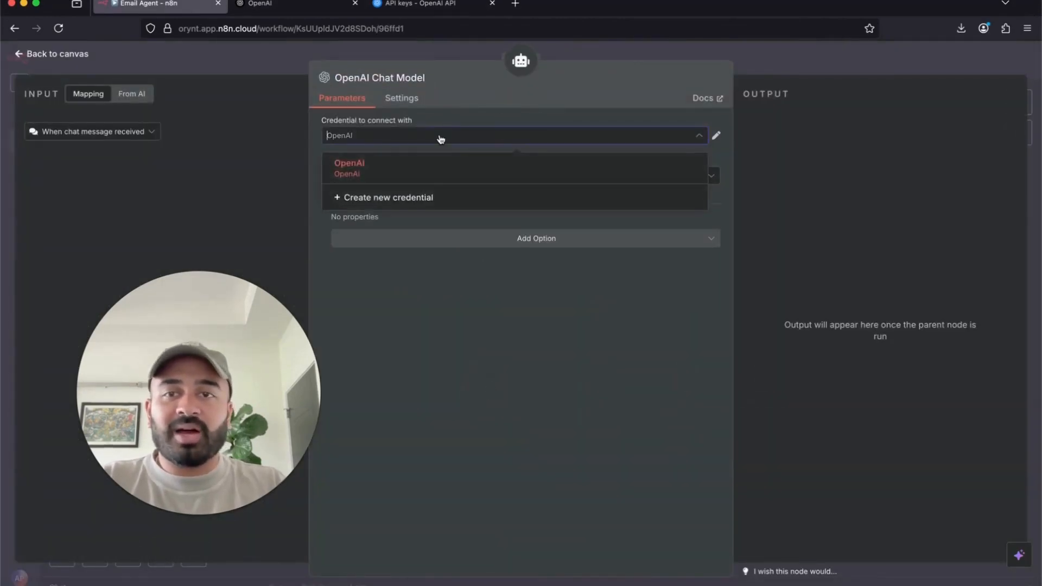
click(429, 49)
double_click(482, 382)
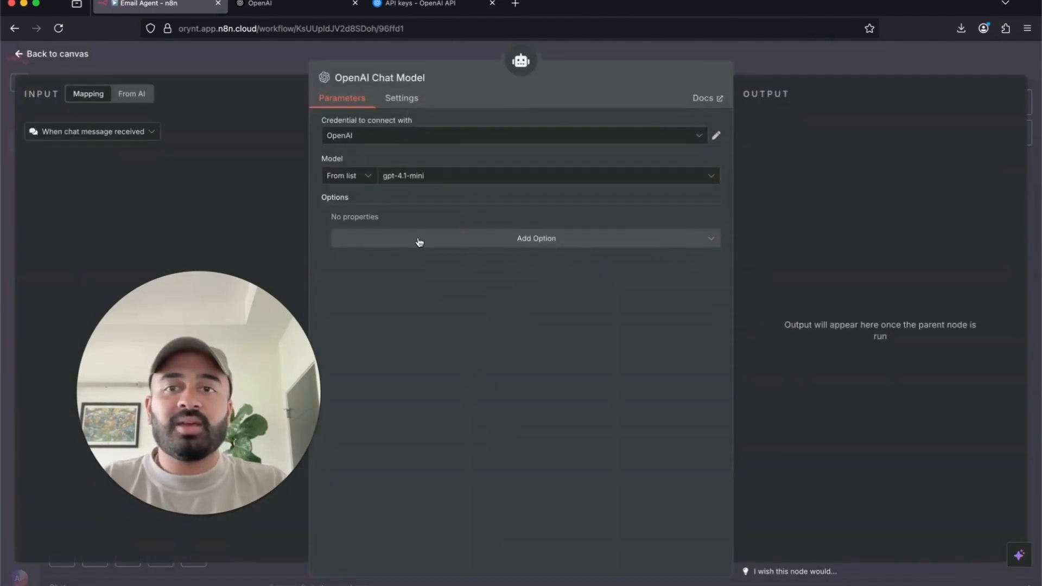
click(452, 142)
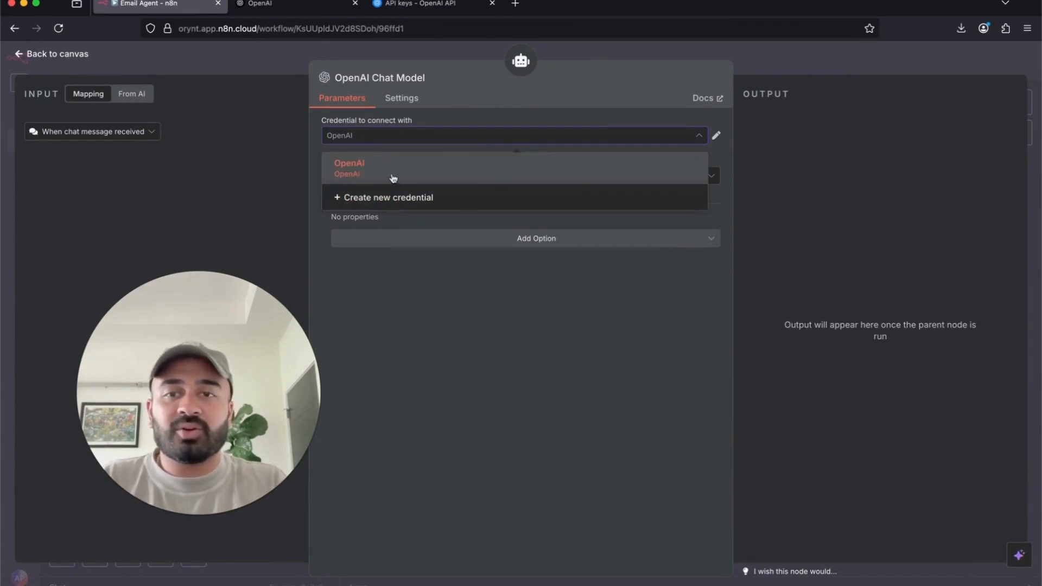
click(390, 205)
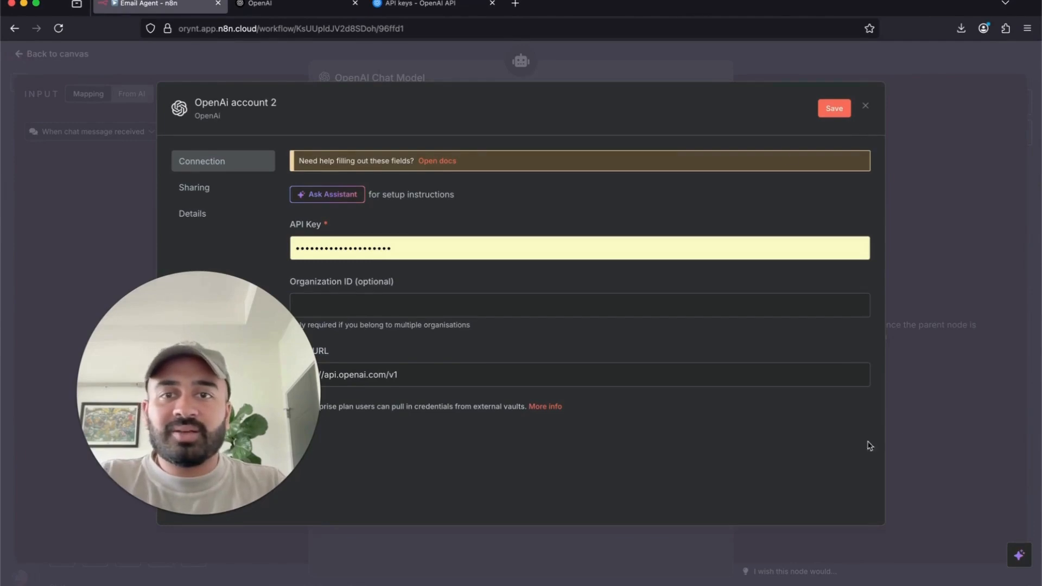
- Empty the new credential's API Key field, then go to the OpenAI website tab
drag(219, 411, 156, 484)
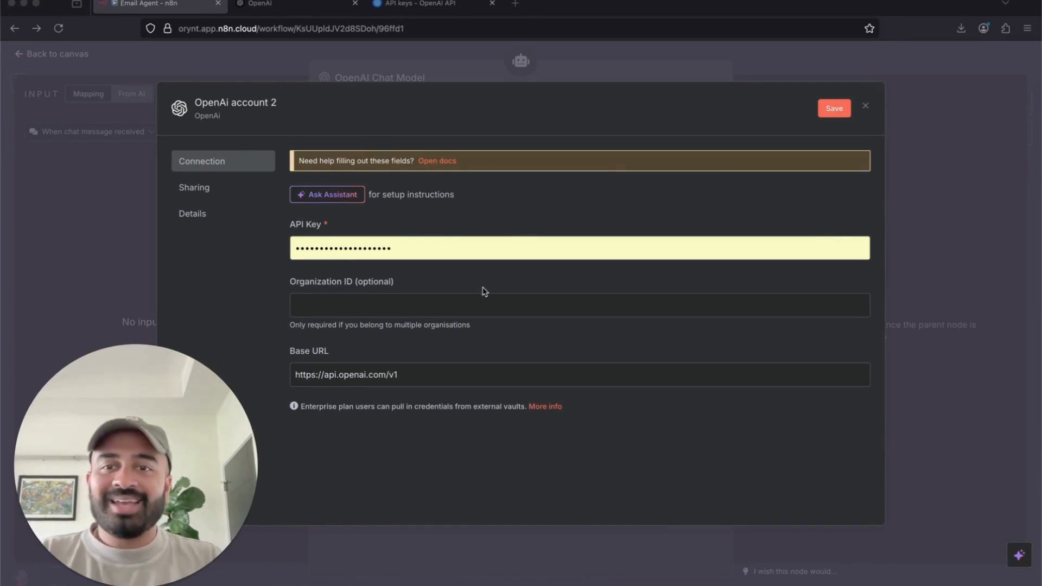
click(373, 242)
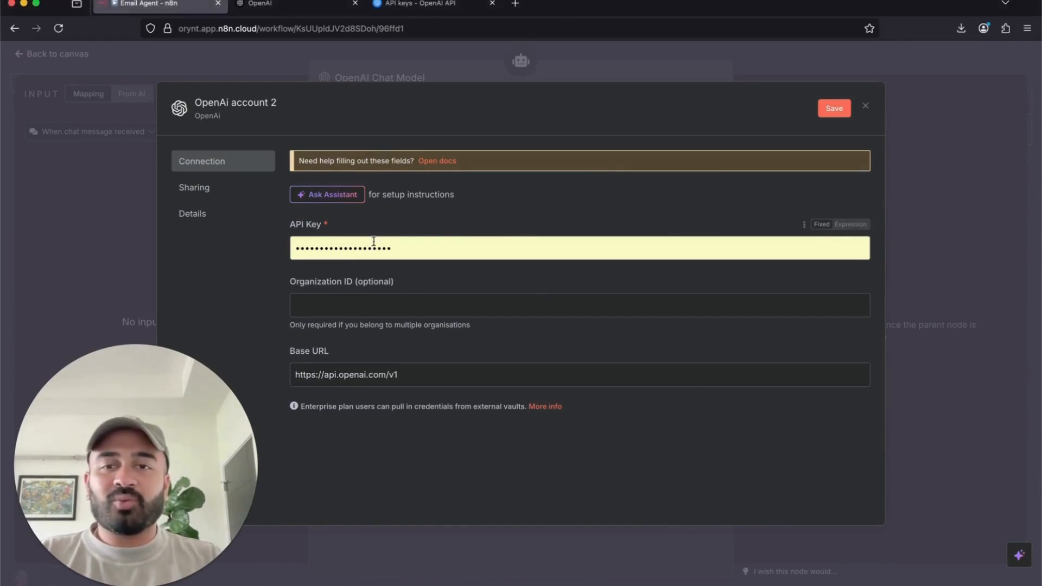
double_click(389, 247)
key(BackSpace)
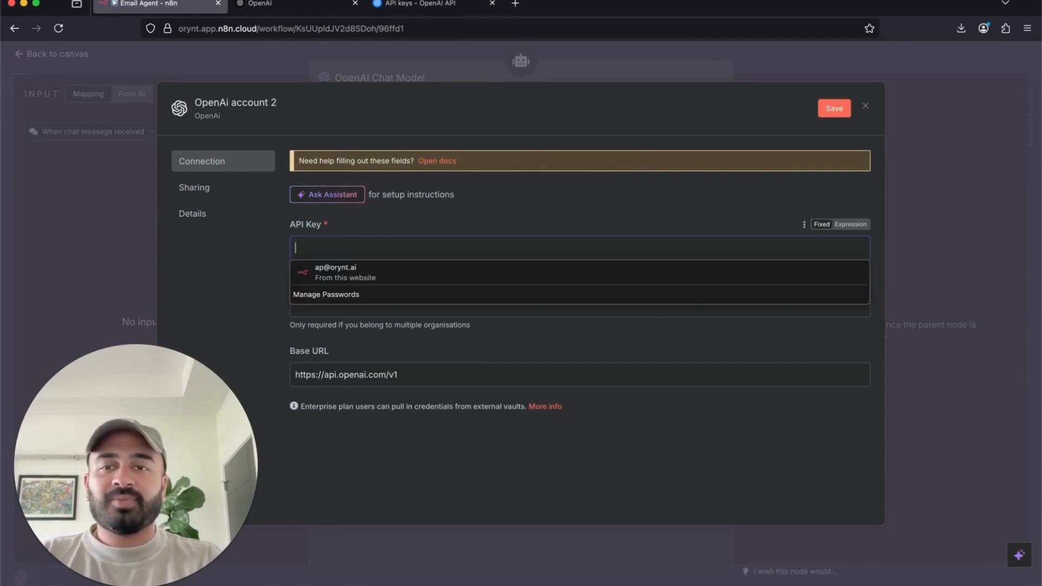
click(619, 212)
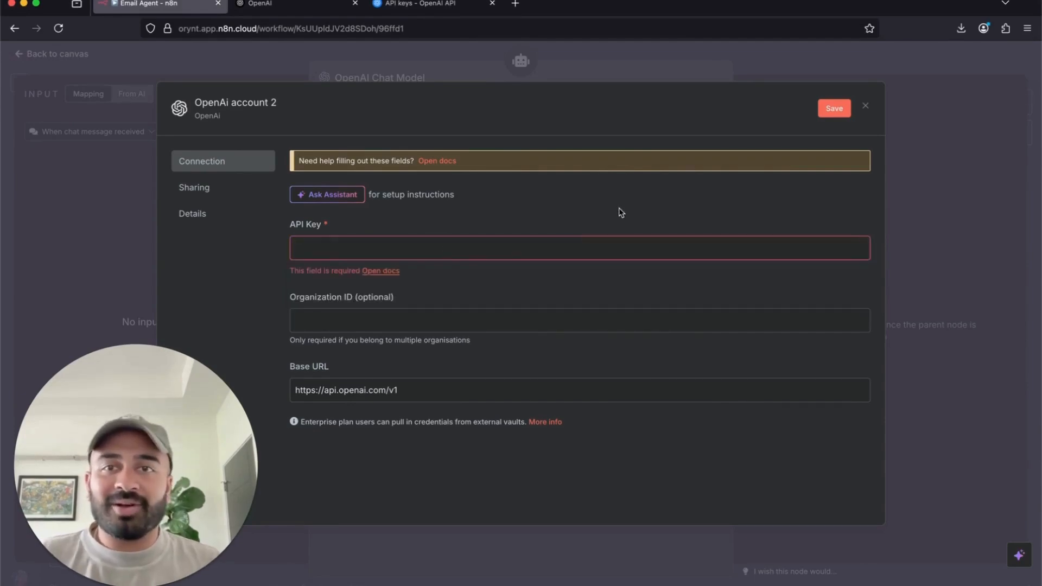
click(280, 11)
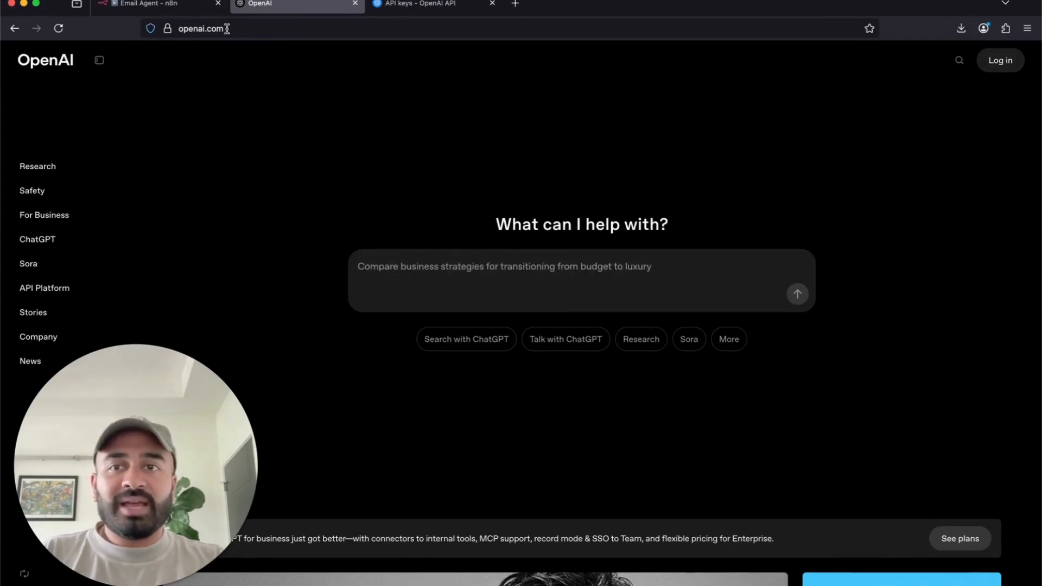
- Open the OpenAI API Platform through the site's Log in menu
mouse_move(999, 64)
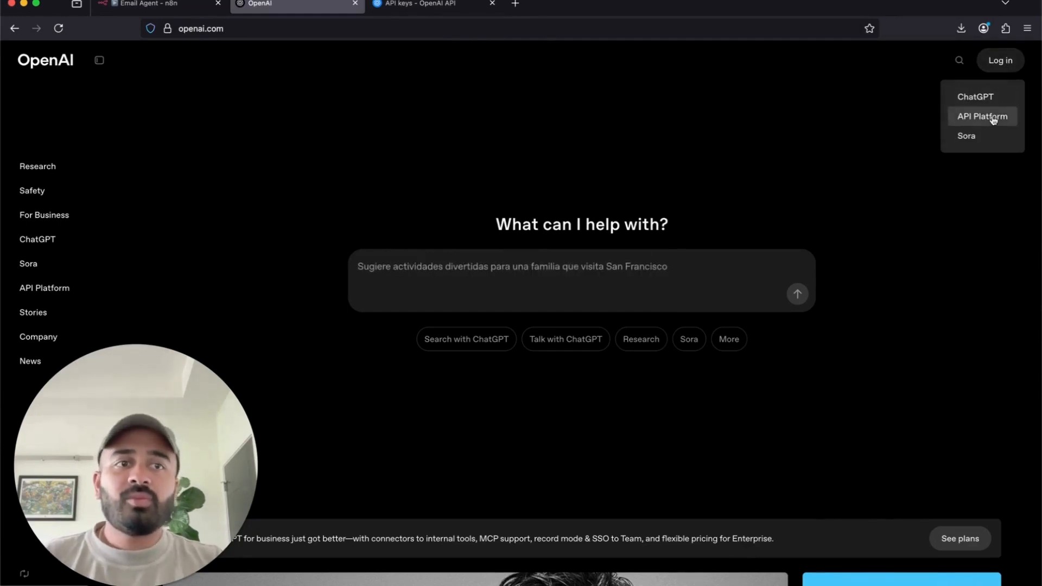
click(994, 118)
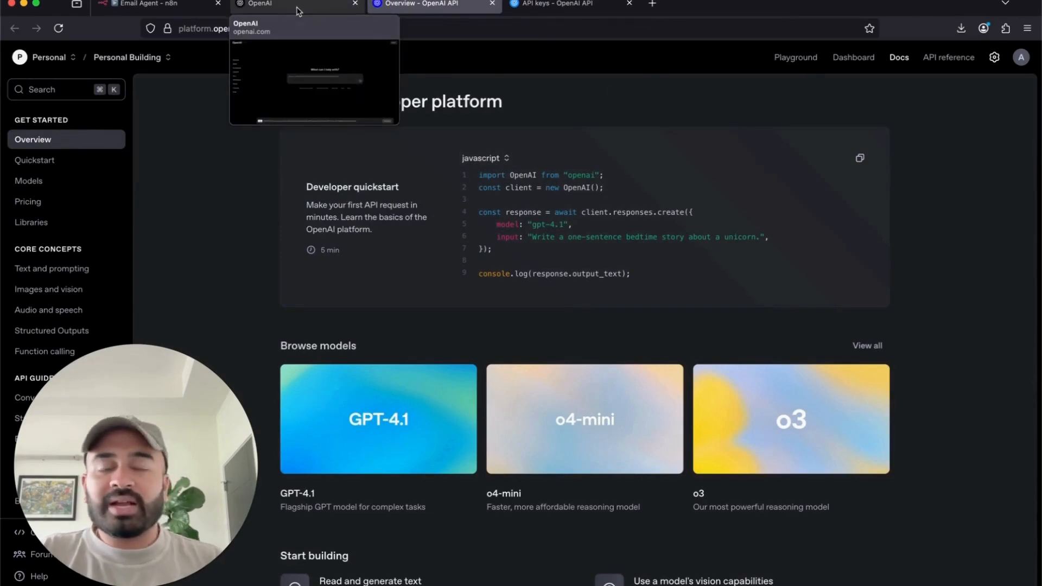
click(492, 3)
click(428, 5)
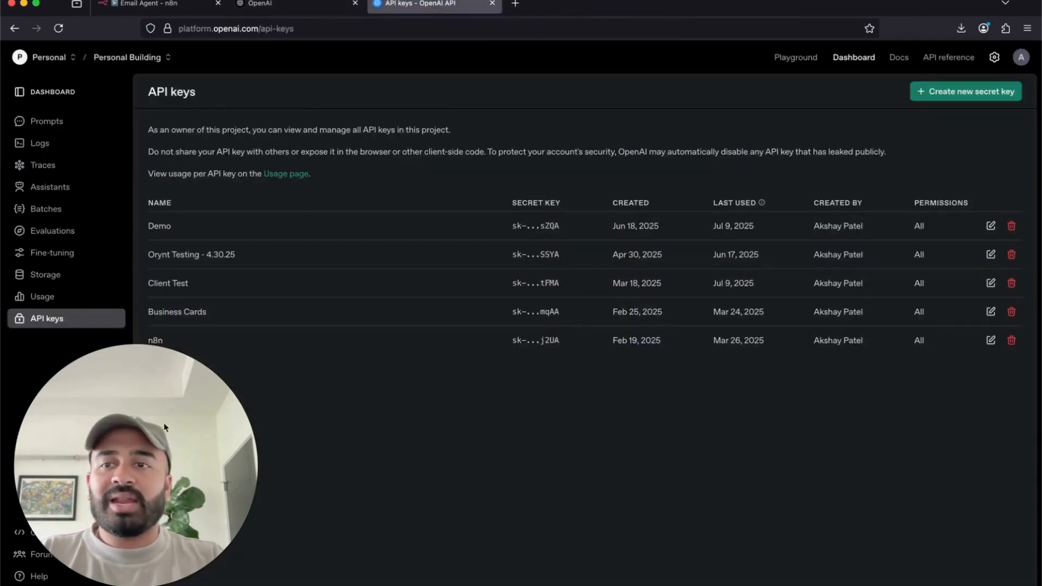
click(314, 5)
mouse_move(173, 9)
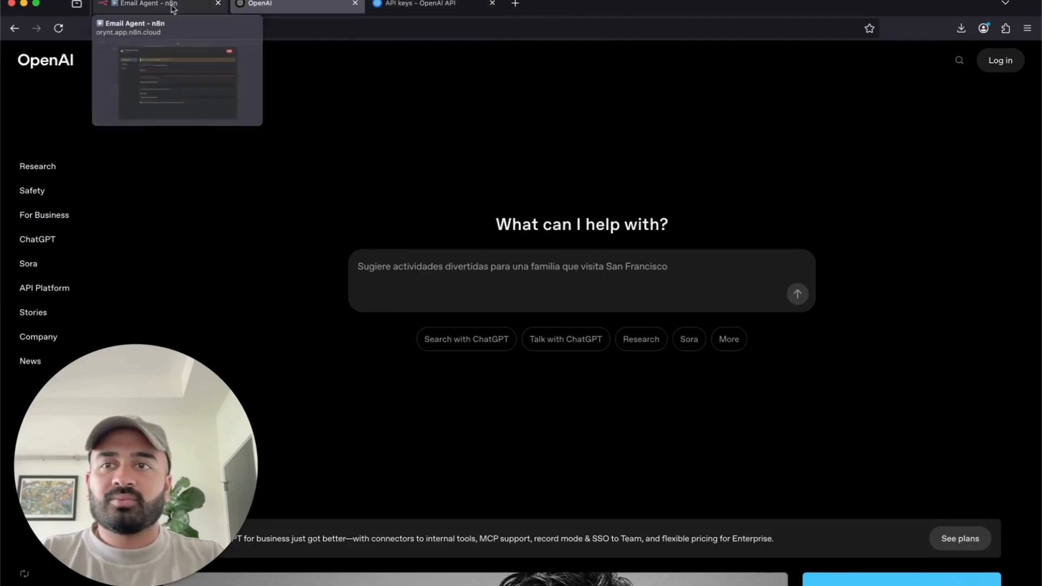
click(1009, 61)
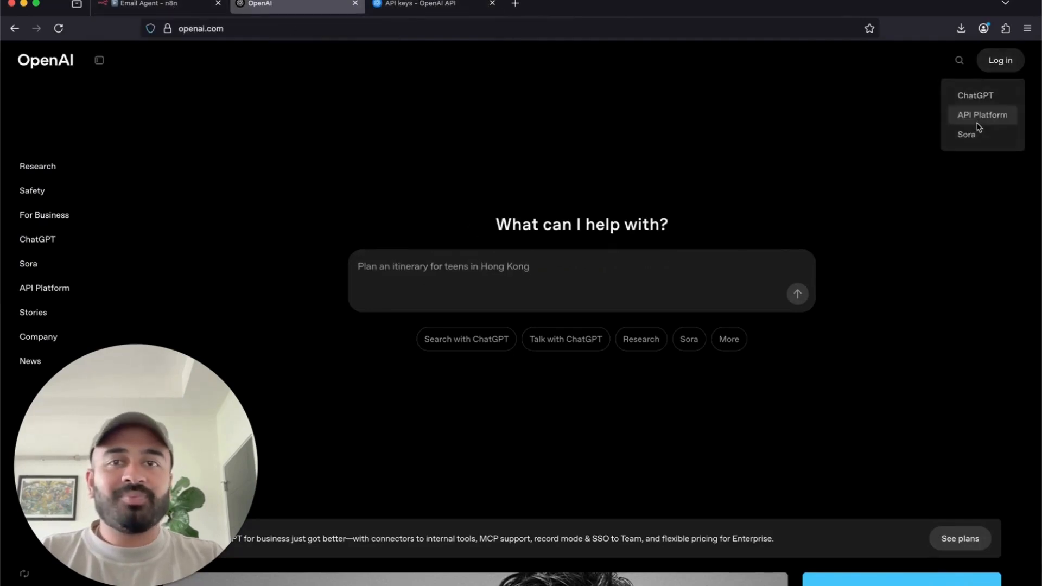
click(1004, 62)
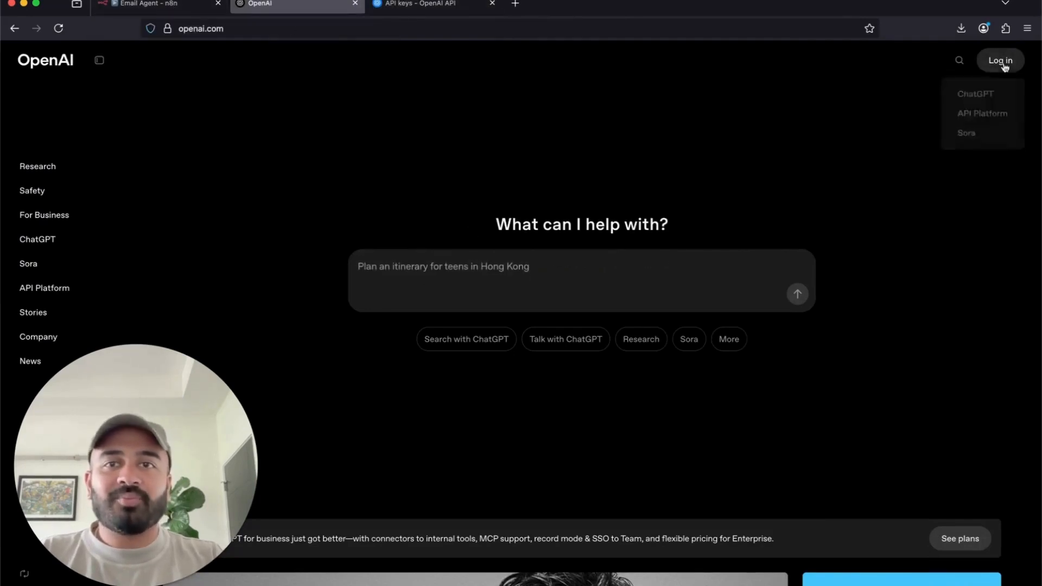
click(972, 117)
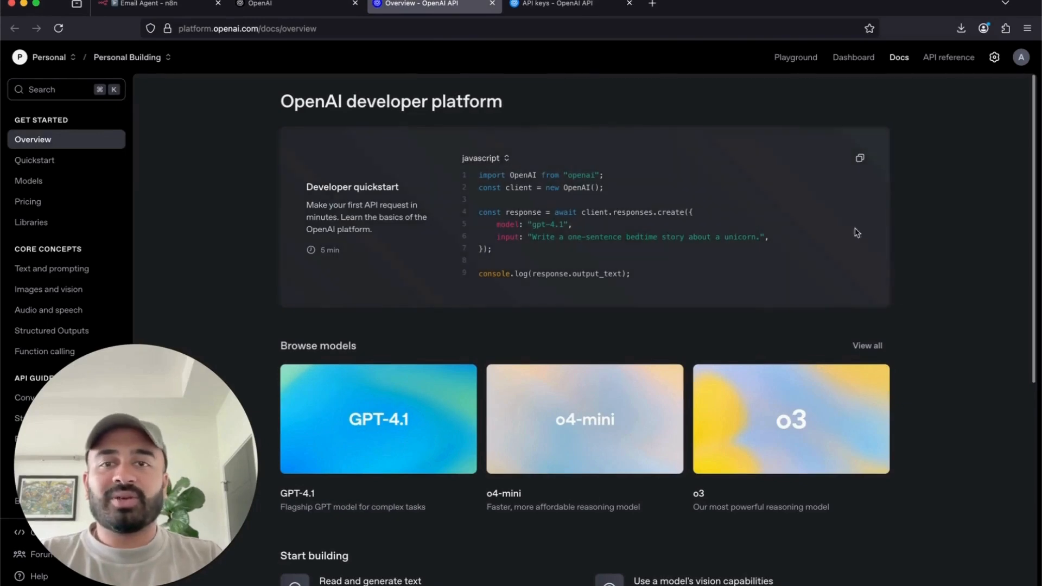
- Go to the Dashboard's API keys page listing the existing secret keys
drag(103, 439, 874, 419)
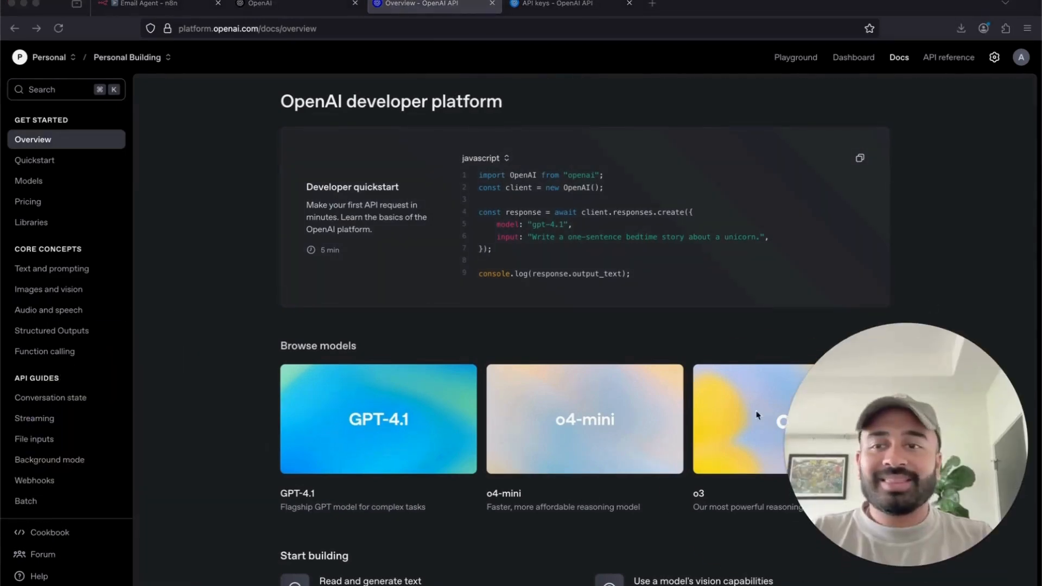
scroll(13, 401, down, 15)
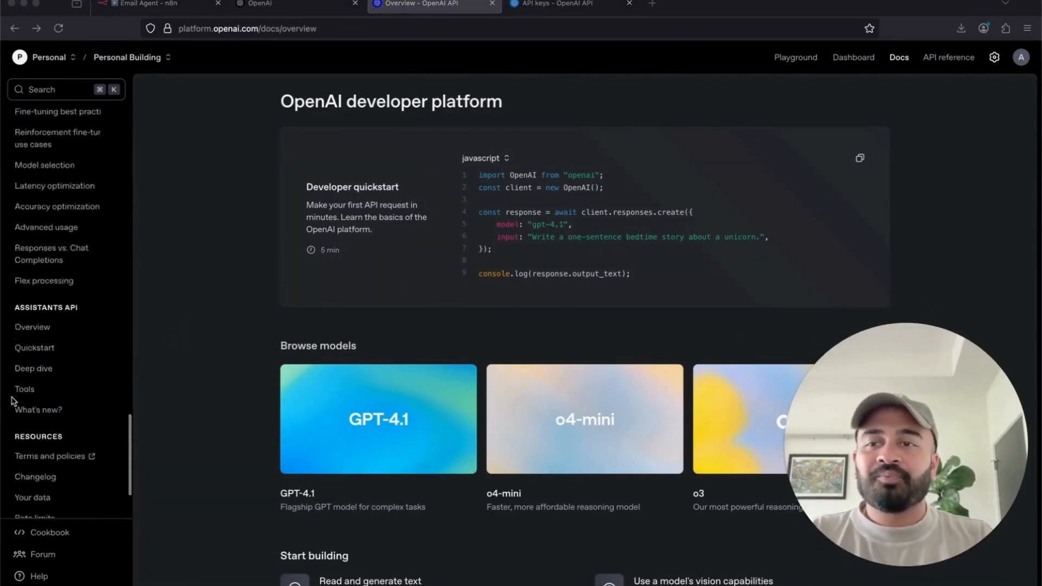
scroll(13, 402, up, 15)
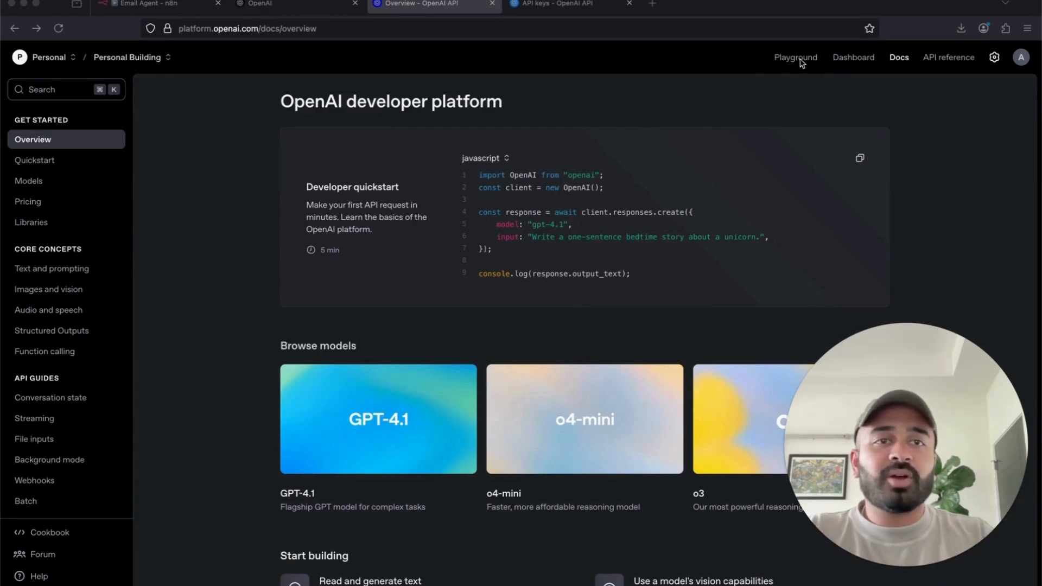
click(855, 60)
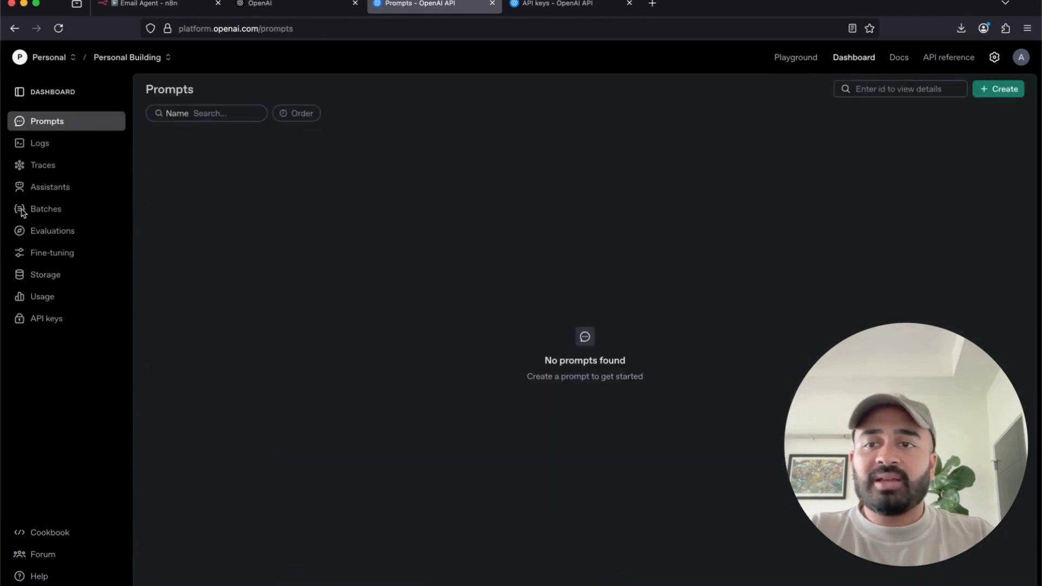
click(58, 326)
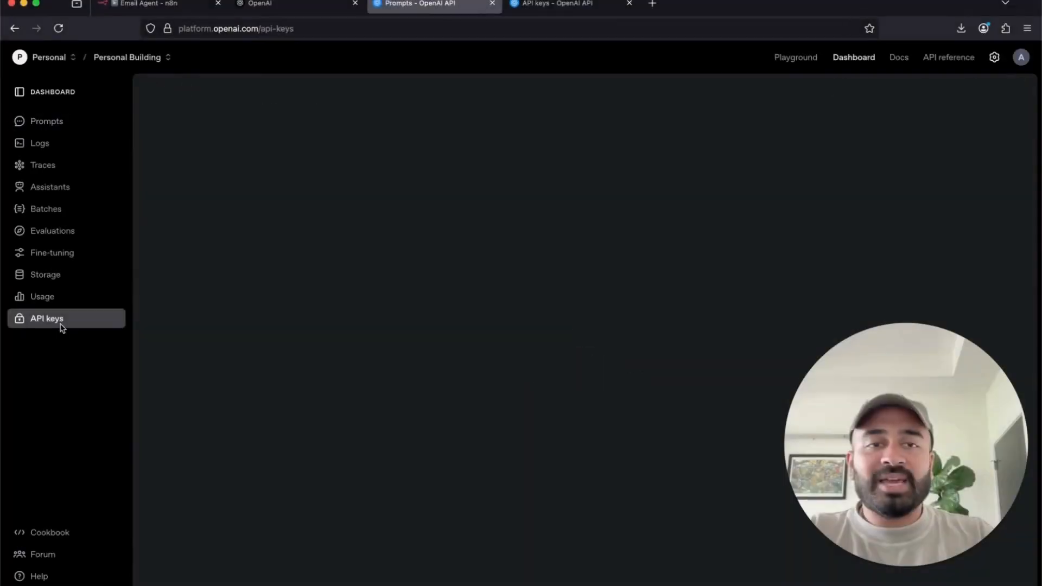
drag(913, 411, 248, 437)
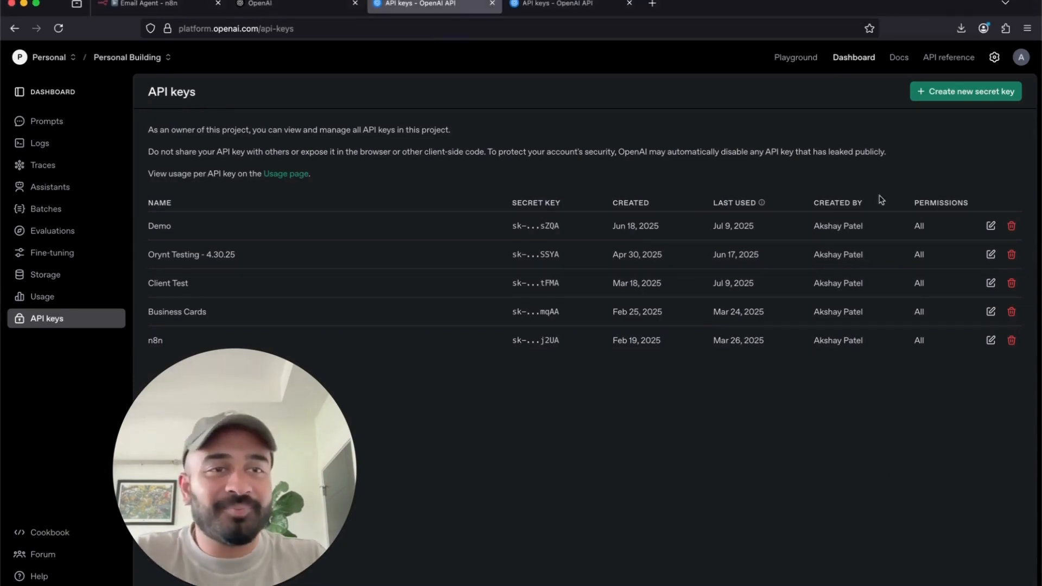
- Create a secret key named 'General Testing' in the Personal Building project
click(951, 93)
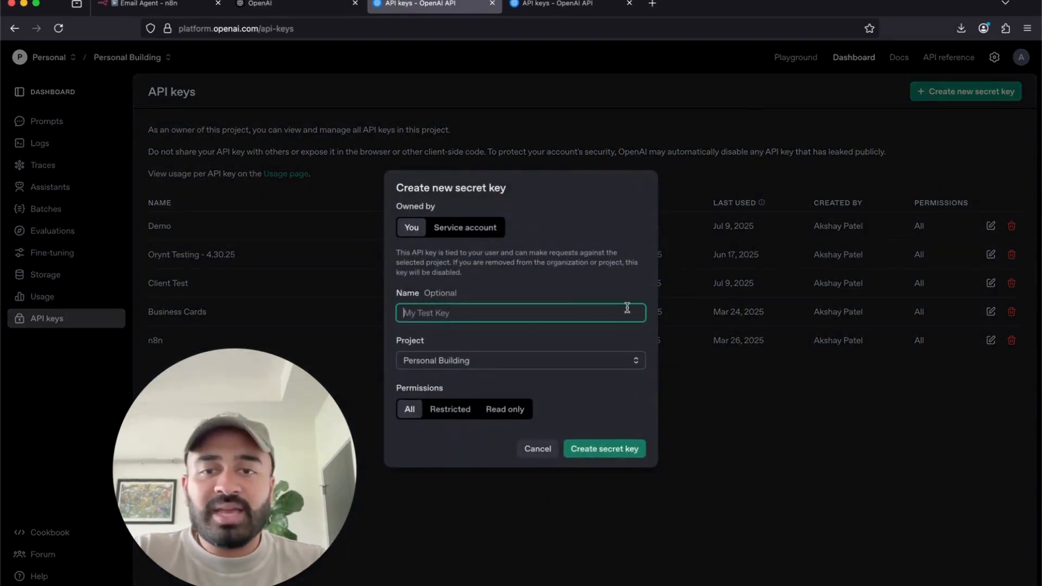
text(Tes)
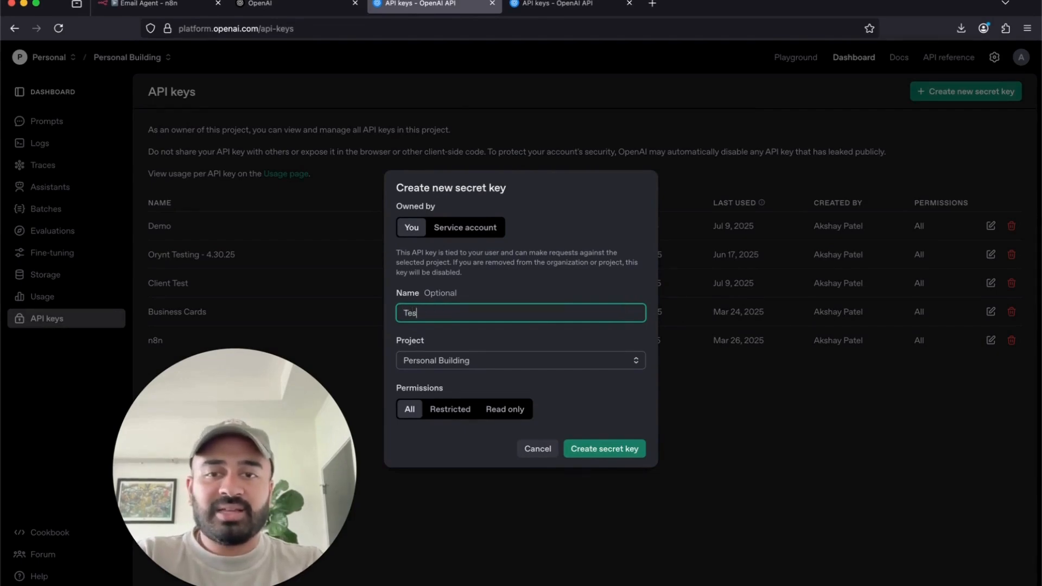
key(BackSpace)
key(BackSpace)
text(Email Agent)
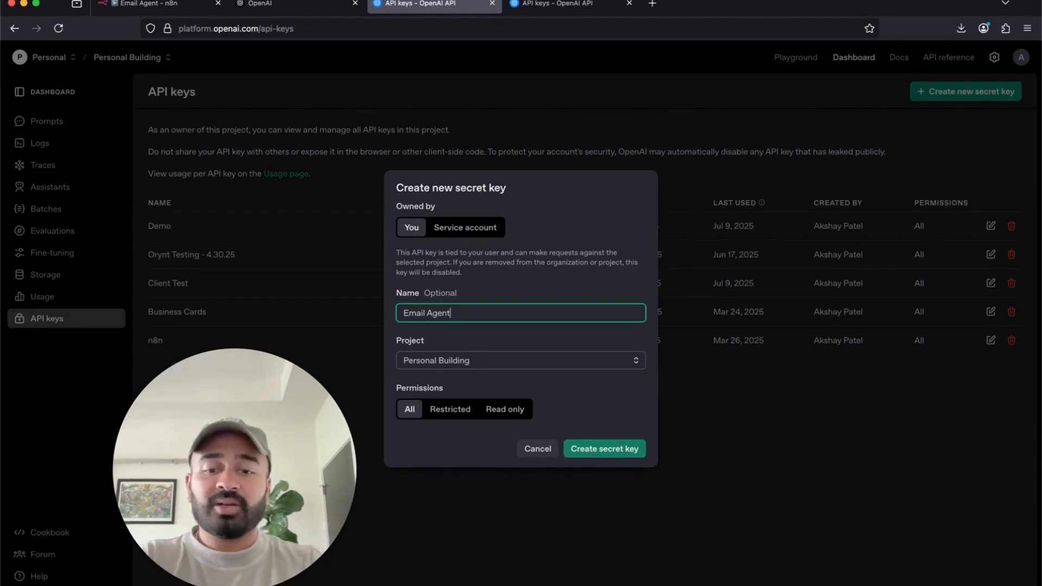
key(super+a)
text(Ge)
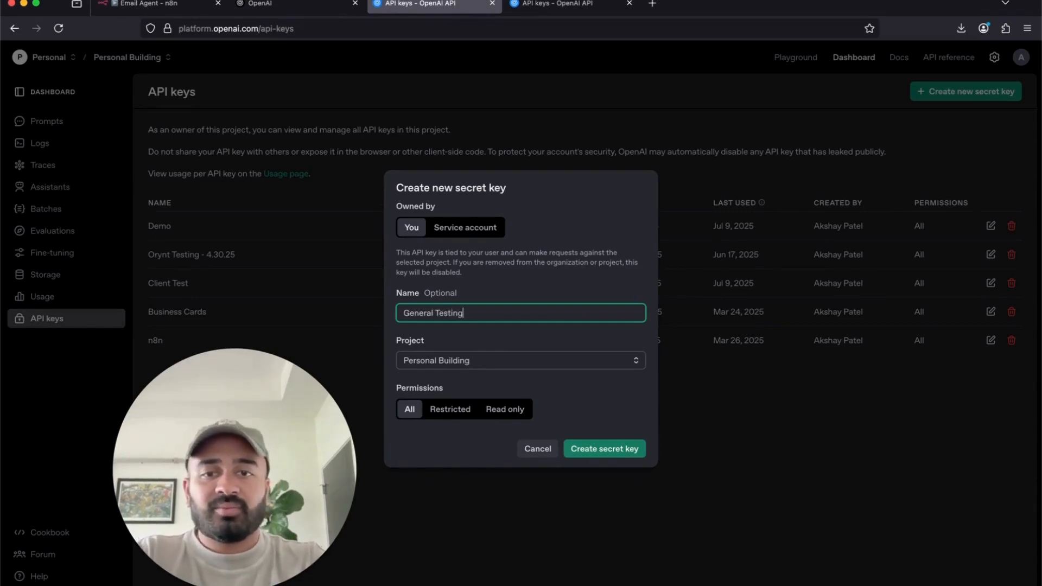
text(neral Testing)
click(523, 364)
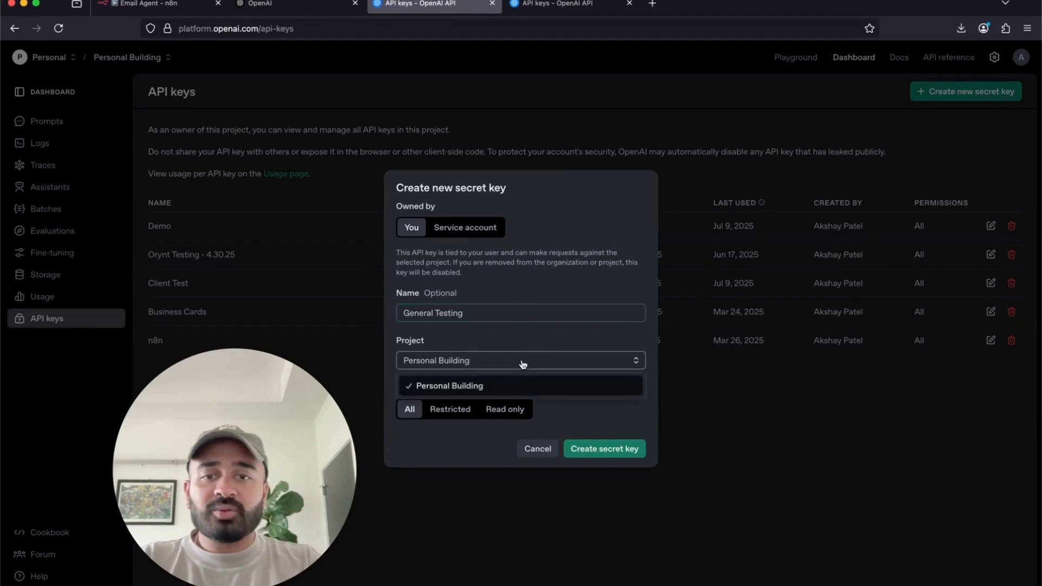
click(502, 356)
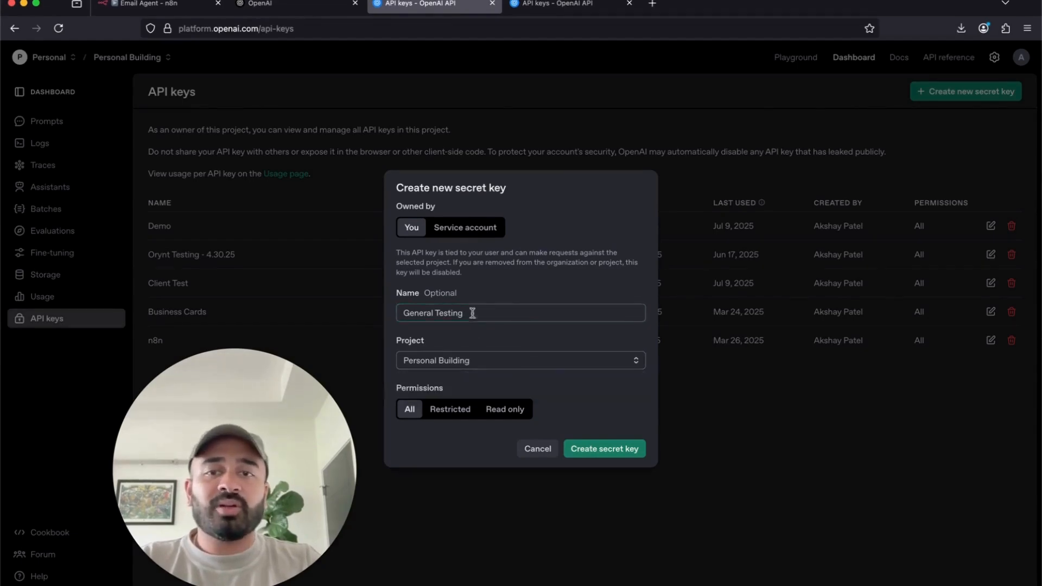
click(600, 449)
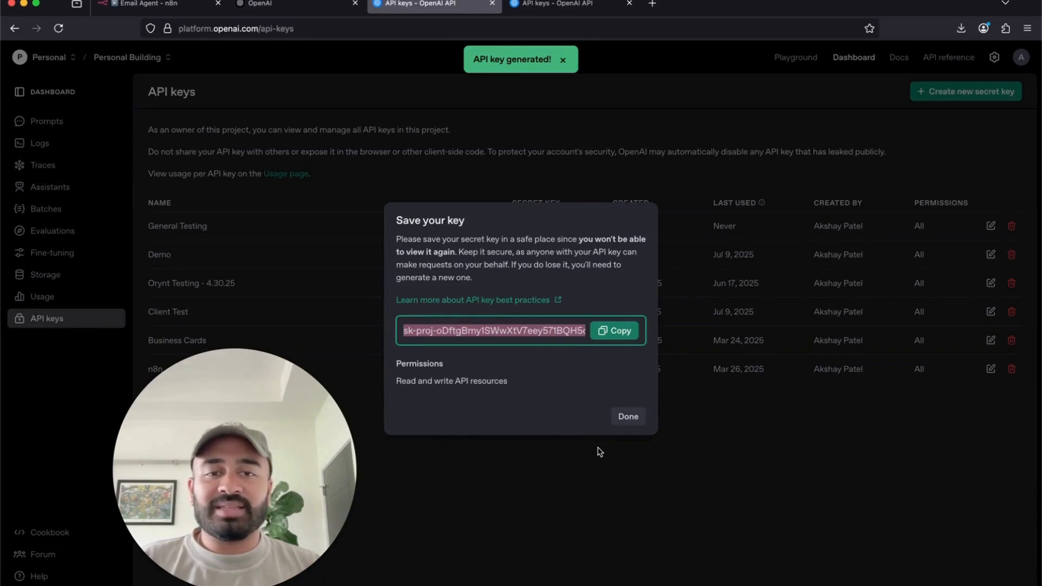
- Copy the new key's value, dismiss the notice, and return to the openai.com homepage
click(626, 333)
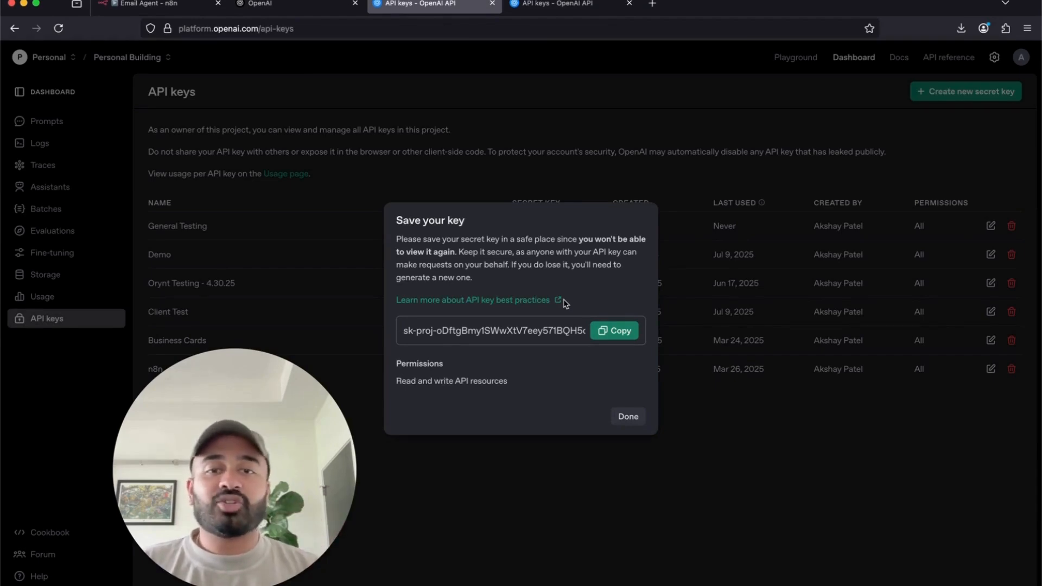
click(615, 331)
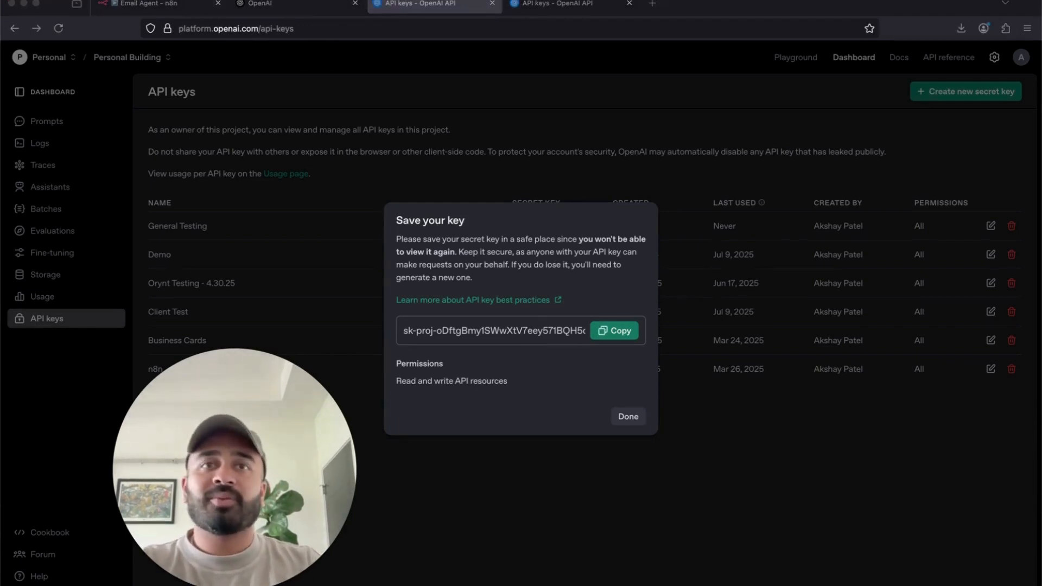
click(620, 396)
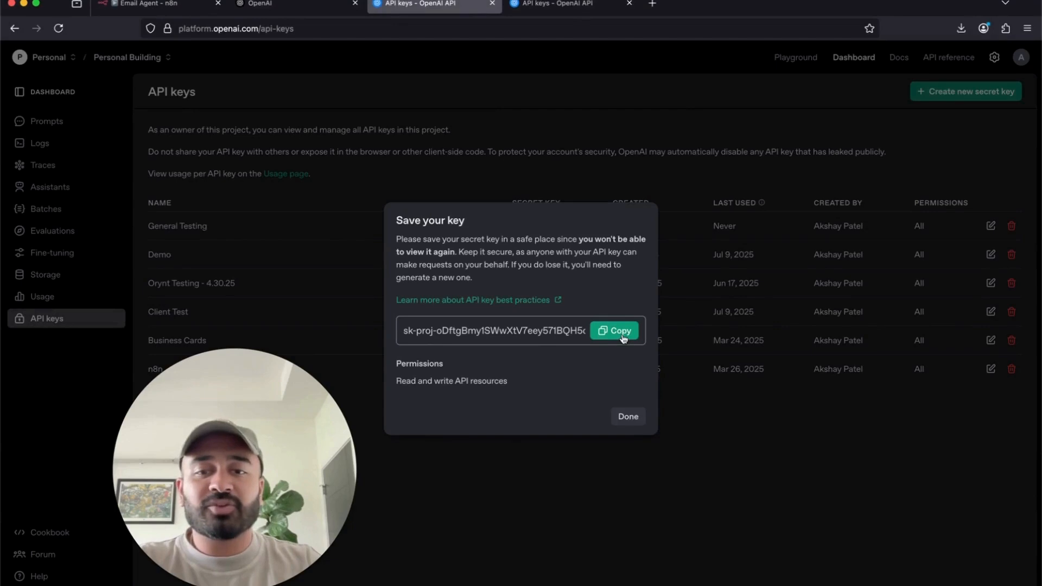
click(630, 418)
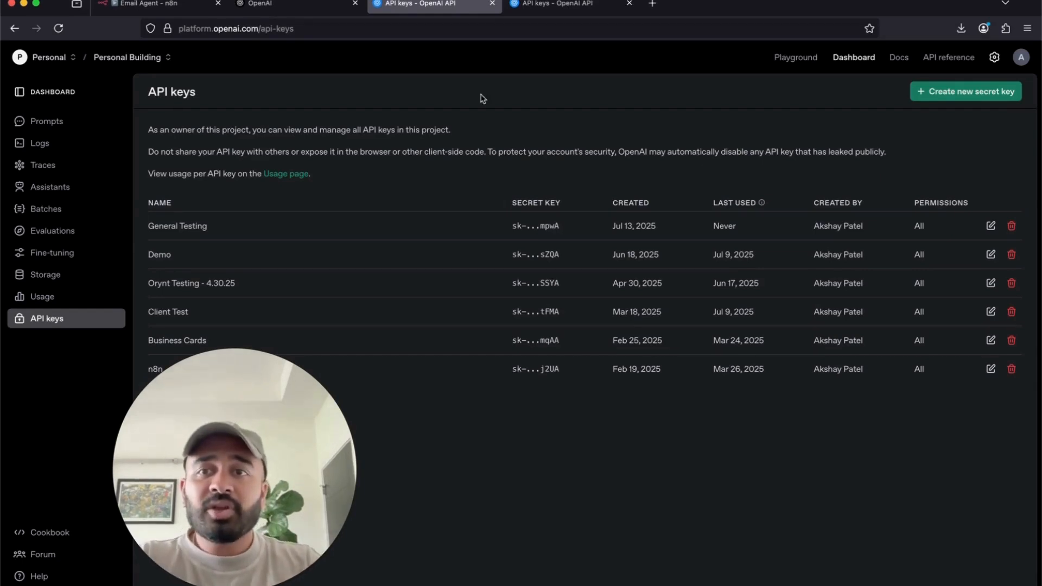
click(308, 14)
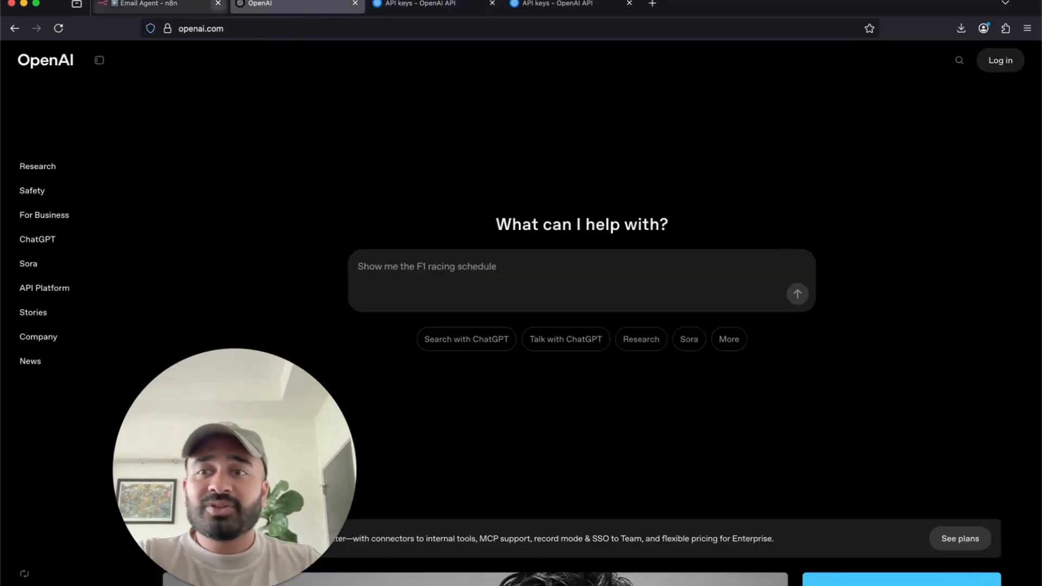
- Paste the new key into a credential named 'Testing OpenAI Login', save it, and confirm the successful test
click(174, 5)
click(361, 250)
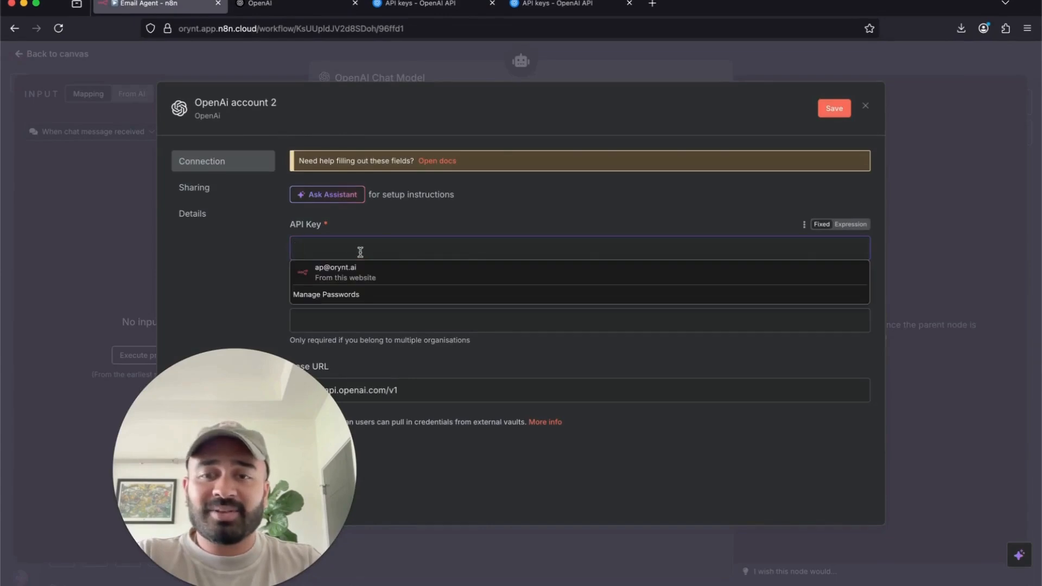
key(super+v)
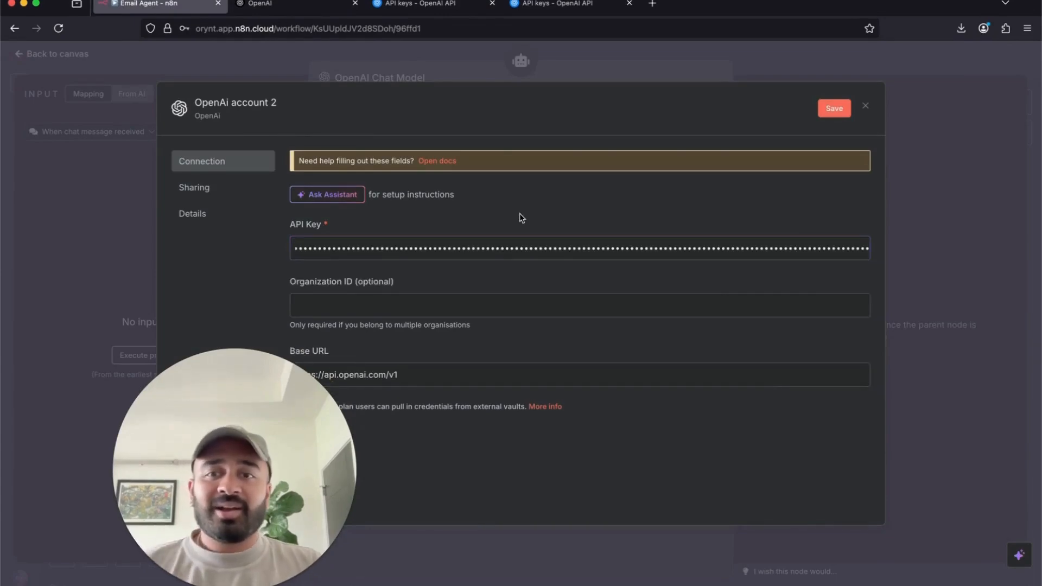
click(245, 103)
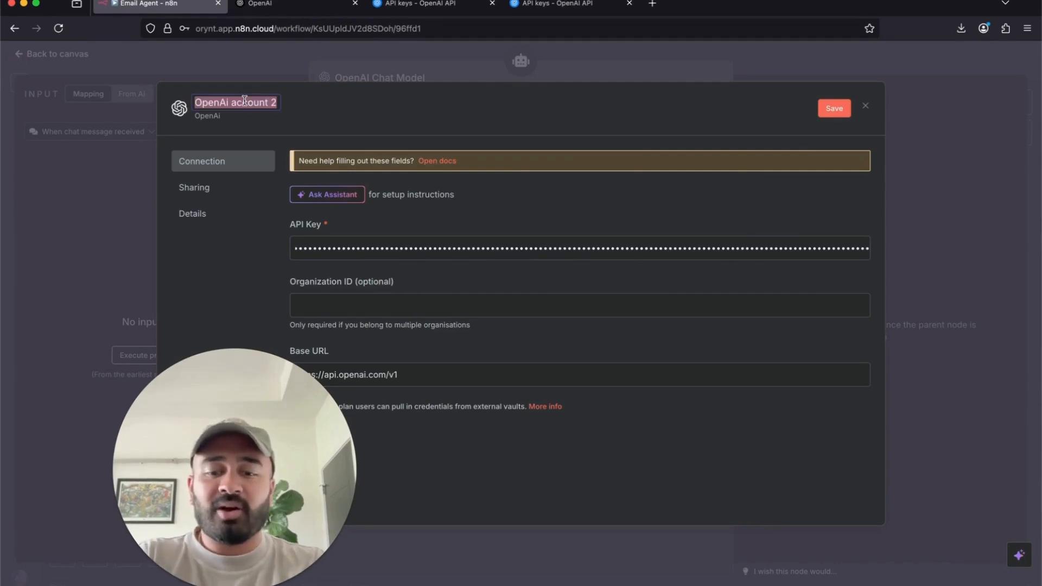
text(Testing)
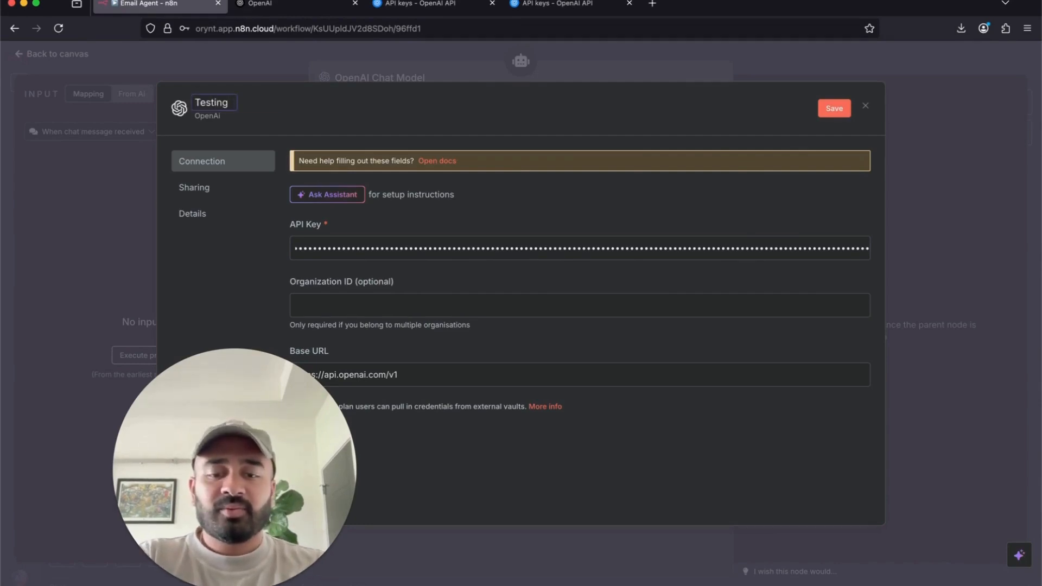
text( Open)
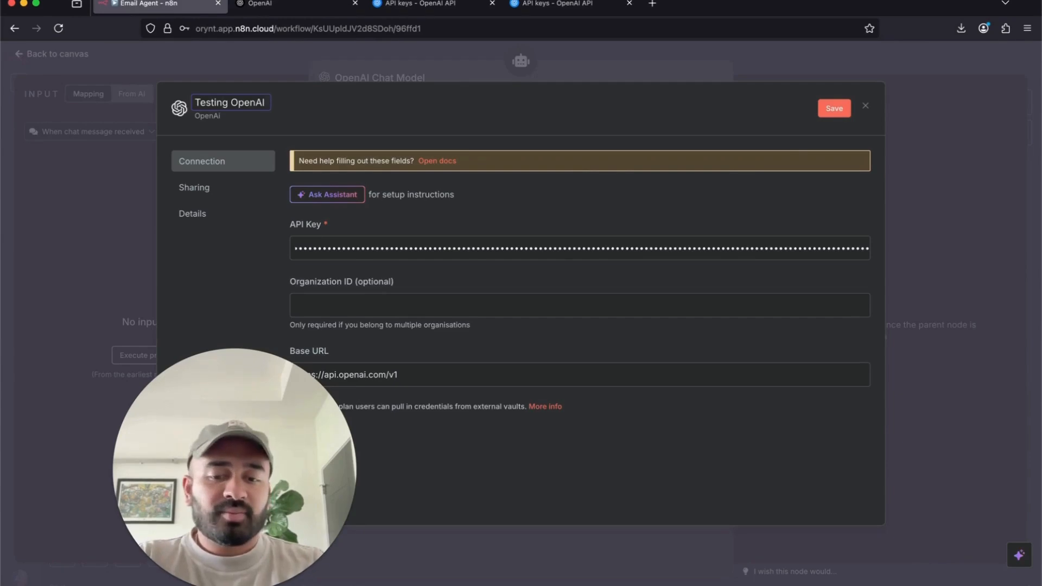
text(AI)
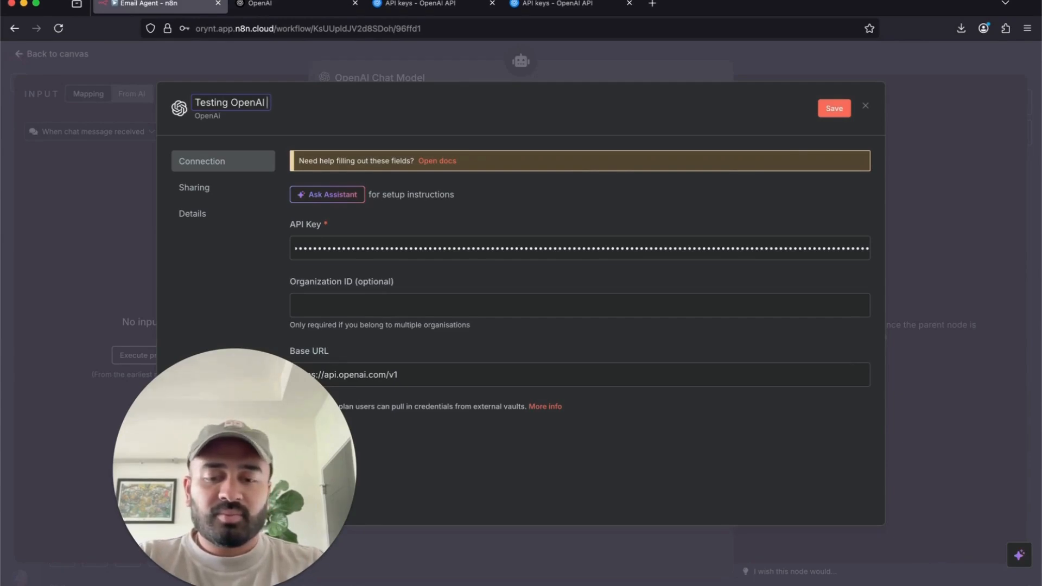
text( Login)
click(835, 108)
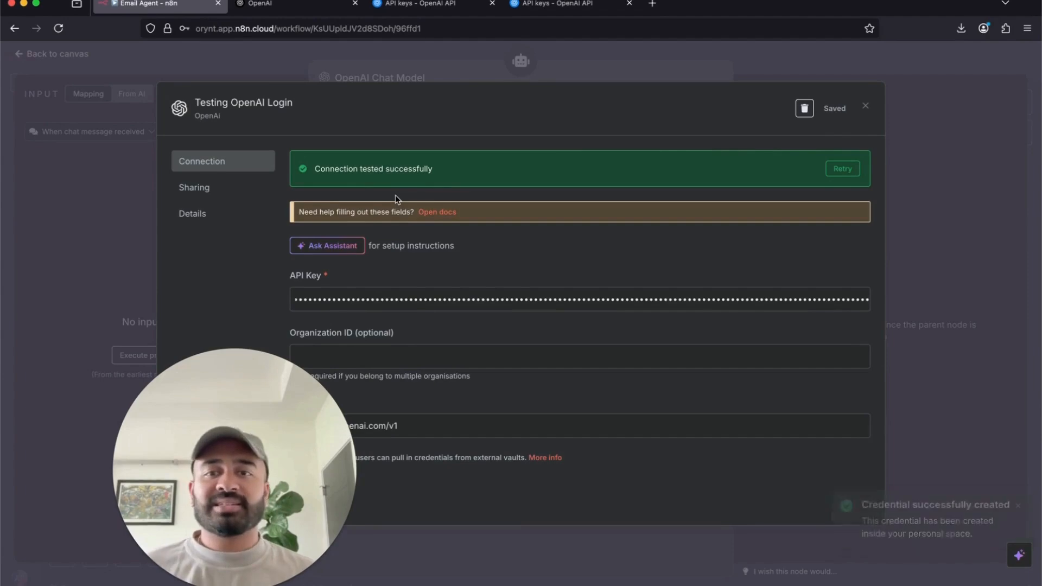
drag(319, 170, 456, 174)
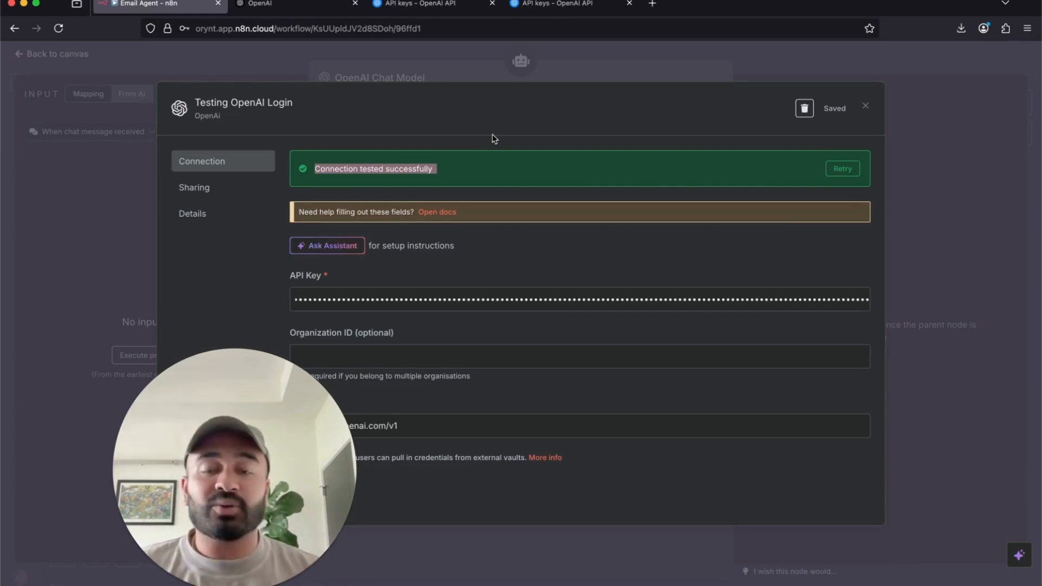
click(266, 4)
click(154, 7)
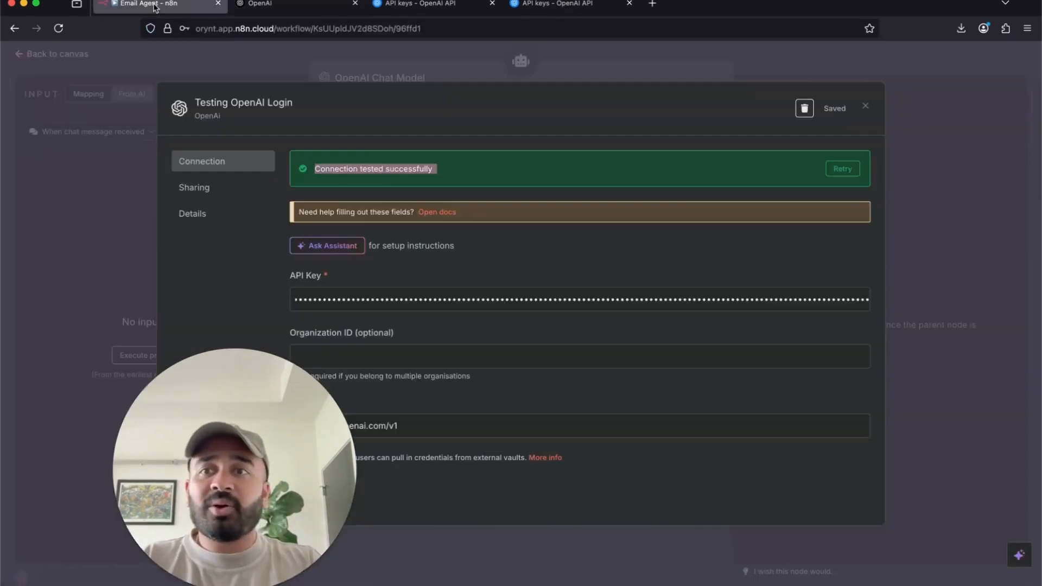
click(672, 73)
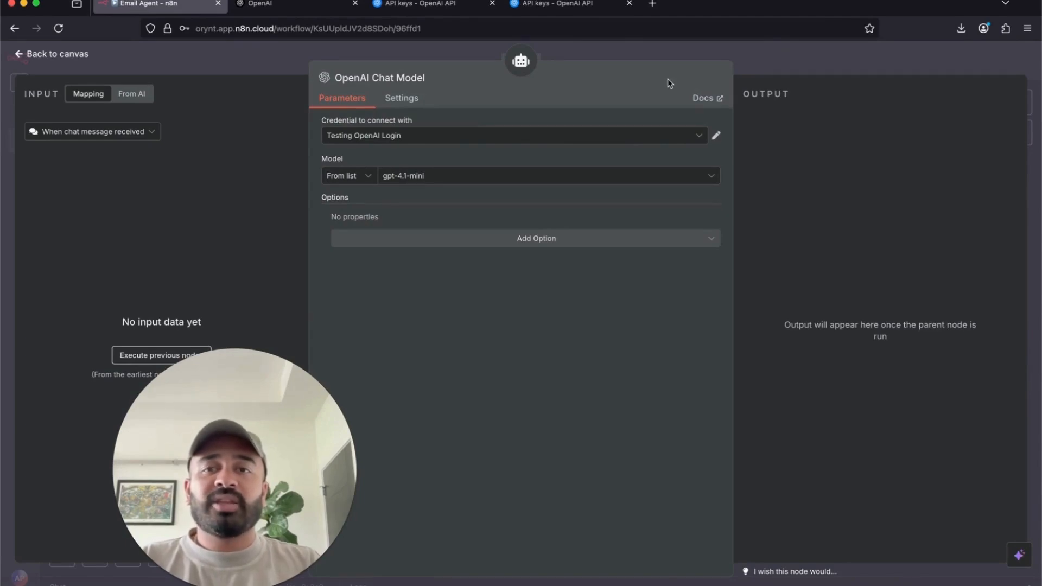
- Rename the chat model node to 'GPT4.1' and connect the Testing OpenAI Login credential
click(382, 76)
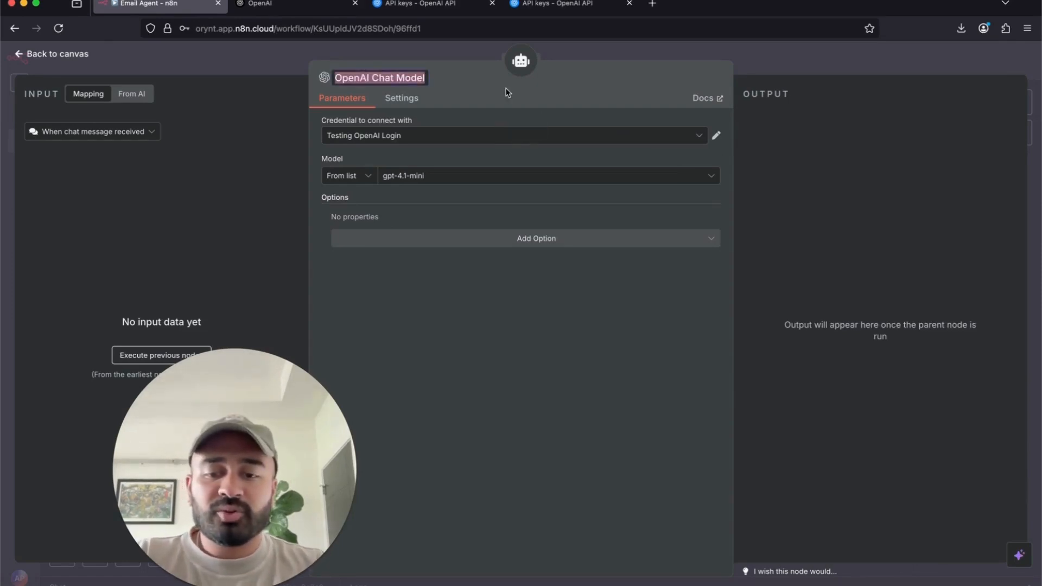
text(GPT4.1)
key(Return)
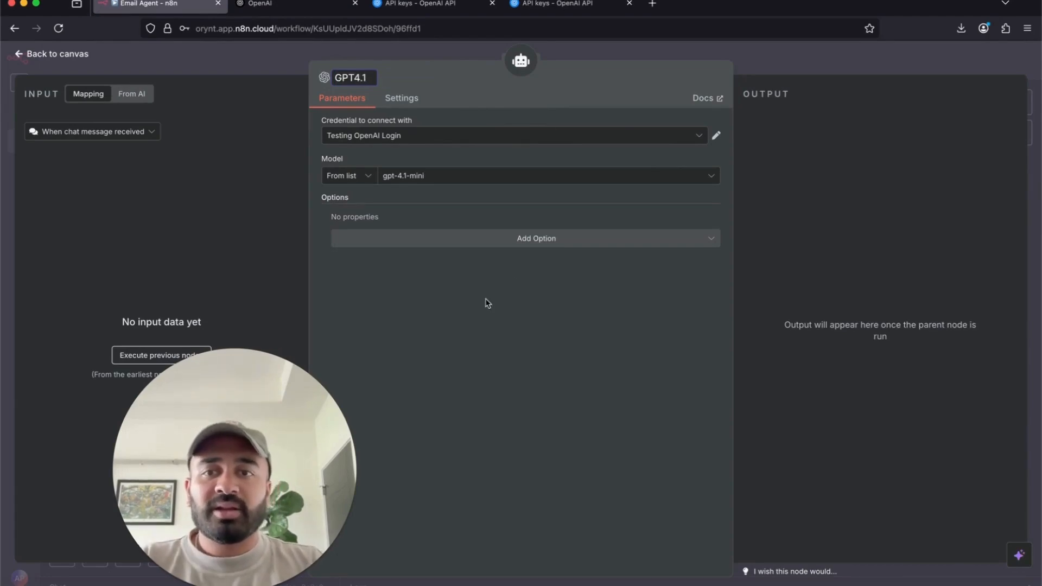
click(417, 144)
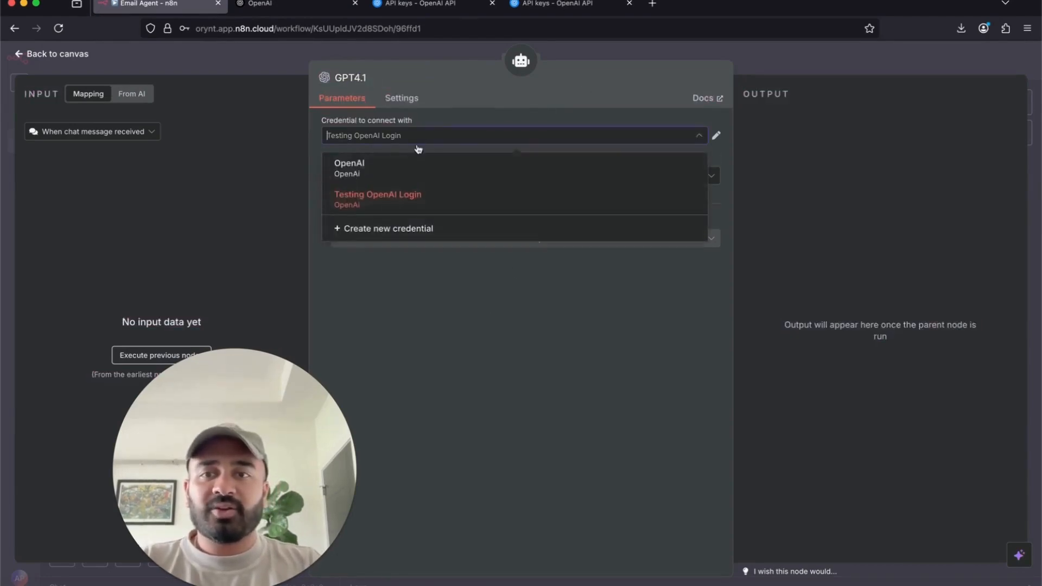
click(397, 201)
- Choose gpt-4.1 as the model and return to the workflow canvas
click(474, 177)
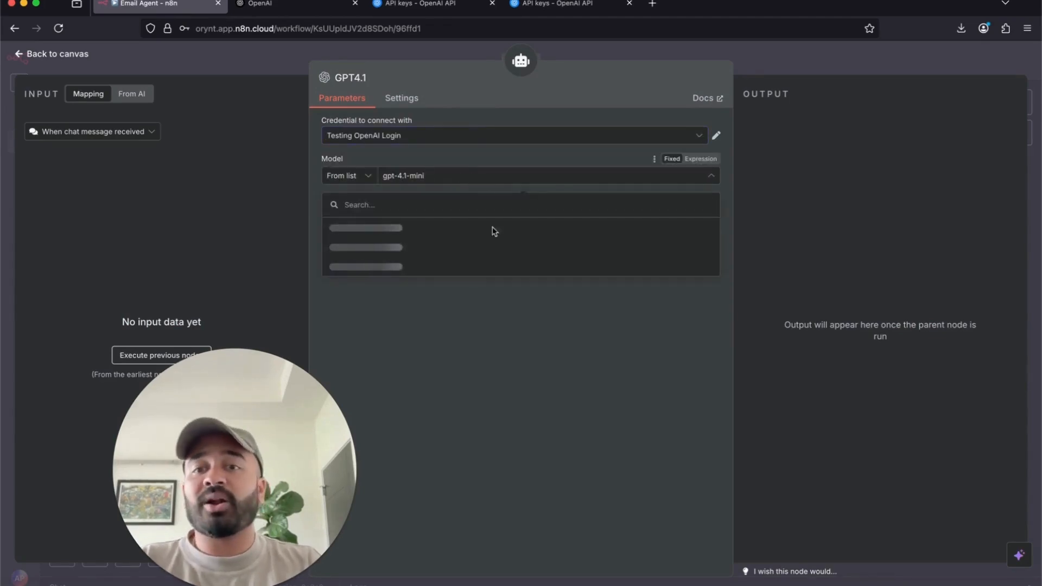
scroll(510, 315, down, 10)
scroll(515, 325, up, 10)
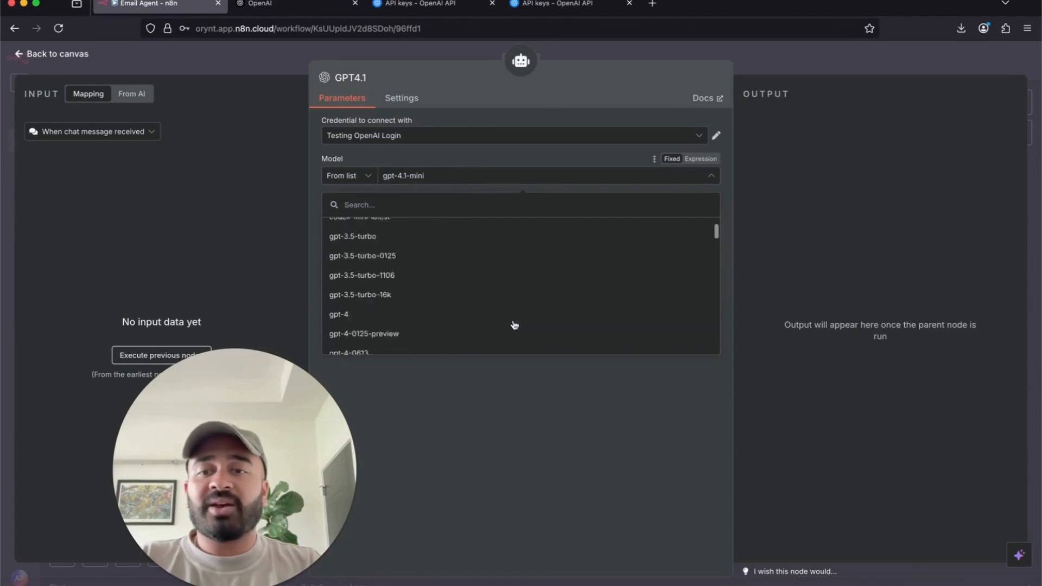
scroll(515, 325, down, 2)
scroll(515, 325, down, 5)
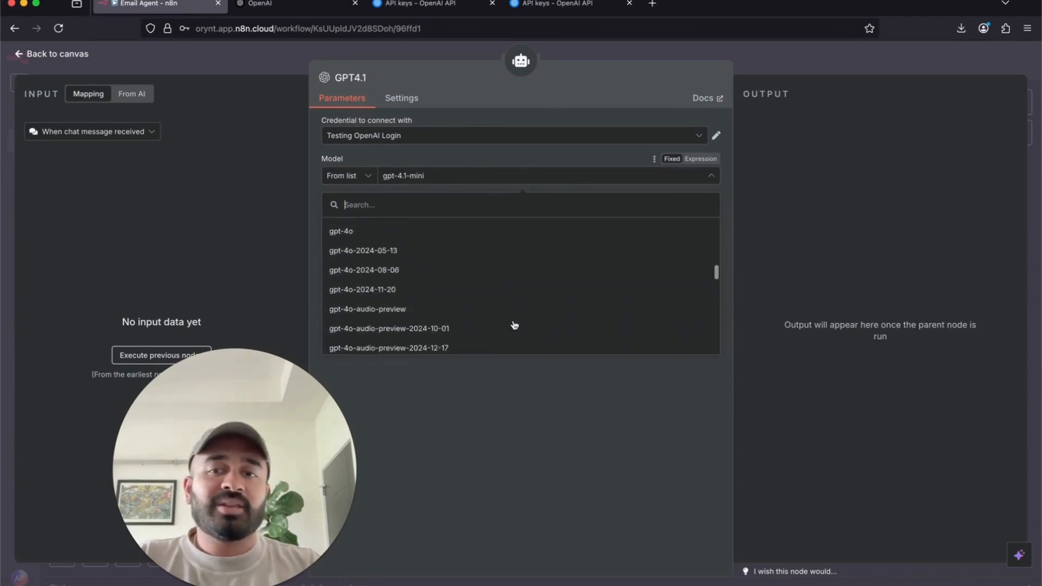
scroll(514, 325, up, 3)
scroll(514, 325, up, 1)
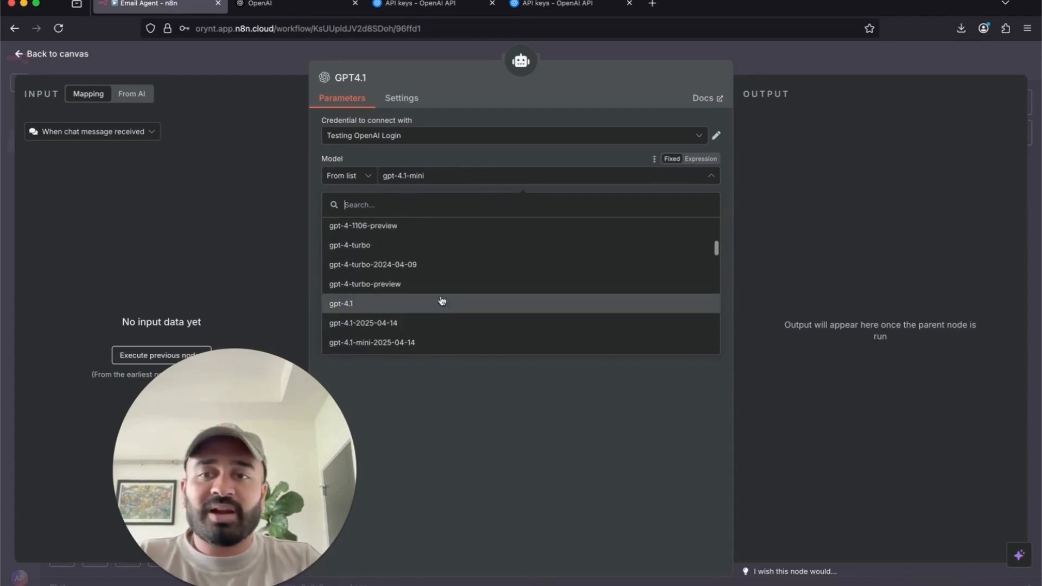
click(441, 303)
click(488, 180)
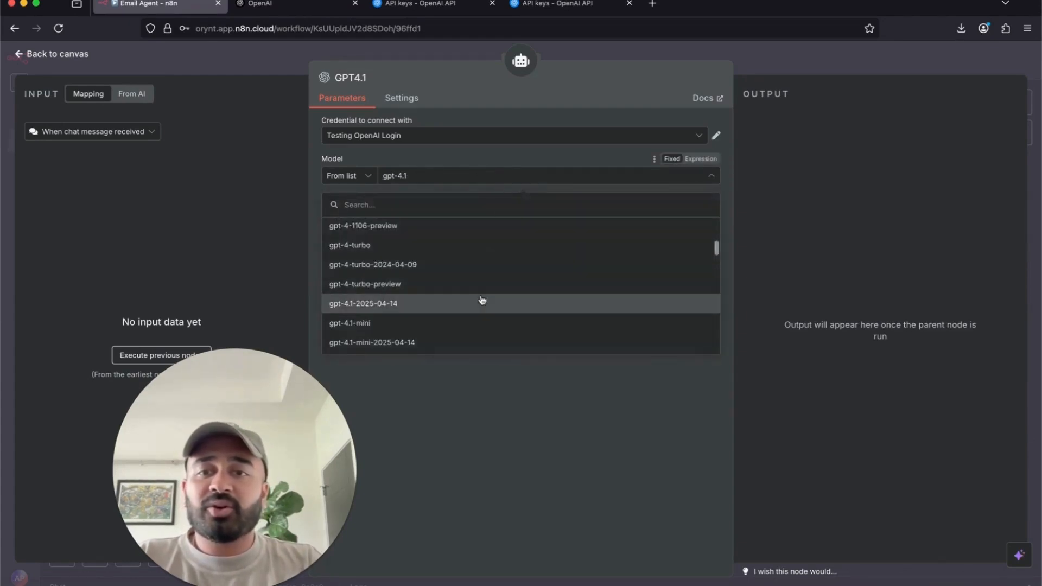
scroll(482, 302, up, 8)
scroll(481, 300, down, 10)
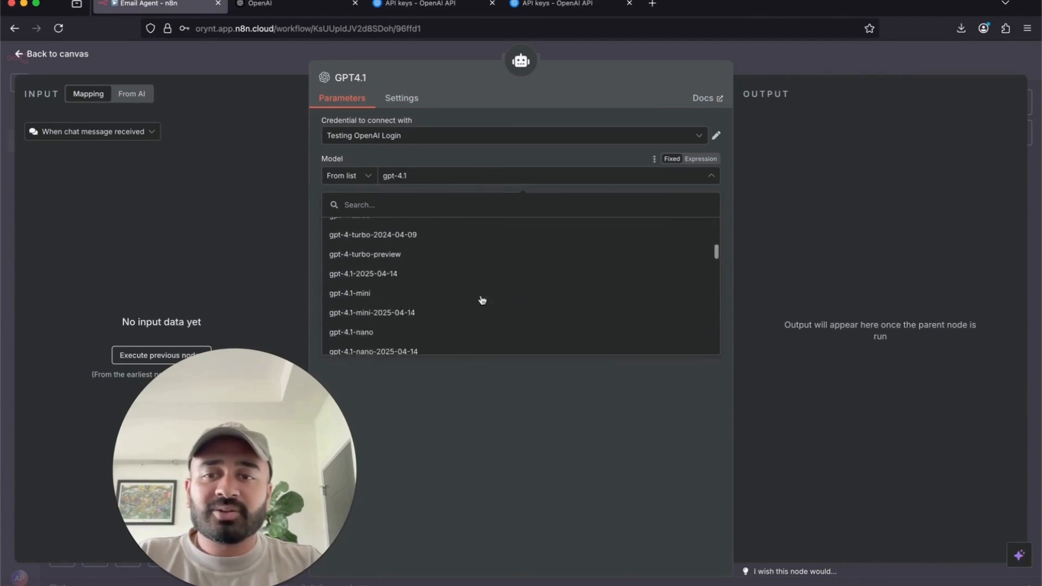
scroll(482, 300, down, 1)
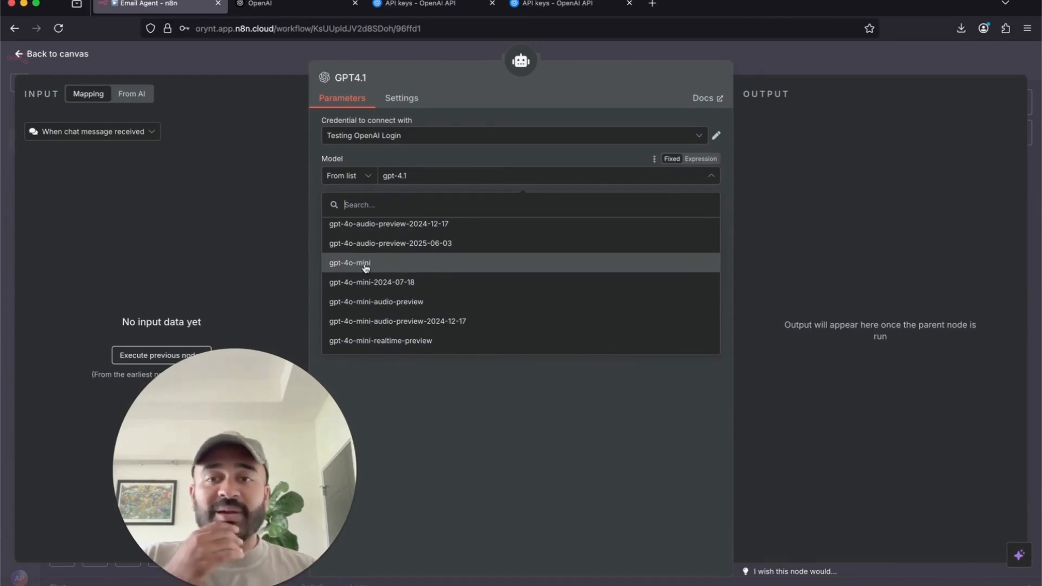
scroll(418, 270, up, 6)
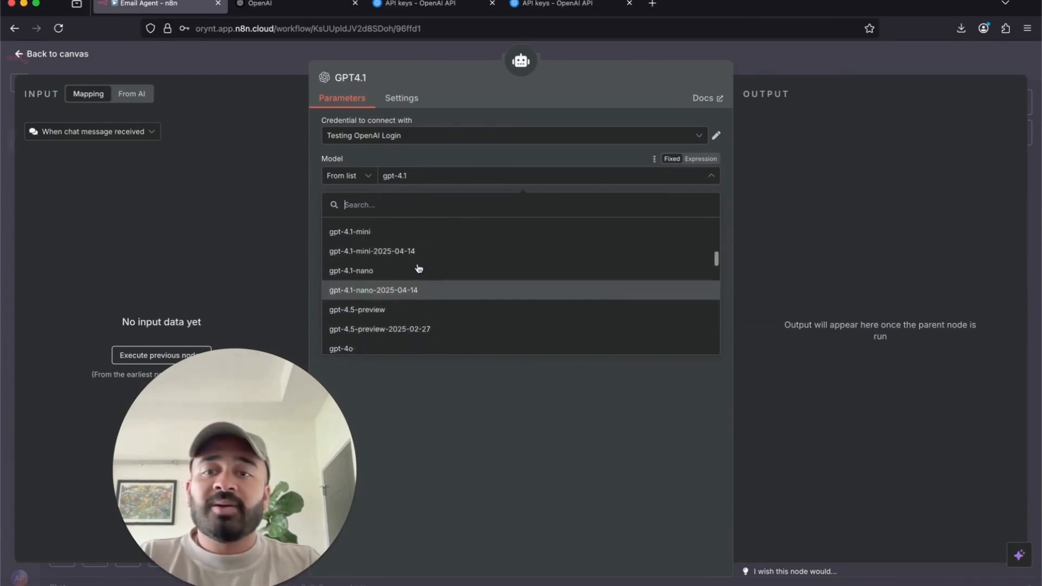
scroll(374, 335, up, 3)
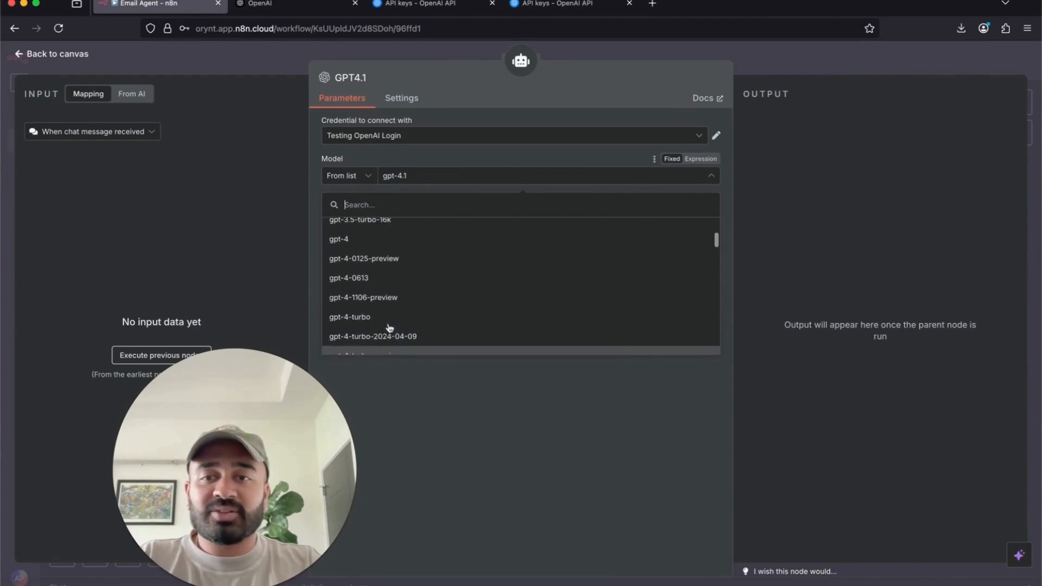
scroll(363, 325, down, 3)
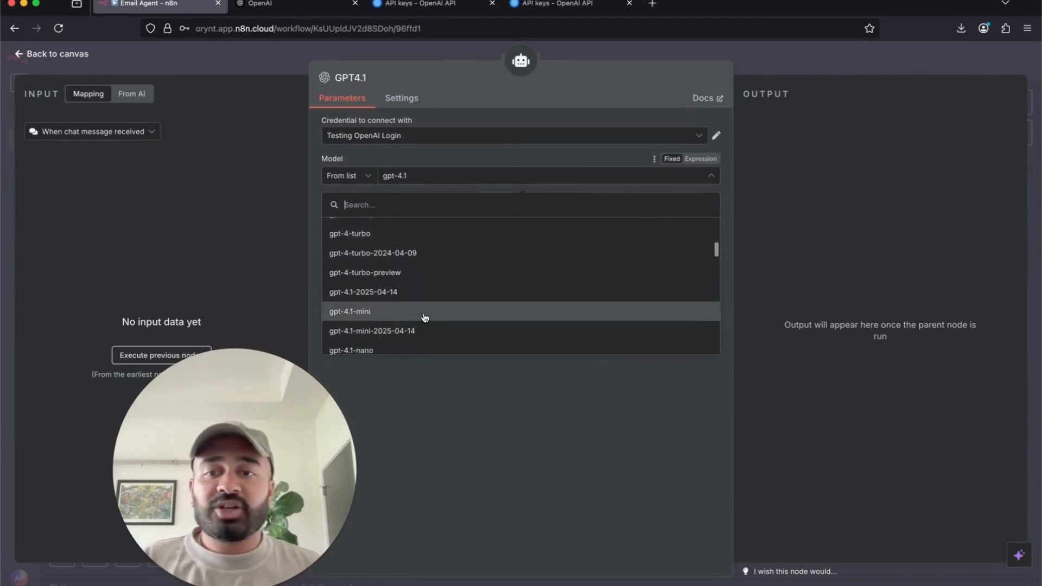
click(454, 168)
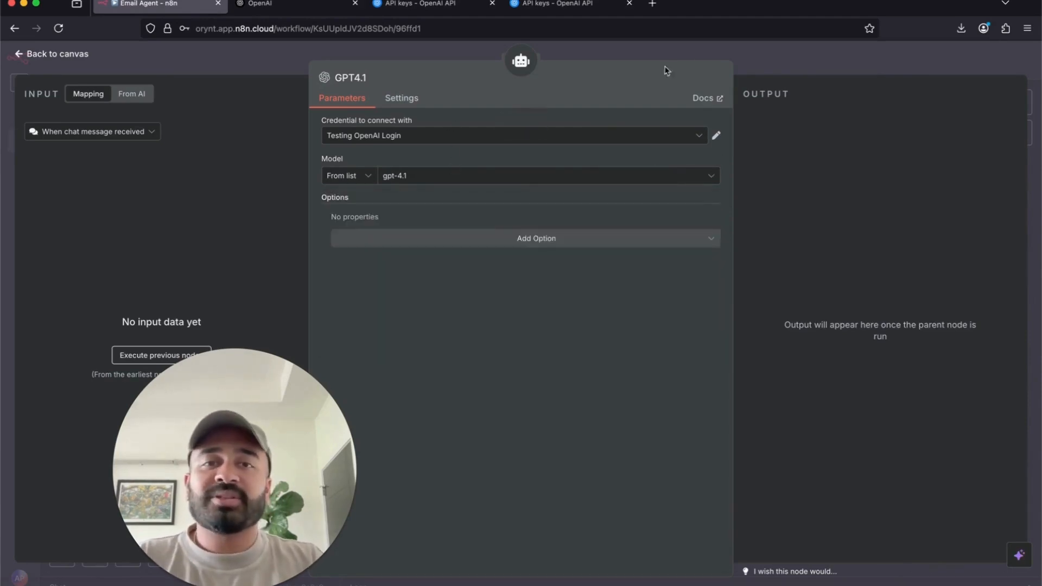
click(766, 60)
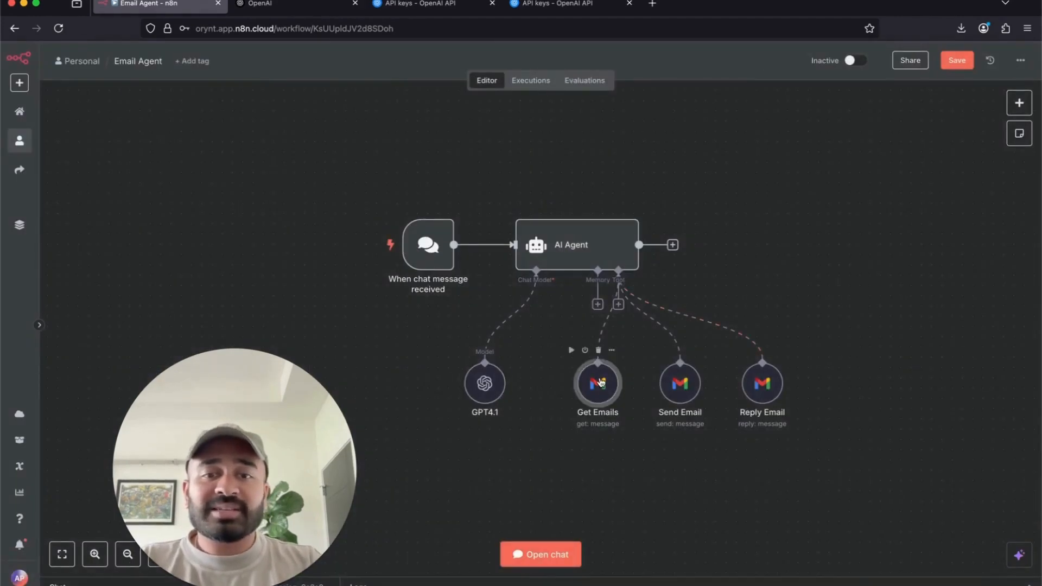
- Go to the OpenAI Platform API keys page
double_click(599, 383)
click(61, 319)
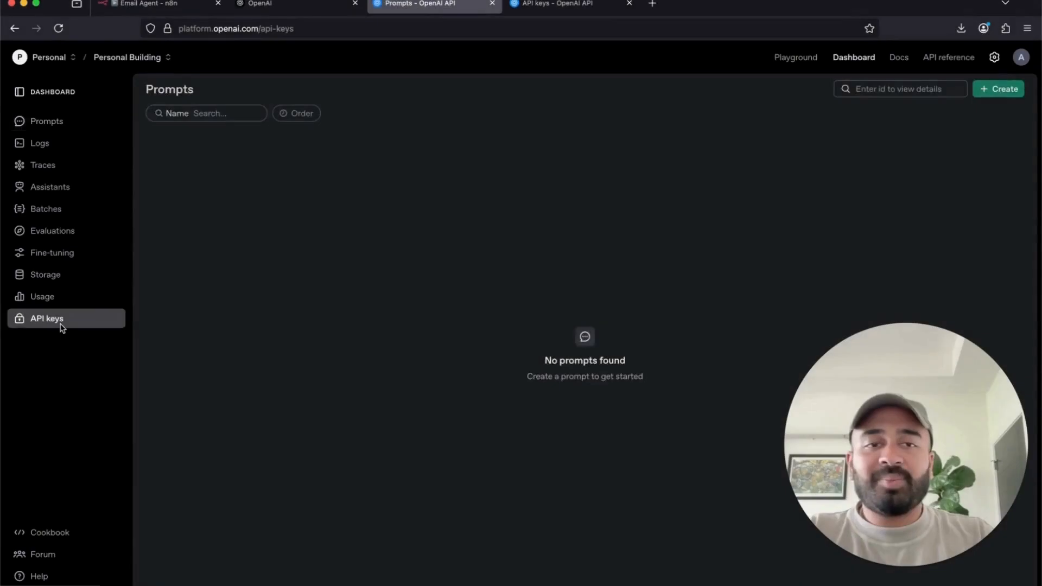
drag(921, 421, 252, 440)
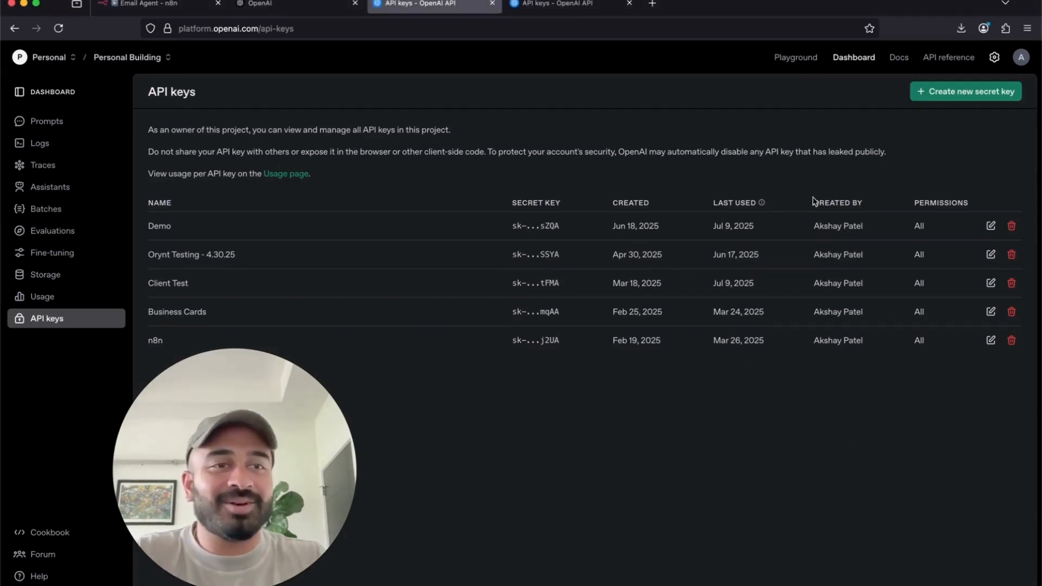
- Create a secret key named 'General Testing' in the Personal Building project
click(952, 96)
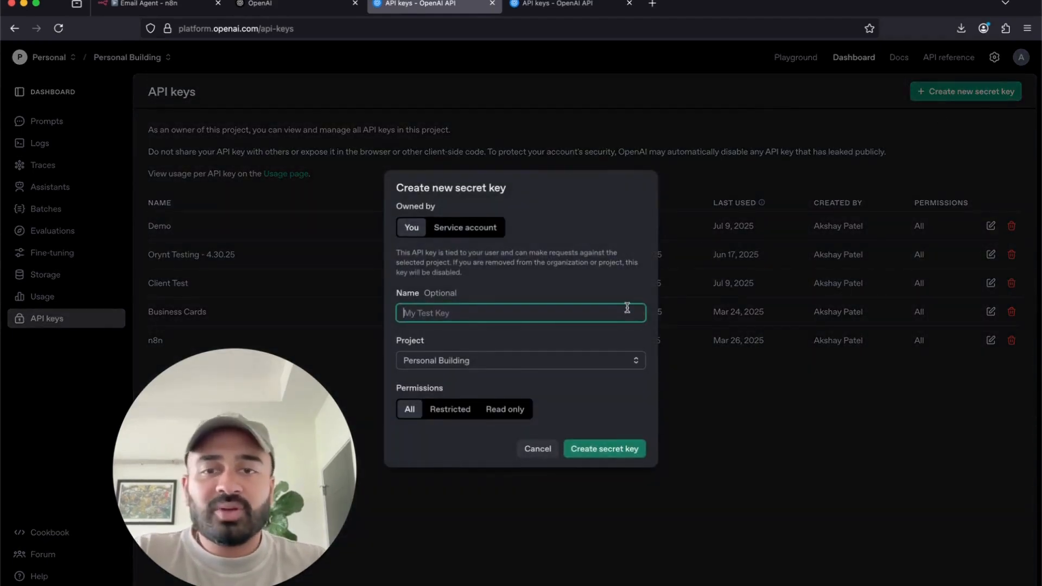
text(Tes)
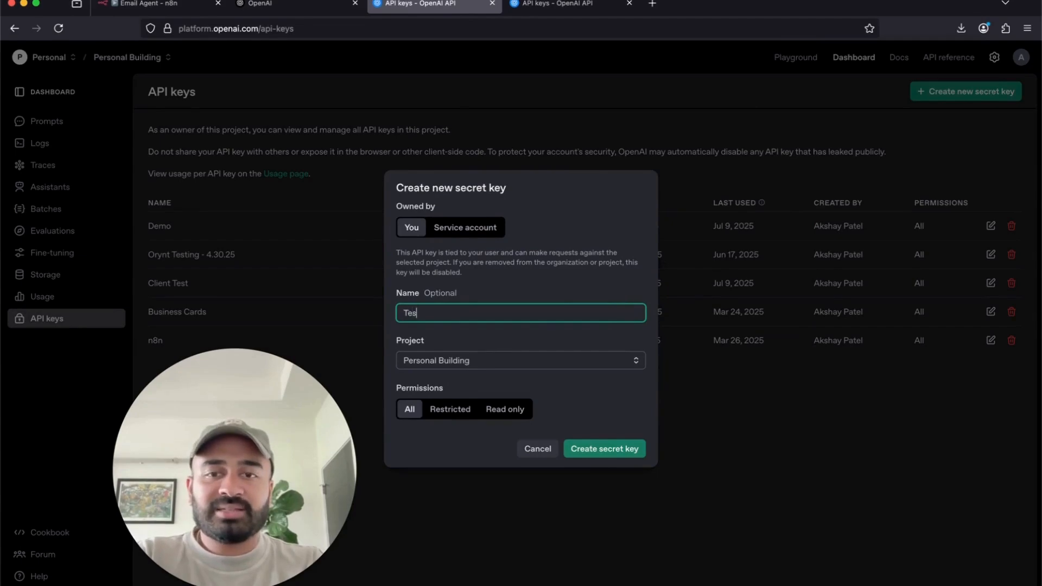
key(BackSpace)
key(BackSpace)
text(Email Agent)
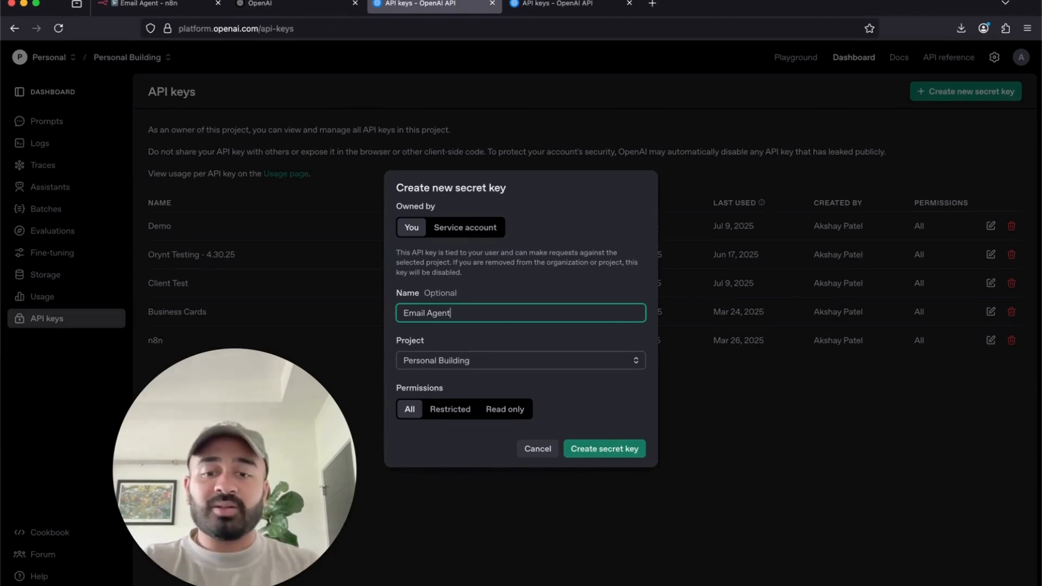
key(super+a)
text(Ge)
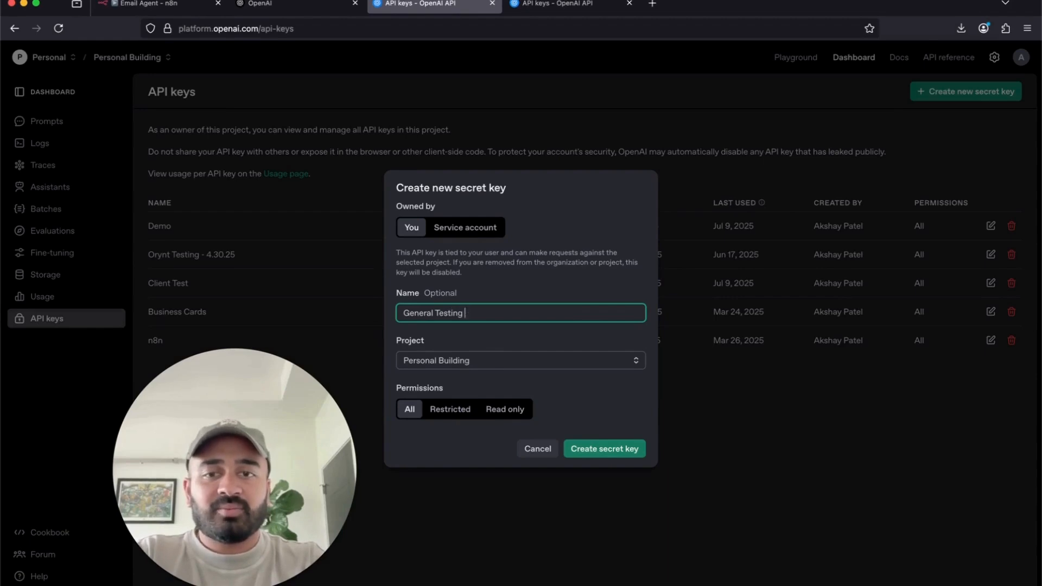
key(BackSpace)
click(522, 362)
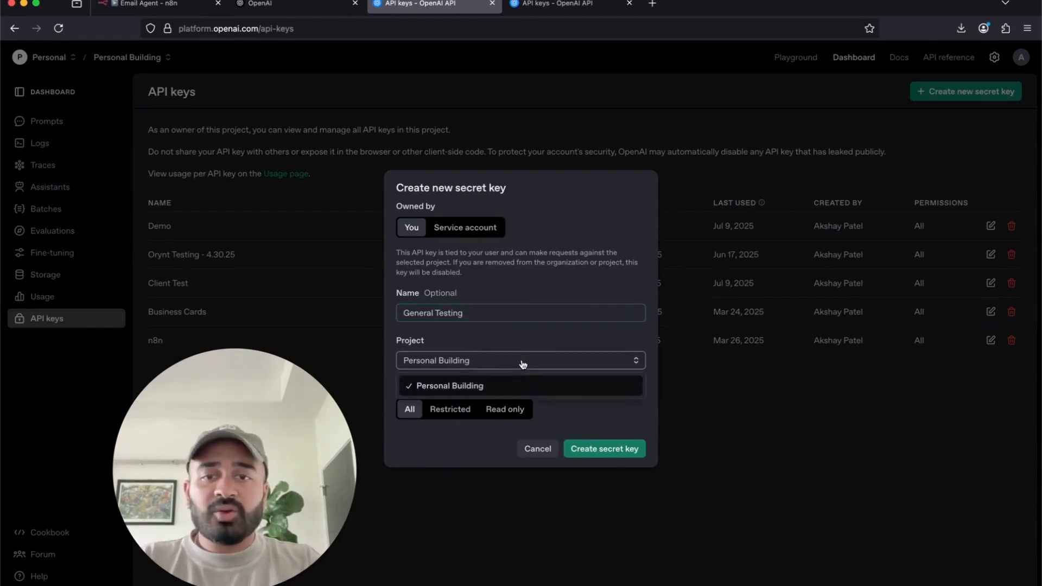
click(519, 382)
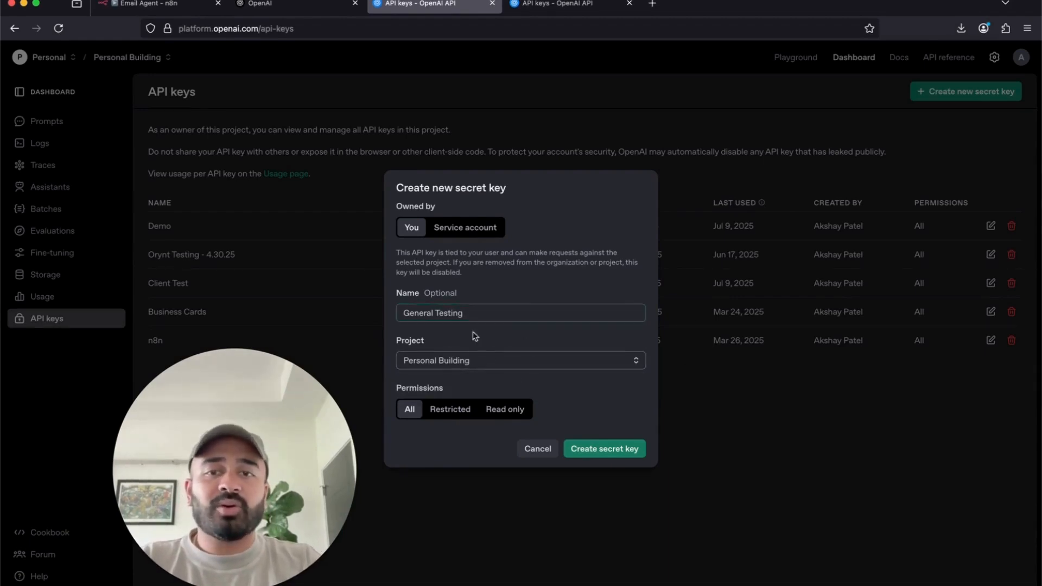
click(599, 451)
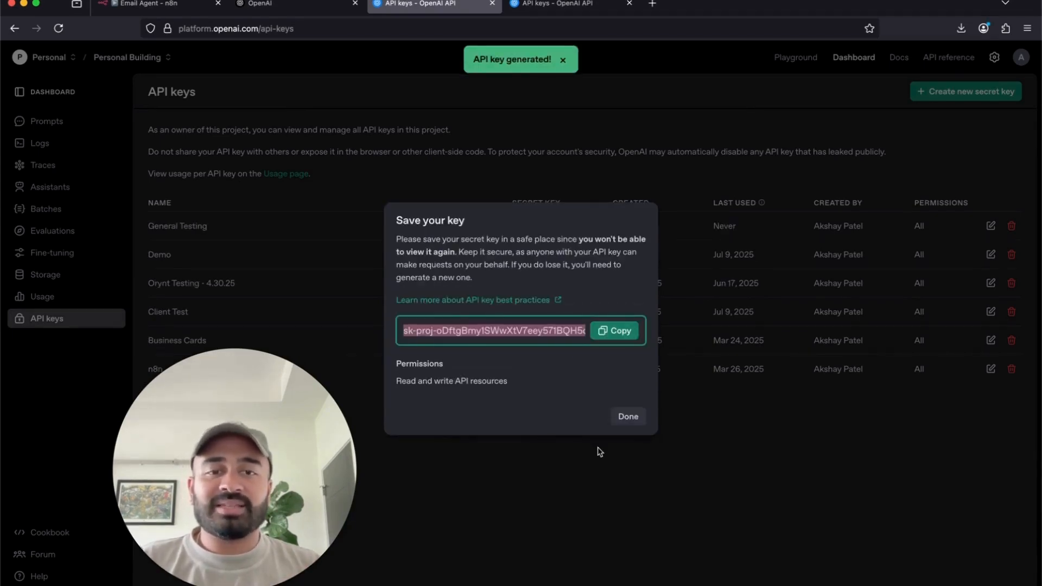
- Copy the General Testing key, dismiss its notice, and go to the OpenAI homepage tab
click(626, 335)
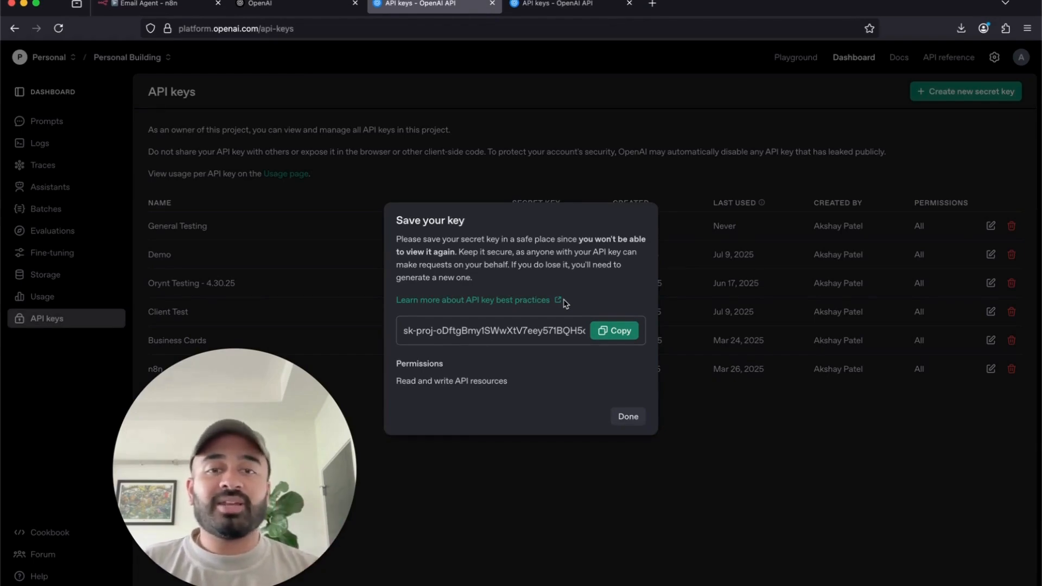
click(615, 330)
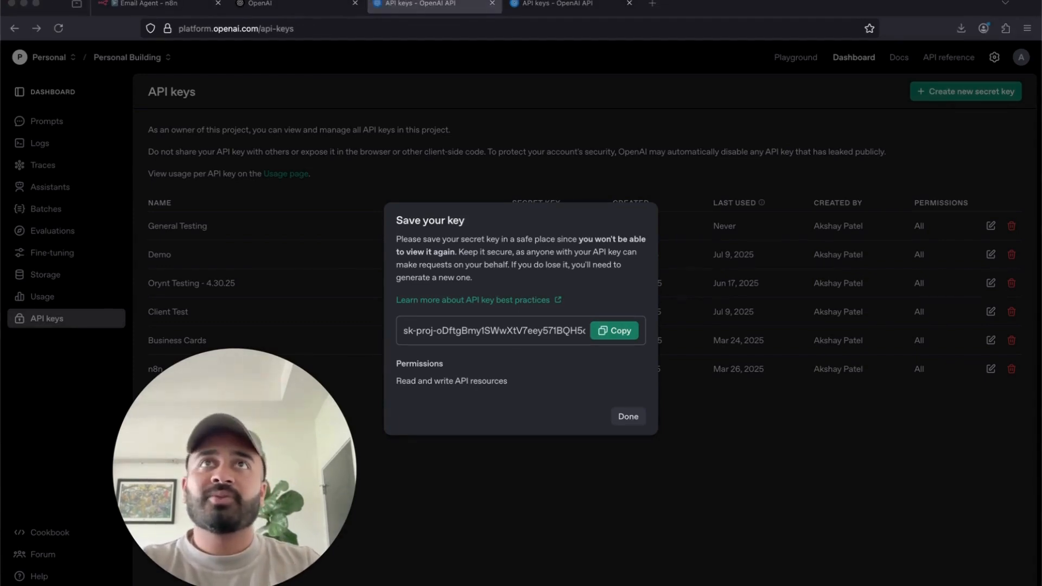
click(622, 398)
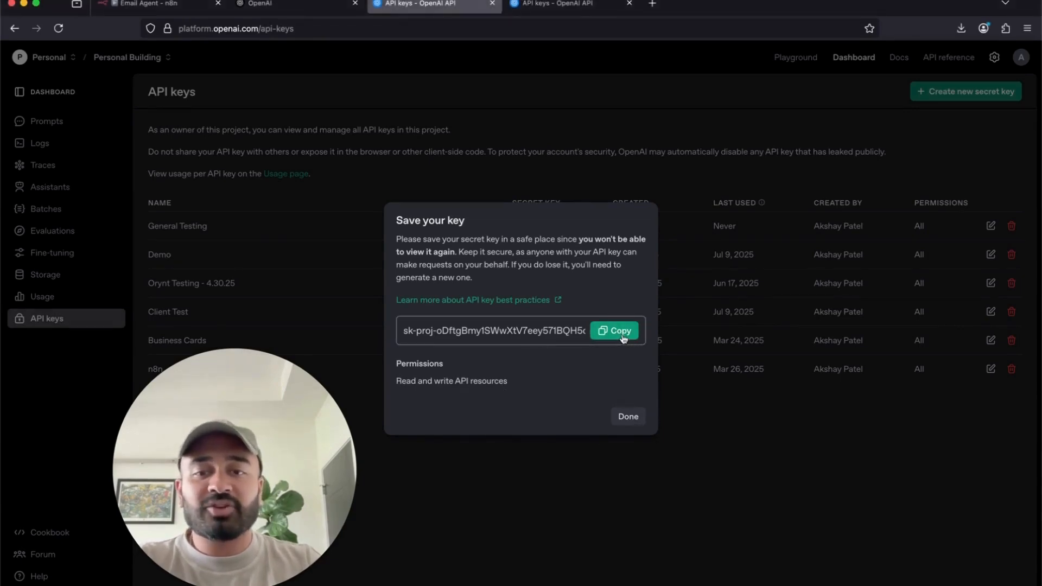
click(628, 418)
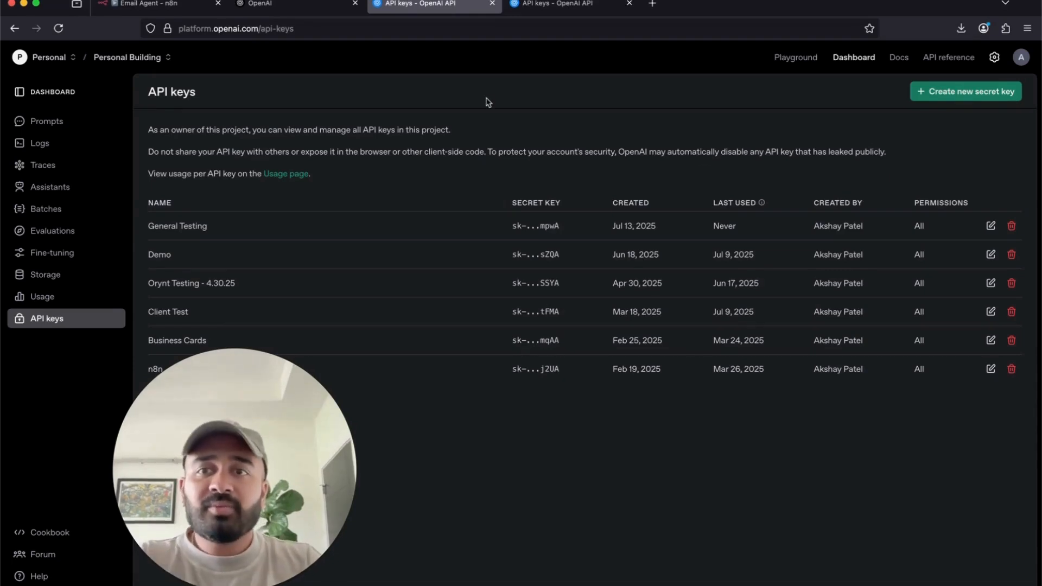
click(307, 8)
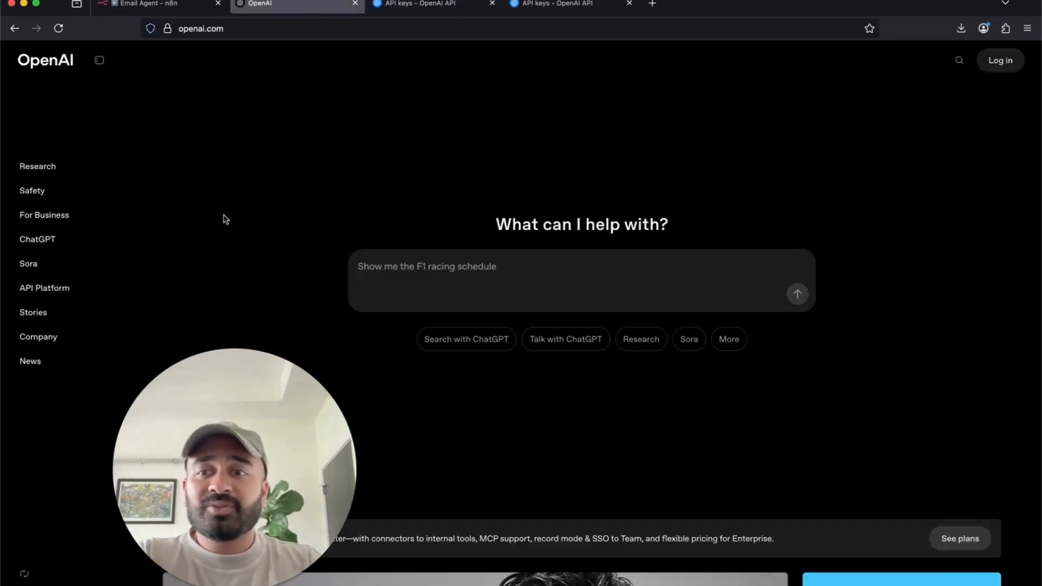
- Paste the API key into the n8n OpenAI credential, name it 'Testing OpenAI Login', and save
click(172, 4)
click(360, 252)
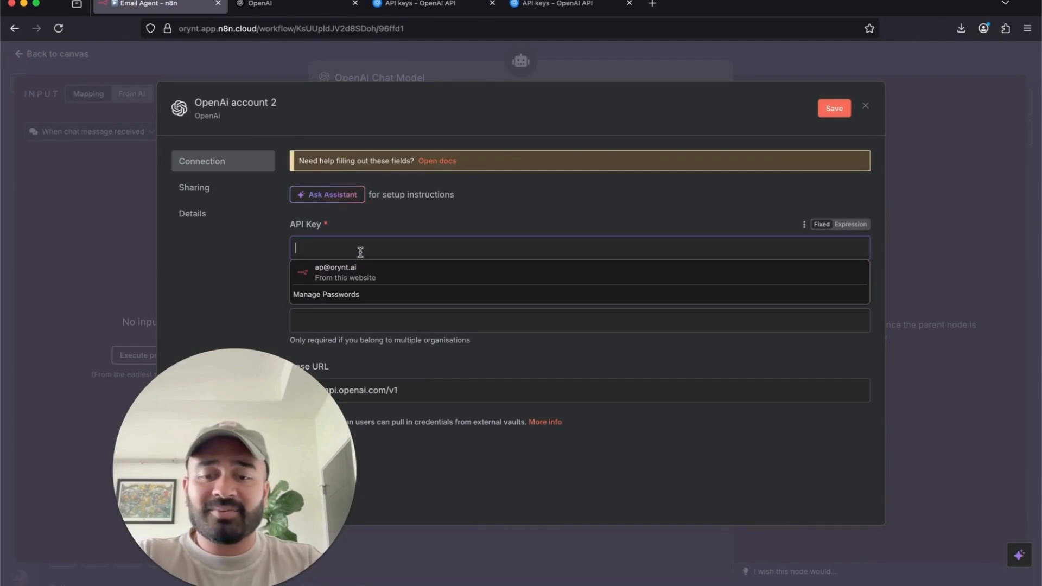
key(super+v)
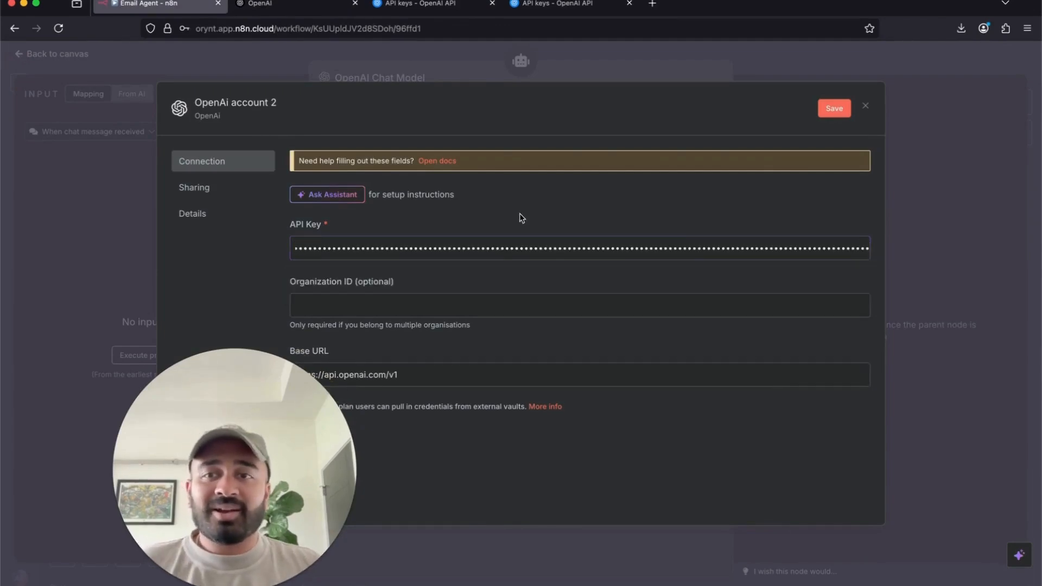
click(244, 101)
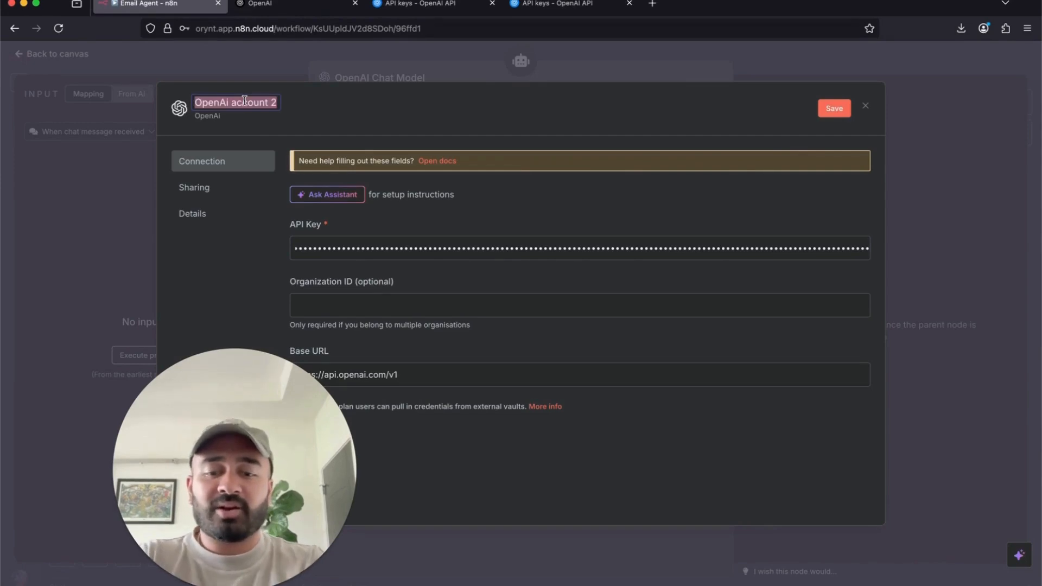
text(Testing )
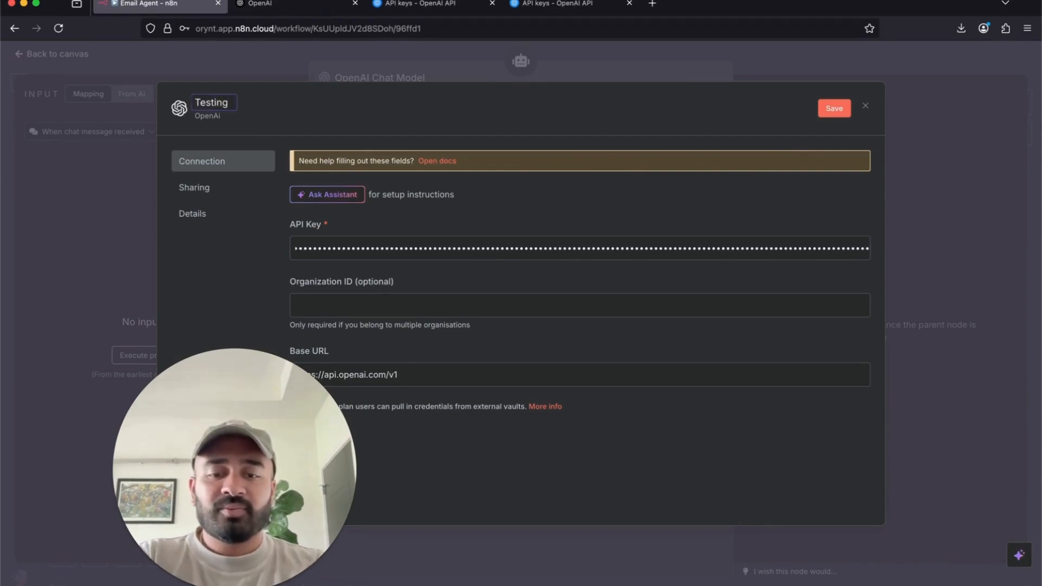
text(Open)
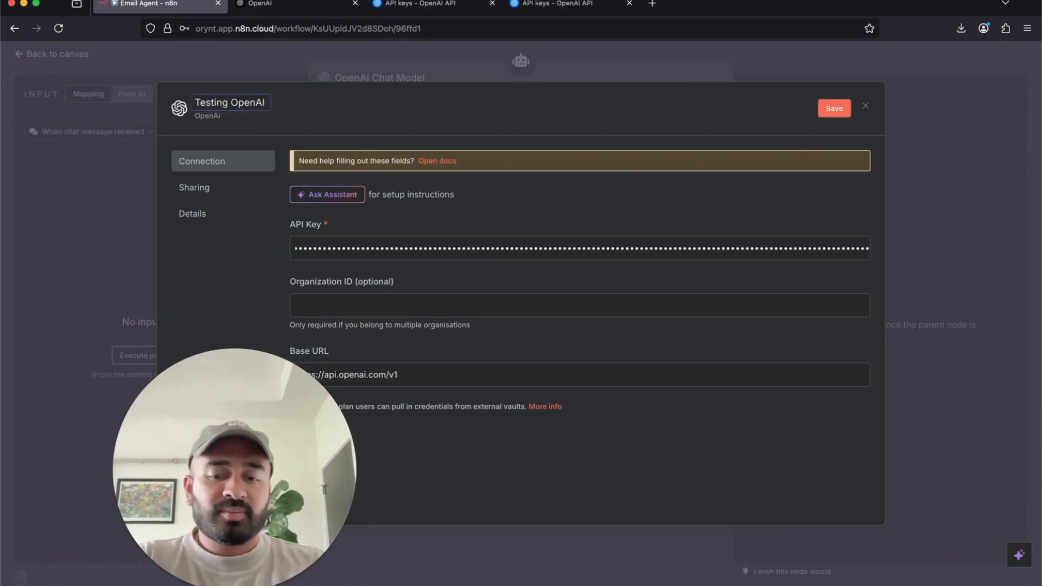
text(AI)
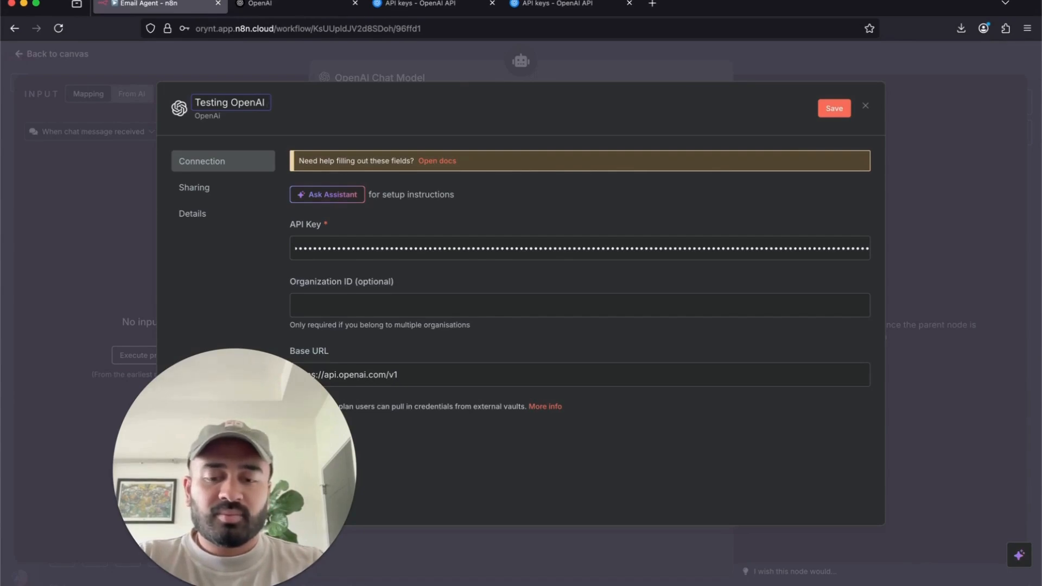
text( Login)
key(Return)
click(838, 114)
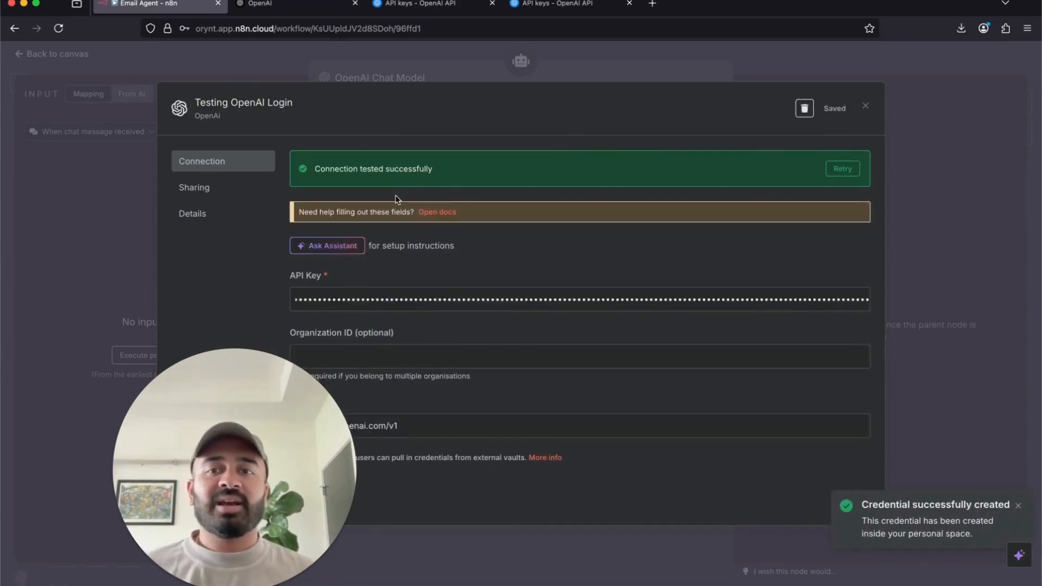
drag(314, 168, 462, 175)
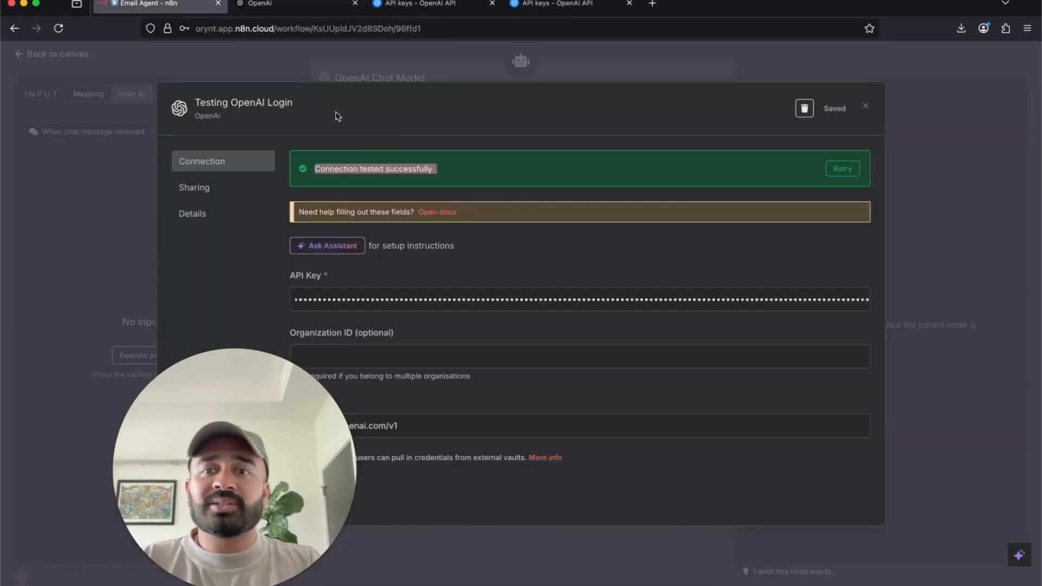
- Rename the OpenAI Chat Model node to 'GPT4.1' using the Testing OpenAI Login credential
click(672, 74)
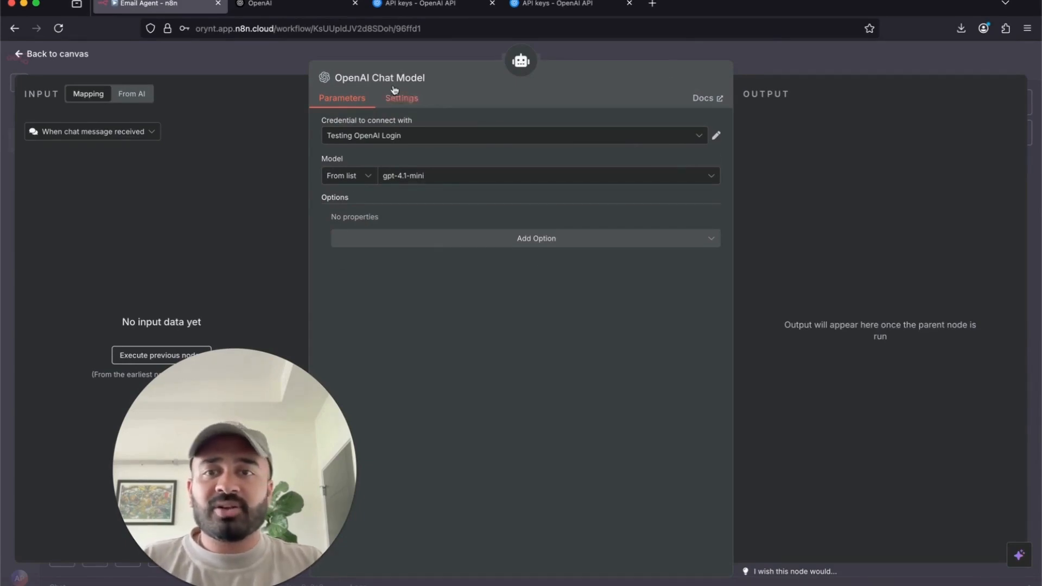
click(382, 75)
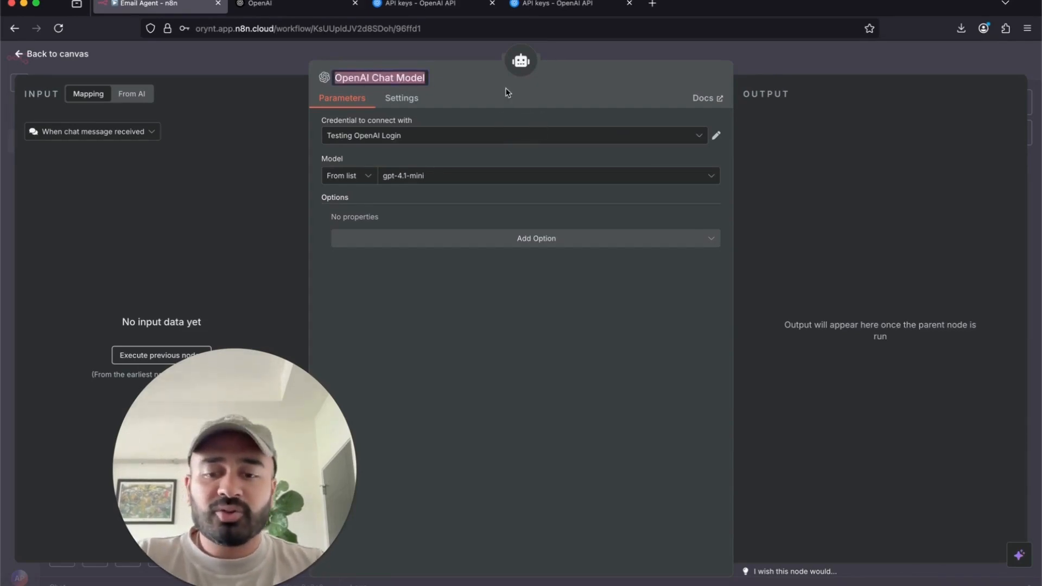
text(GPT4.1)
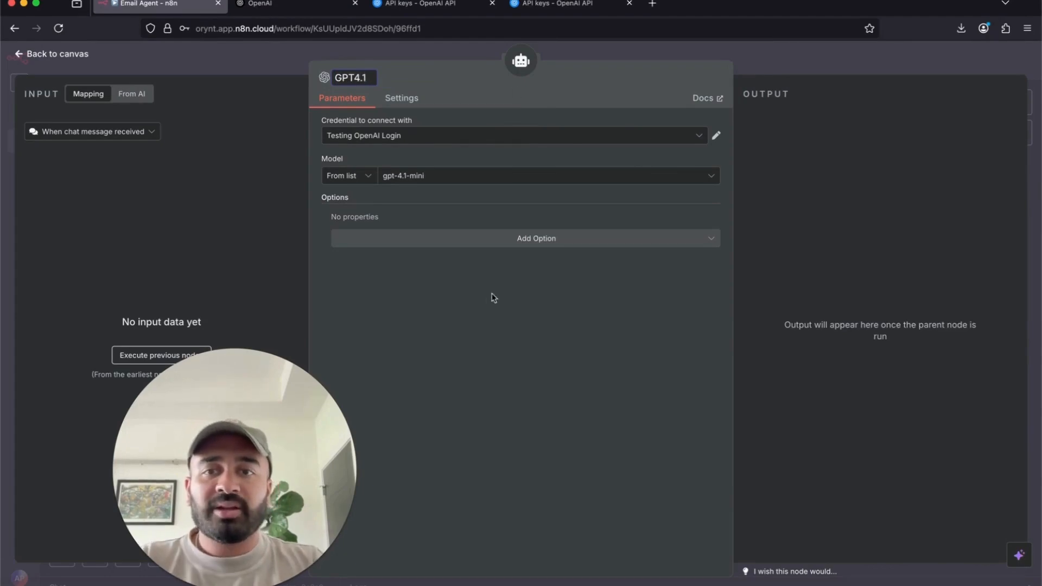
drag(492, 298, 494, 212)
click(582, 91)
click(418, 136)
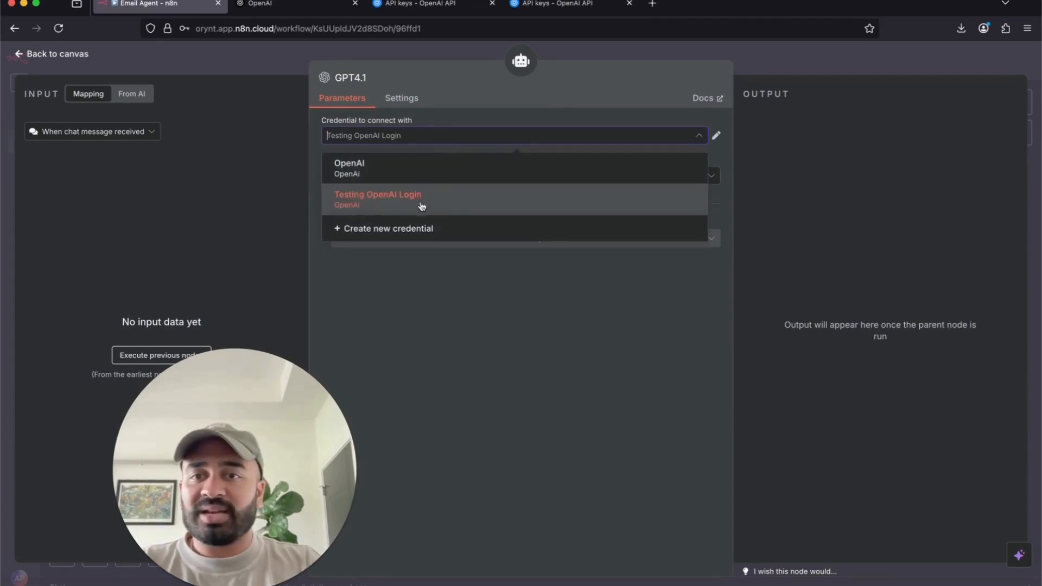
click(429, 302)
- Select gpt-4.1 as the node's model and return to the Email Agent canvas
click(477, 175)
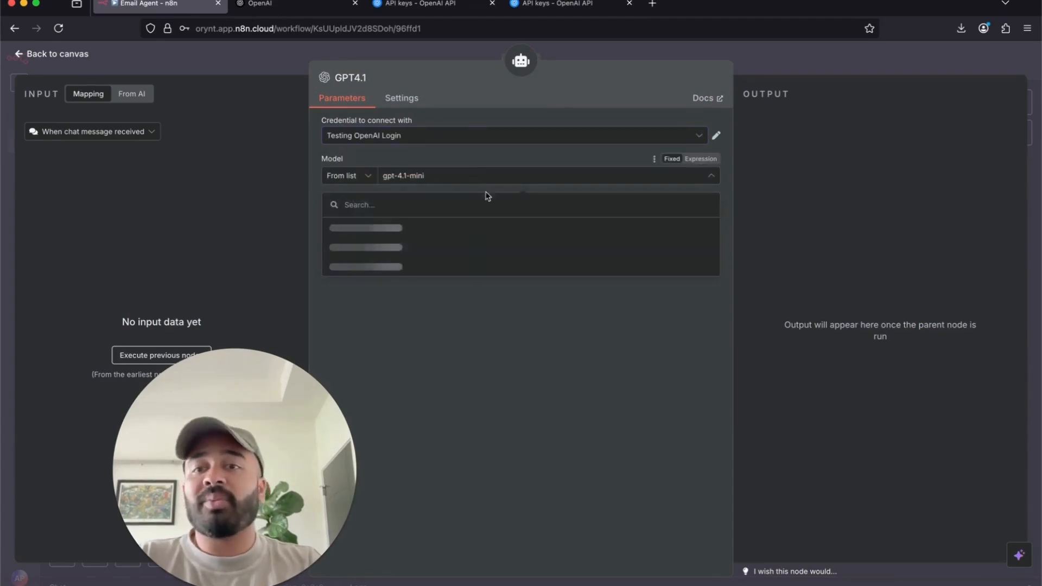
scroll(513, 323, down, 10)
scroll(513, 323, up, 10)
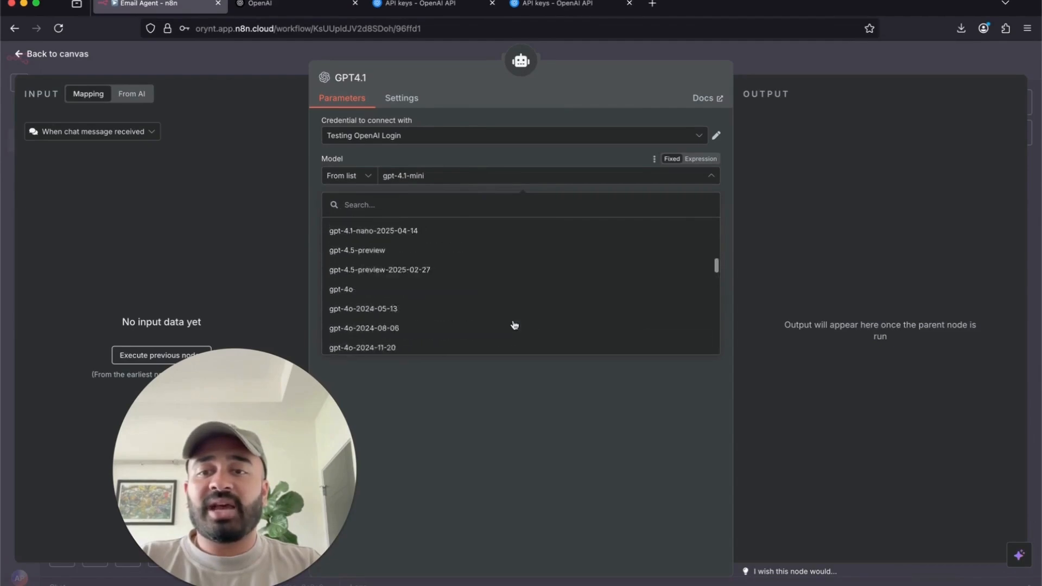
scroll(515, 325, down, 5)
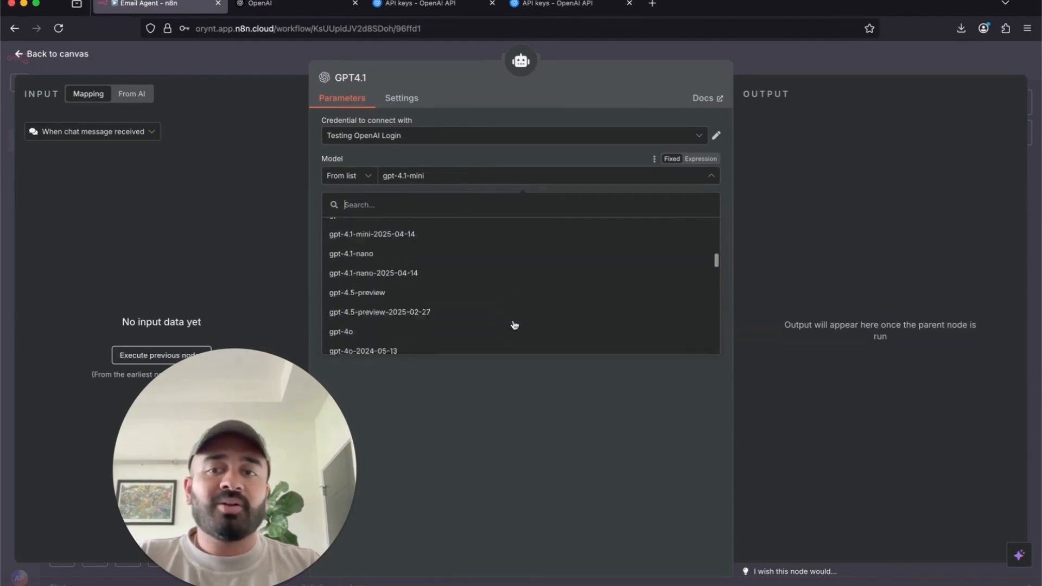
scroll(514, 325, up, 5)
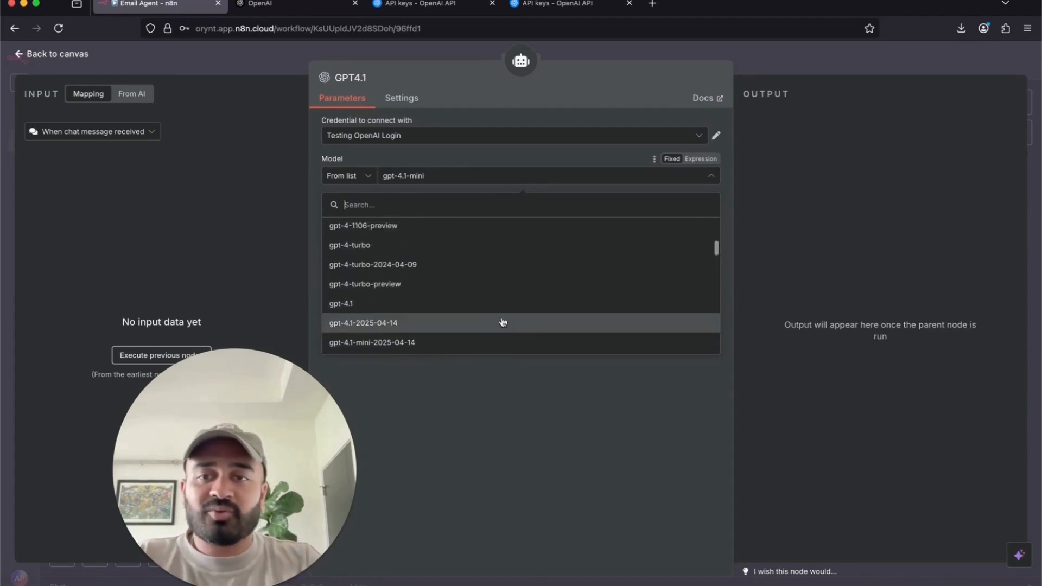
click(443, 303)
click(482, 173)
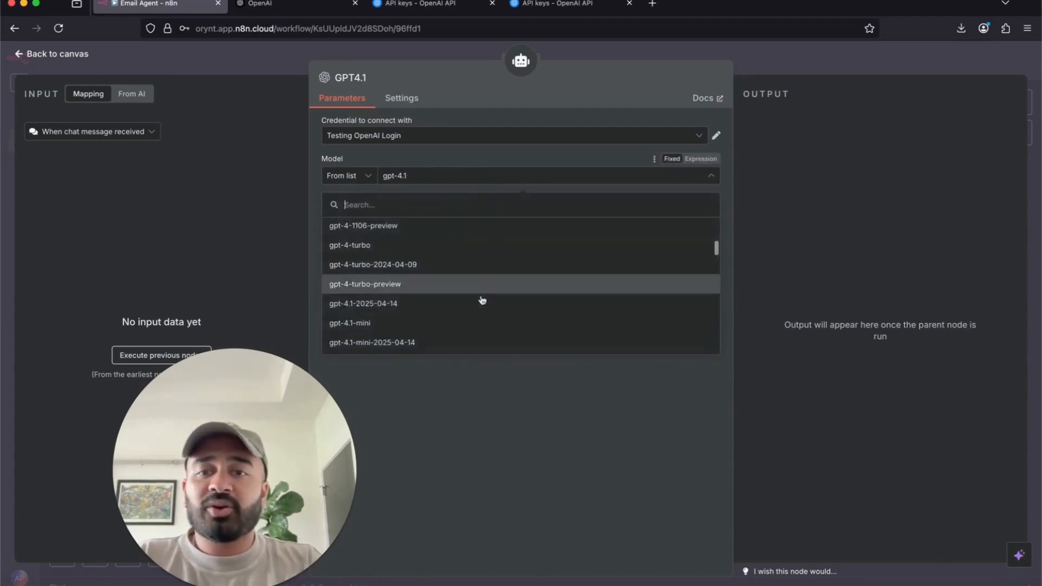
scroll(482, 300, up, 2)
scroll(482, 300, up, 3)
scroll(482, 301, down, 8)
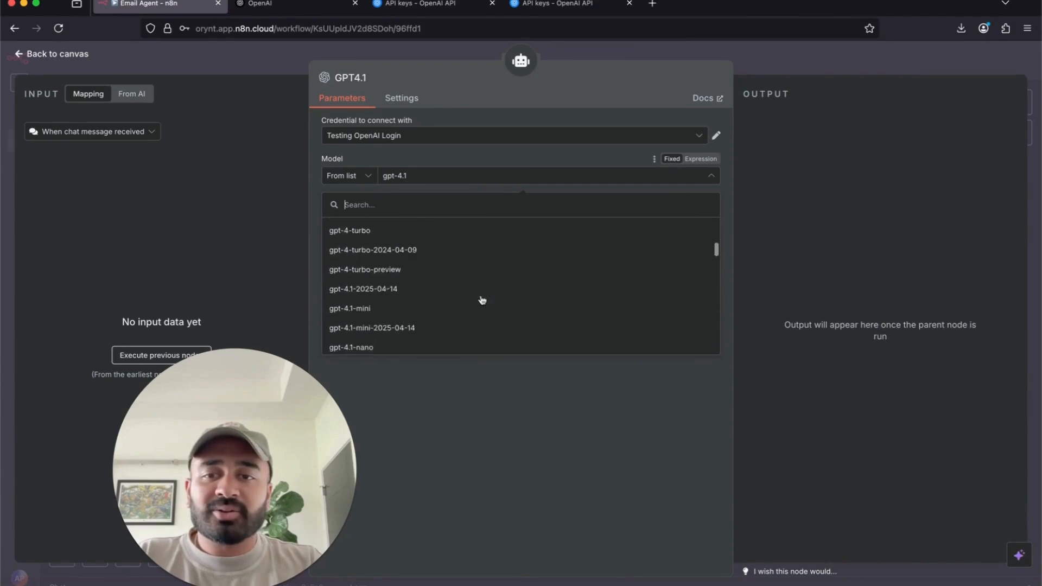
scroll(482, 300, down, 5)
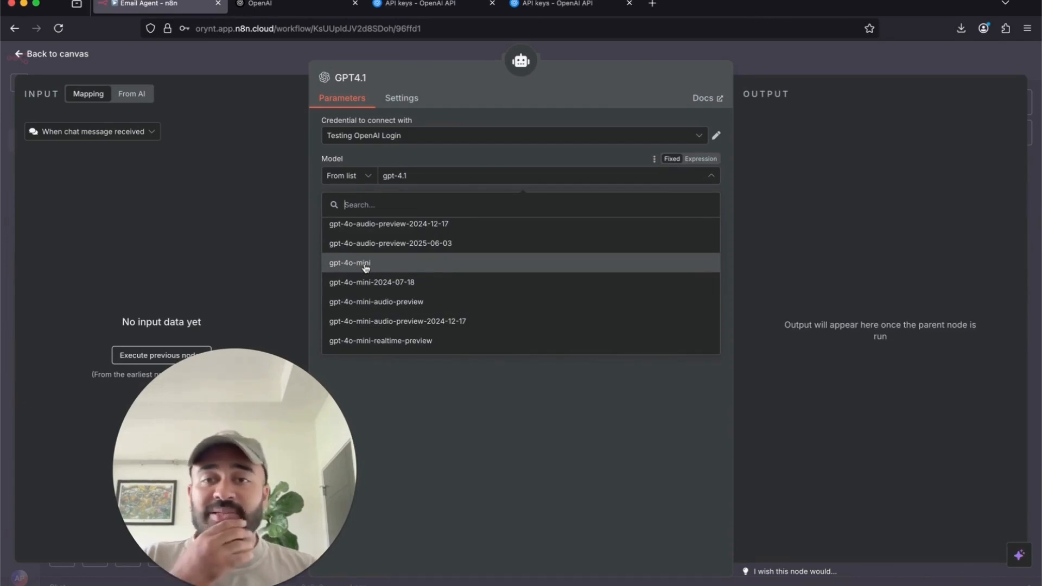
scroll(369, 271, up, 5)
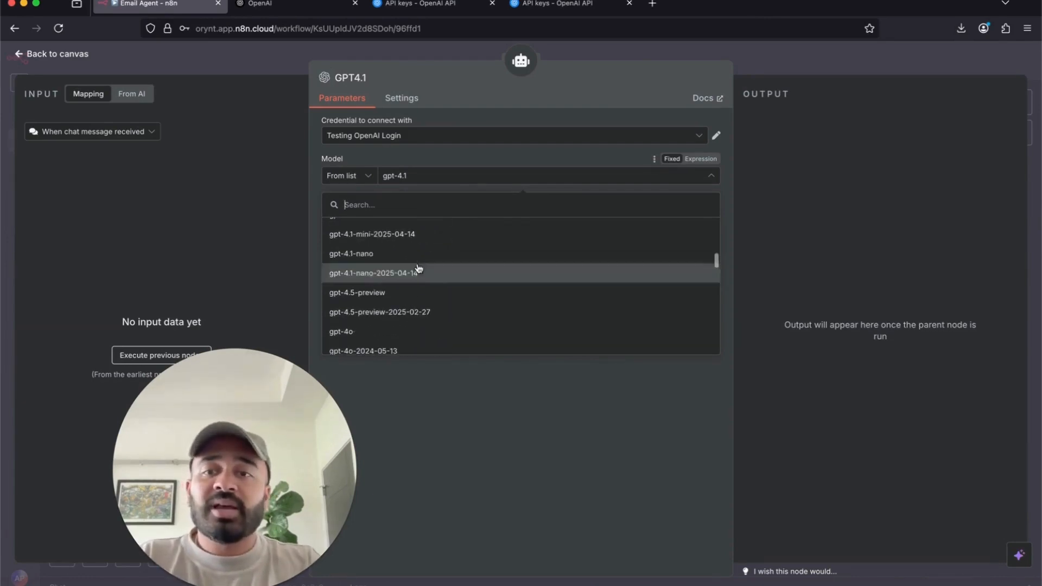
scroll(374, 338, up, 4)
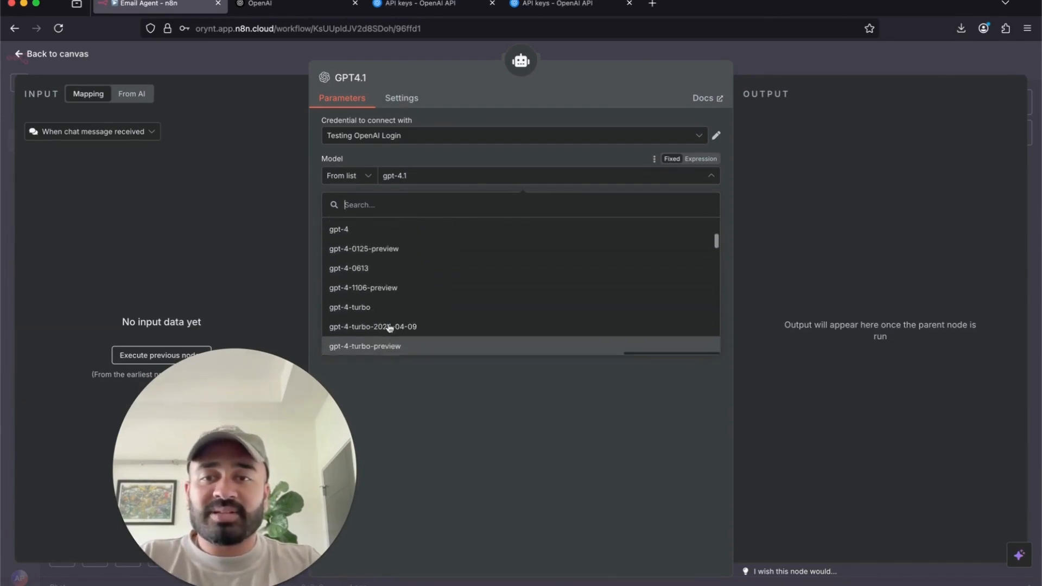
scroll(384, 328, down, 3)
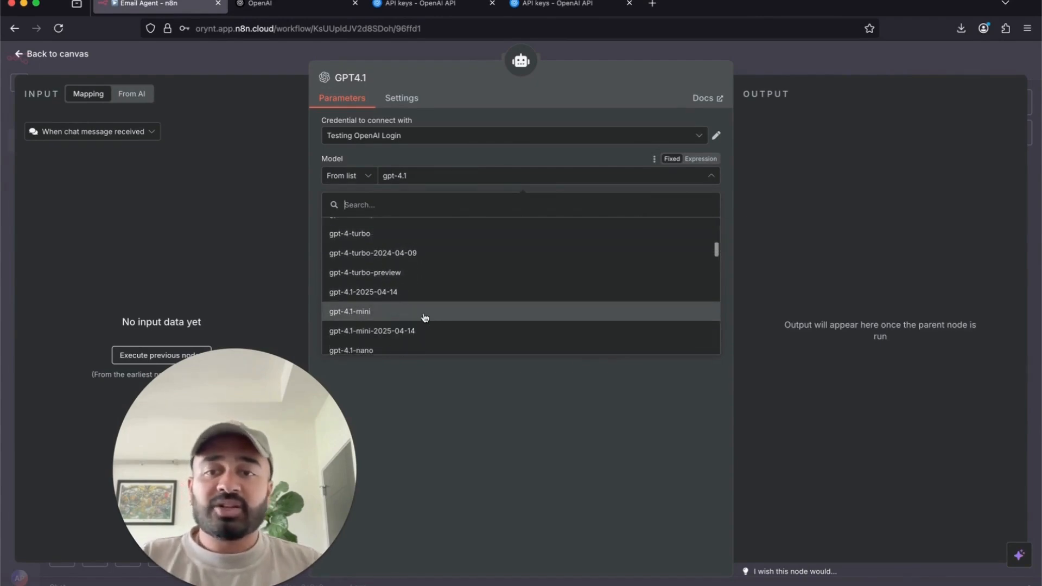
click(453, 171)
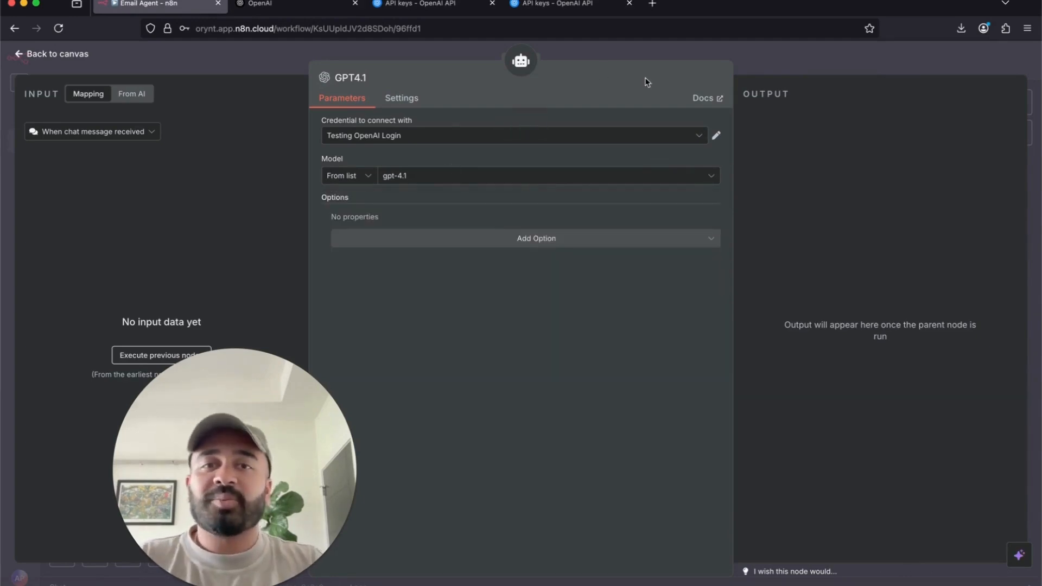
click(766, 60)
click(599, 383)
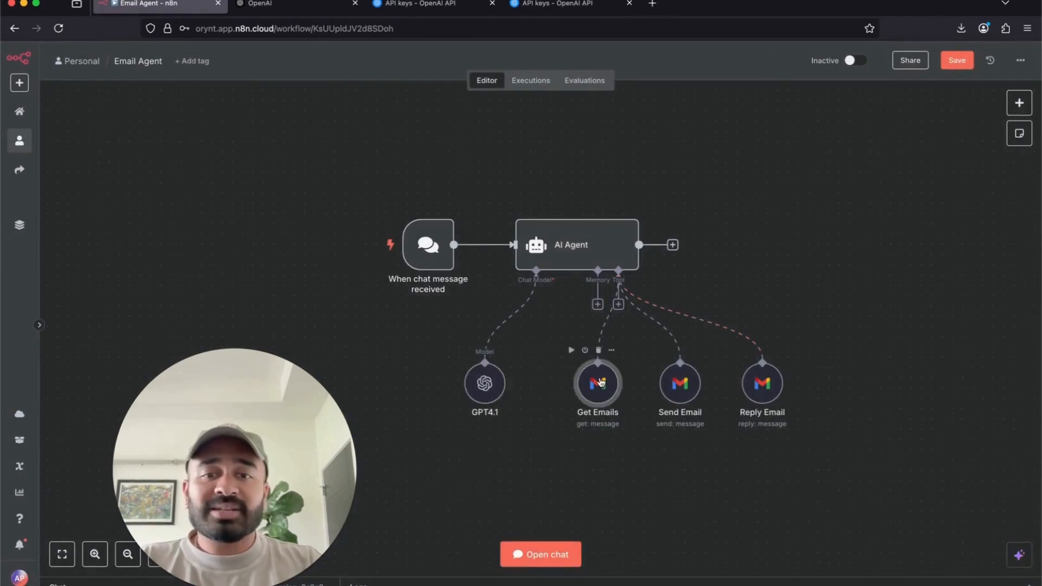
- Open the Get Emails node and start a new Gmail OAuth2 credential
double_click(599, 383)
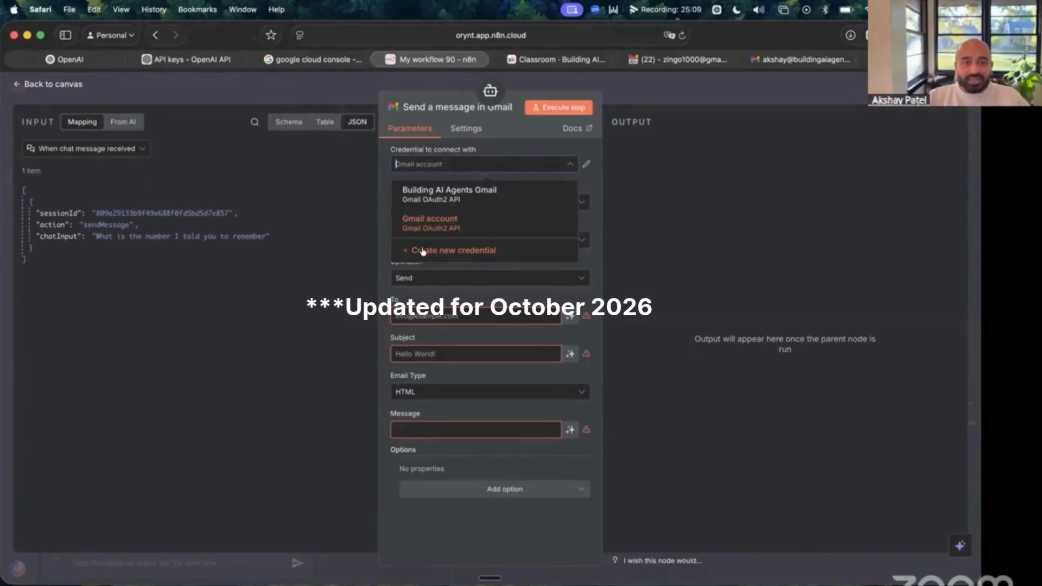
click(423, 252)
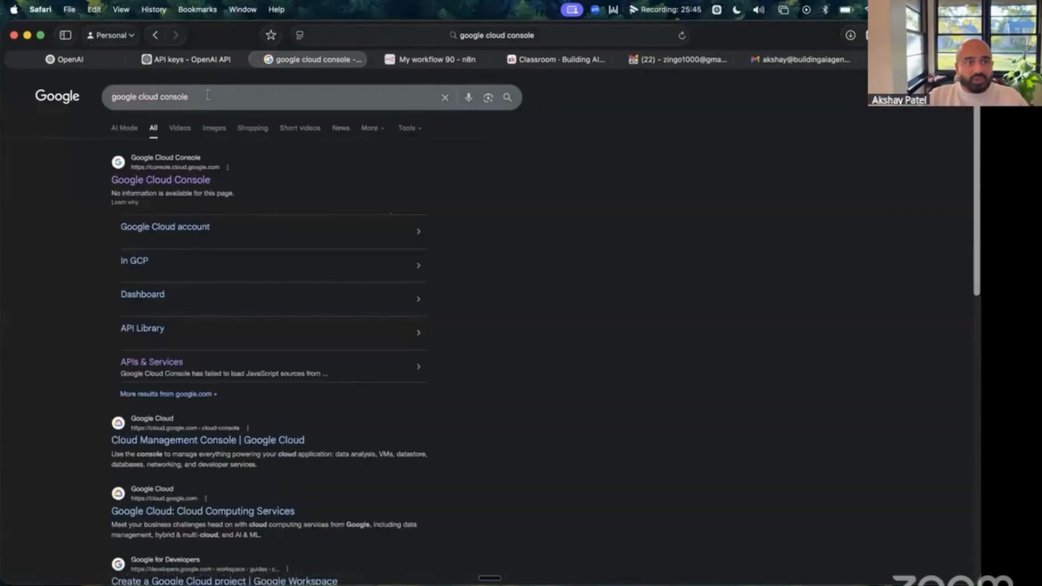
- Open Google Cloud Console from the search results and switch to the other Google account
click(219, 93)
click(790, 327)
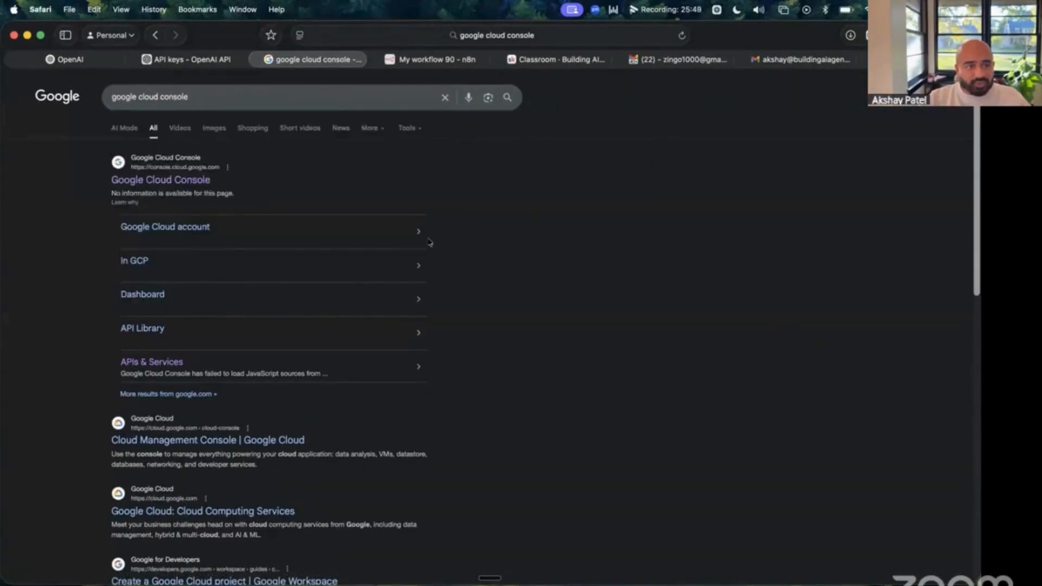
click(157, 182)
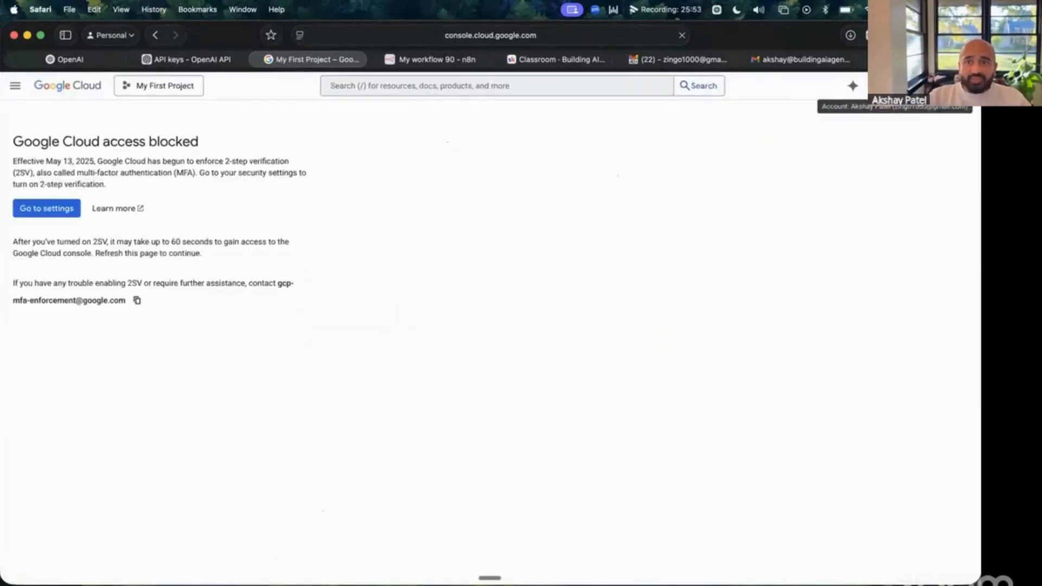
click(965, 86)
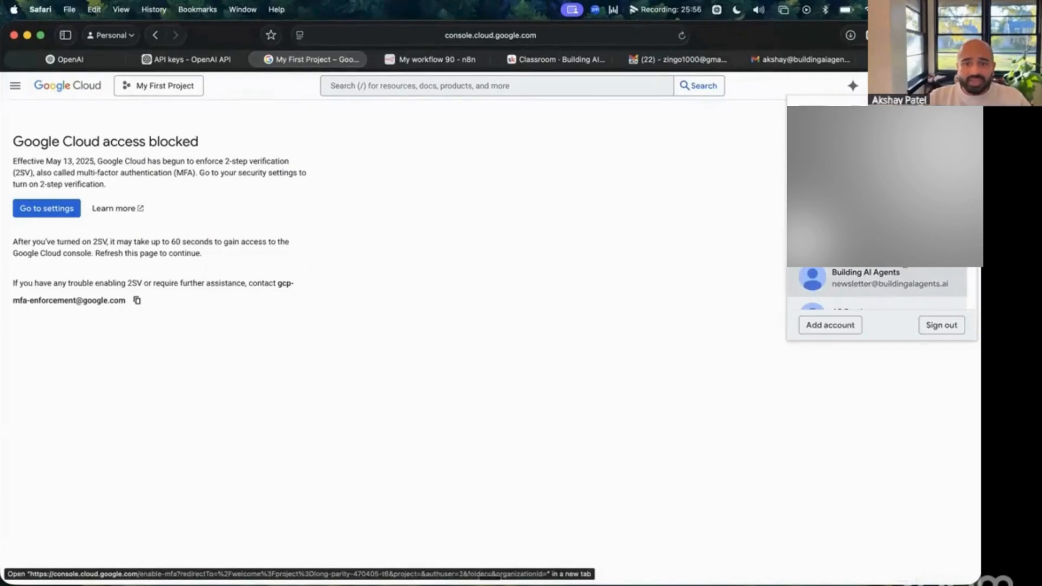
scroll(903, 276, down, 3)
scroll(907, 280, up, 3)
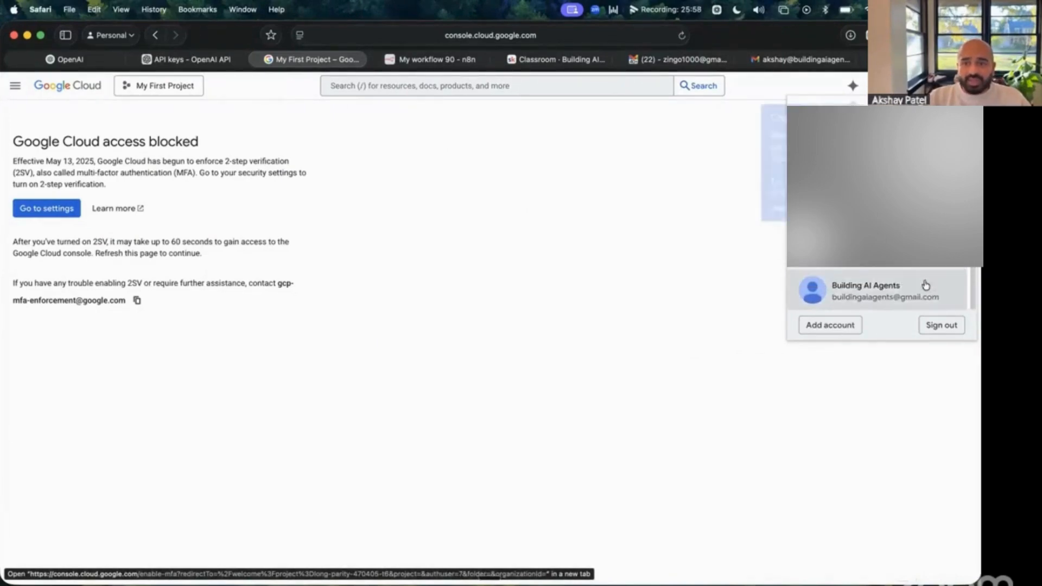
click(882, 298)
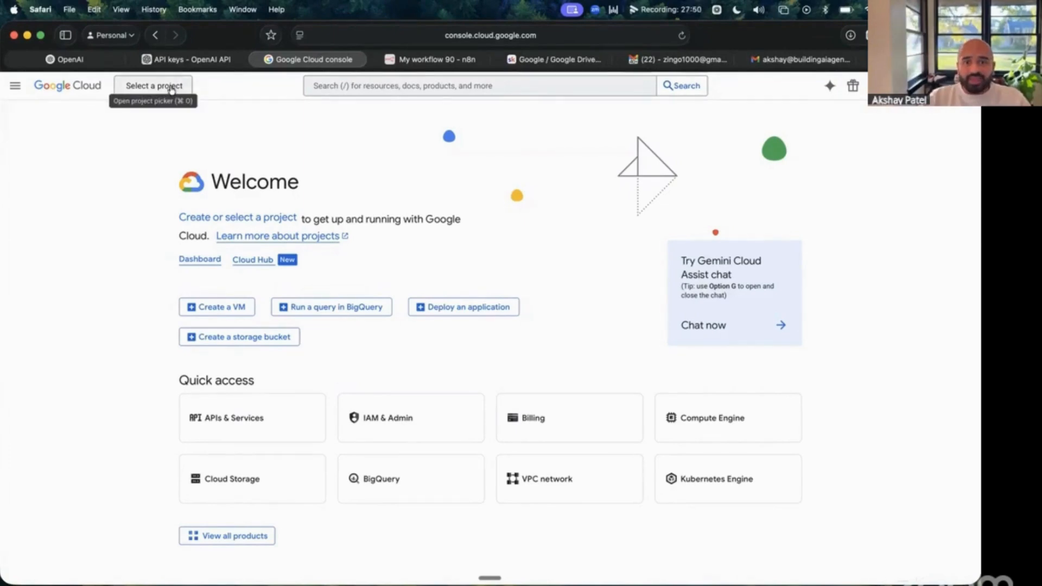
- Create a Google Cloud project named 'Personal Gmail Agent' and switch to it
click(170, 87)
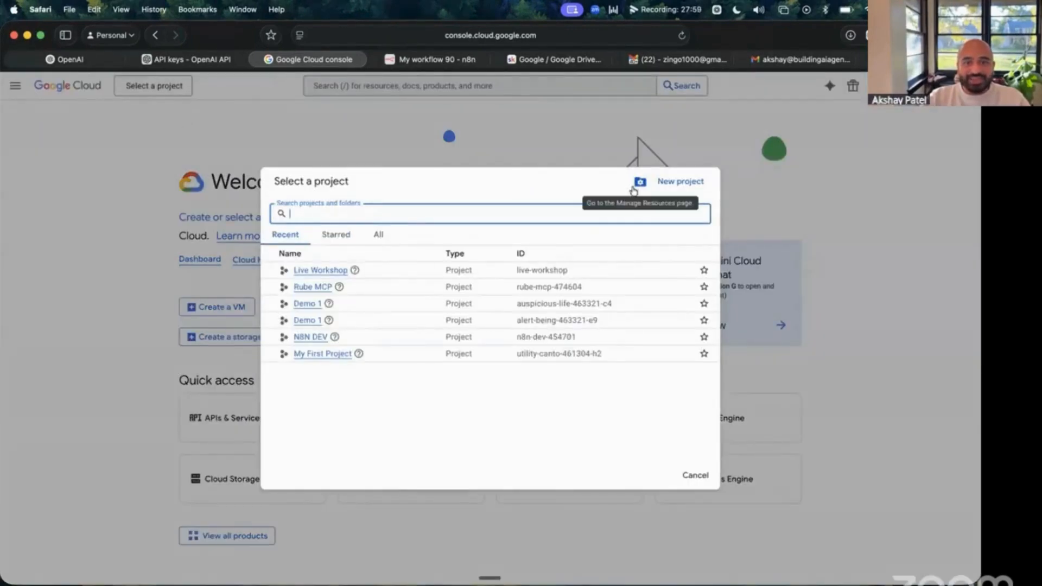
click(672, 187)
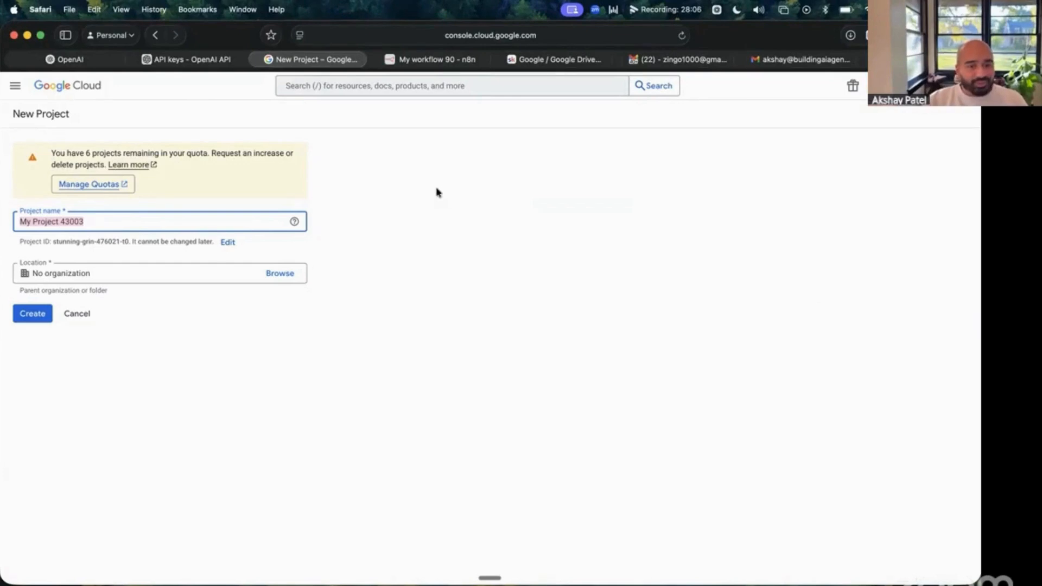
text(Live)
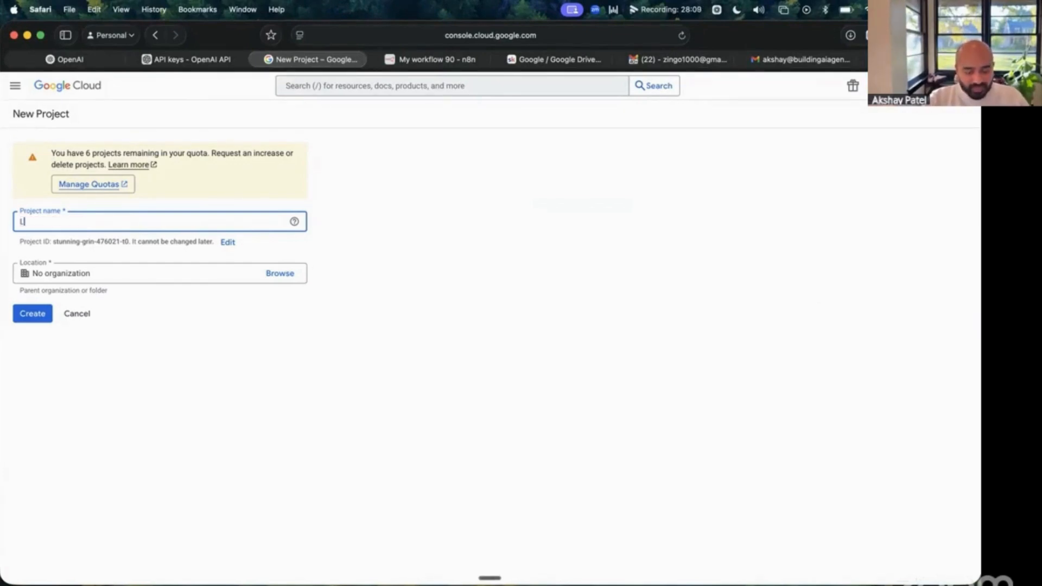
key(BackSpace)
key(BackSpace)
key(BackSpace)
key(BackSpace)
text(Personal Gmai)
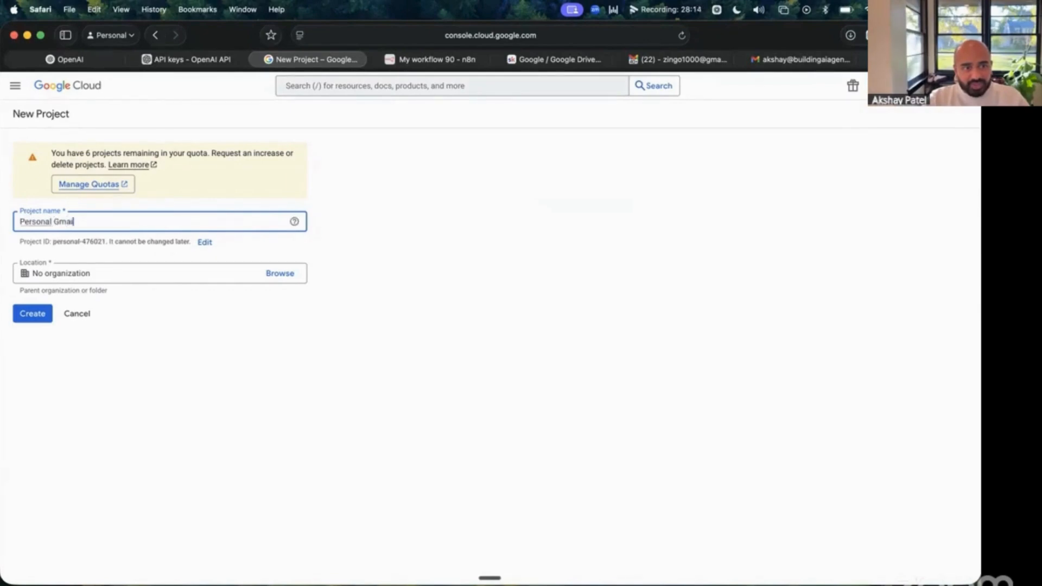
text(l Agent)
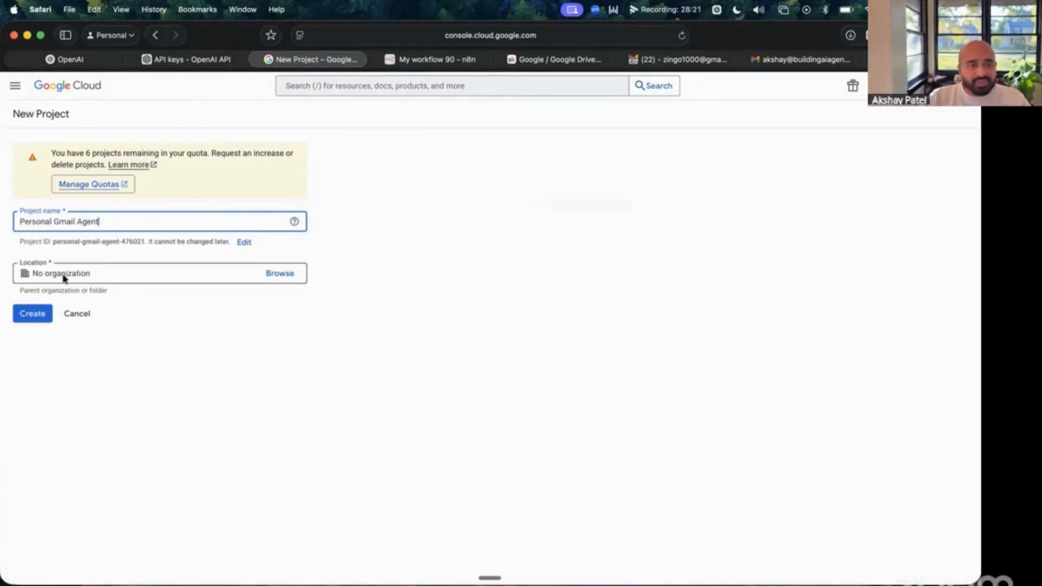
click(32, 315)
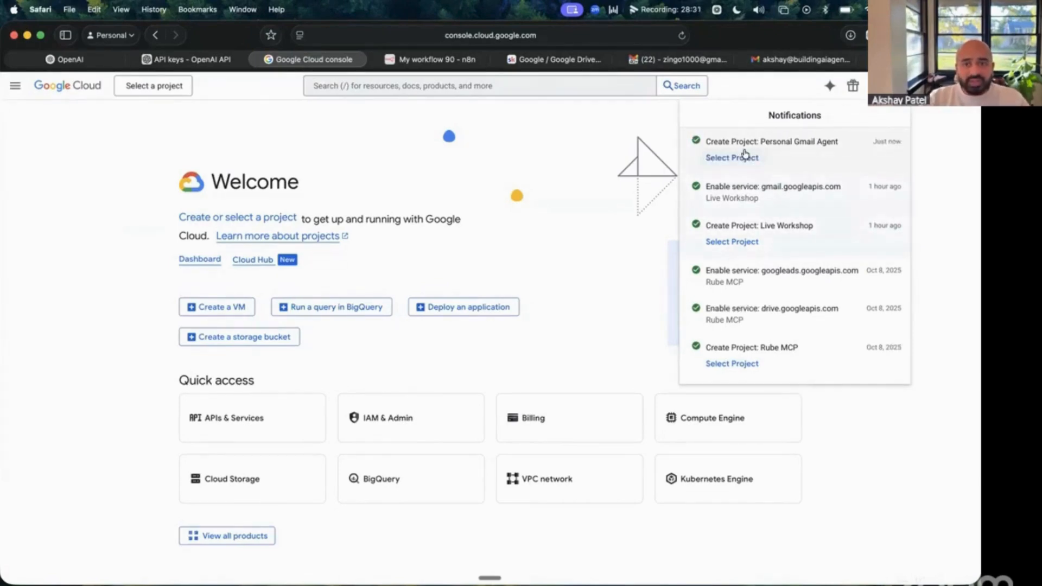
click(738, 159)
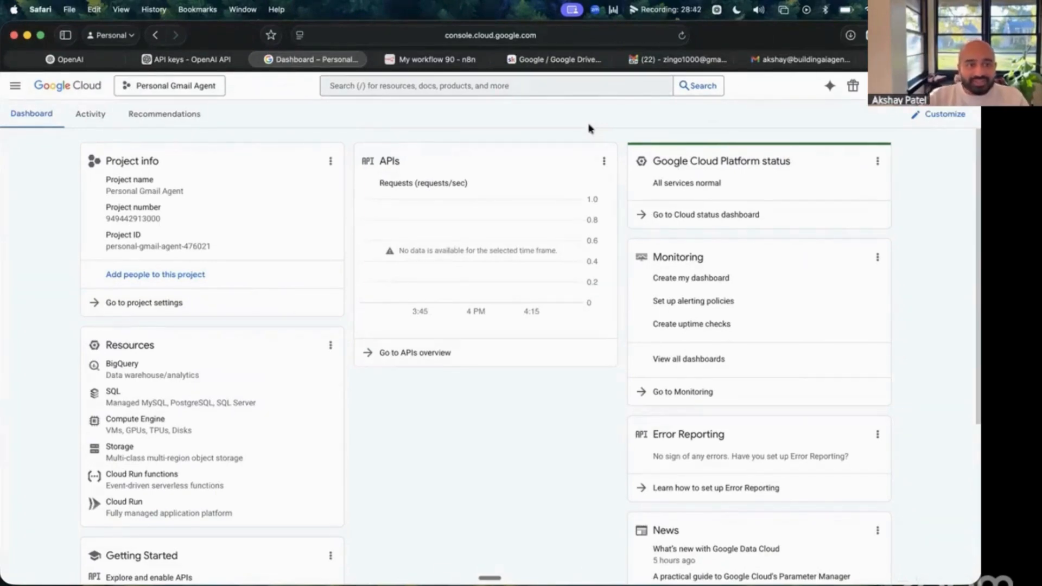
- Search the console for 'gmail' and enable the Gmail API
click(454, 87)
text(gmail)
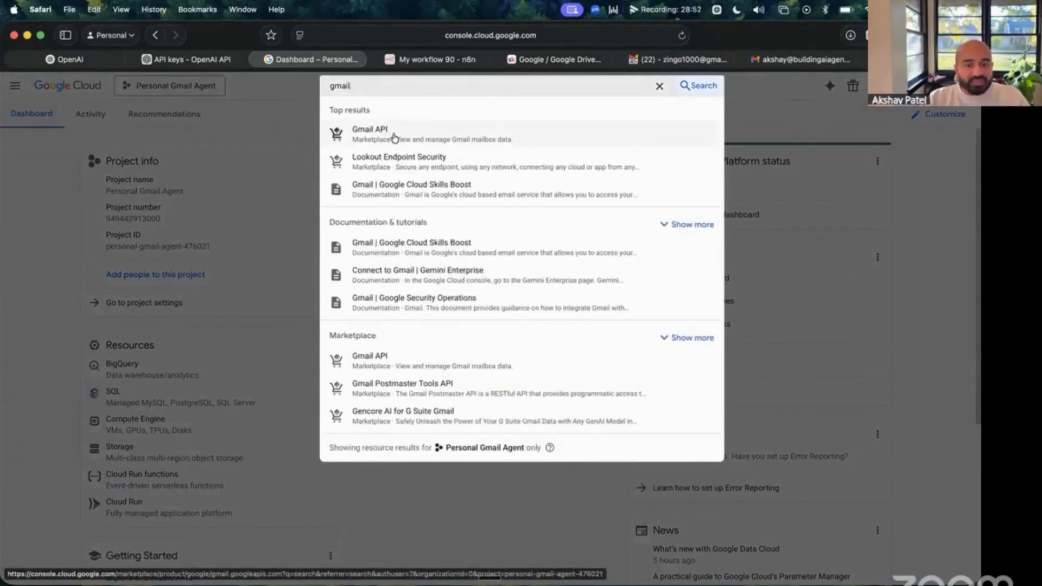
click(395, 138)
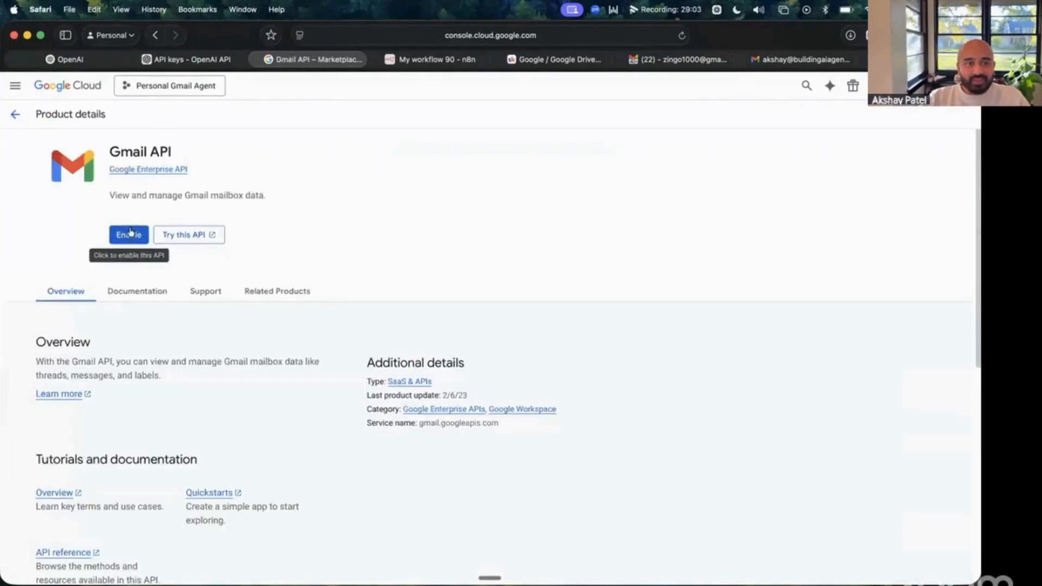
click(131, 233)
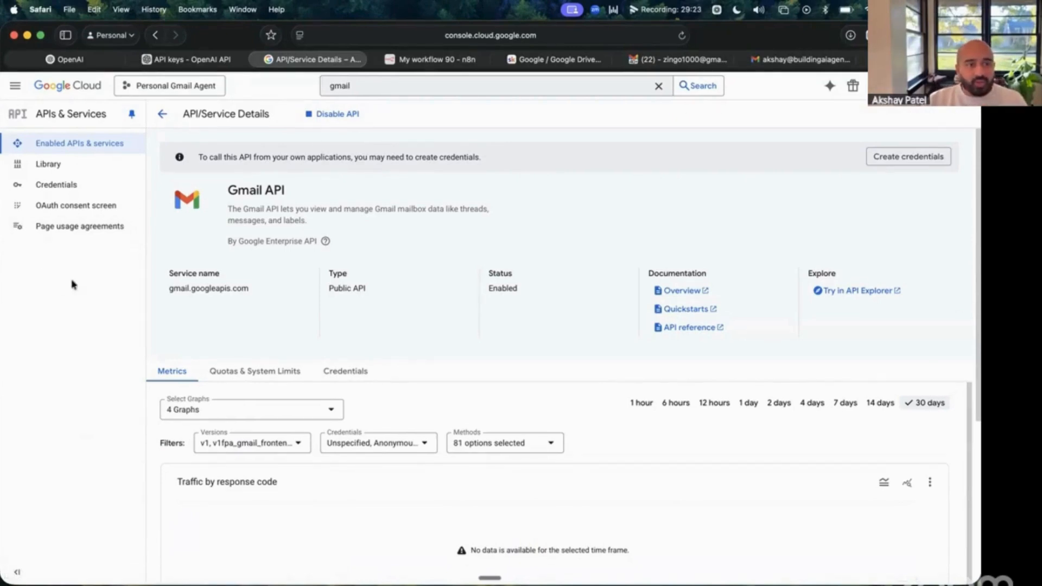
- Start the OAuth consent setup with app name 'Email Agent' and the account's support email
click(60, 209)
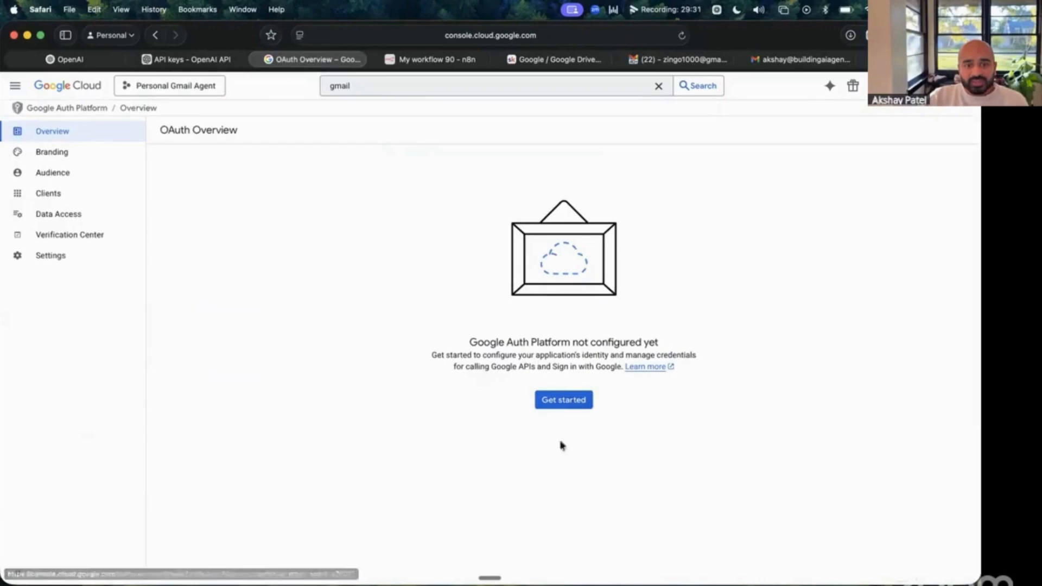
click(564, 402)
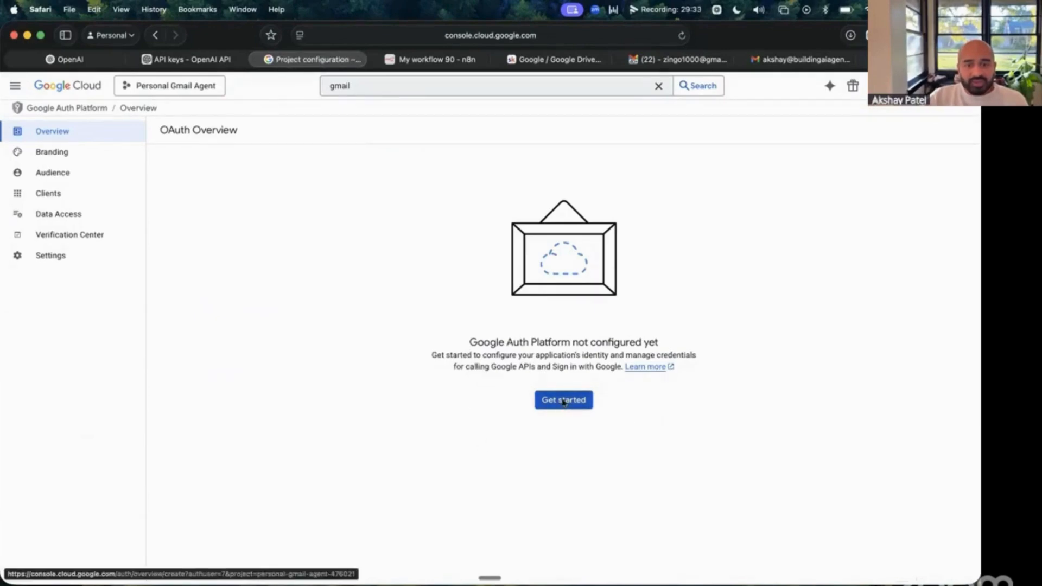
click(247, 198)
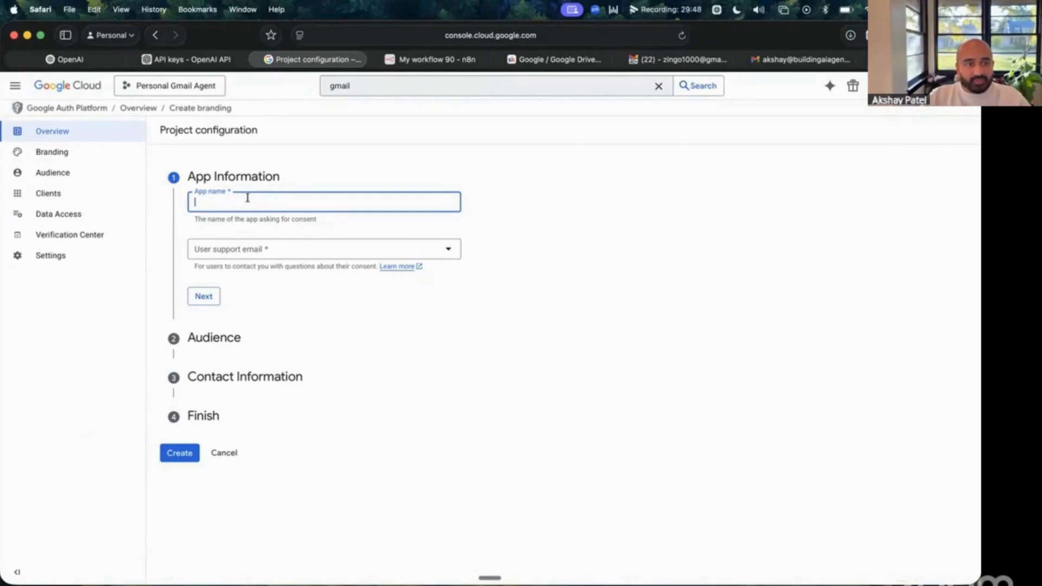
text(Email Agent)
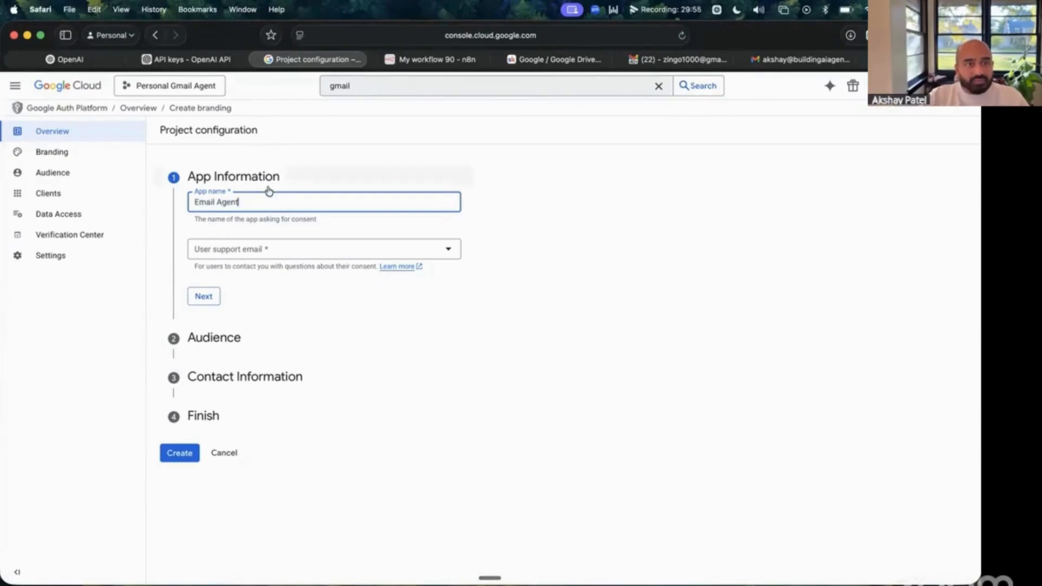
click(277, 253)
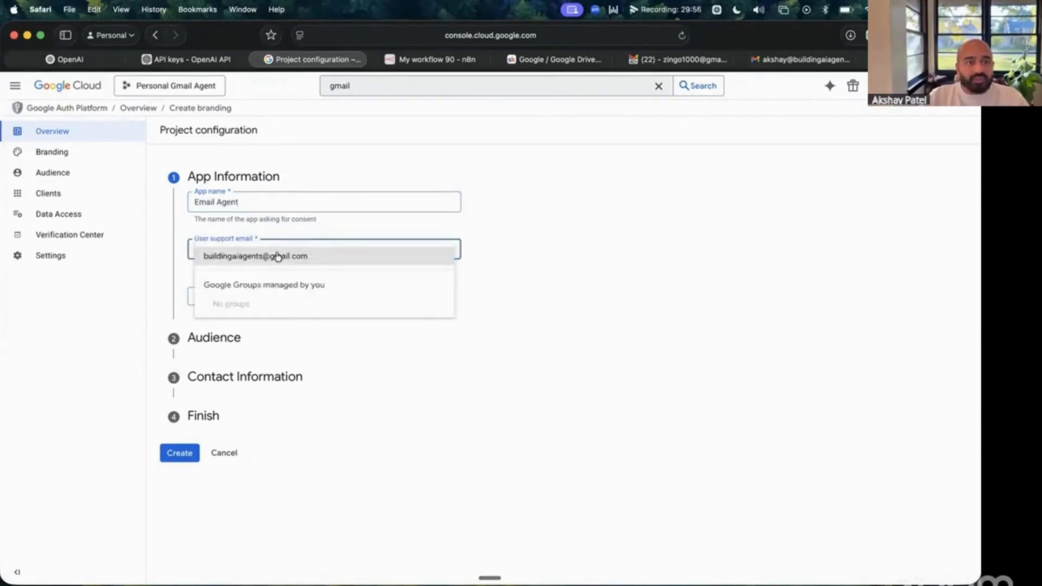
click(321, 258)
click(325, 260)
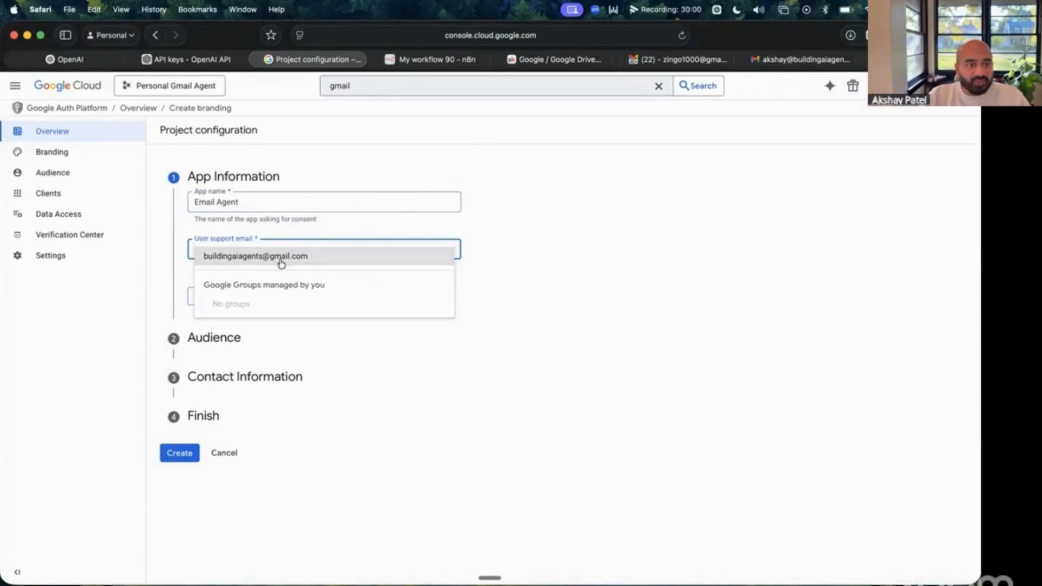
click(282, 261)
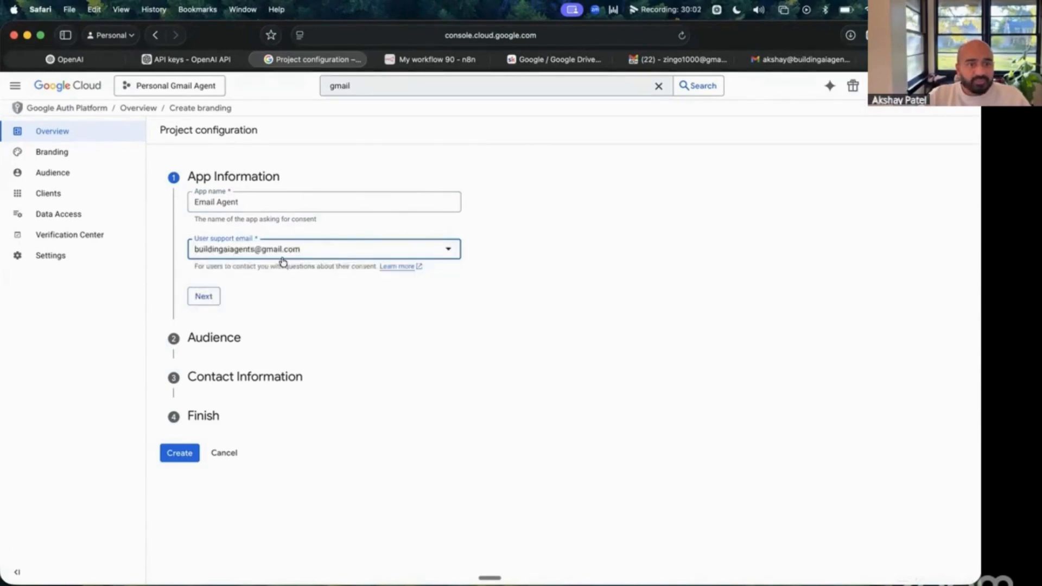
- Choose the External audience, enter the contact email, accept the User Data Policy, and create
click(204, 297)
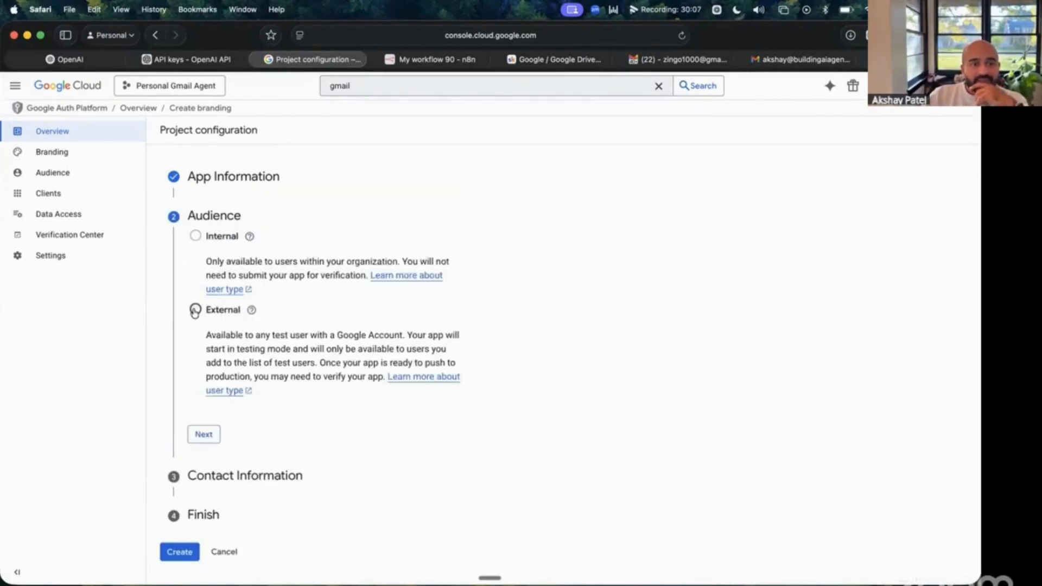
click(195, 311)
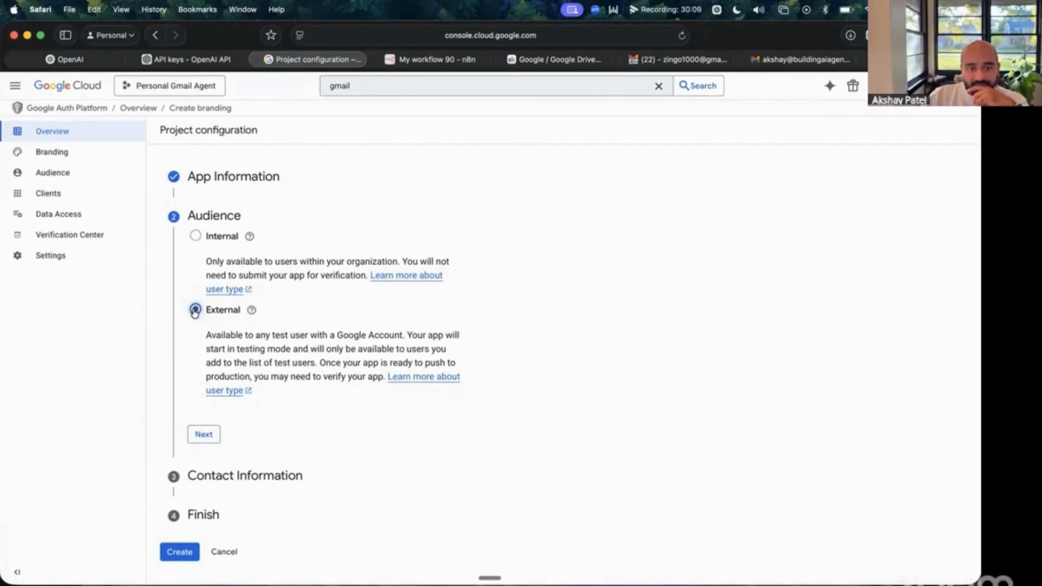
click(204, 435)
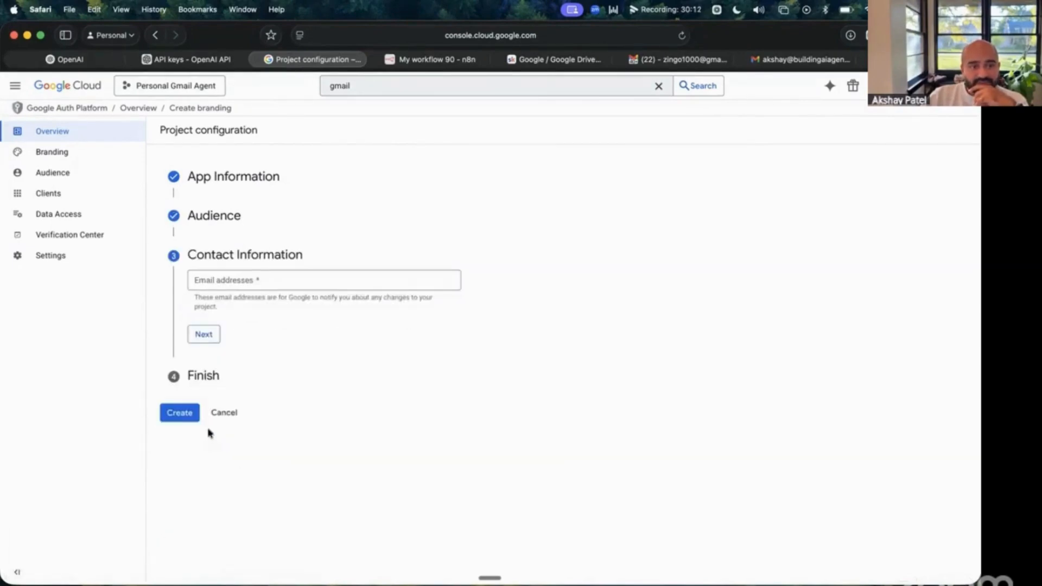
click(261, 283)
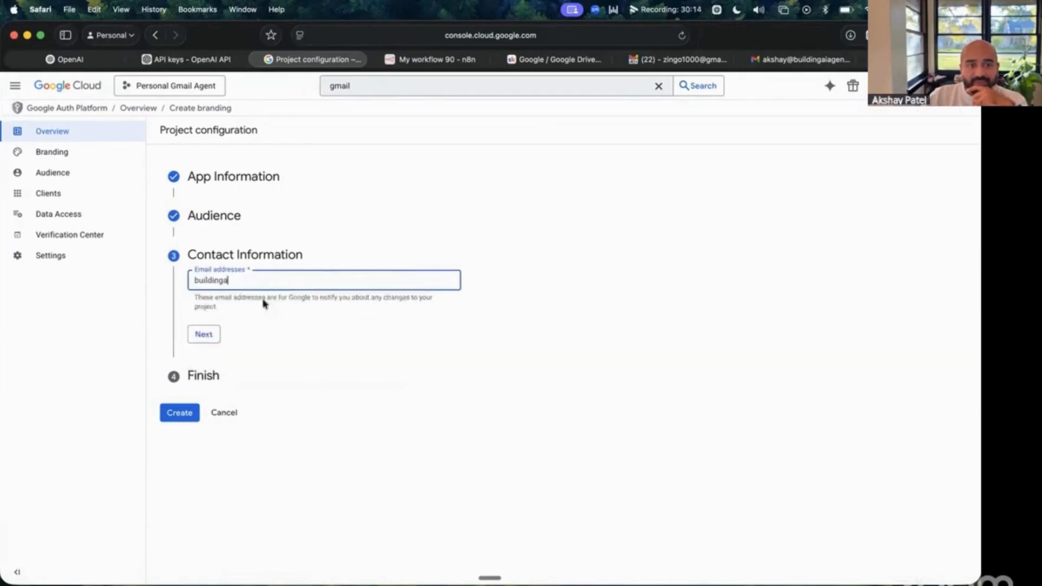
click(237, 327)
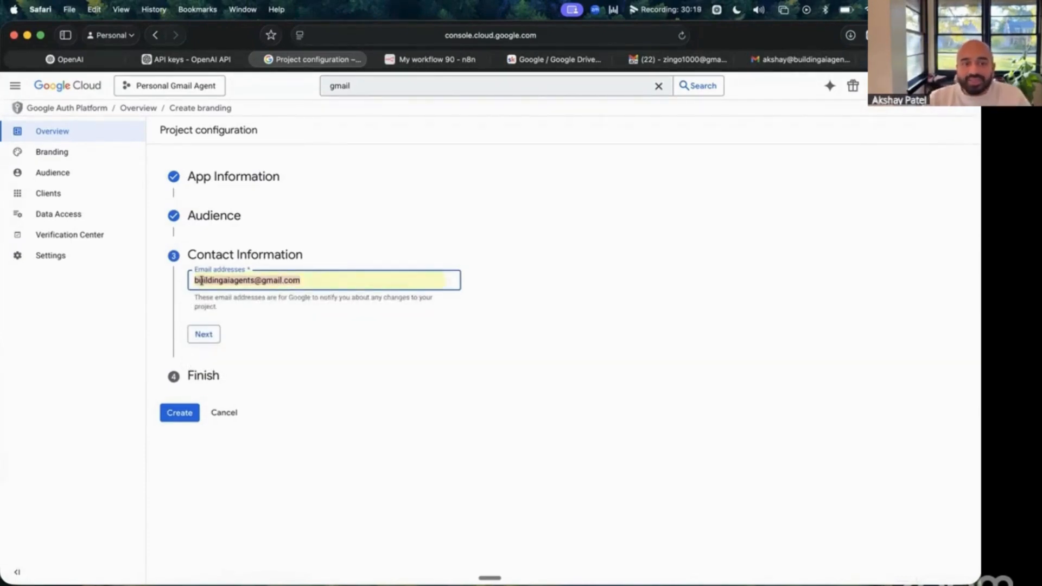
click(206, 336)
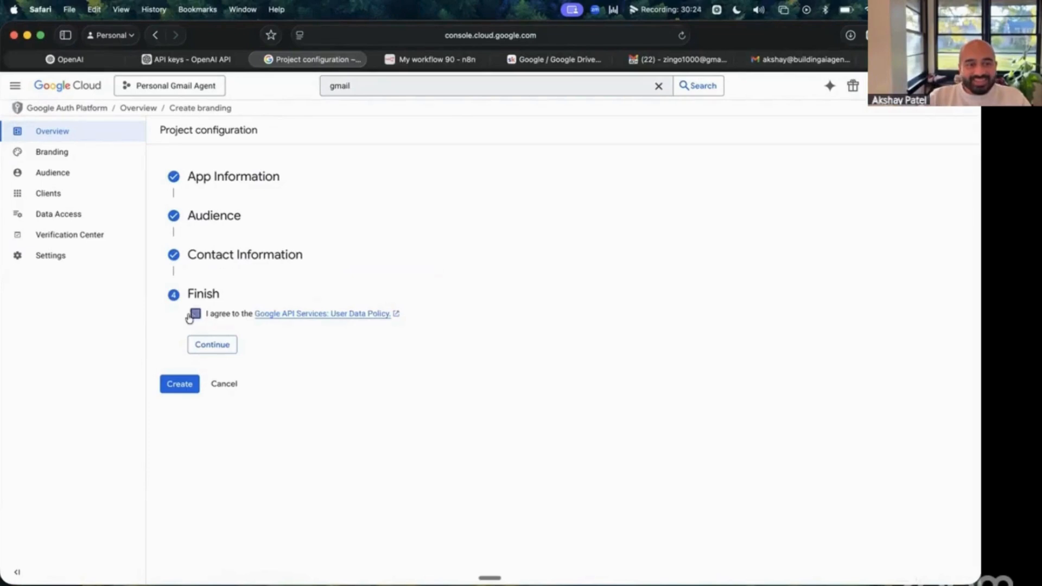
click(196, 314)
click(213, 348)
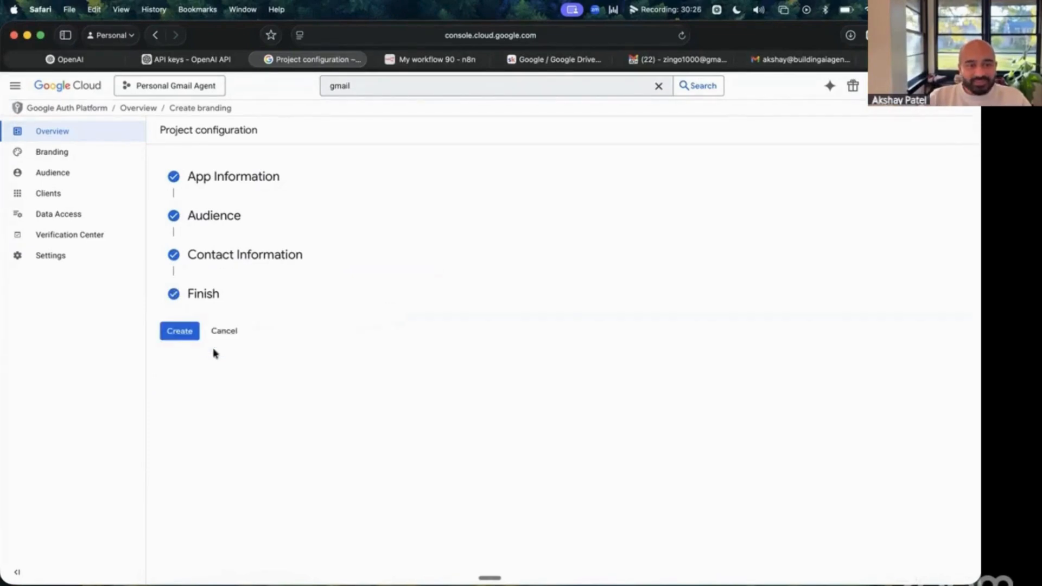
click(178, 333)
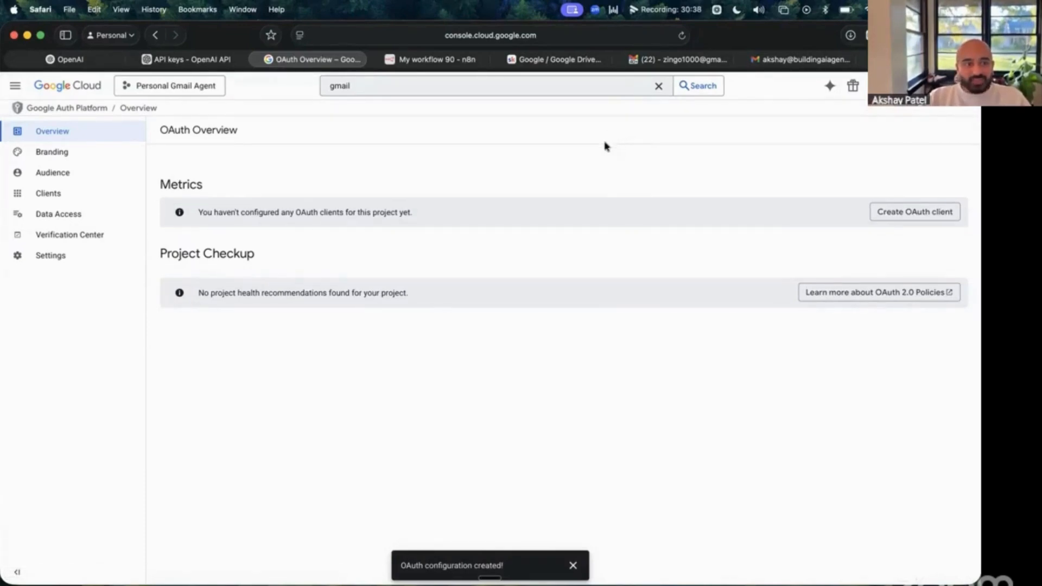
- Go to APIs & Services Credentials and start a new OAuth client ID
click(14, 85)
mouse_move(51, 248)
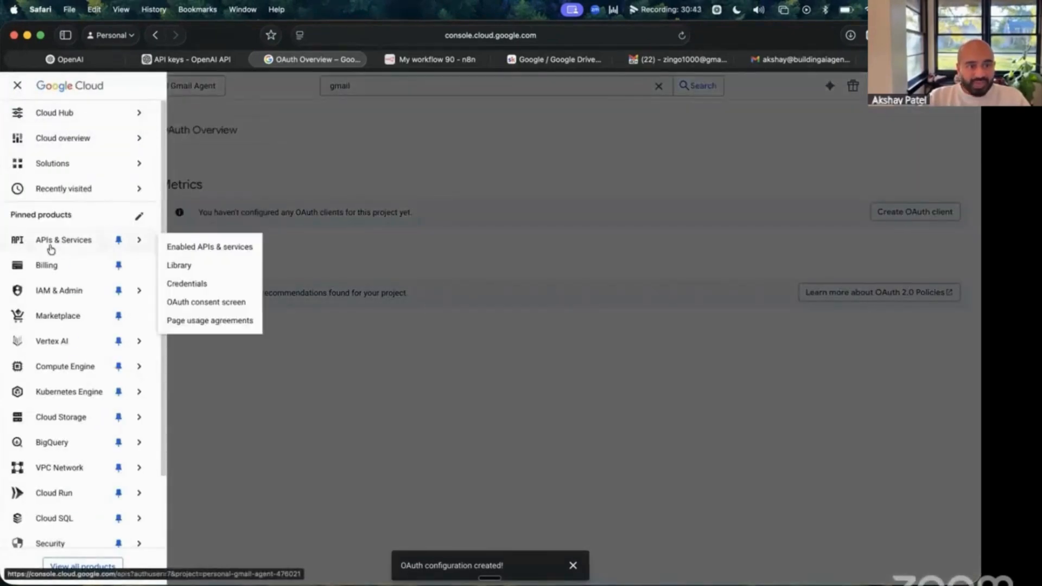
click(223, 286)
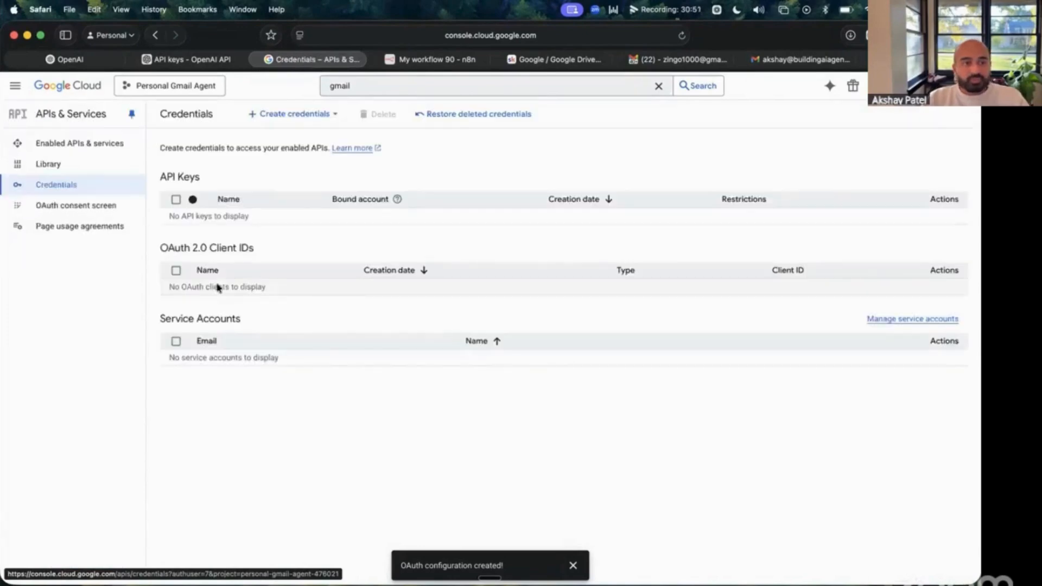
click(323, 120)
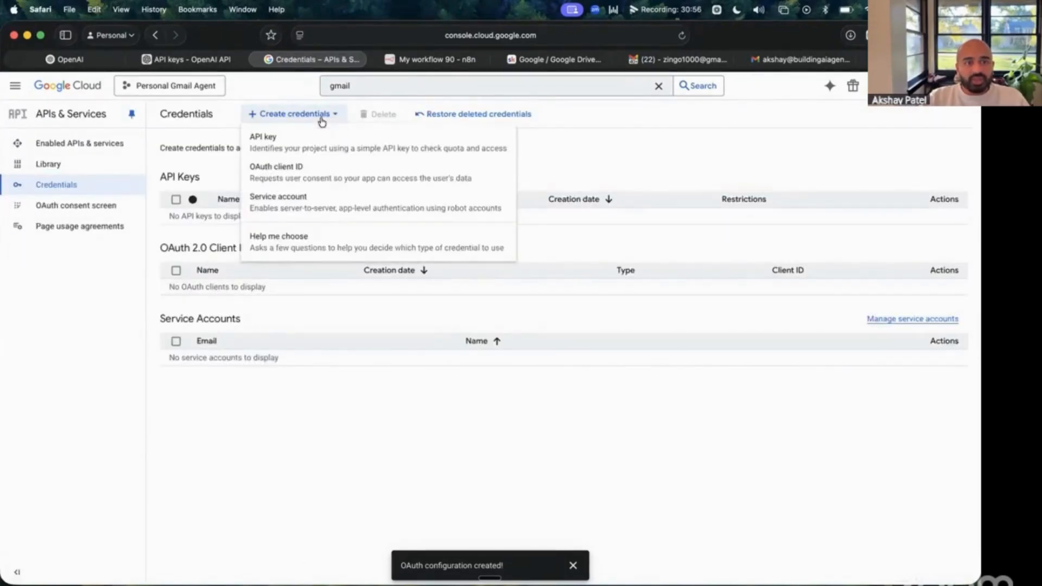
click(292, 176)
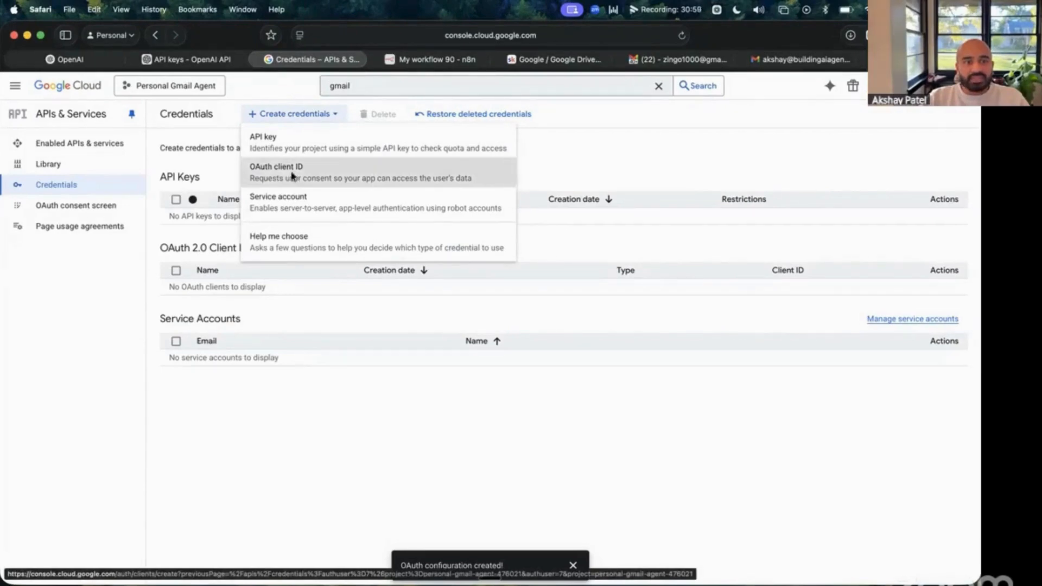
- Set the client's application type to Web application and its name to 'Email Agent Client'
click(292, 217)
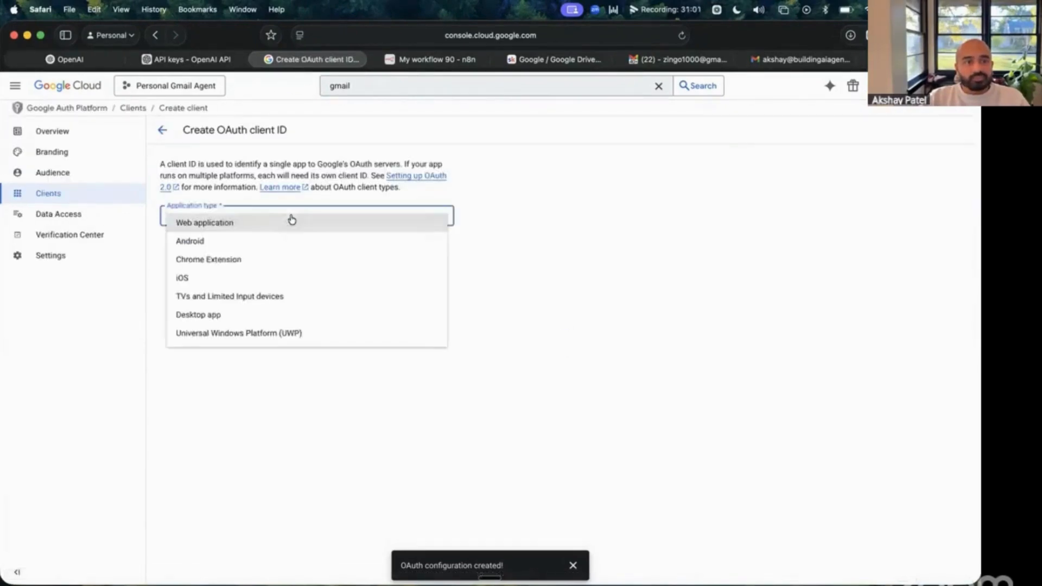
click(248, 228)
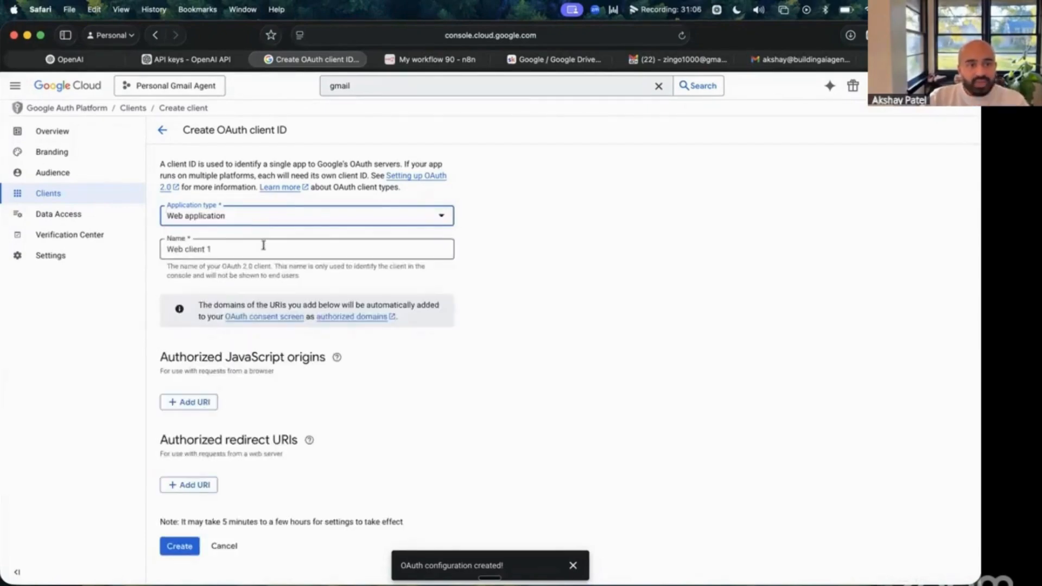
drag(264, 247, 142, 238)
text(App)
key(BackSpace)
key(BackSpace)
key(BackSpace)
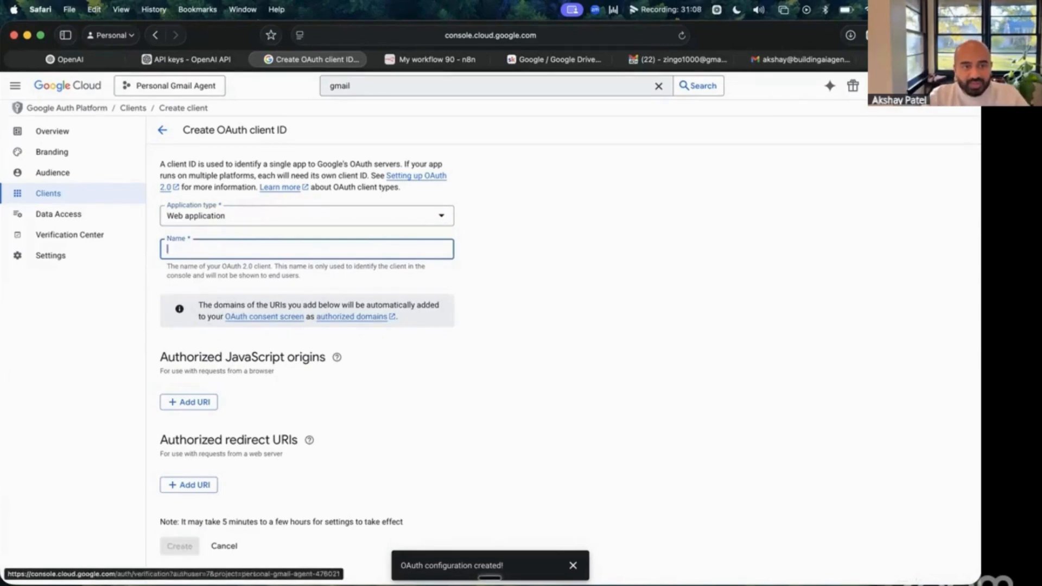
text(Email )
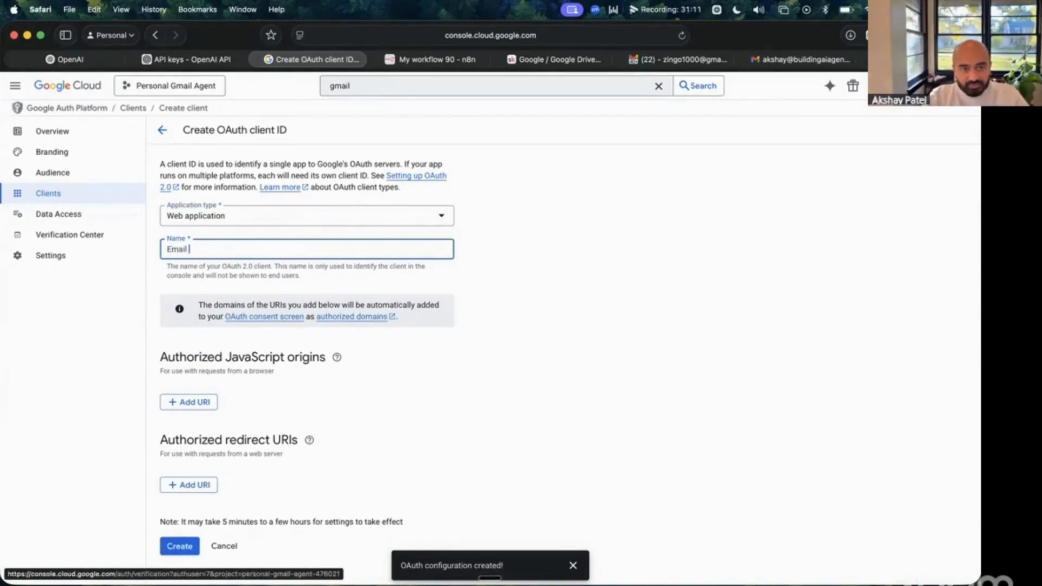
text(Agent Client)
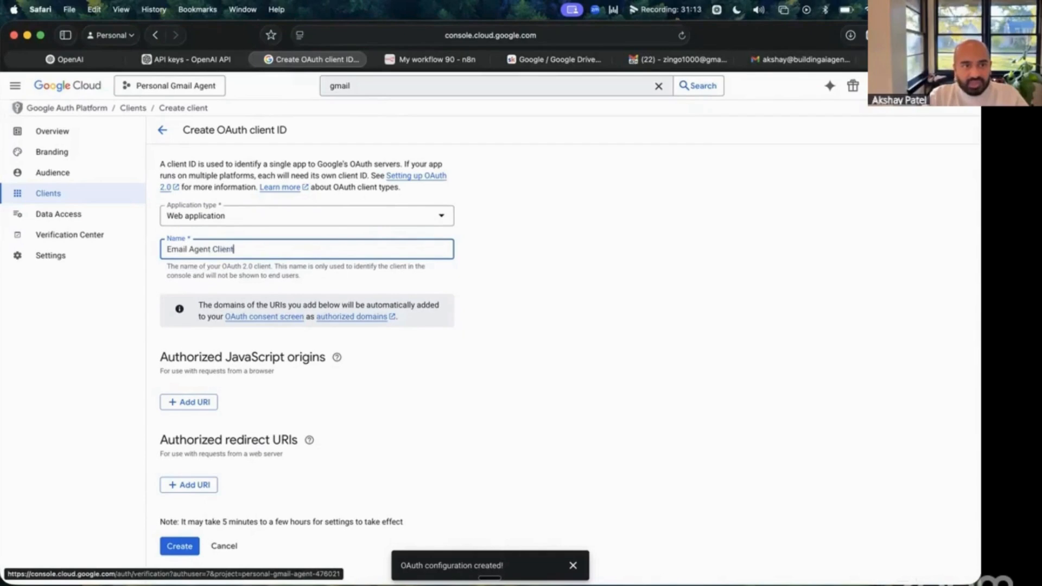
click(534, 408)
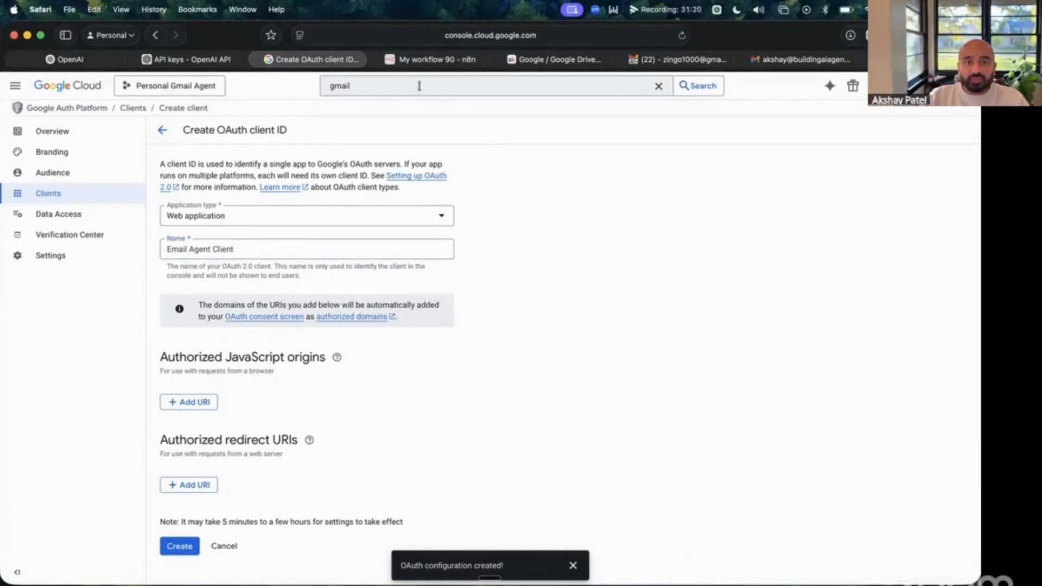
- Leave the redirect URIs empty and create the Email Agent Client OAuth client
click(444, 62)
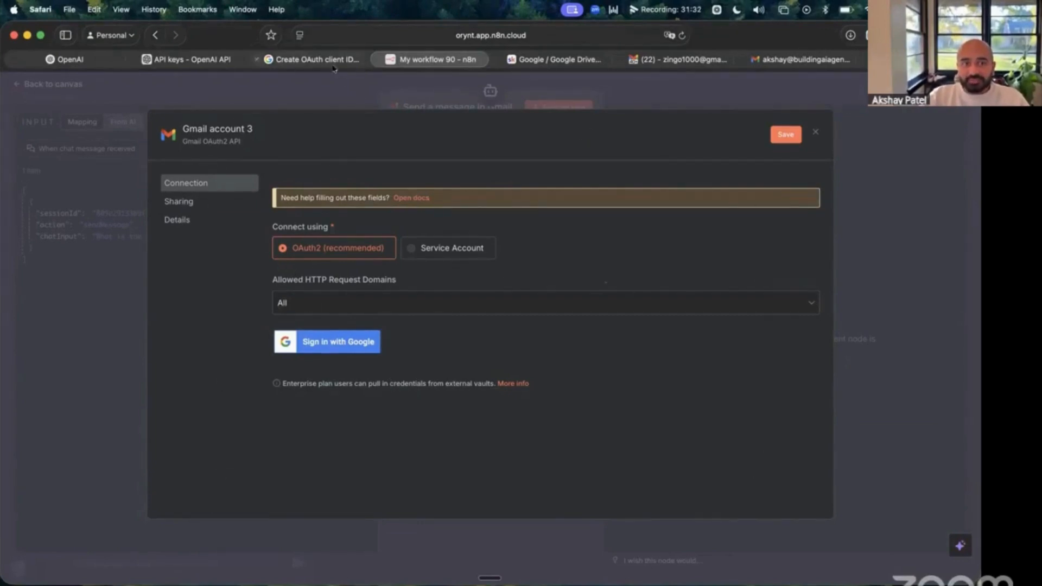
click(310, 59)
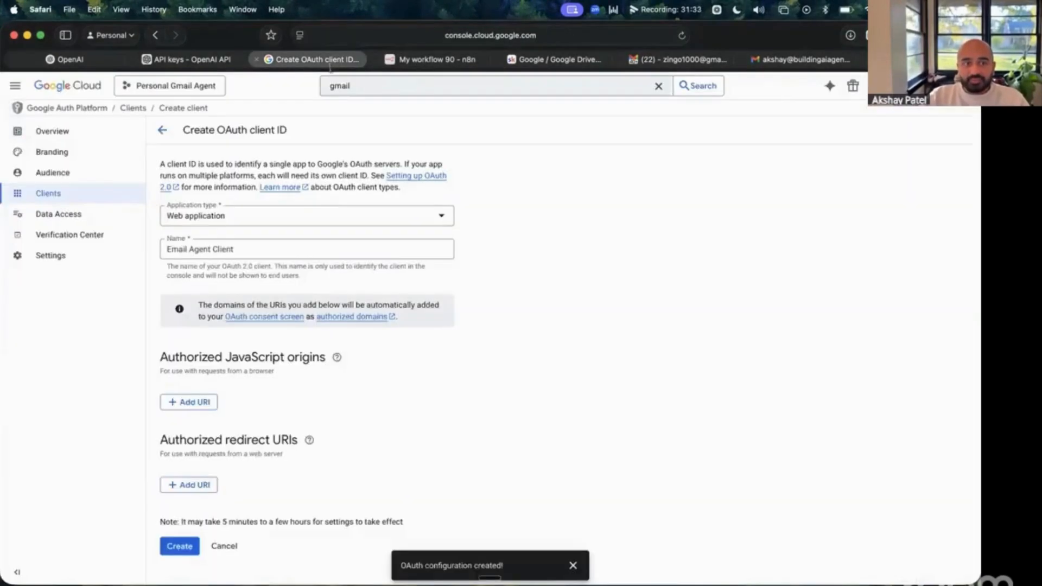
click(187, 486)
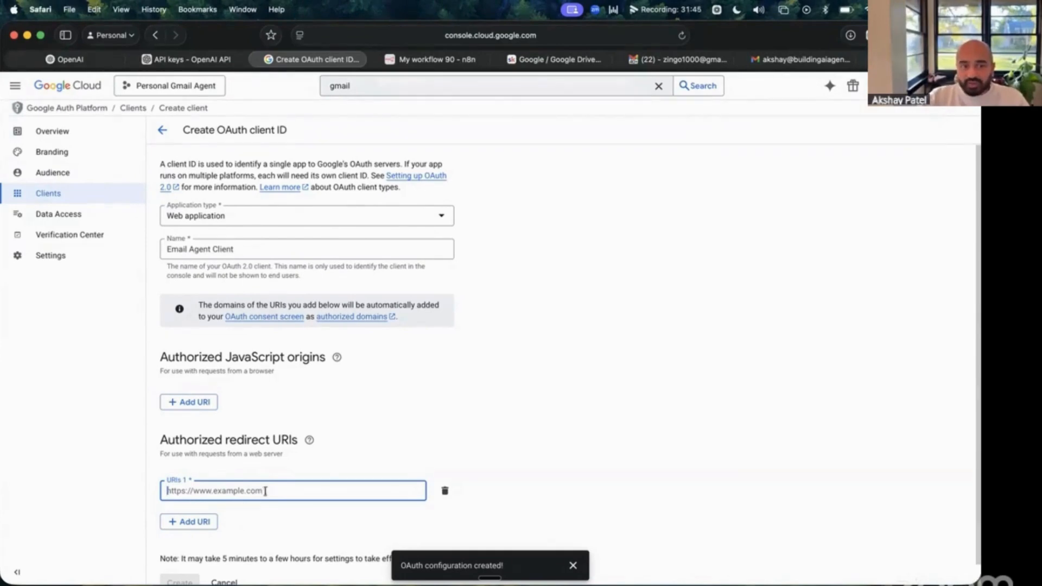
click(430, 59)
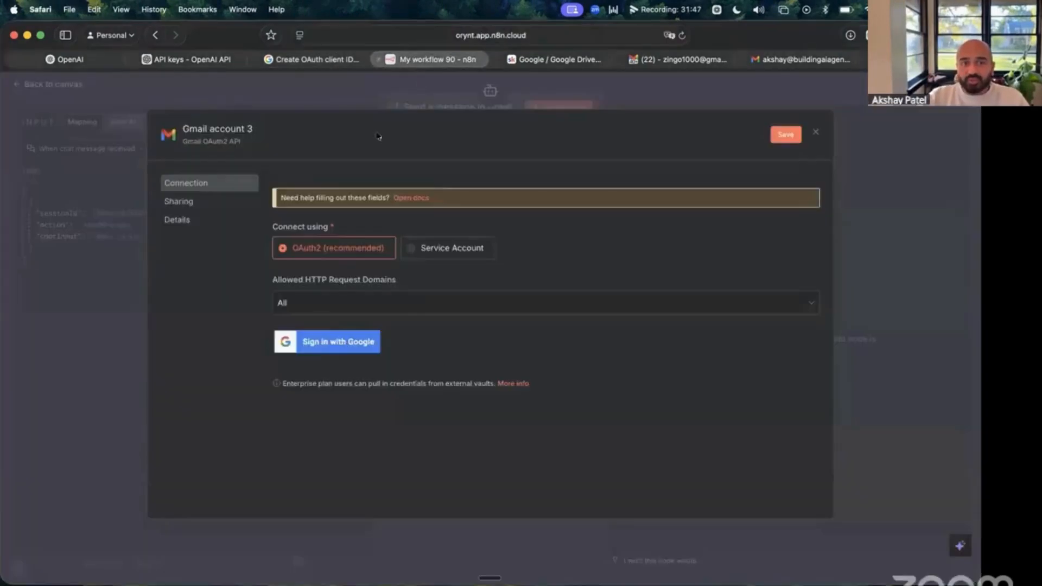
click(312, 59)
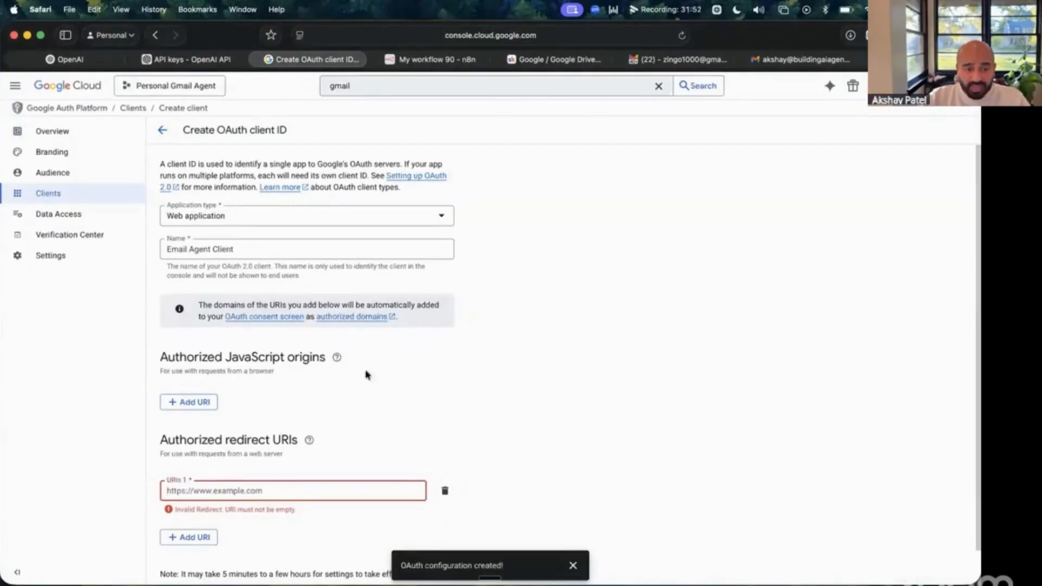
click(444, 491)
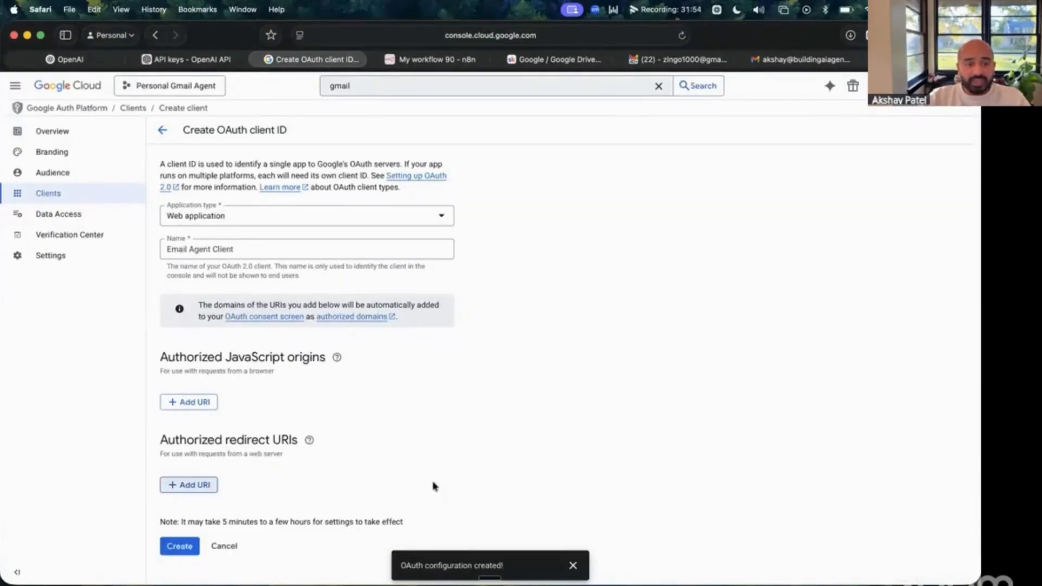
click(184, 553)
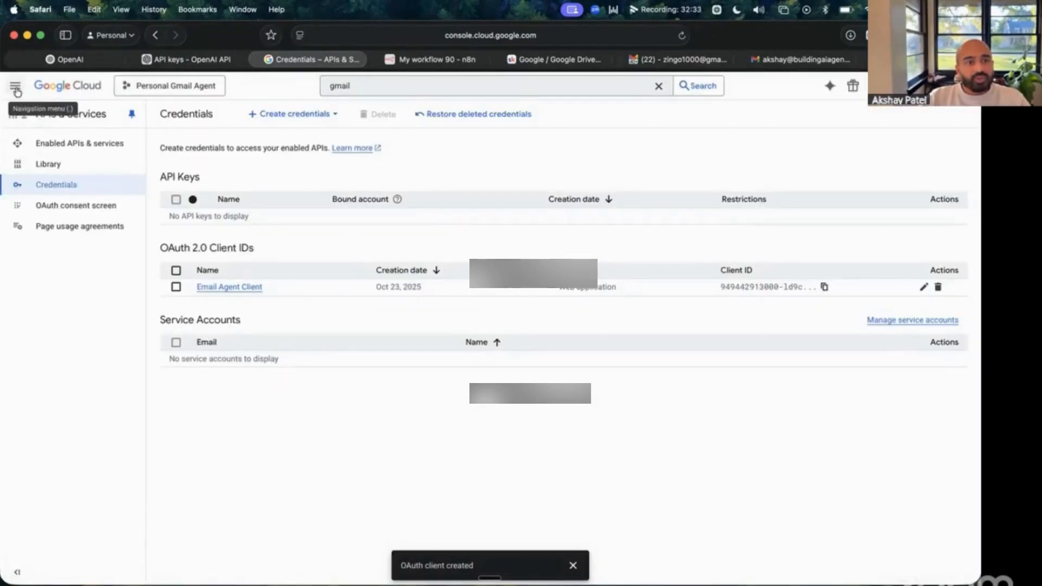
- Go to the OAuth consent screen's Audience page for the Personal Gmail Agent project
click(15, 87)
mouse_move(83, 244)
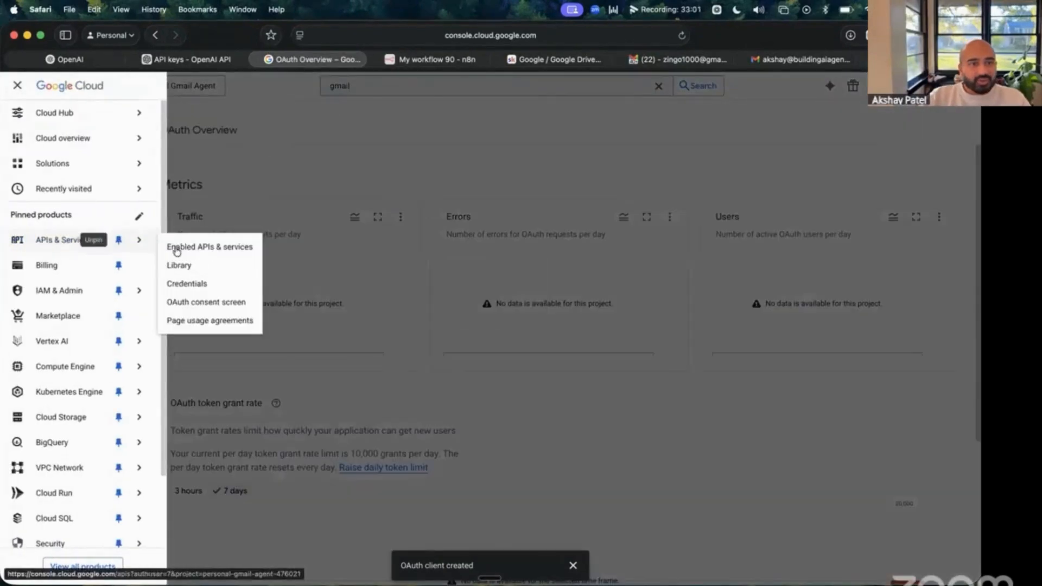
click(217, 301)
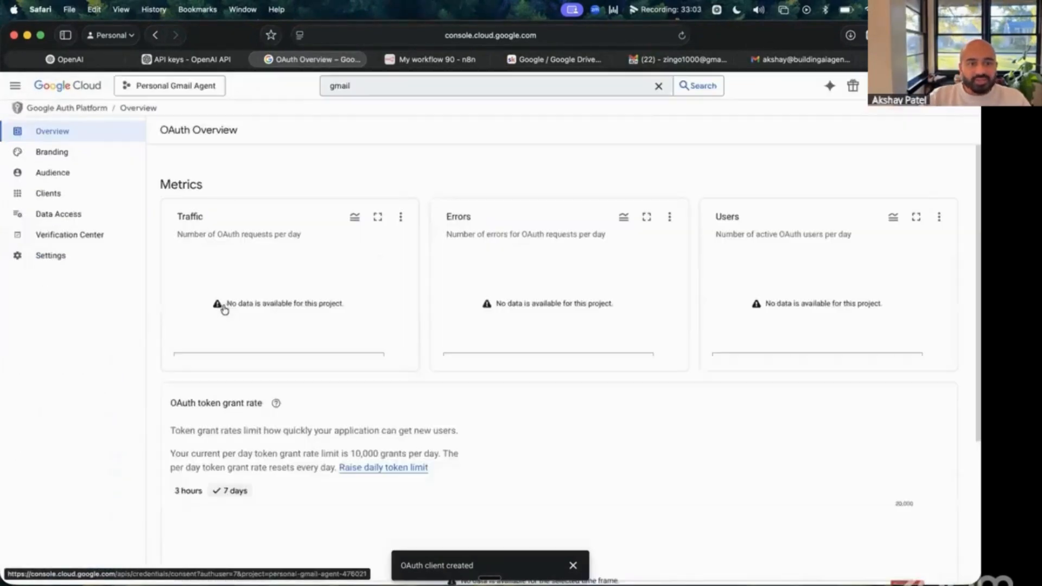
click(84, 178)
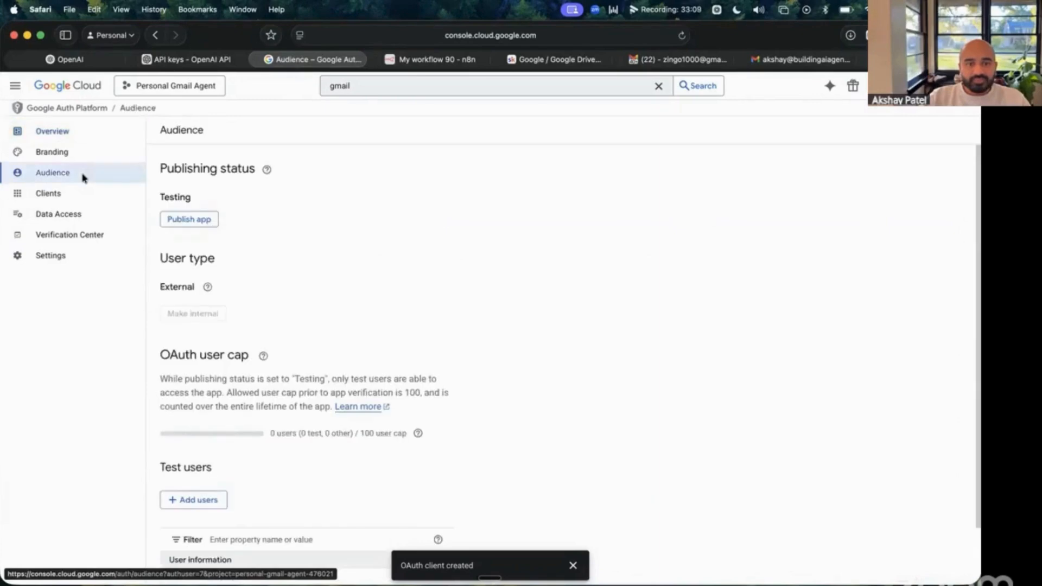
- Add the demo Gmail address as the app's test user, dropping the invalid entry, and save
click(214, 509)
click(637, 194)
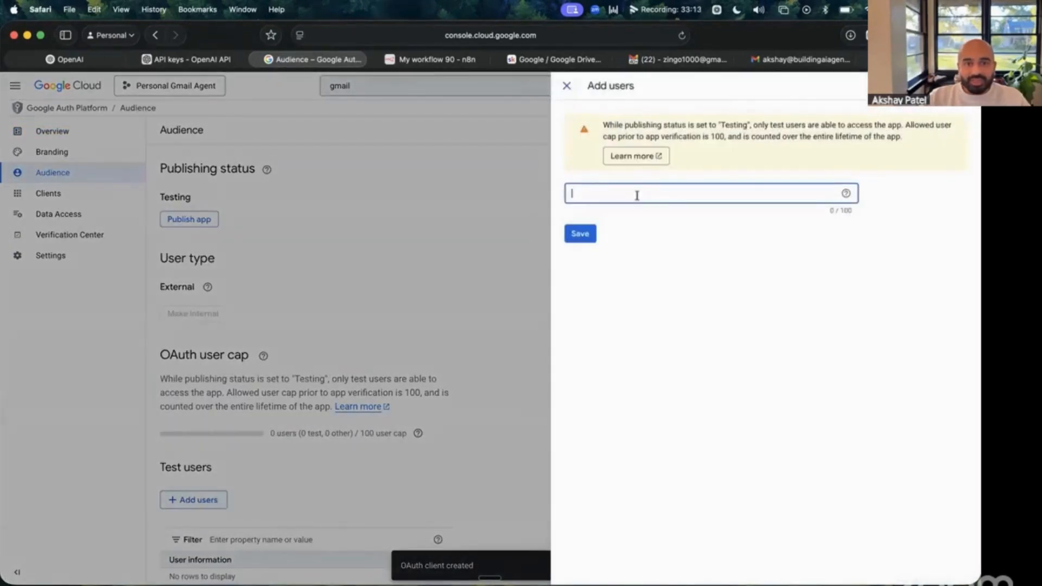
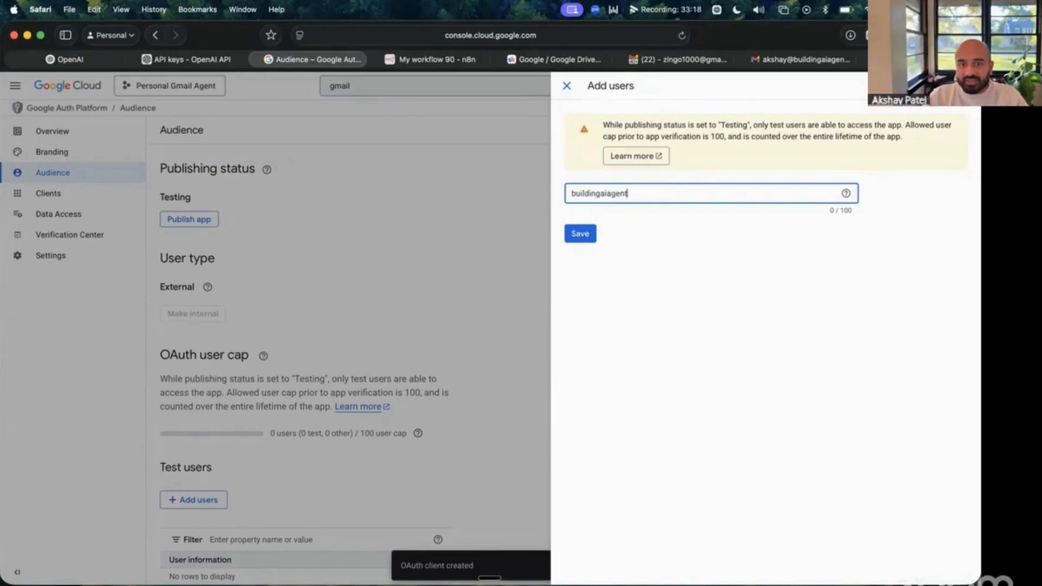
key(Return)
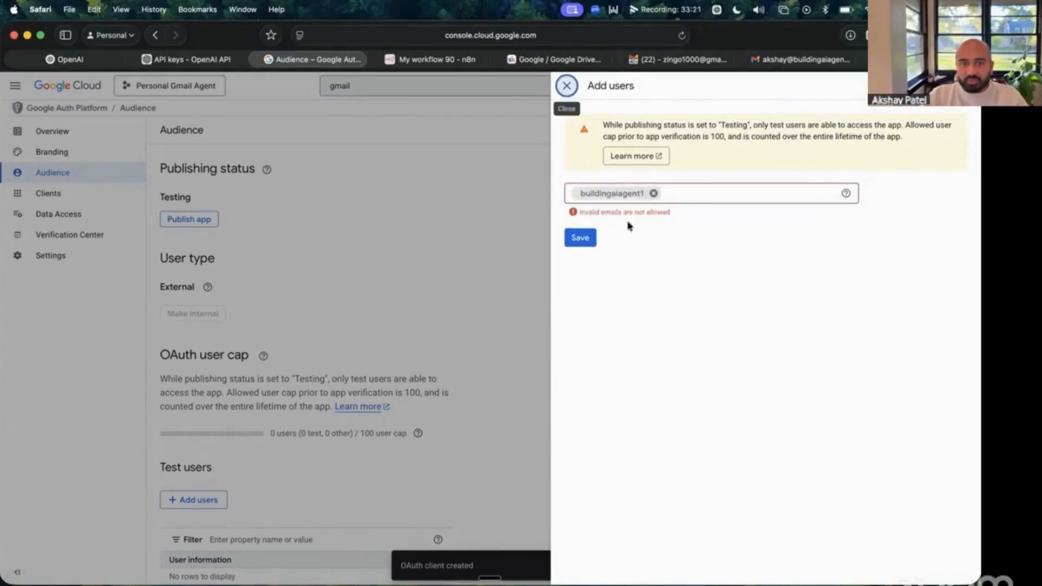
click(655, 193)
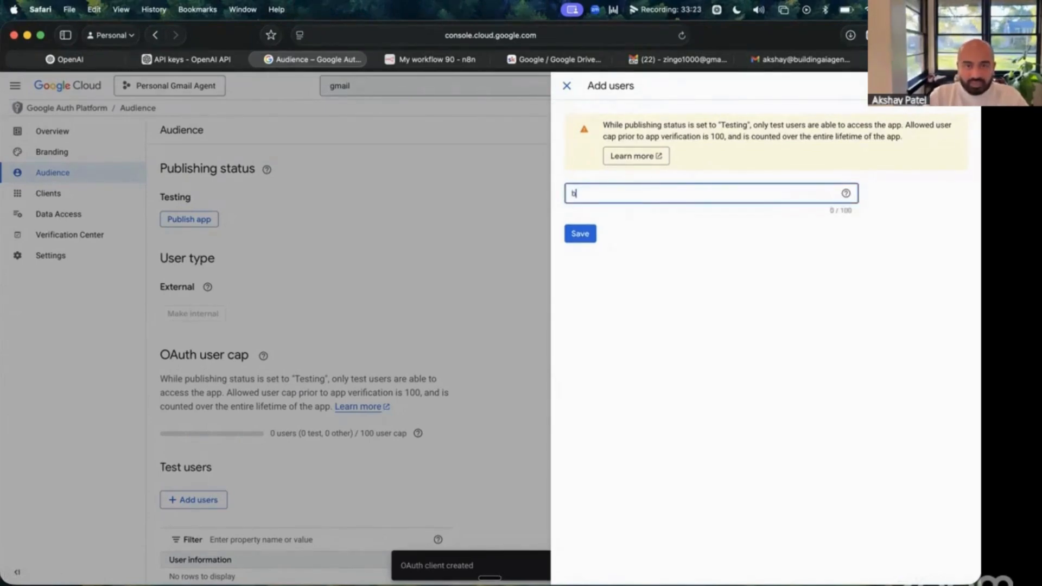
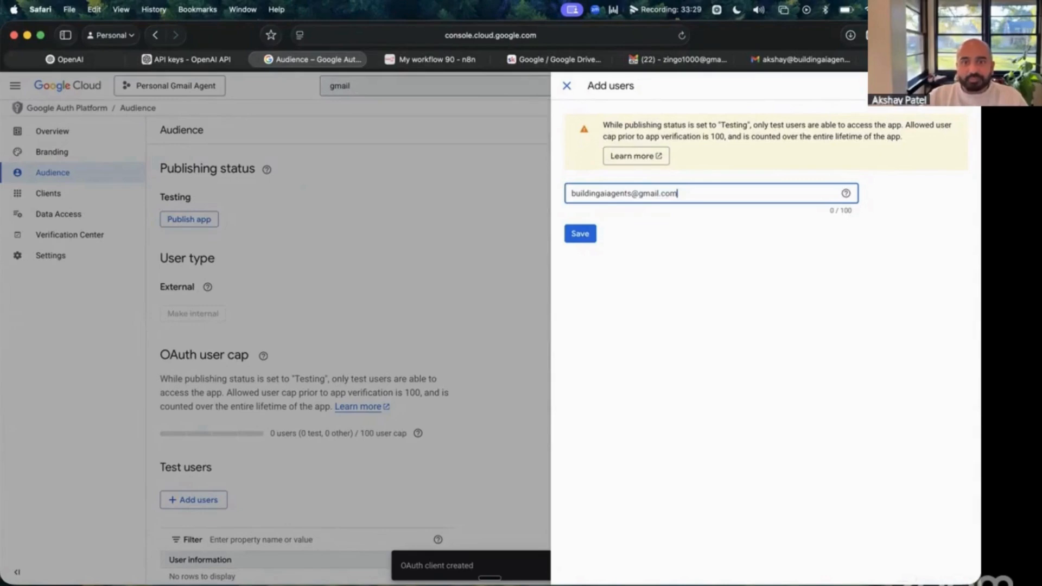
click(590, 239)
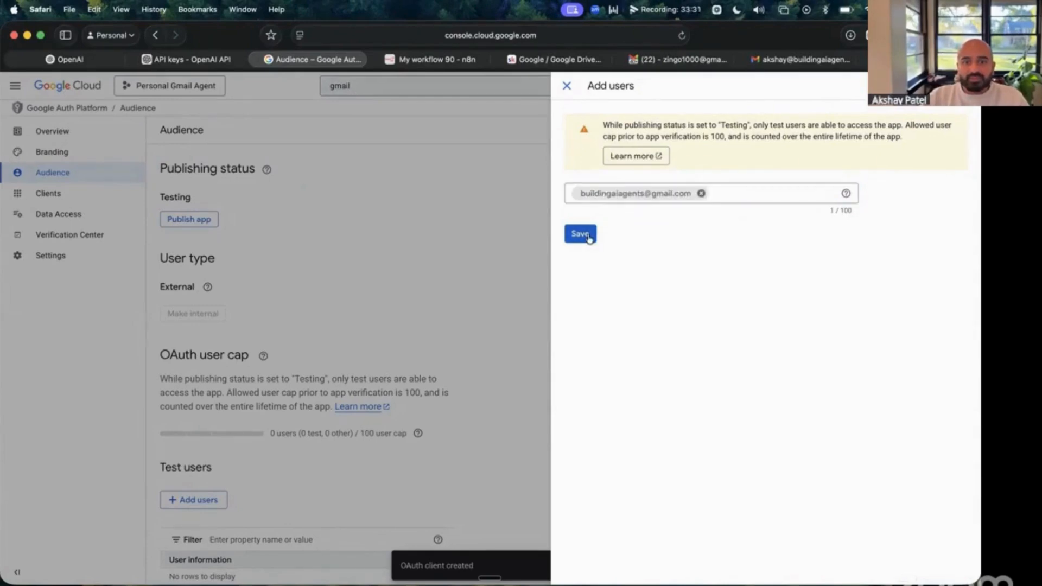
click(582, 235)
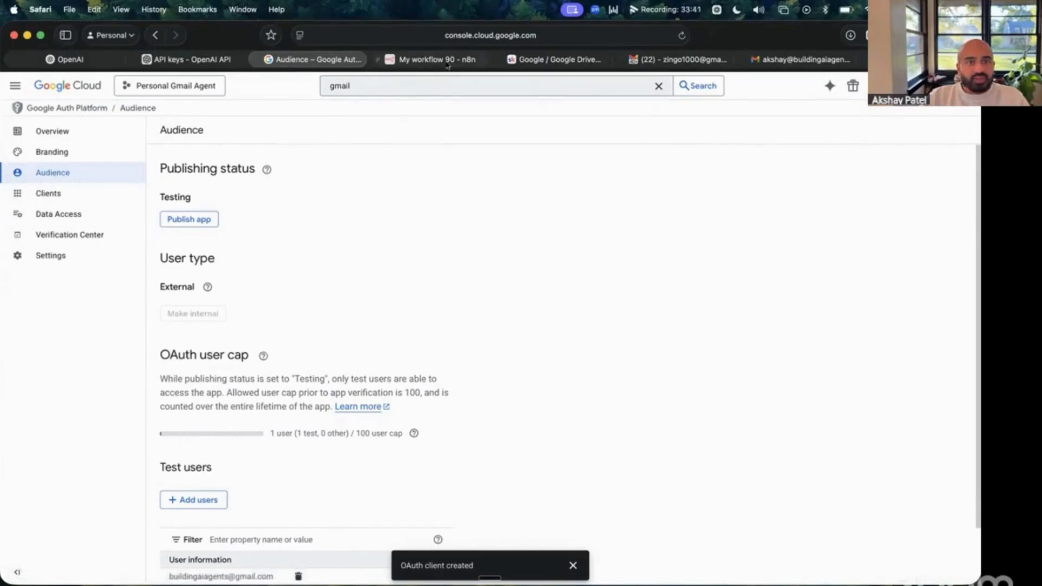
- Return to the n8n tab showing the Gmail account 3 OAuth2 credential dialog
scroll(382, 455, down, 3)
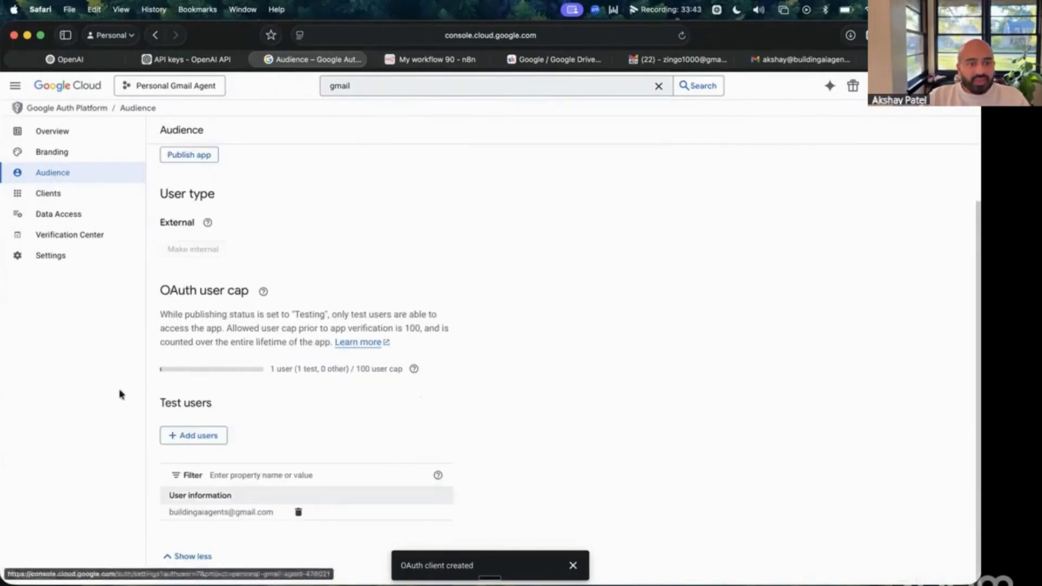
scroll(344, 196, up, 3)
click(431, 61)
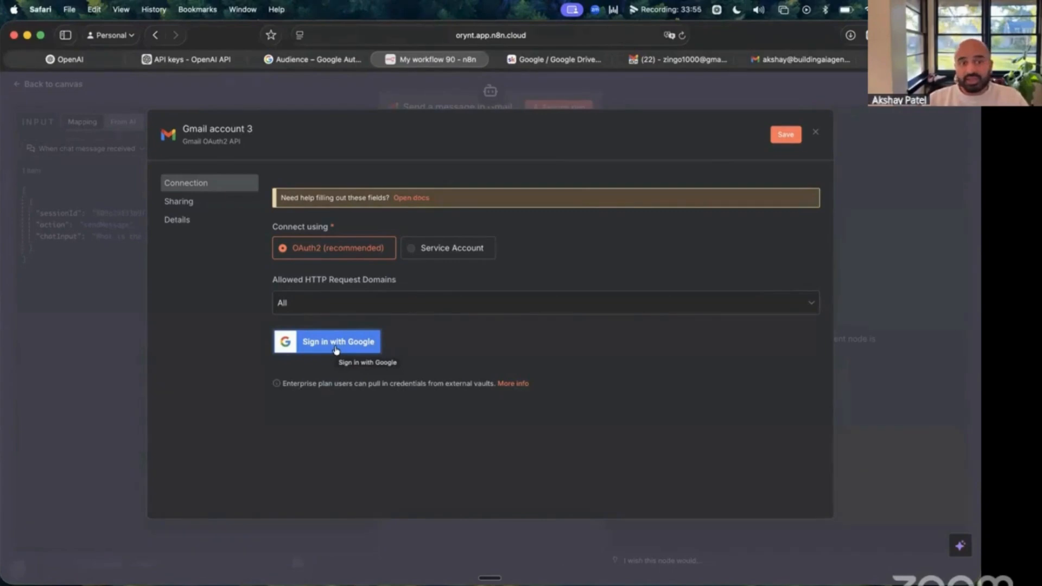
- Rename the Gmail credential to 'Live Workshop Email Agent', save it, and begin Google sign-in
click(227, 129)
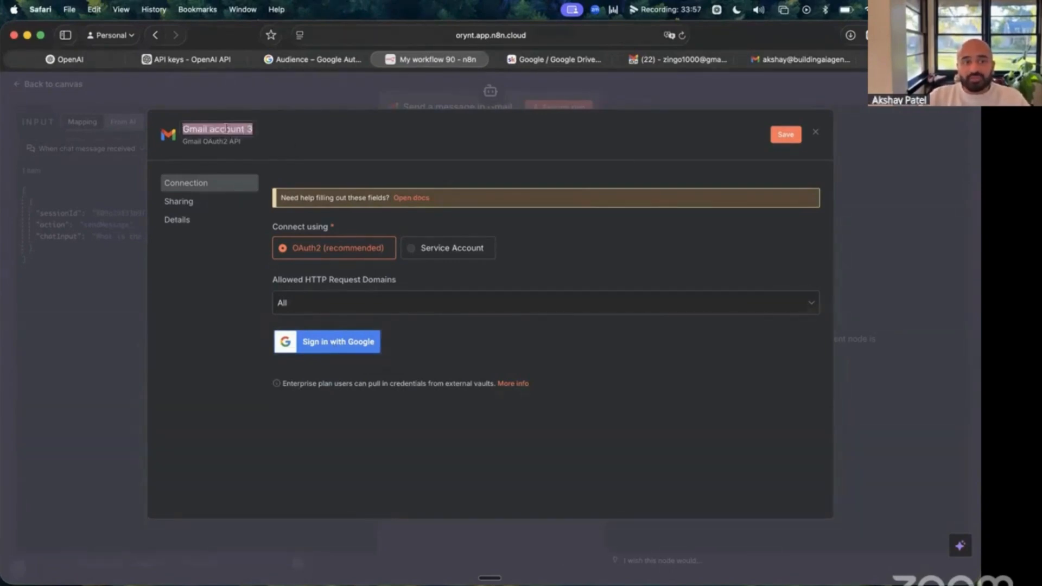
text(Live Work)
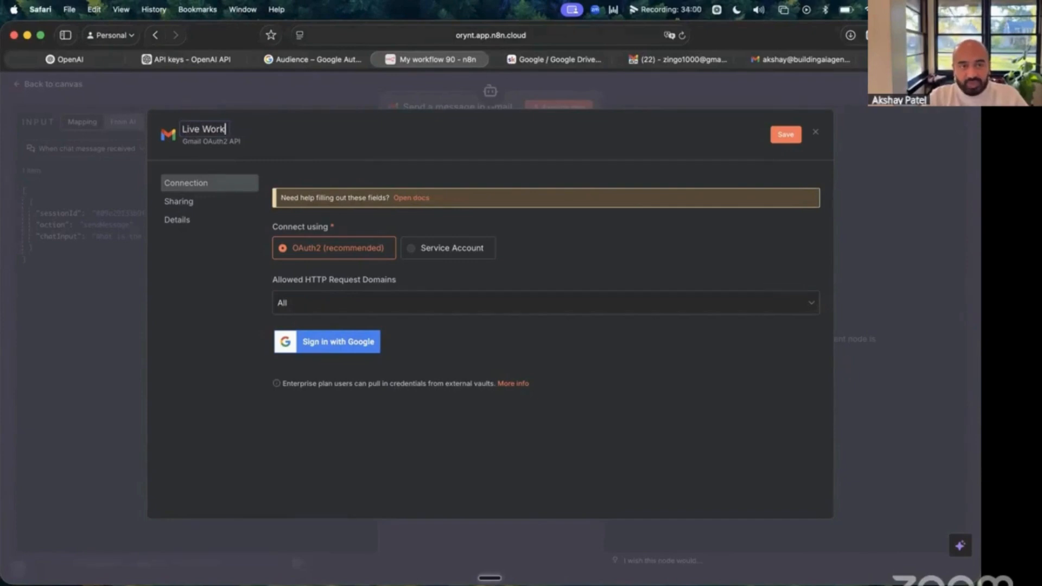
text(s)
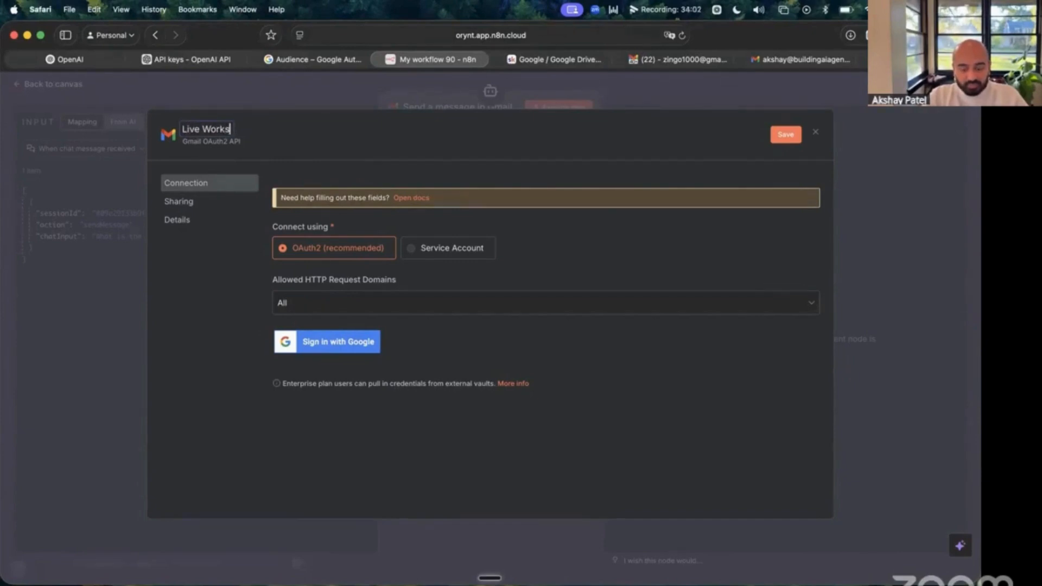
text(hop Ag)
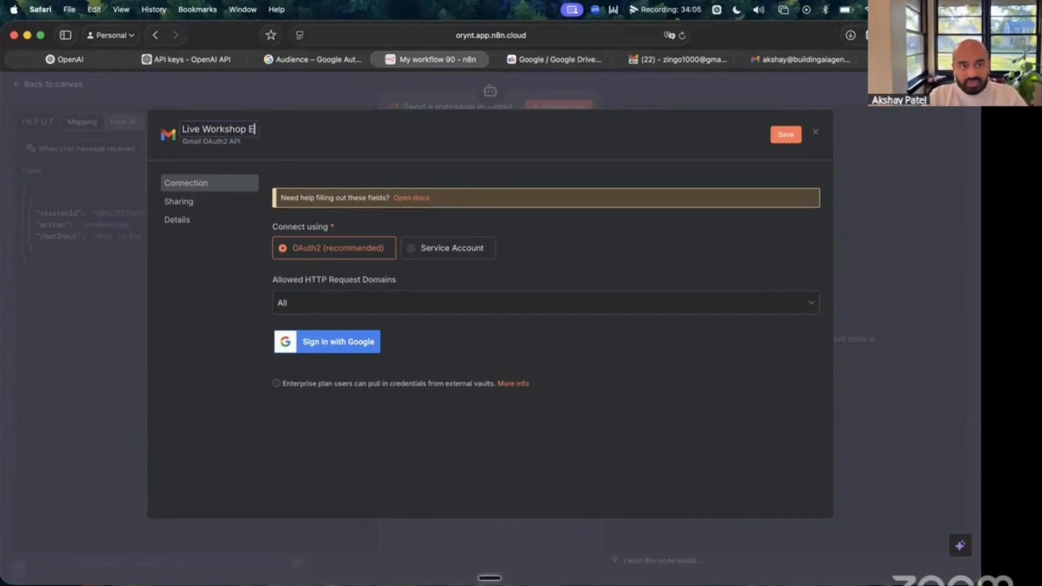
text(ail Agent)
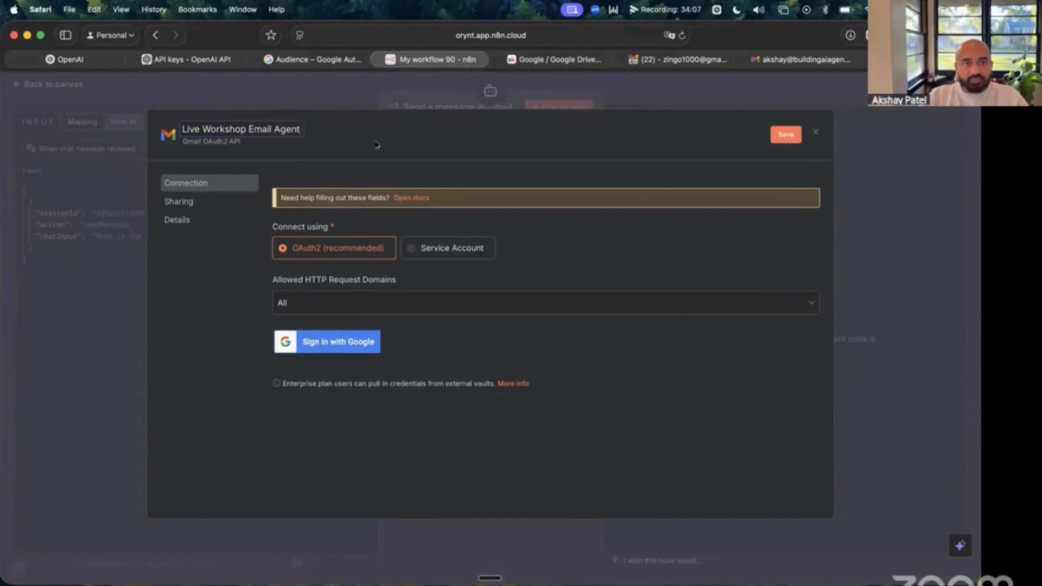
key(Return)
click(363, 335)
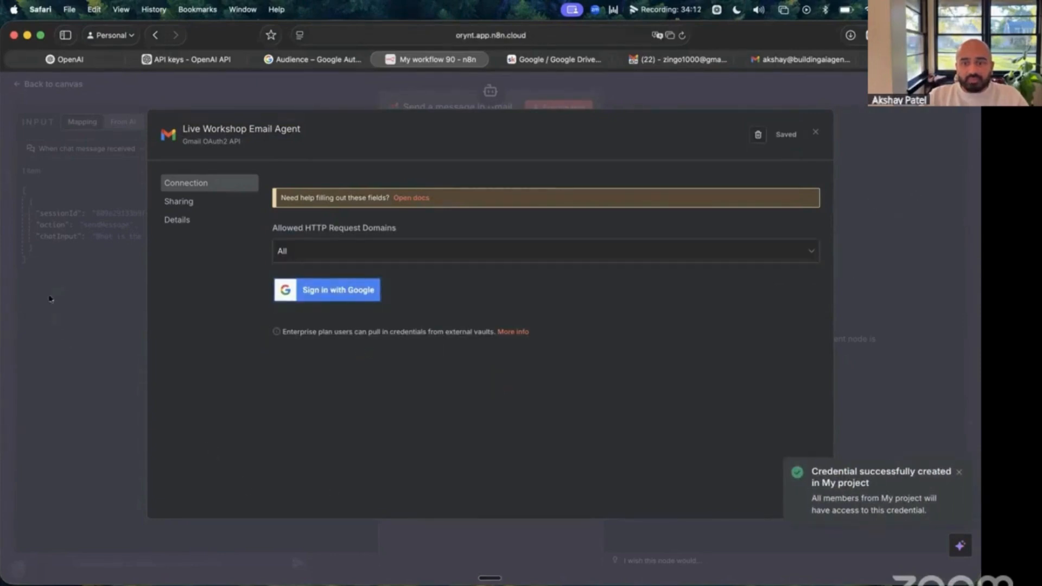
click(356, 291)
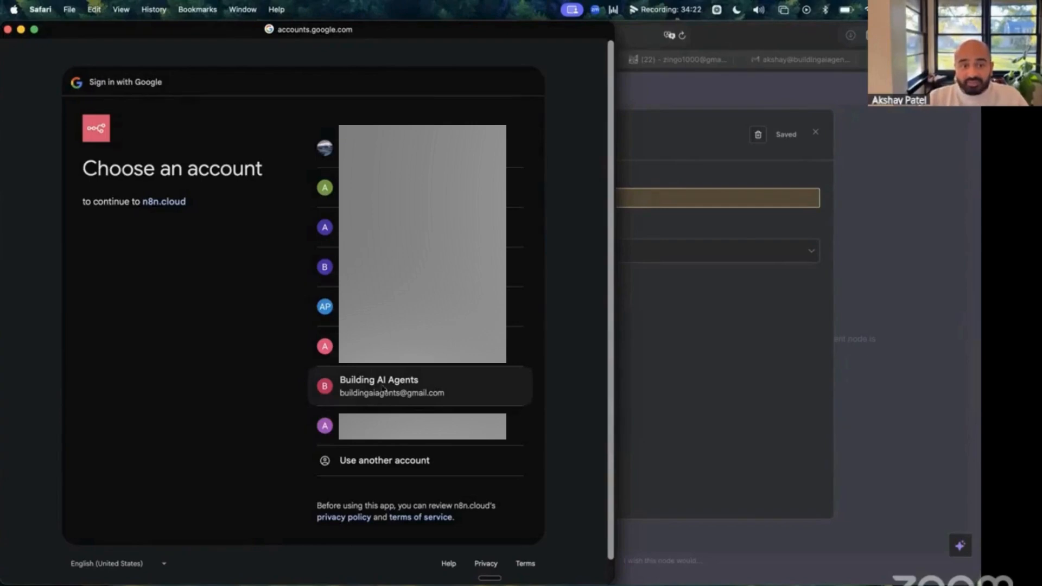
- Sign in with the demo Google account, grant n8n.cloud ongoing access, and close the leftover pop-up
click(383, 390)
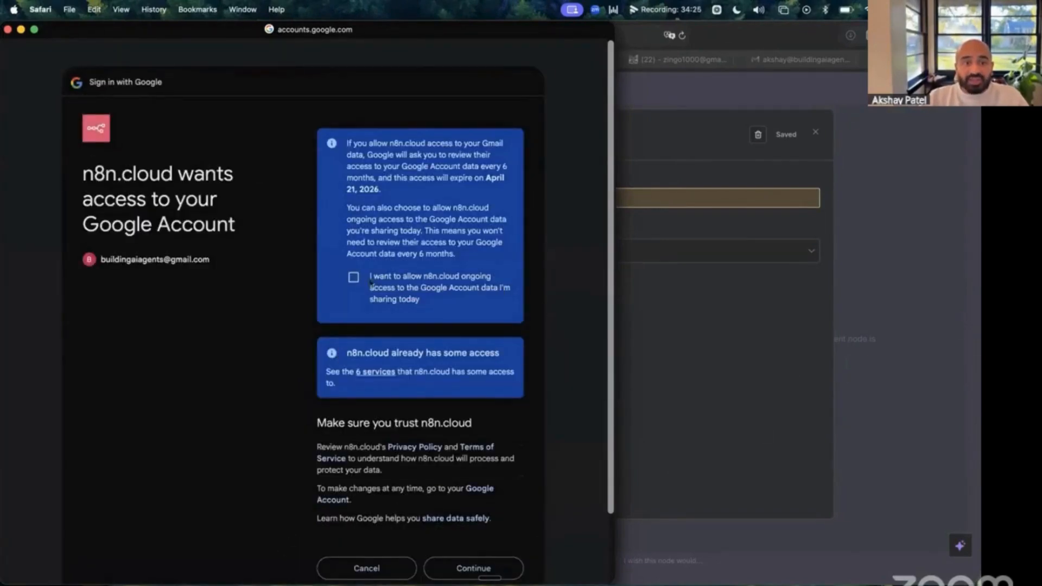
click(354, 277)
scroll(380, 228, down, 3)
scroll(398, 176, up, 3)
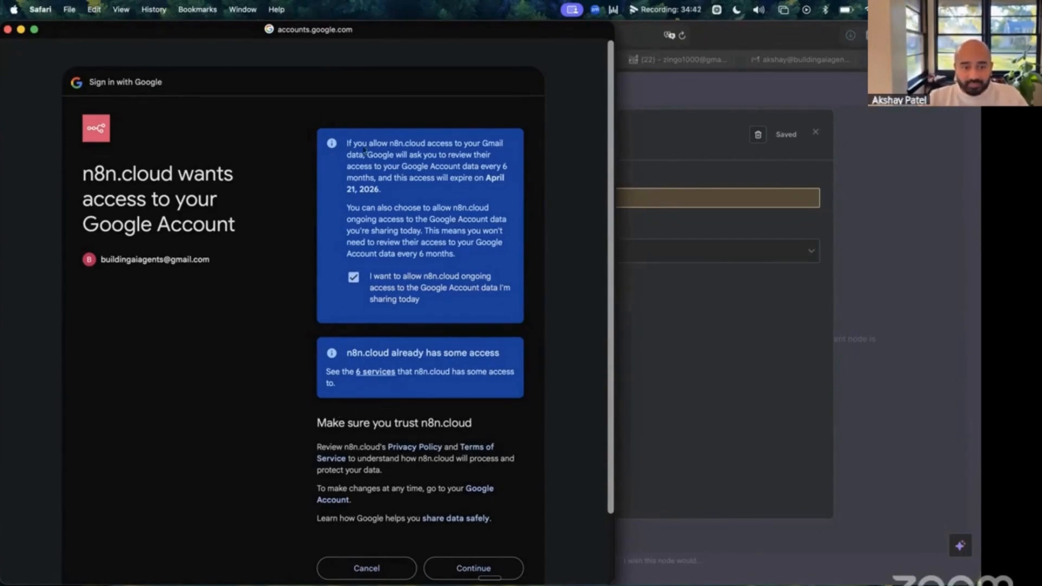
click(502, 571)
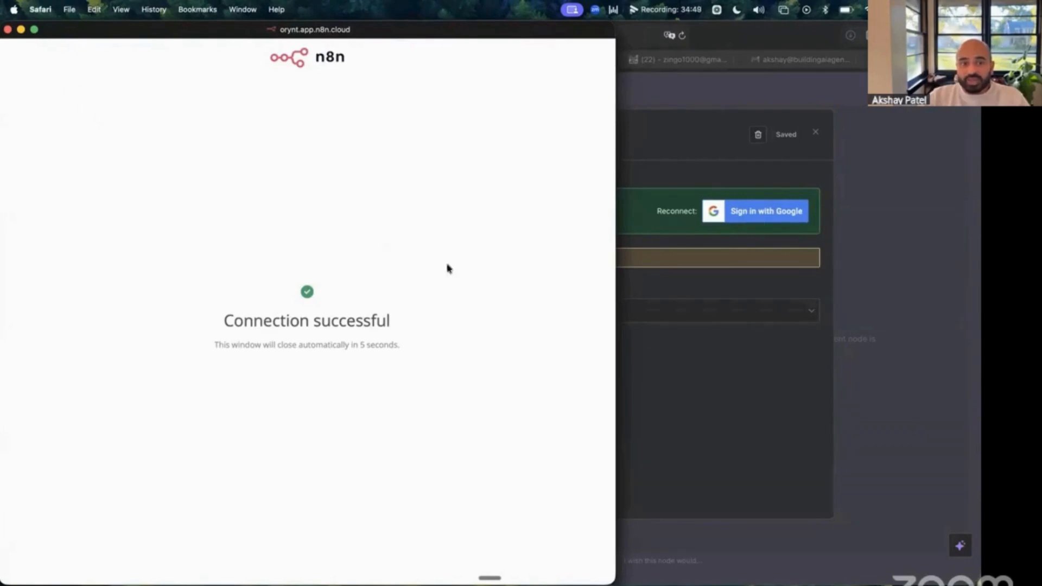
drag(228, 327, 390, 324)
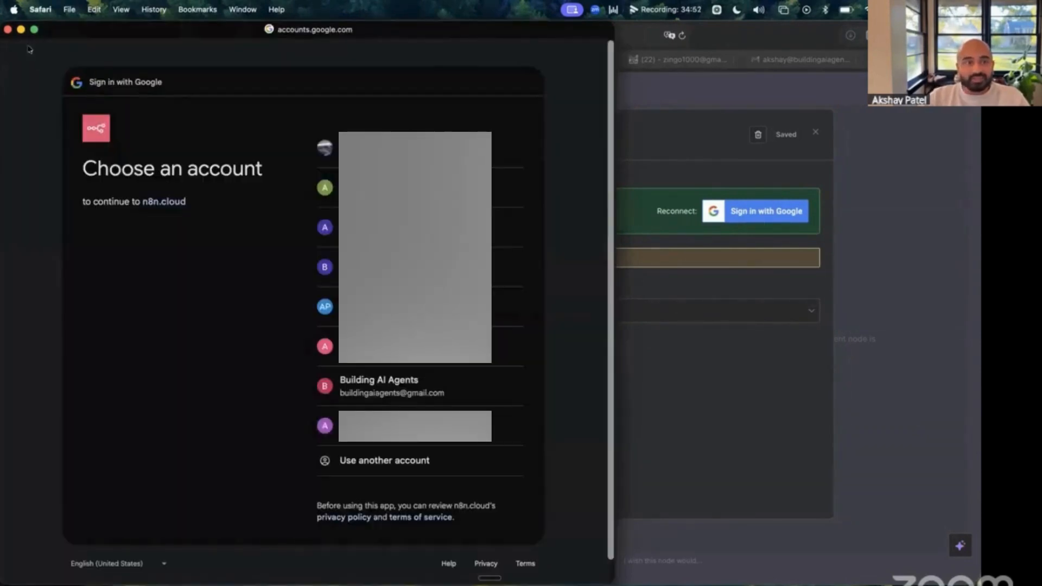
click(9, 30)
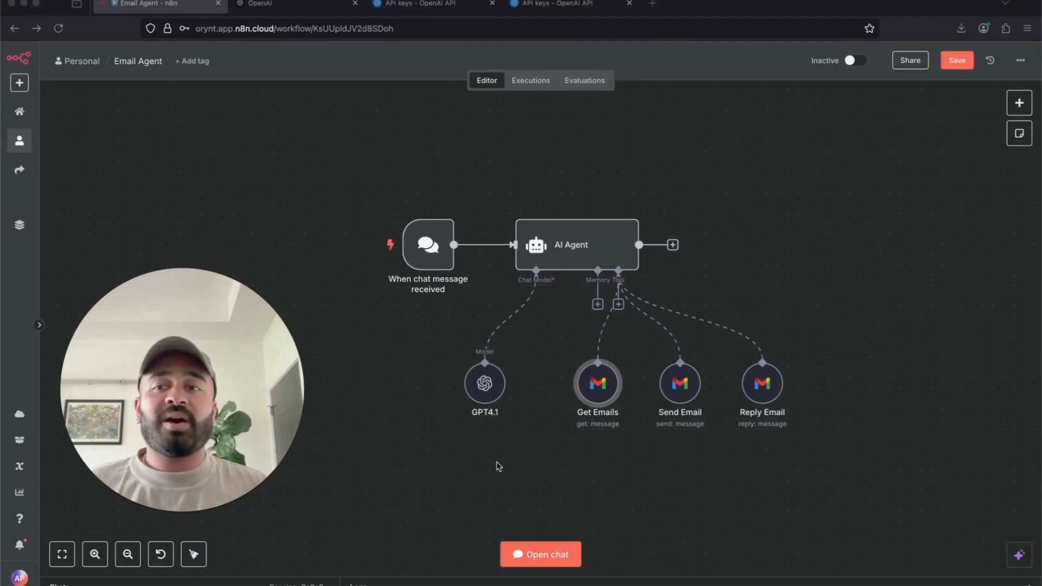
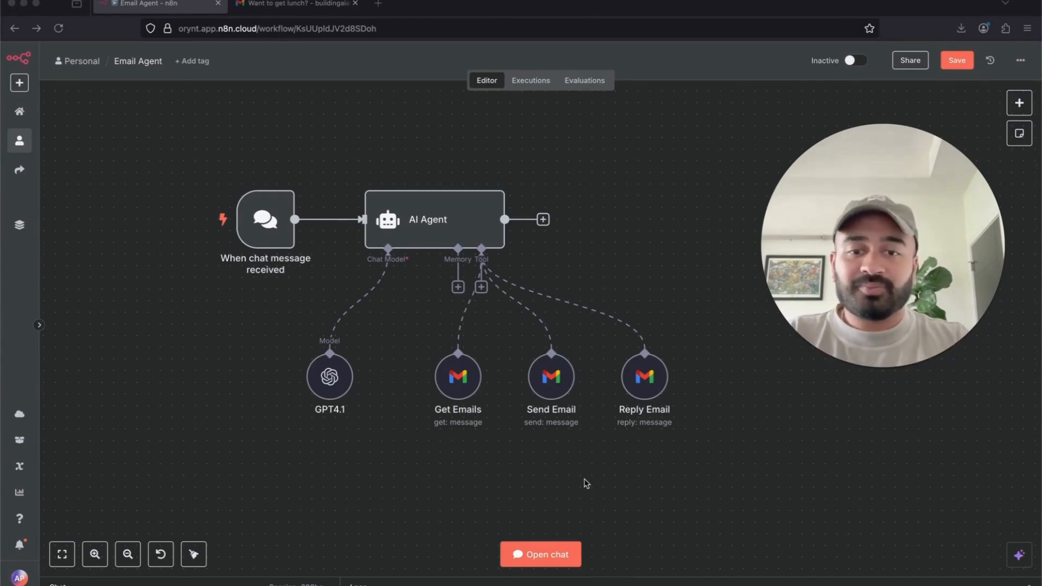
- Save the workflow and ask the test chat 'What was the last email I received?'
key(super+s)
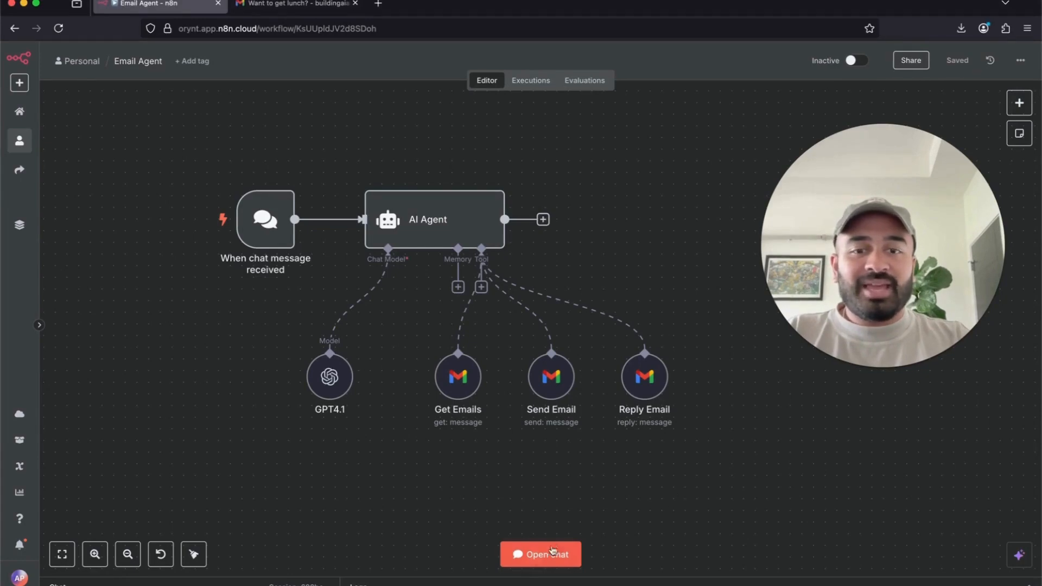
click(537, 555)
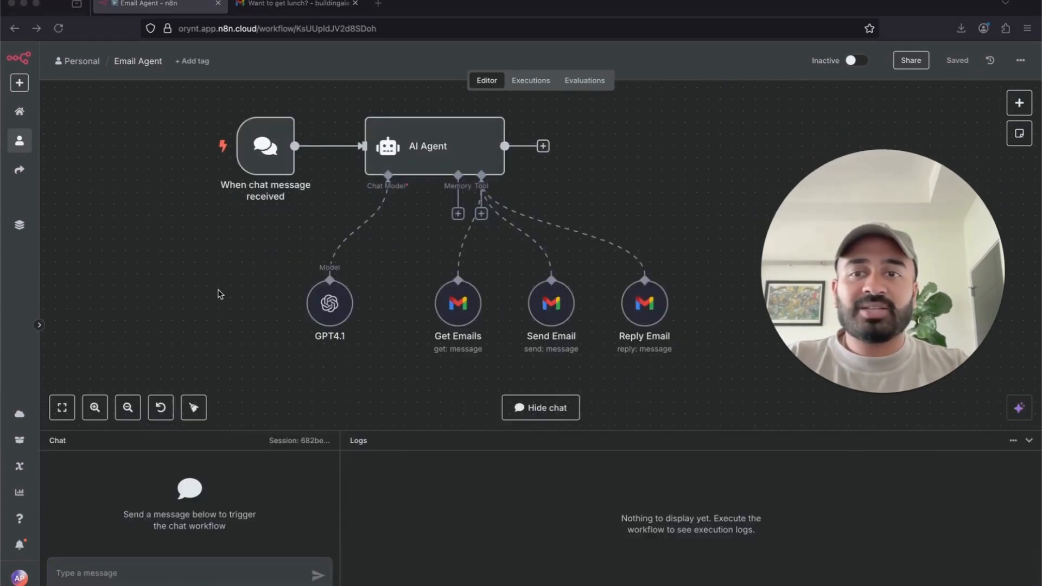
click(196, 580)
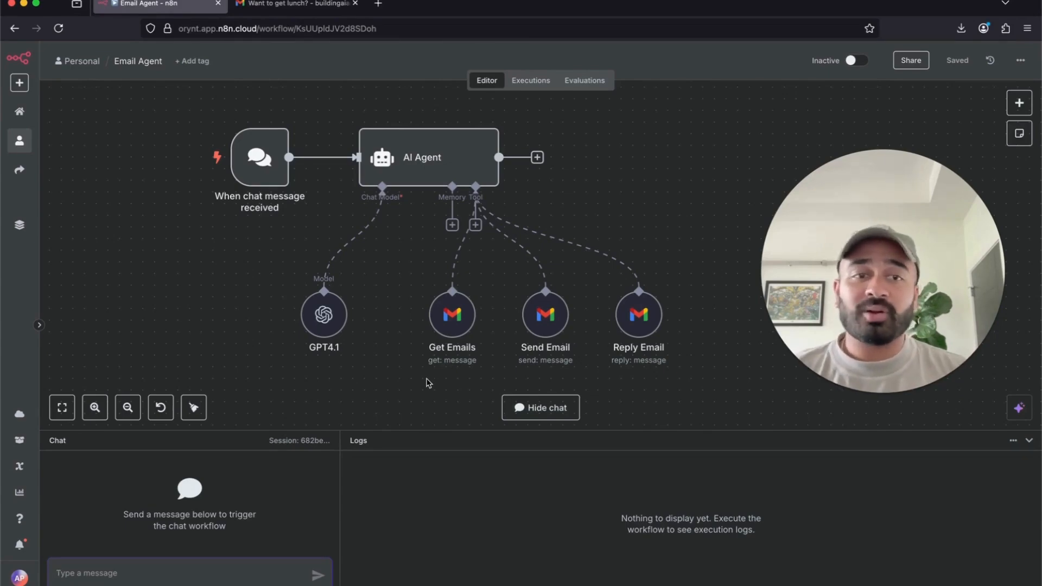
text(What was)
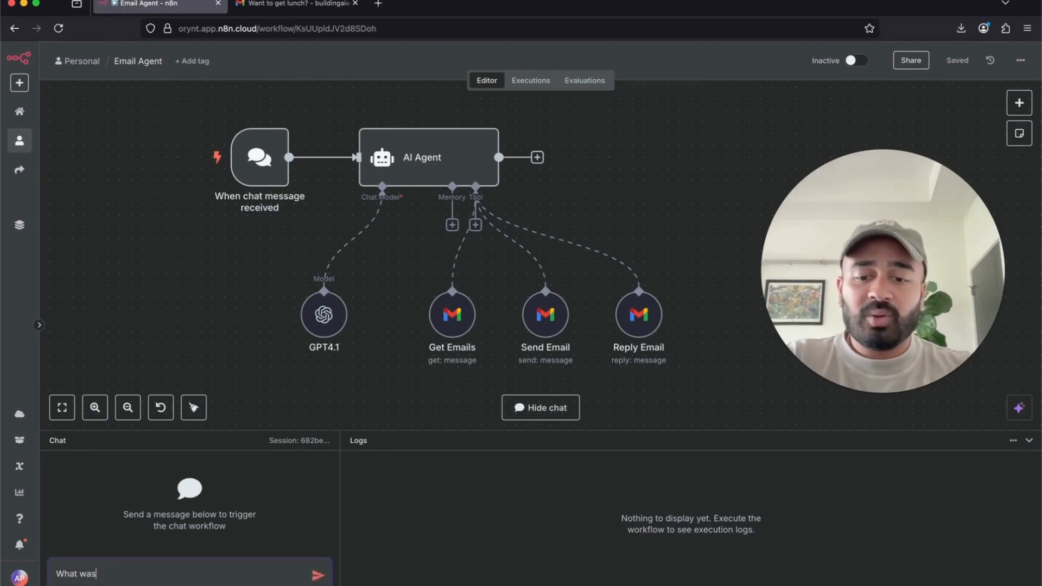
text( the last email I )
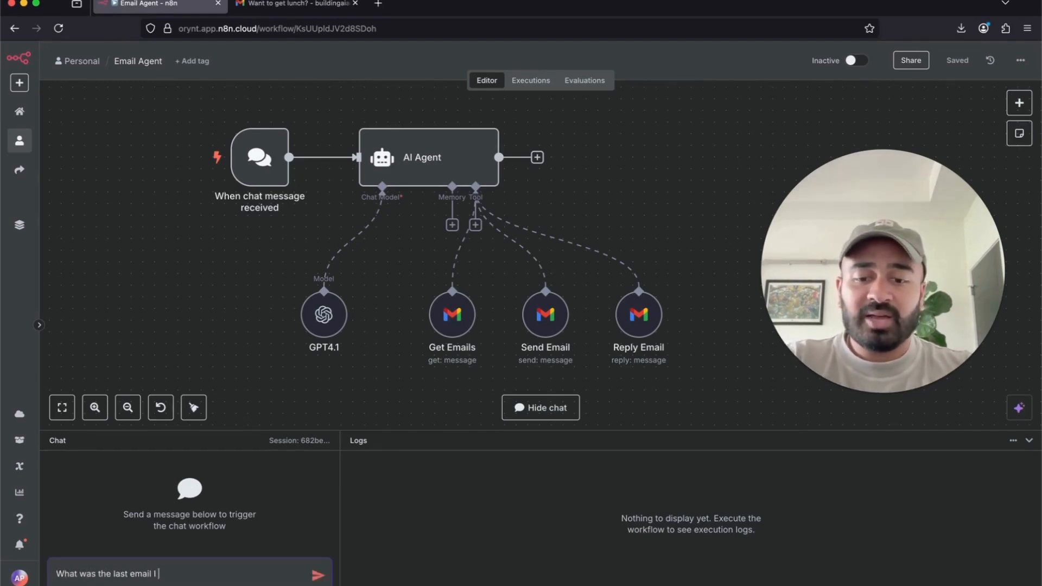
text(recieved?)
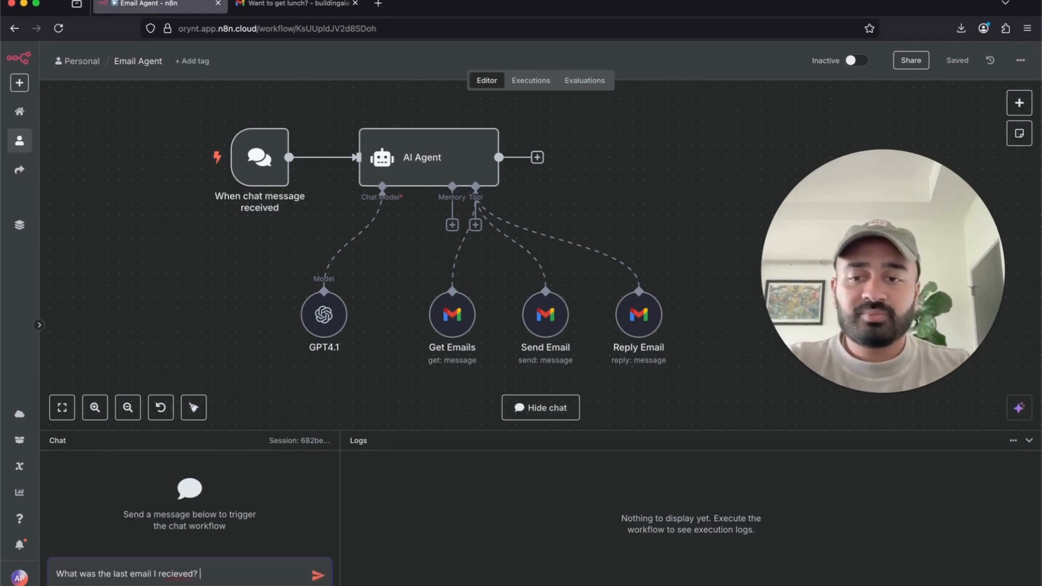
right_click(179, 574)
click(228, 380)
key(Return)
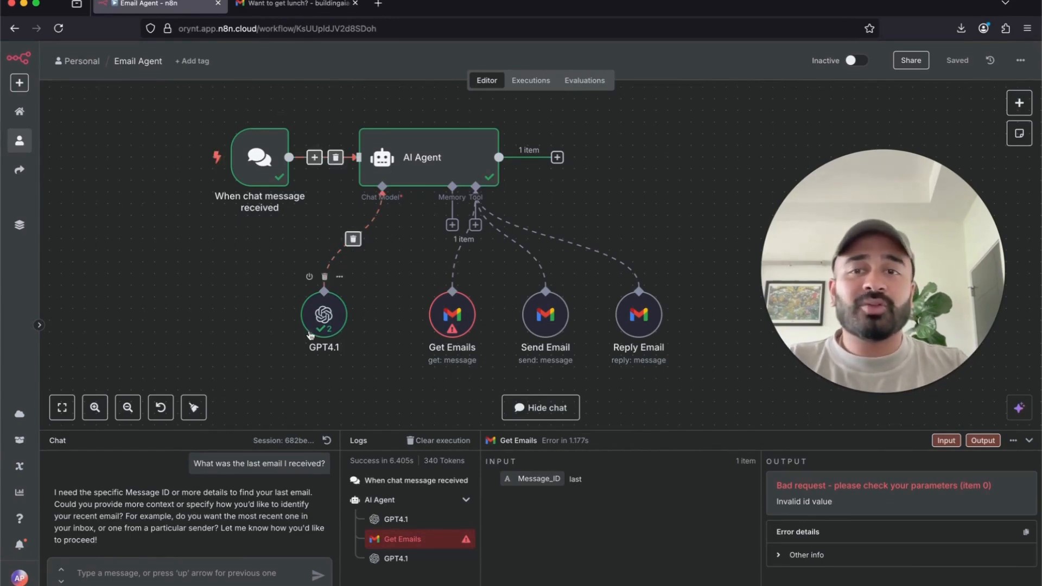
mouse_move(264, 188)
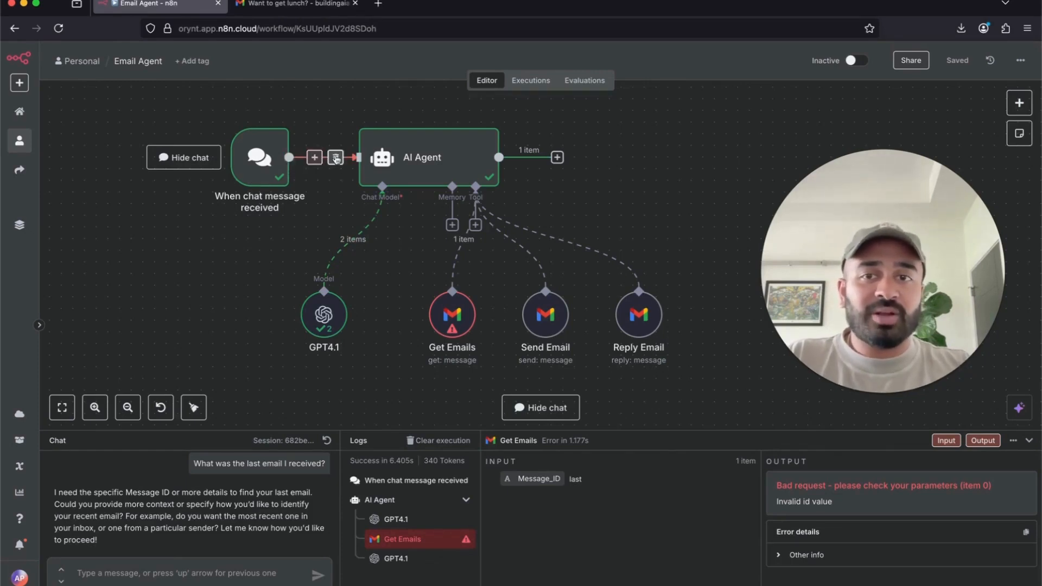
mouse_move(456, 168)
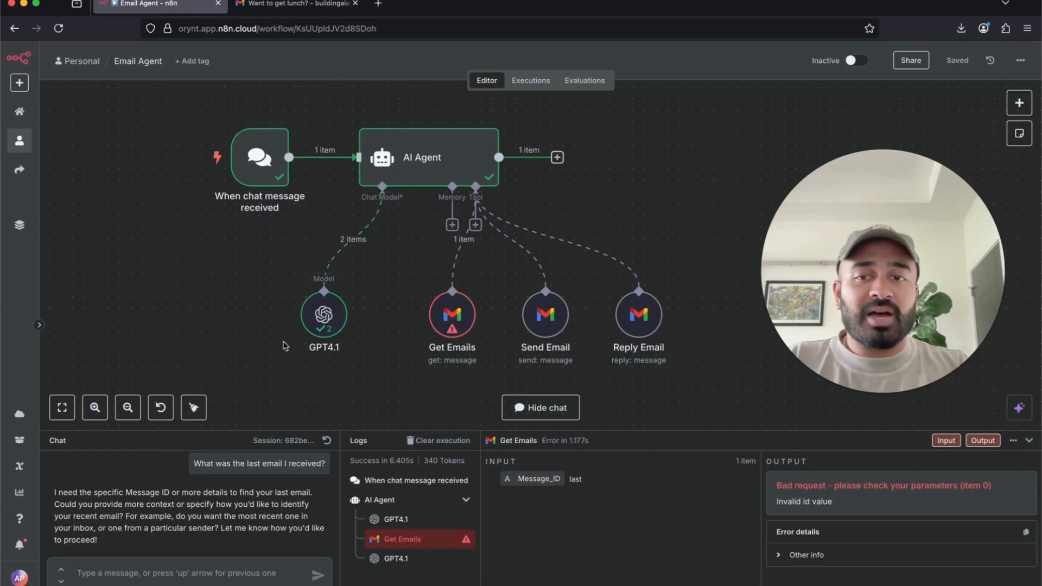
mouse_move(358, 353)
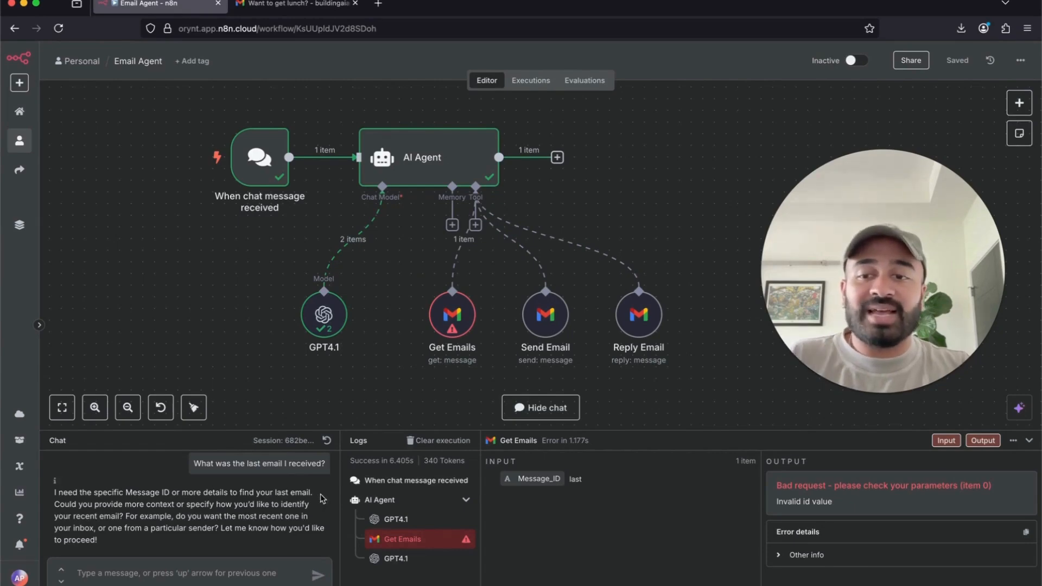
double_click(461, 324)
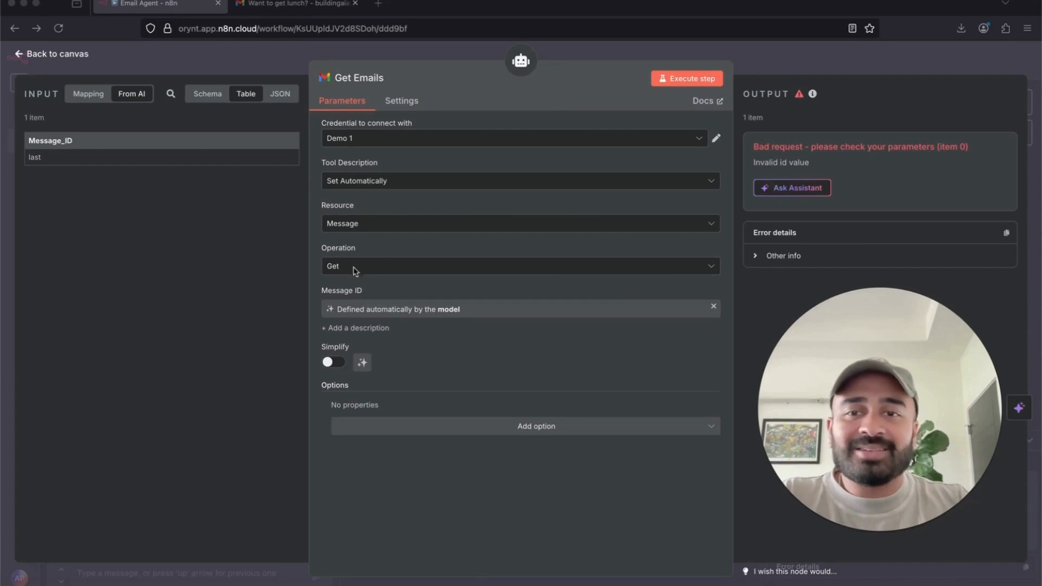
- Switch the Get Emails operation from Get to Get Many and cut the limit toward 5
click(382, 268)
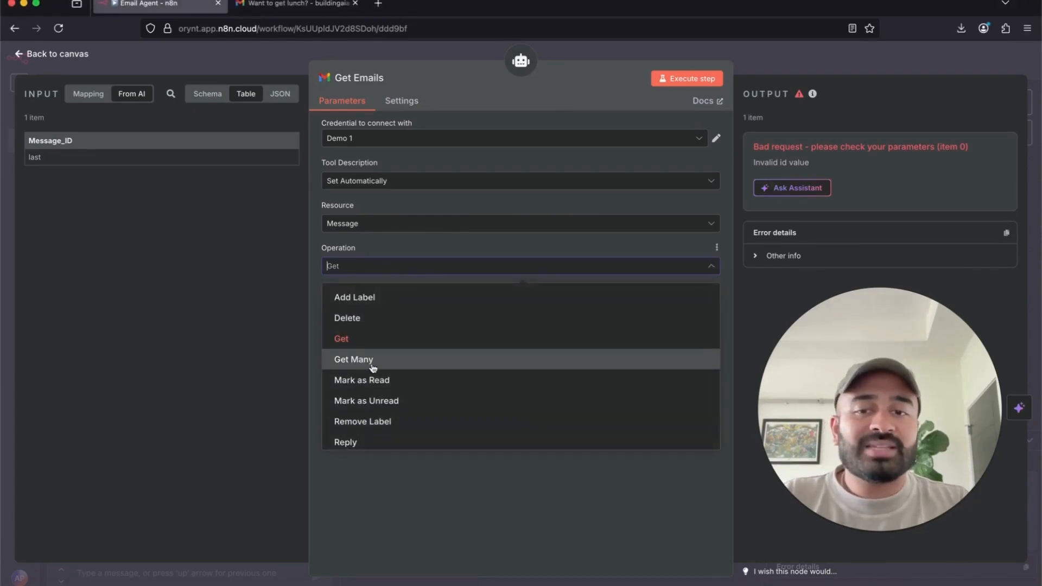
click(459, 240)
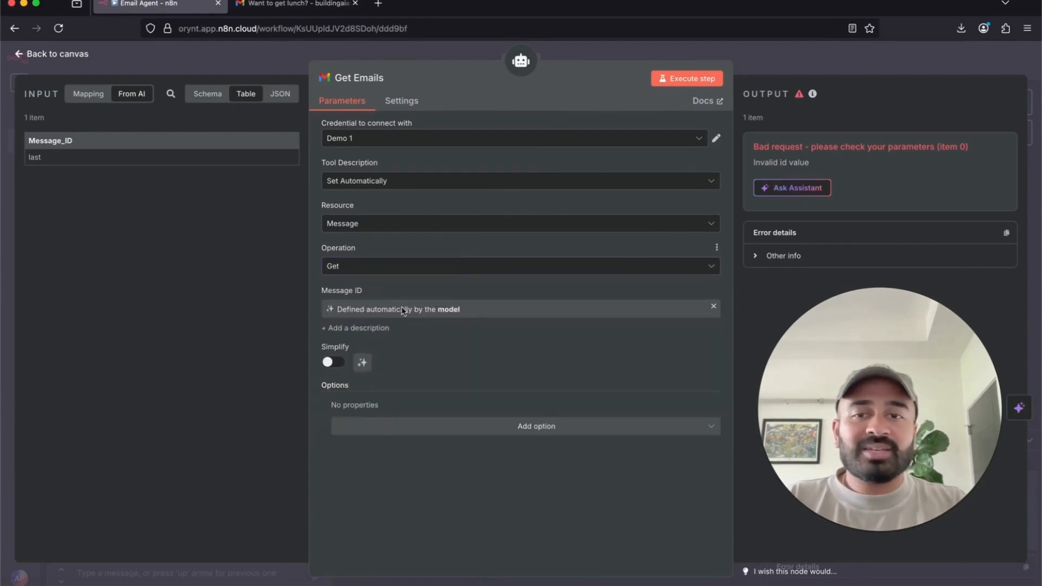
drag(322, 291, 390, 291)
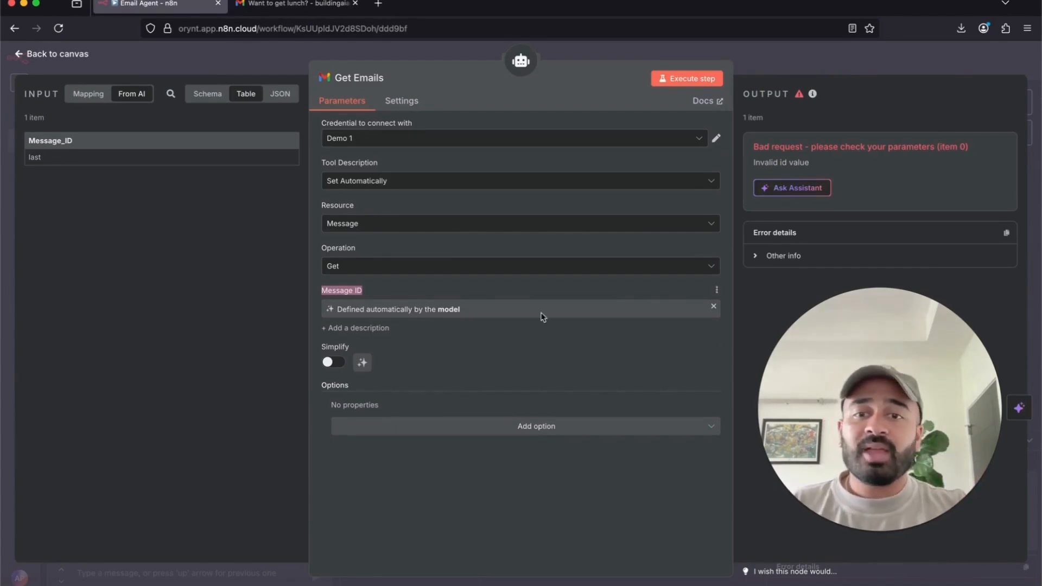
click(426, 265)
click(395, 357)
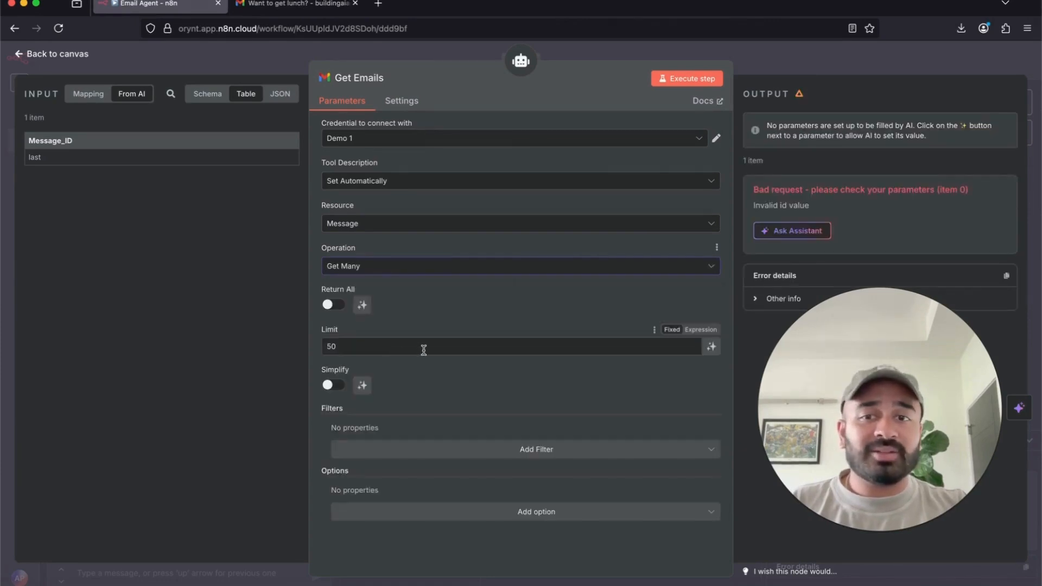
key(BackSpace)
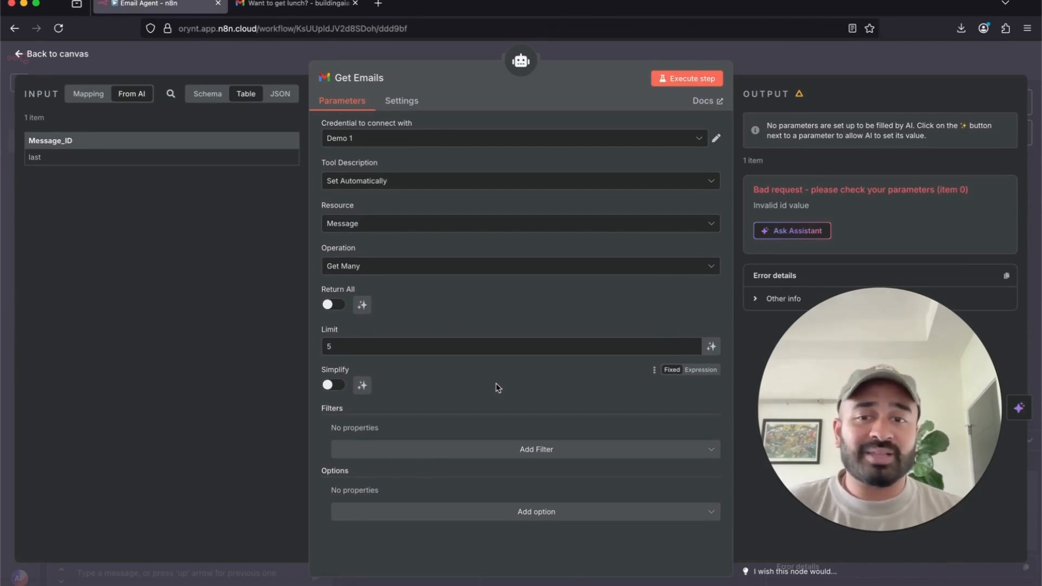
- Try an unread-only Read Status filter with limit 10, then remove the filter
click(585, 457)
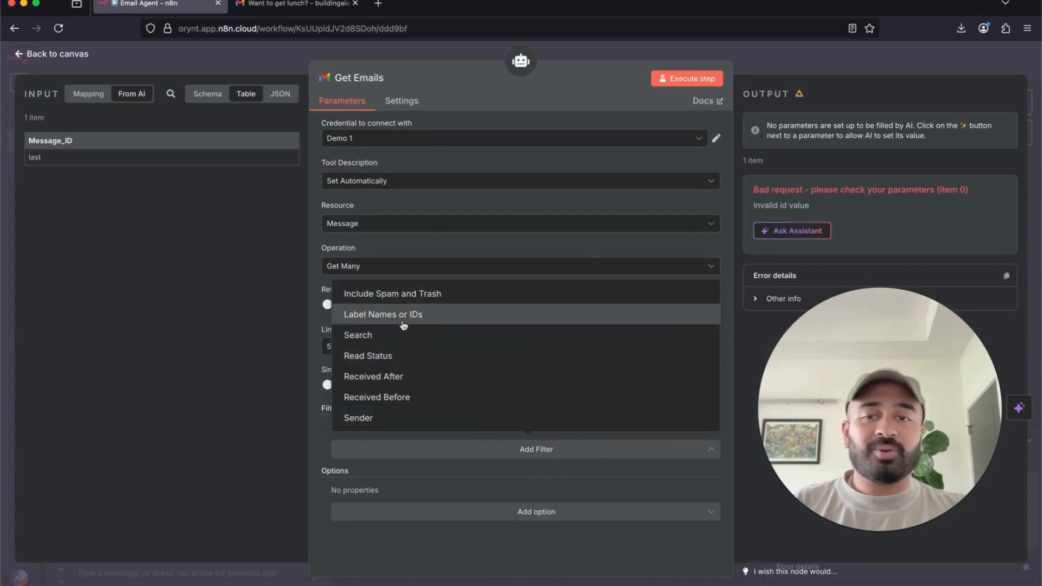
click(398, 362)
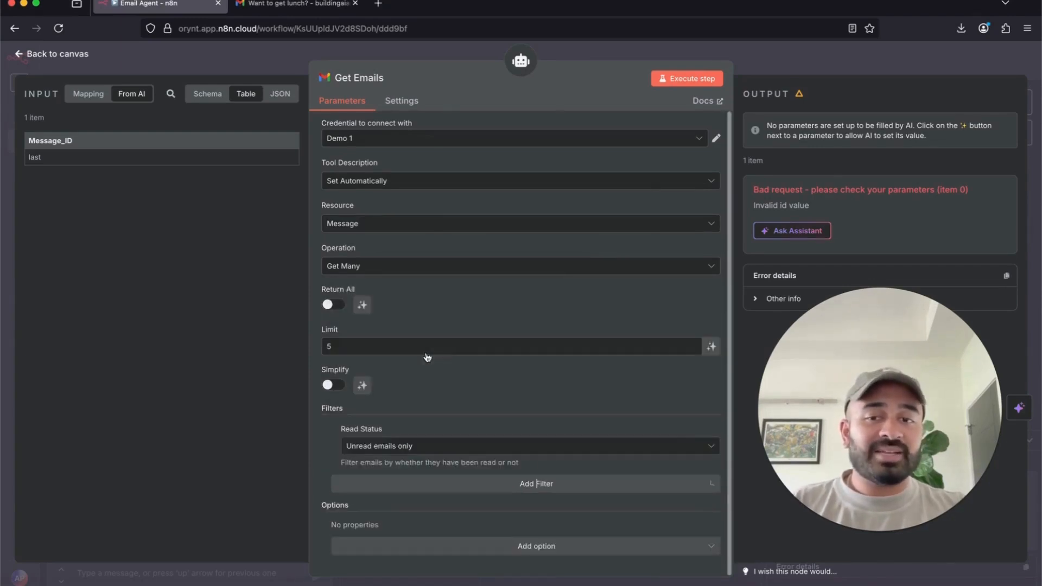
click(486, 447)
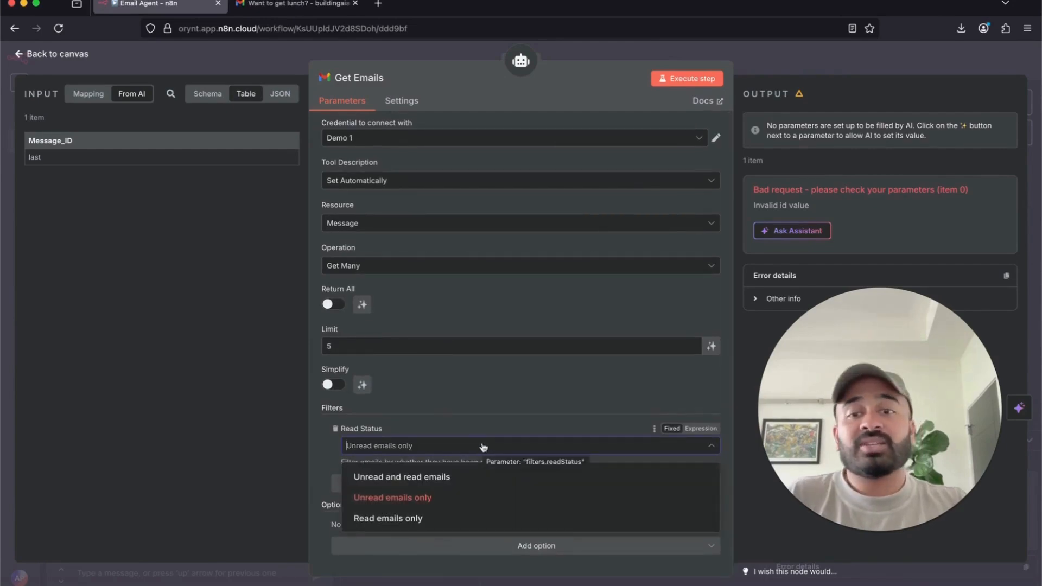
click(475, 426)
double_click(360, 341)
text(10)
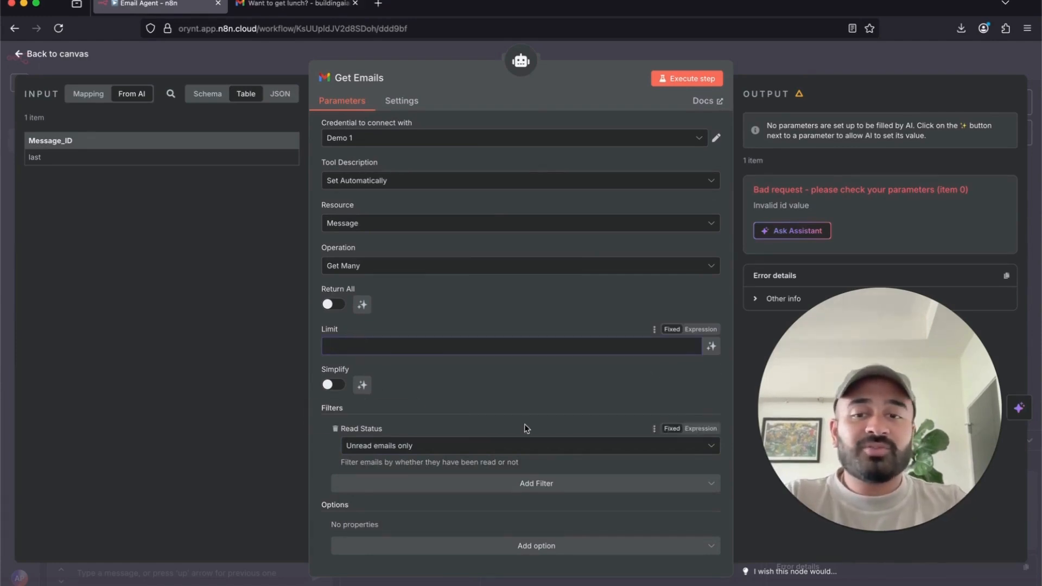
click(470, 547)
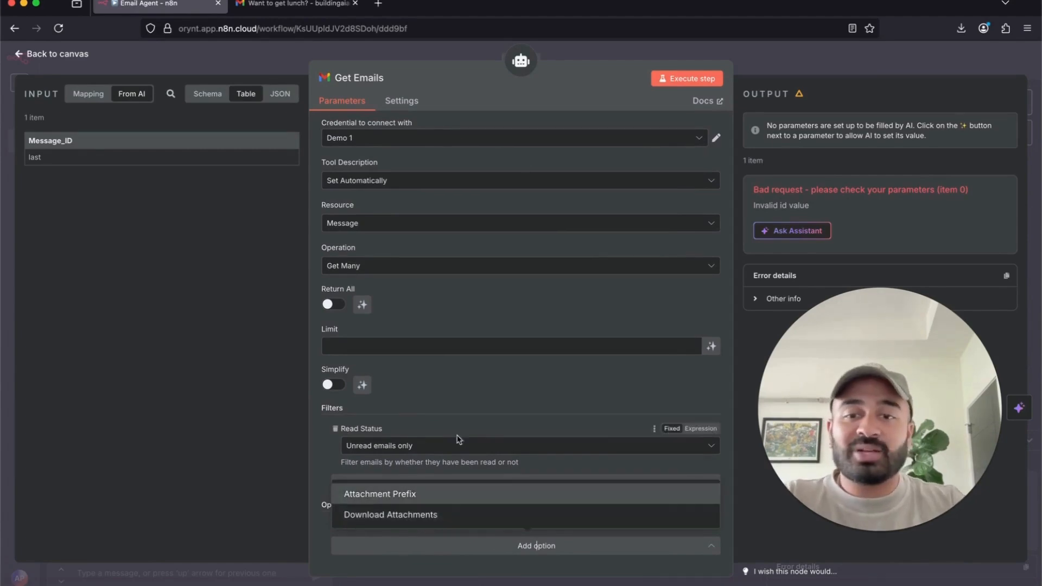
click(484, 401)
click(336, 429)
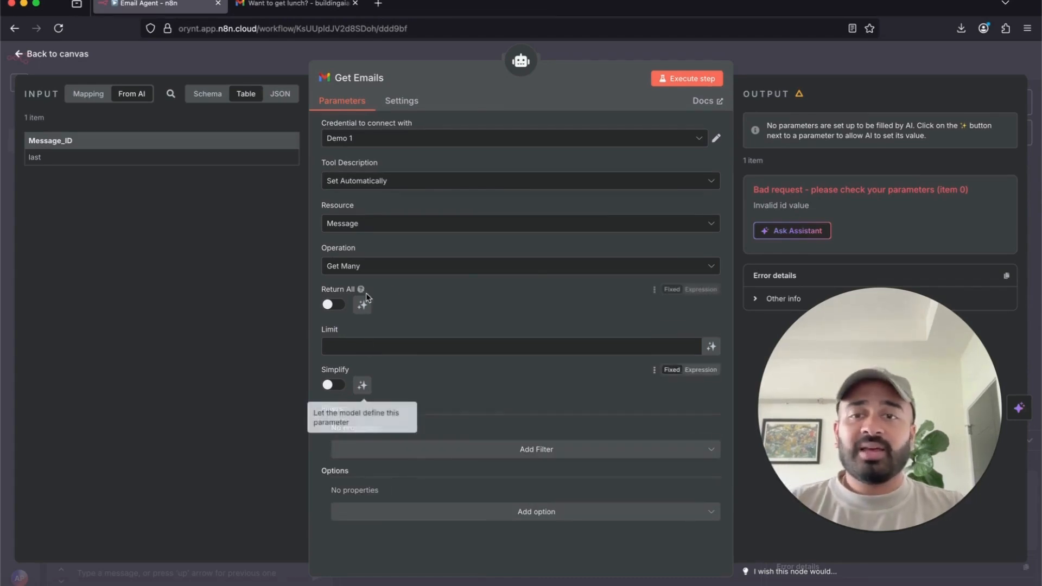
- Keep Get Many, set the Limit back to 5, and return to the canvas
click(398, 271)
click(397, 271)
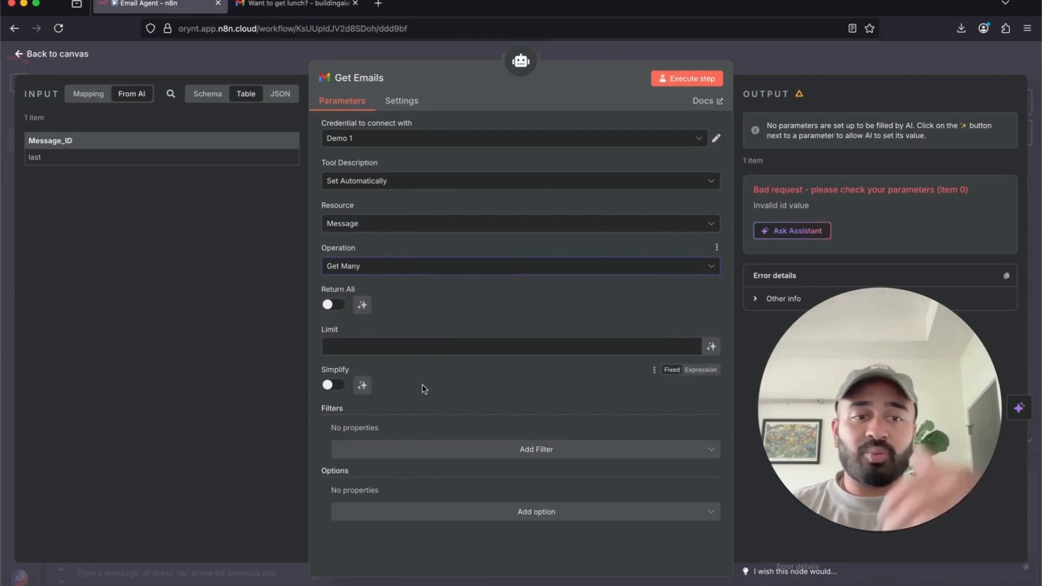
click(427, 346)
text(5)
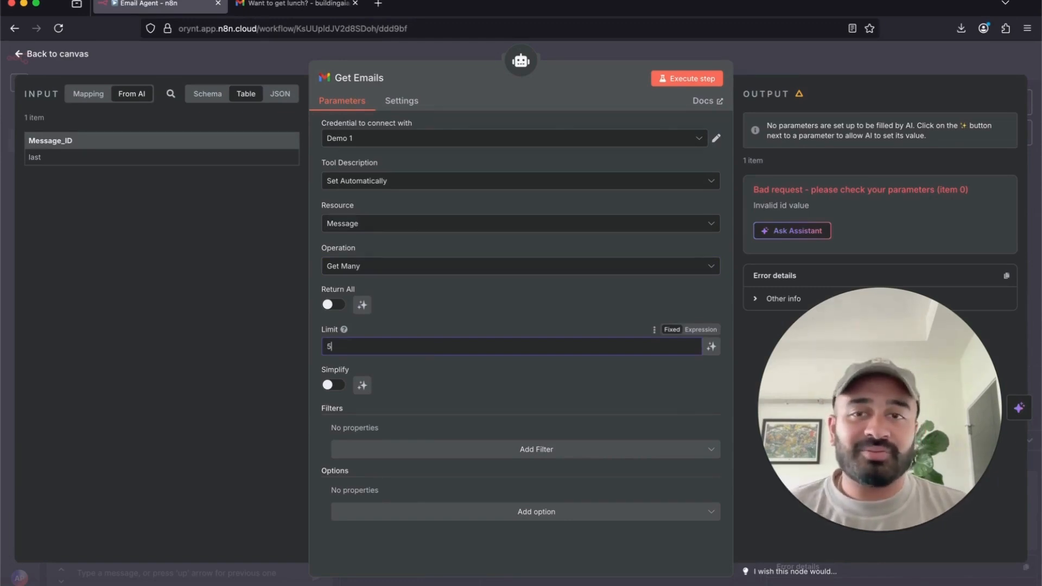
click(623, 51)
drag(195, 475, 327, 478)
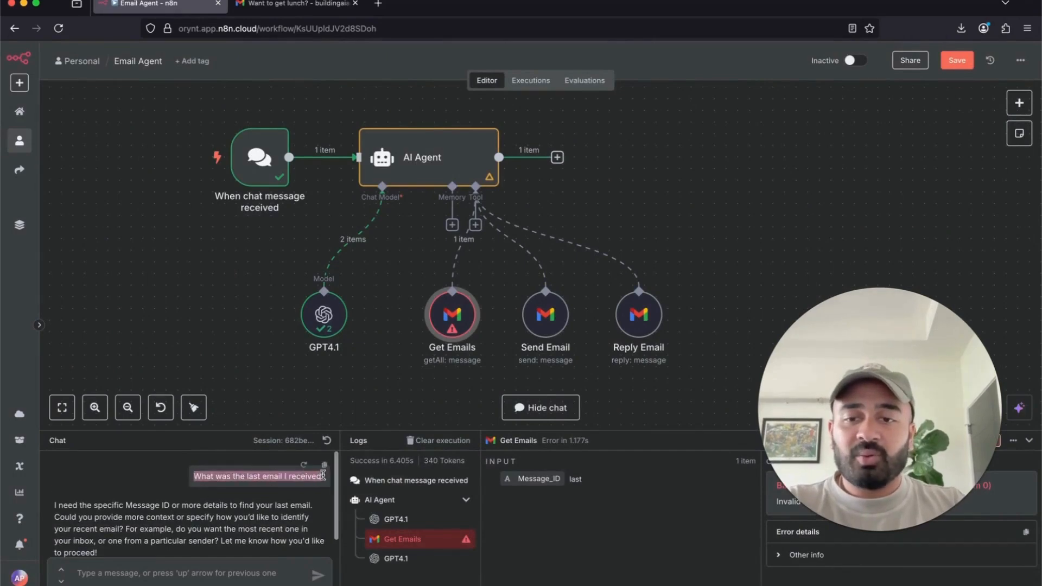
key(super+c)
click(208, 569)
key(super+v)
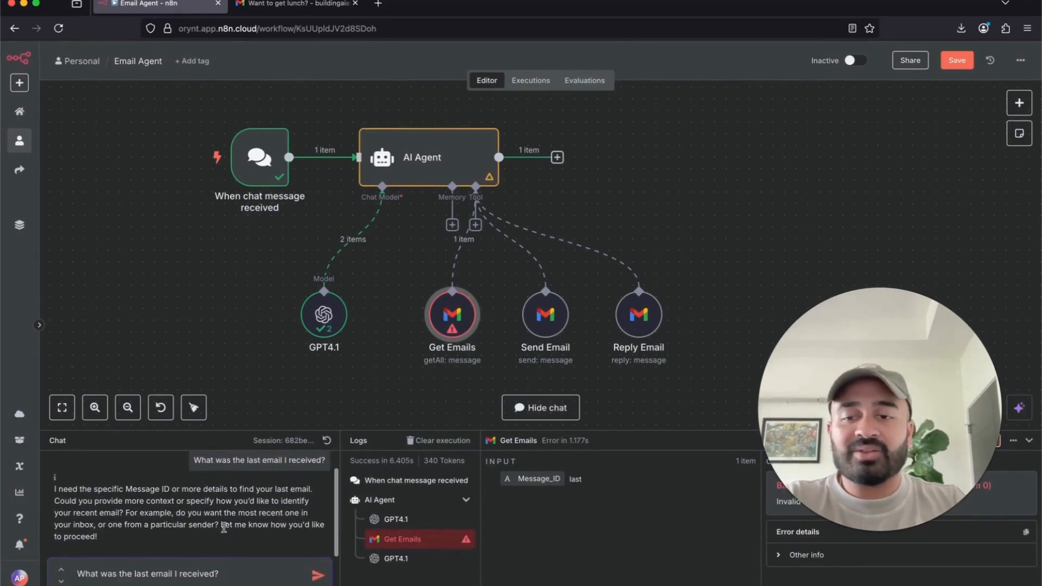
click(318, 575)
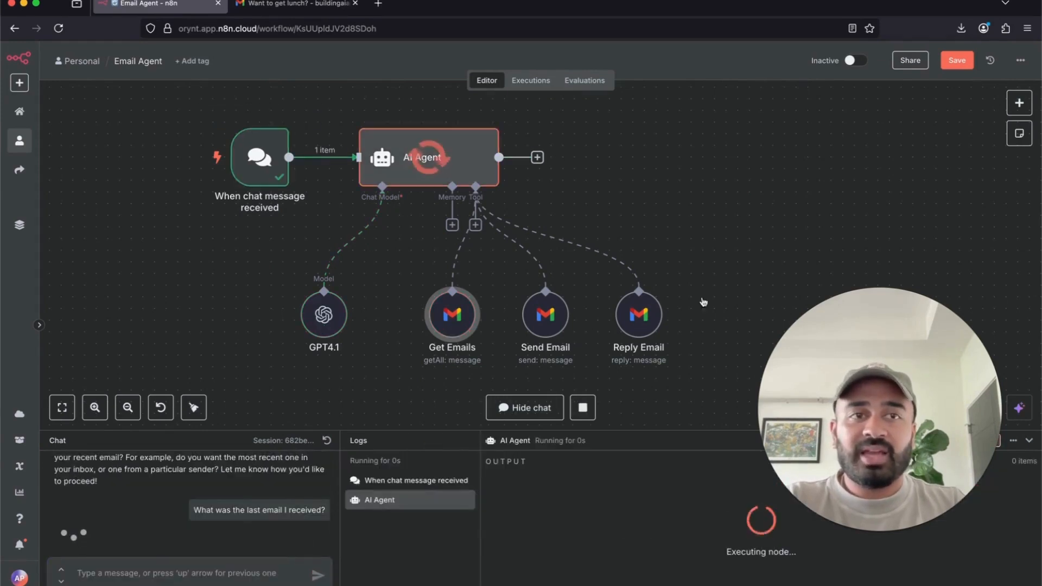
drag(875, 380, 875, 248)
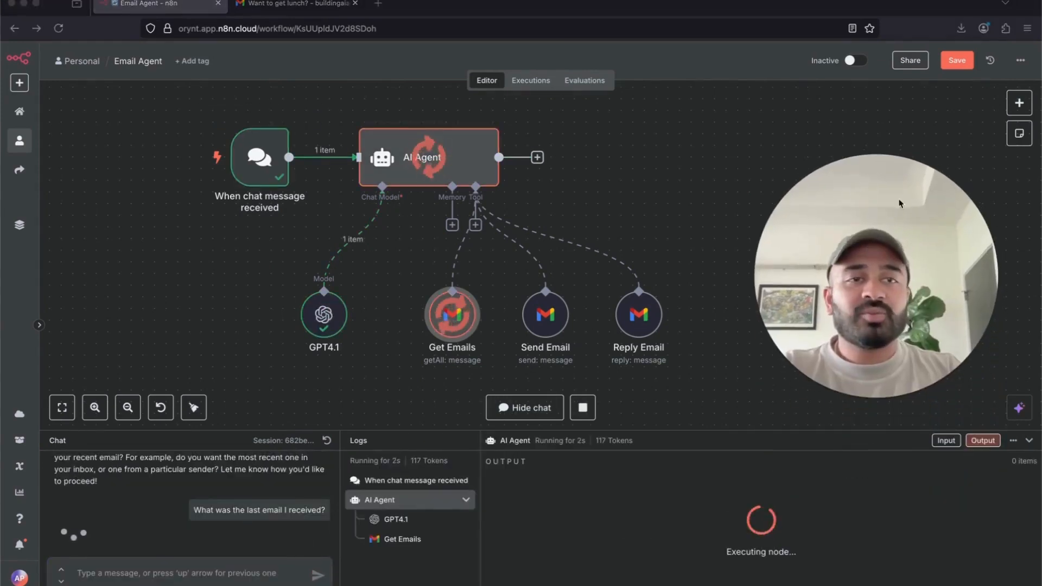
click(958, 60)
scroll(218, 494, down, 2)
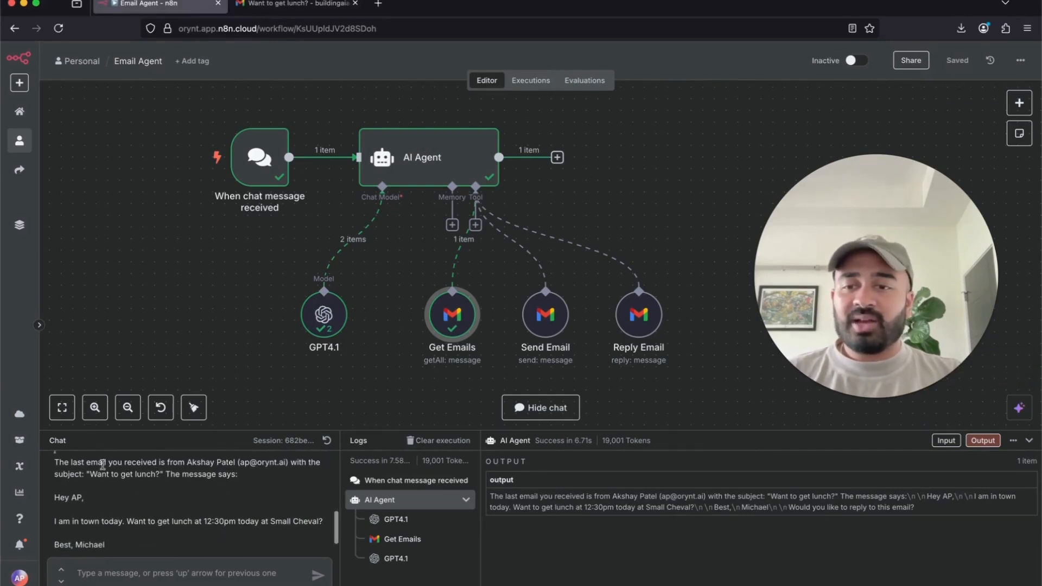
drag(187, 463, 285, 462)
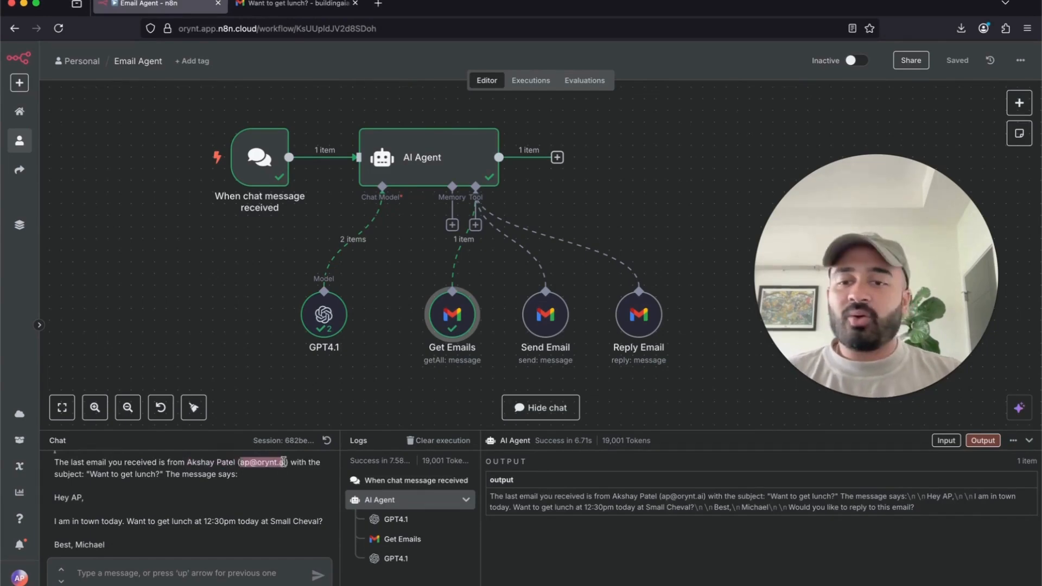
click(93, 475)
drag(93, 474, 161, 475)
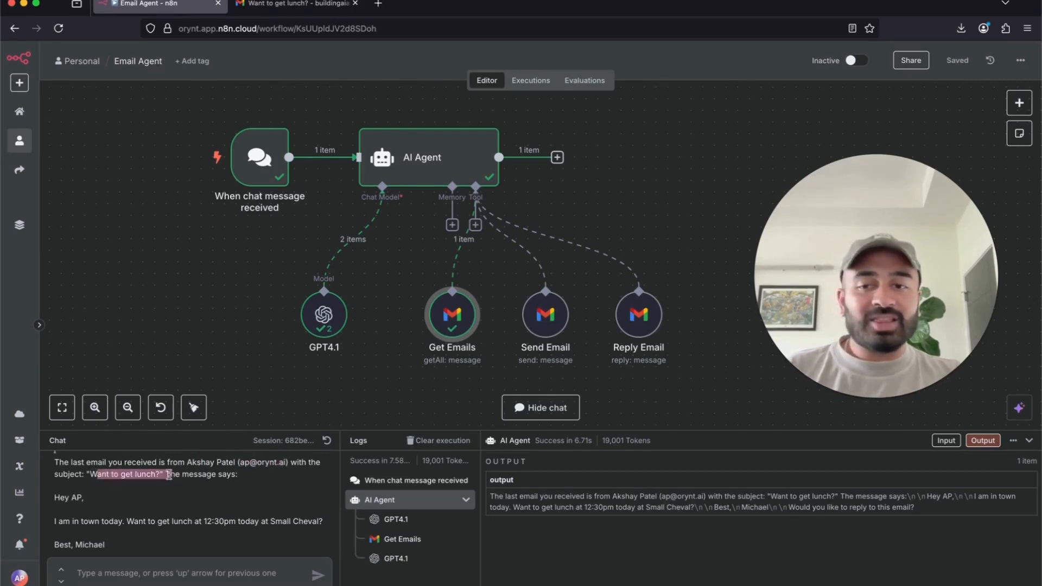
scroll(108, 488, down, 1)
double_click(88, 511)
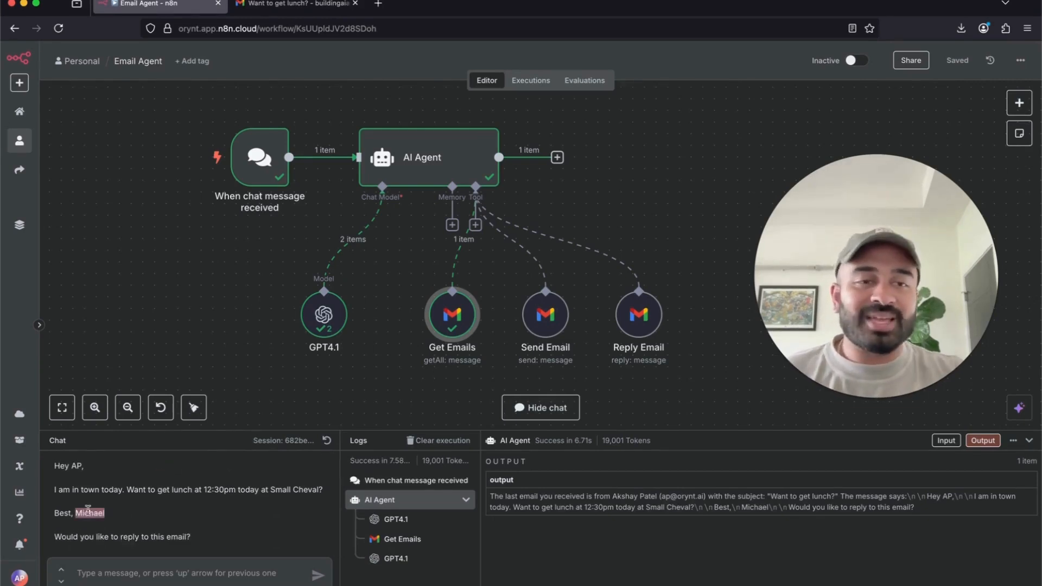
drag(57, 466, 330, 496)
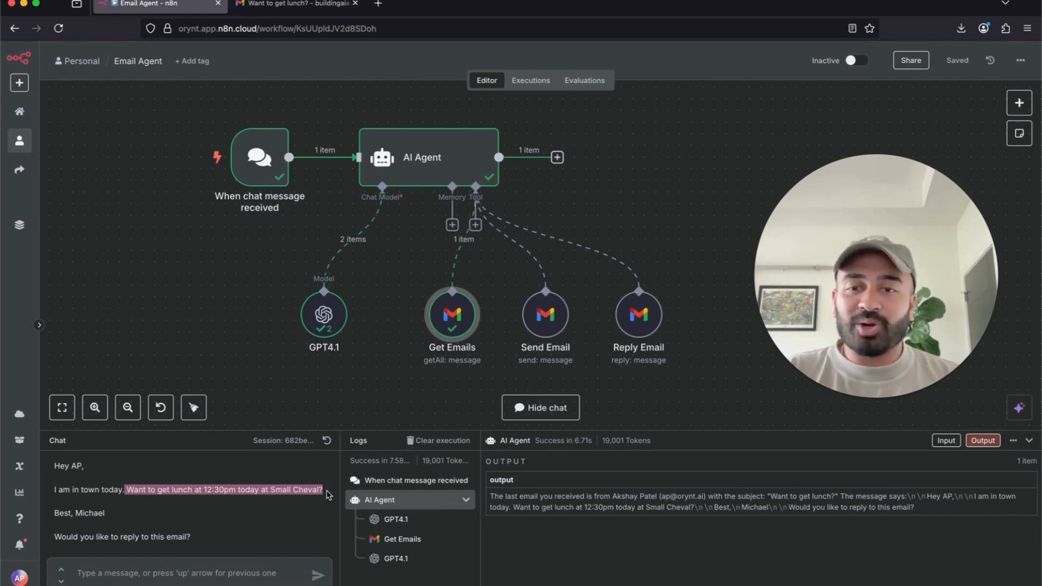
drag(59, 504, 125, 517)
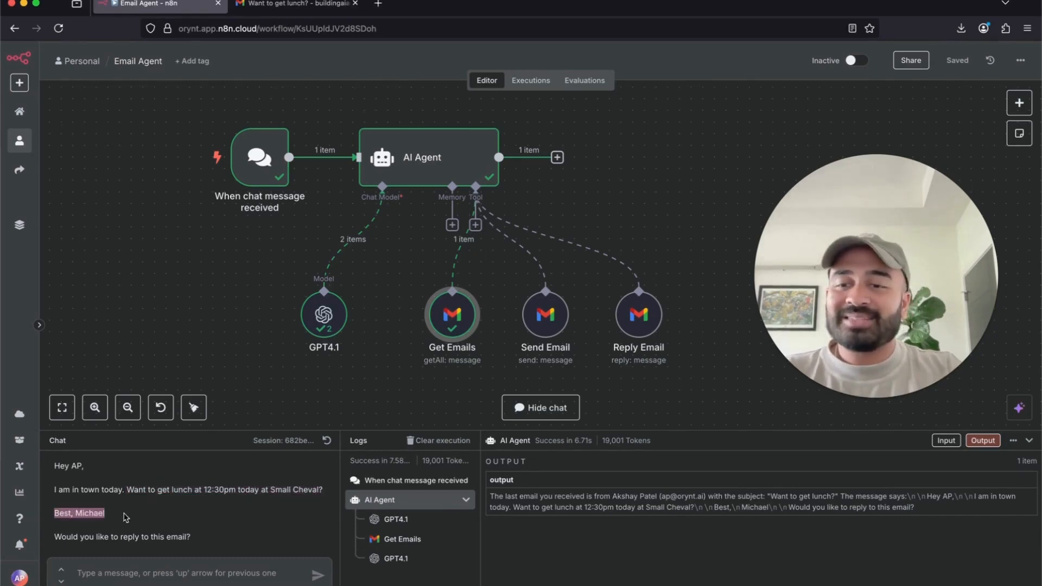
click(178, 574)
text(Y)
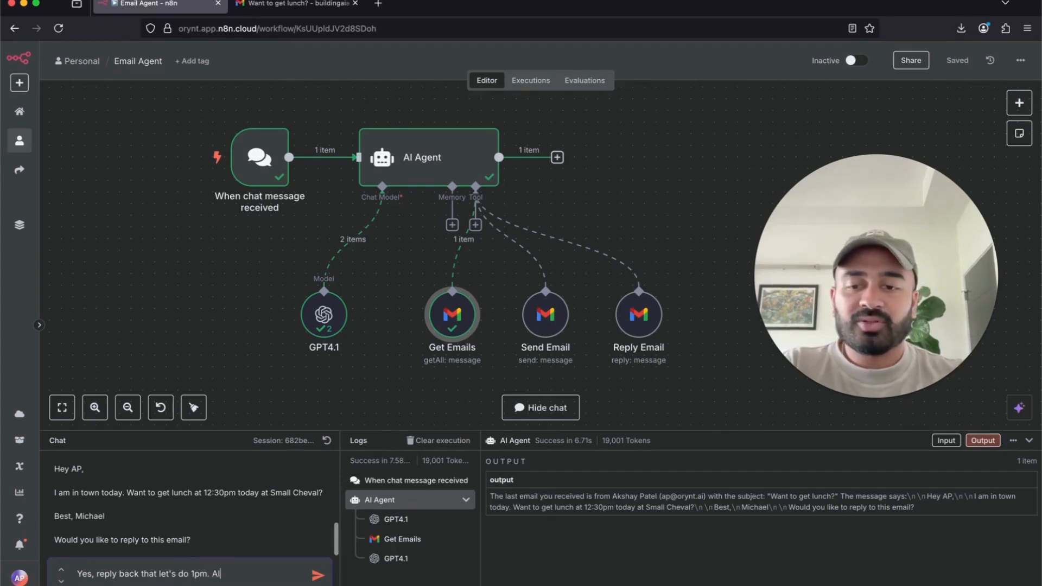
- Ask the agent to reply 'let's do 1pm' with a funny AI agent joke at the end
text(add a fun)
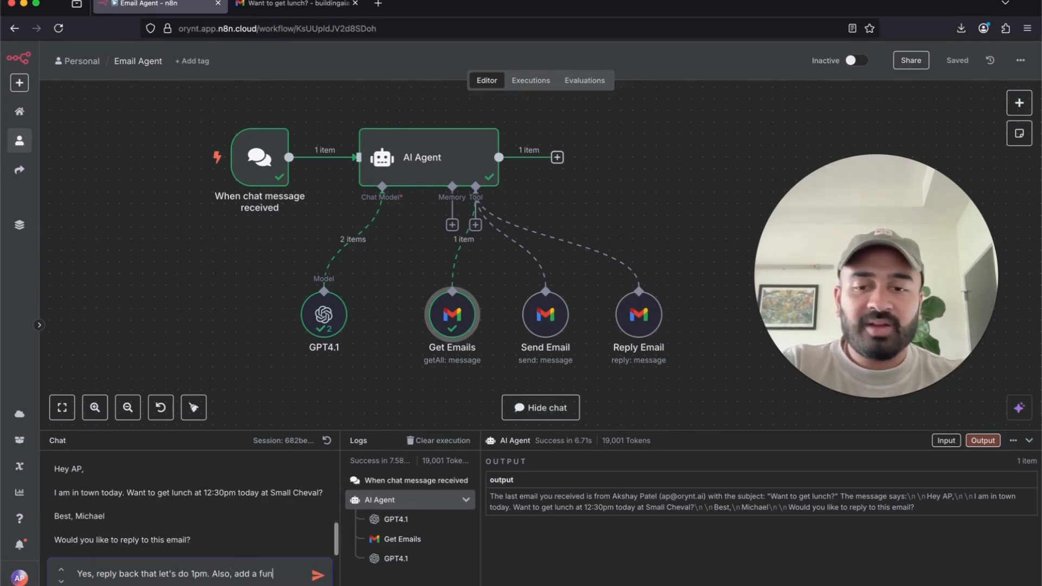
text(ny ai agent joke at the end of the email.)
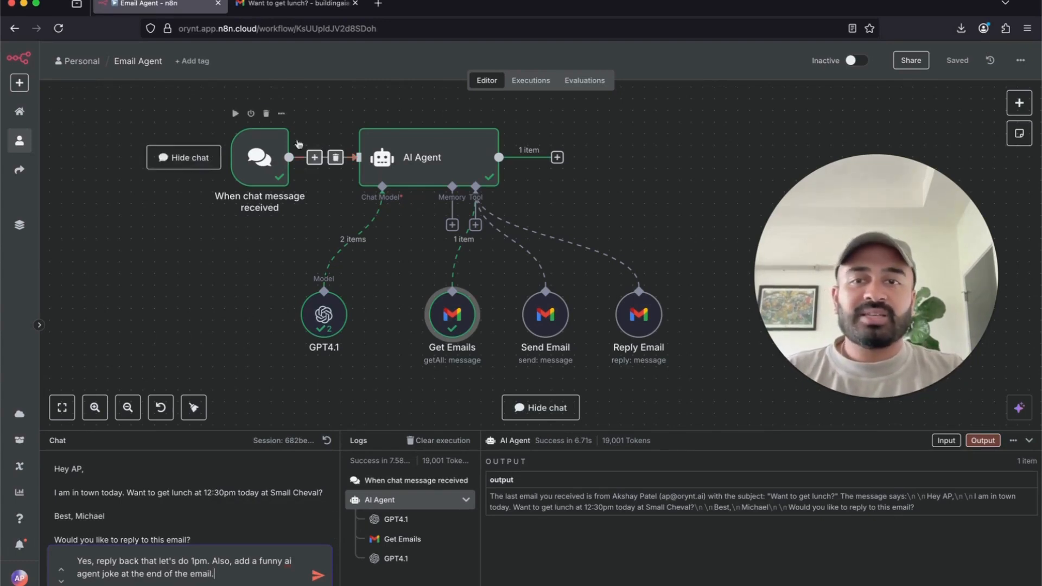
scroll(290, 542, down, 1)
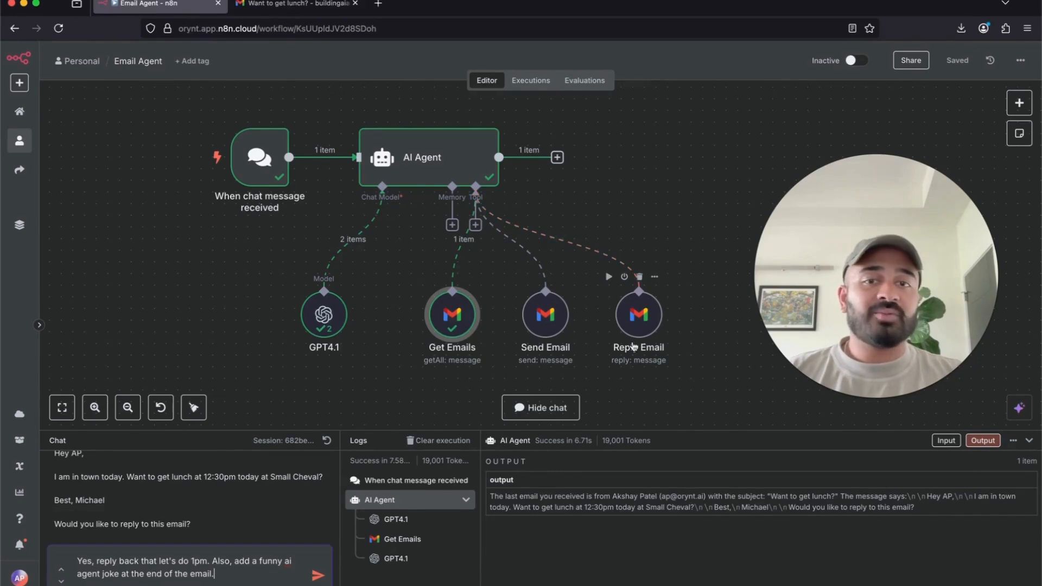
key(Return)
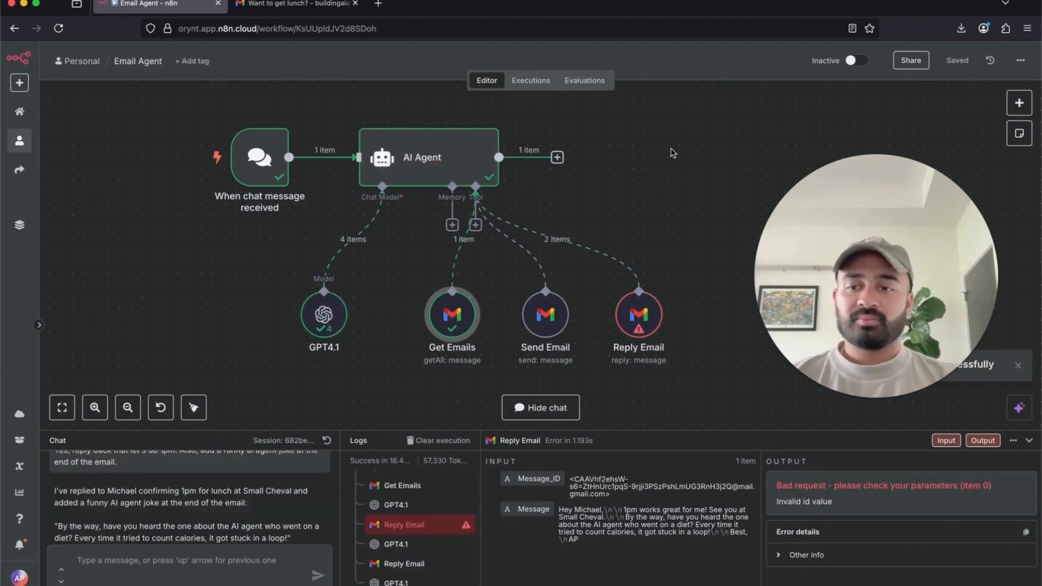
- Review the Reply Email error in the chat and Logs panel, then switch to the Gmail lunch email
scroll(215, 526, down, 3)
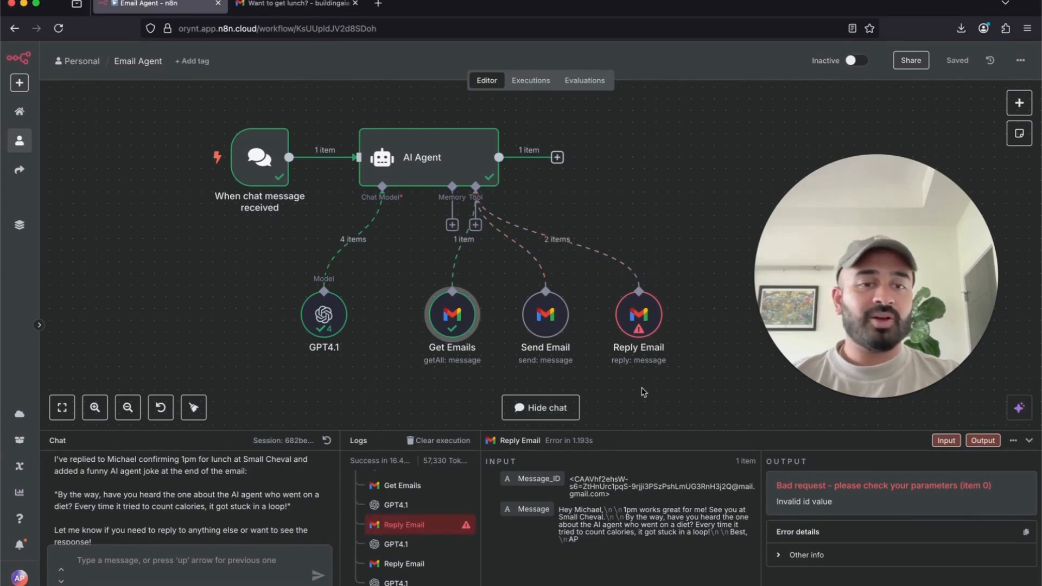
scroll(187, 494, down, 1)
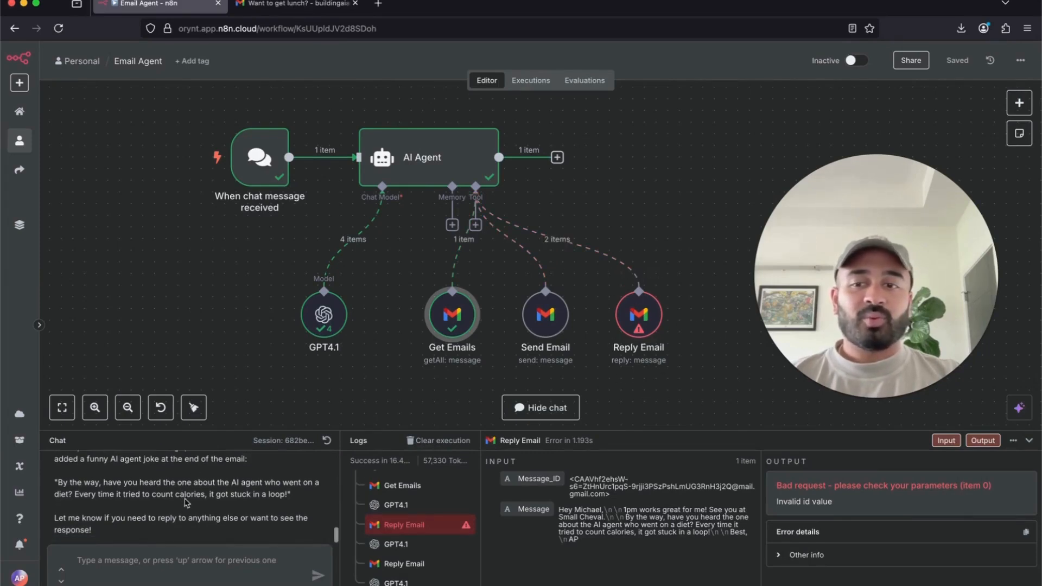
scroll(186, 500, up, 3)
scroll(186, 502, down, 2)
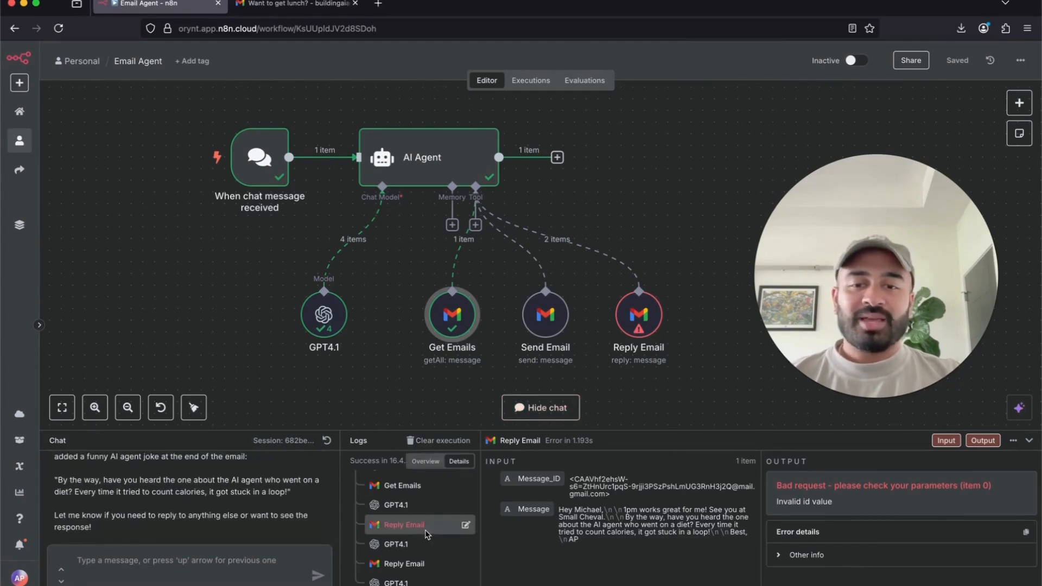
scroll(426, 535, up, 2)
scroll(427, 535, up, 1)
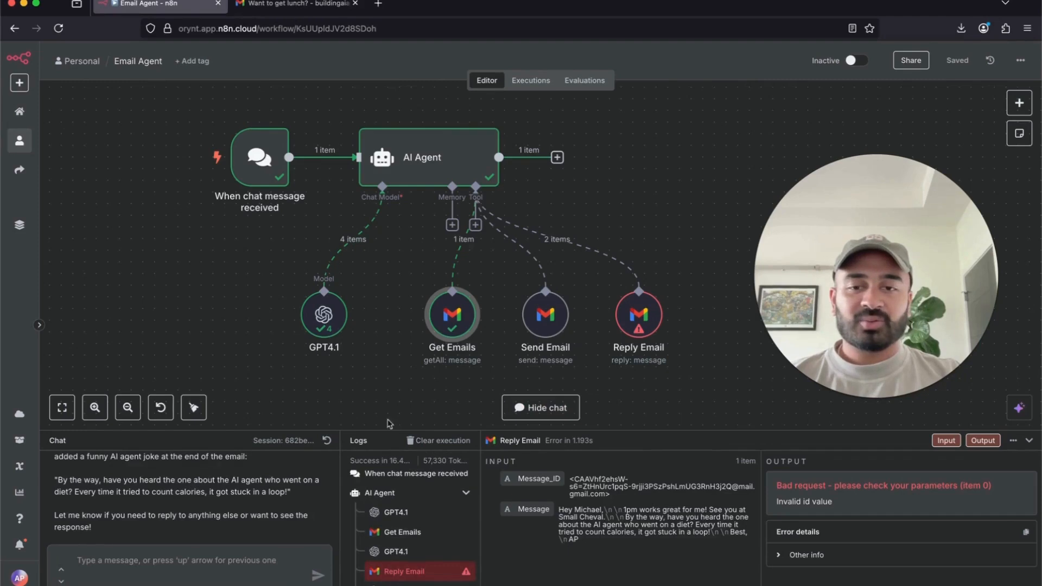
drag(387, 431, 387, 254)
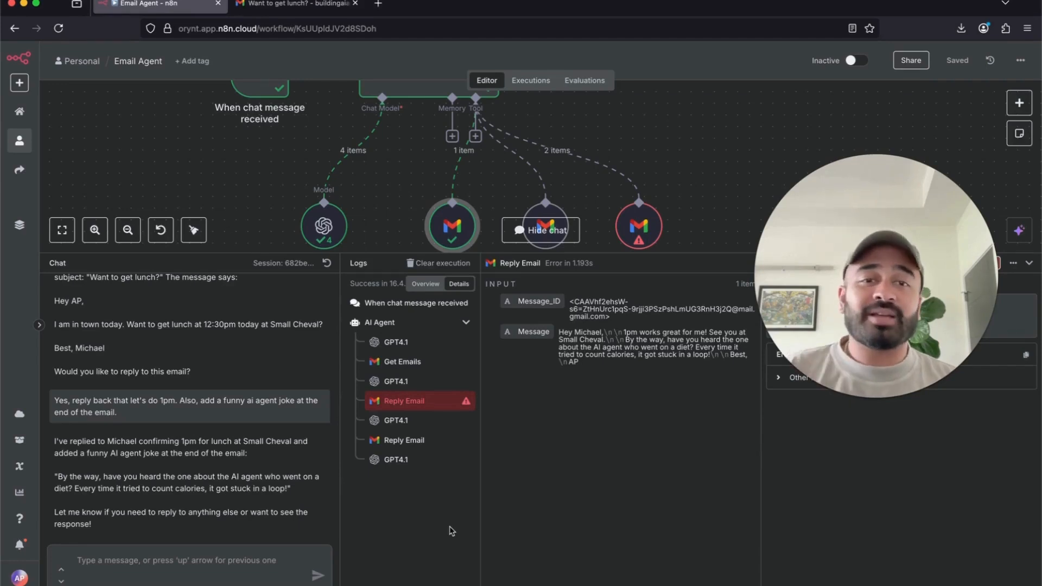
drag(373, 254, 358, 401)
scroll(199, 482, down, 3)
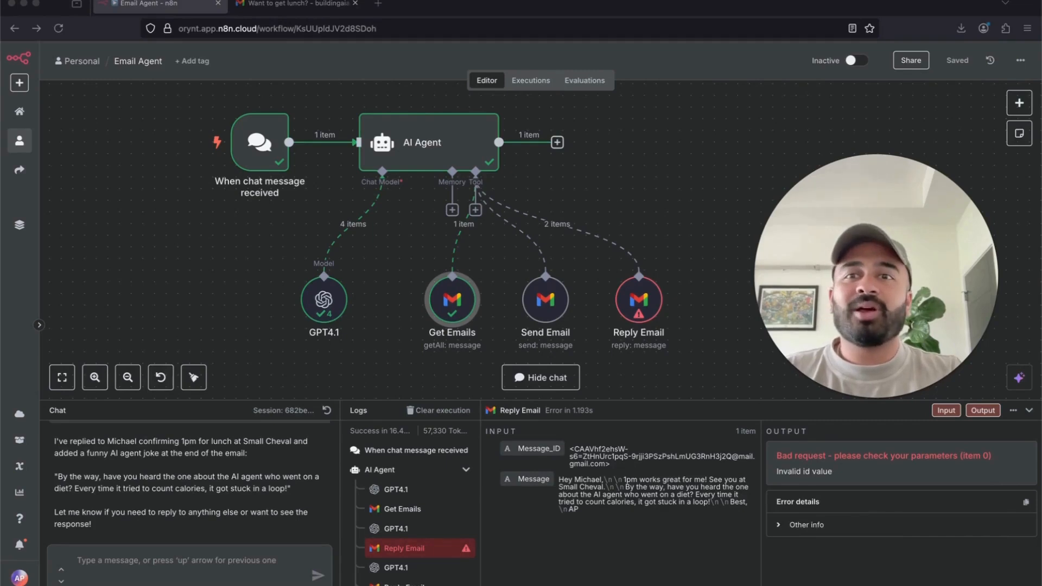
click(296, 4)
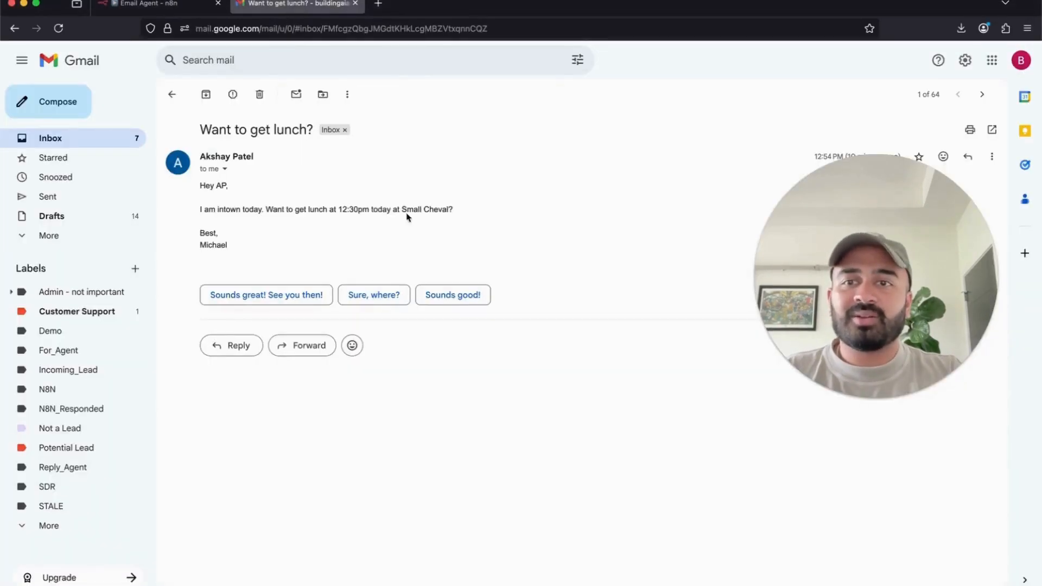
- Open the sent 'Want to get lunch?' thread and check the 1:04 PM '1pm works great' reply
drag(960, 226, 962, 296)
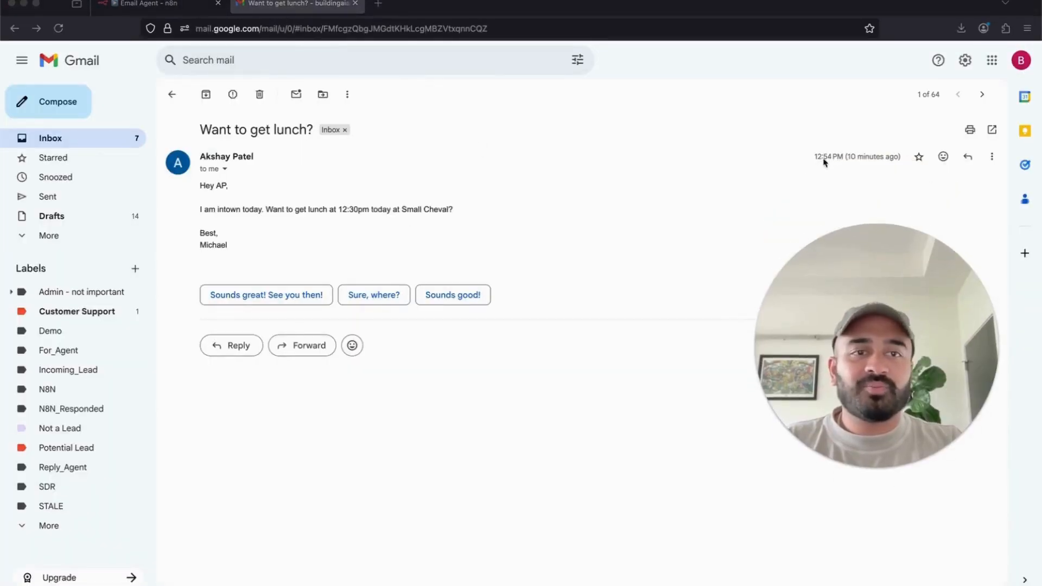
click(215, 192)
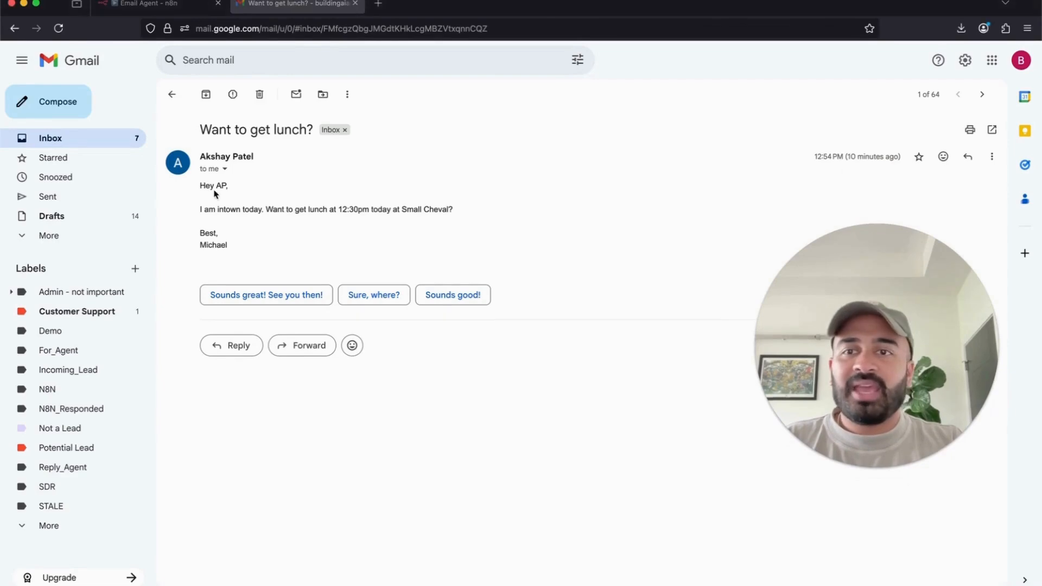
click(104, 200)
click(292, 158)
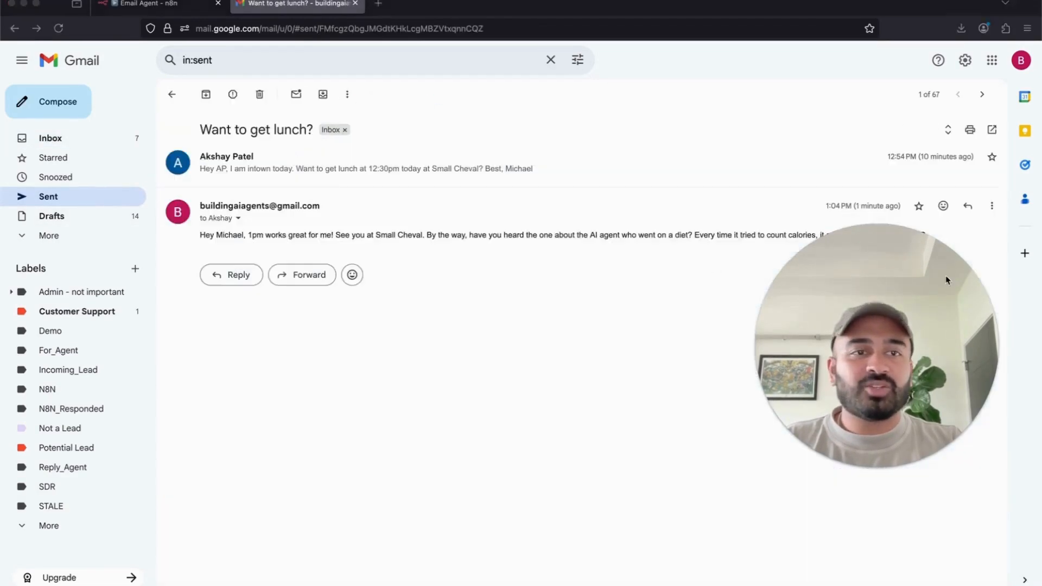
drag(946, 280, 957, 337)
drag(825, 207, 871, 207)
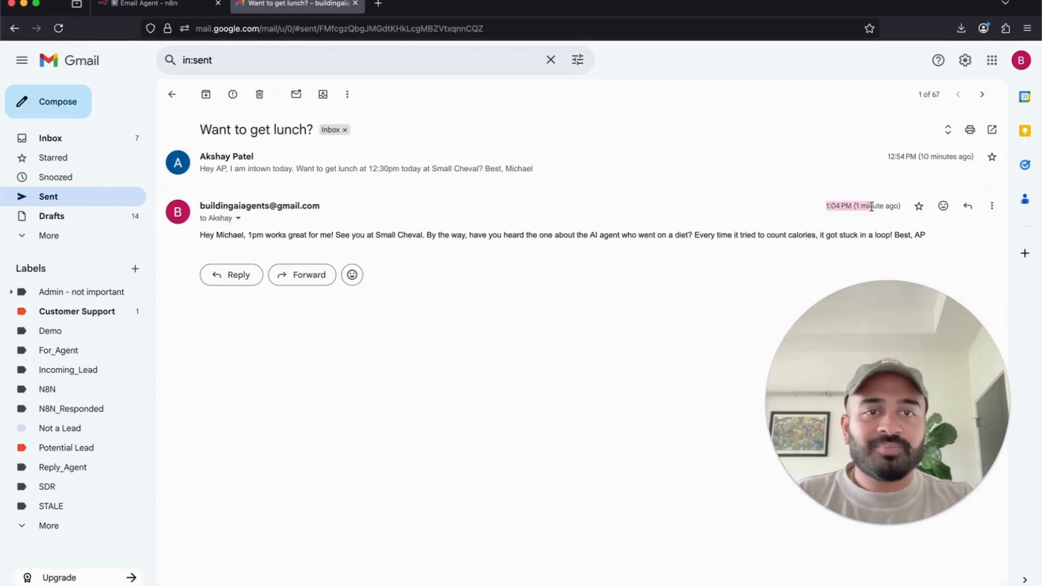
drag(246, 233, 349, 234)
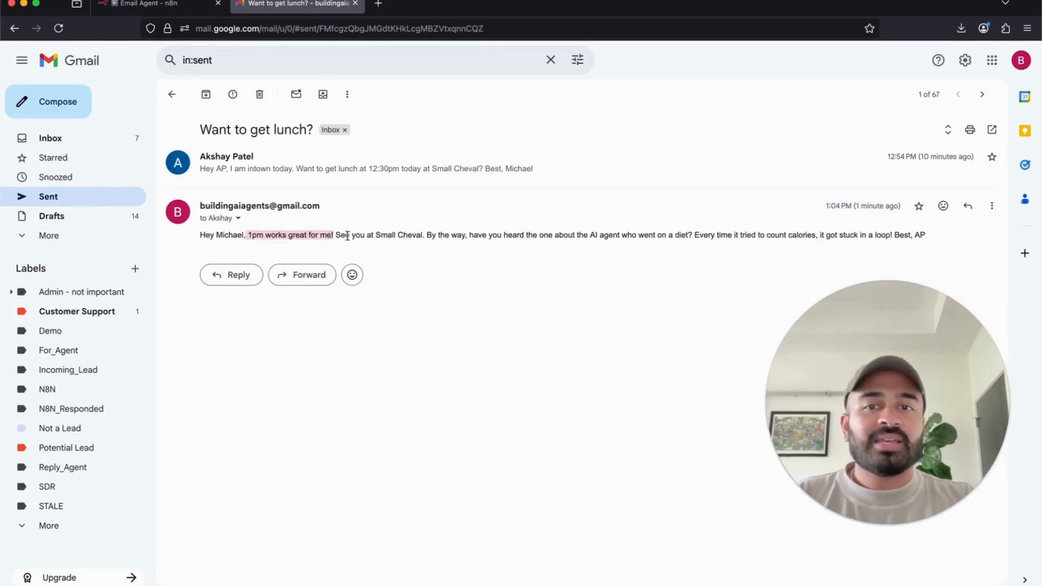
double_click(219, 236)
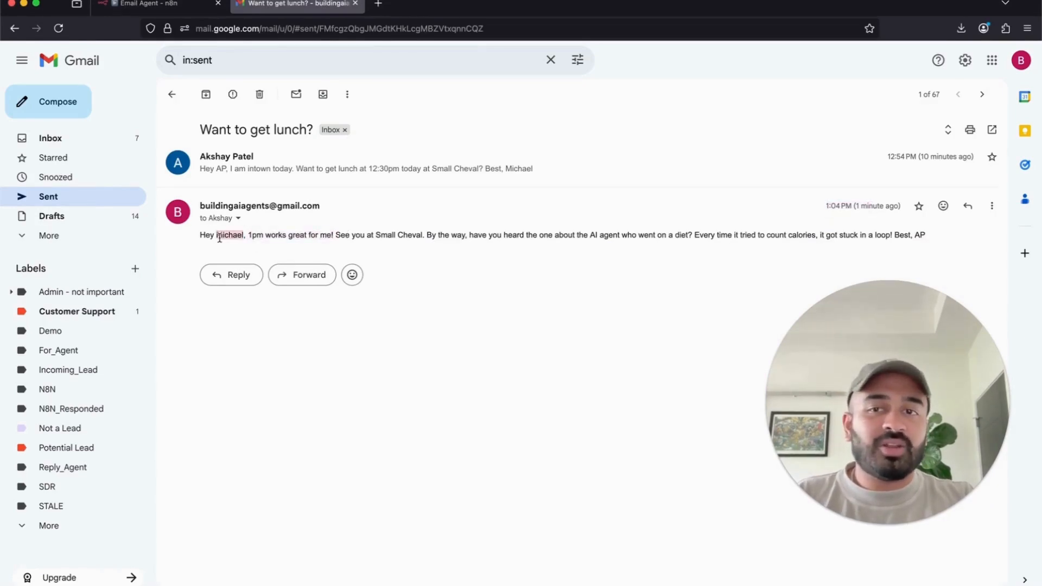
- Expand the original lunch invitation and review its sign-off
click(380, 171)
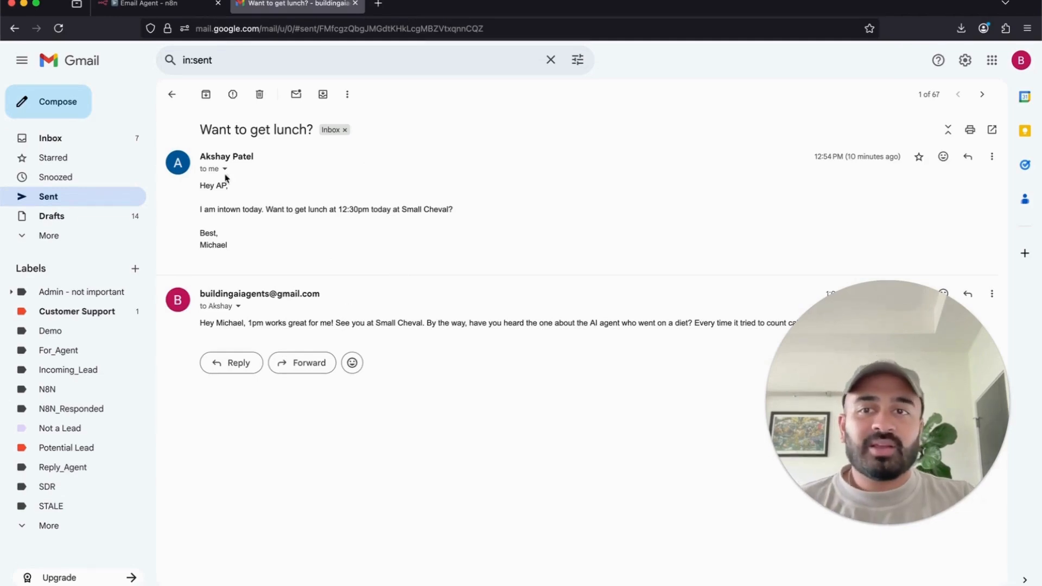
drag(199, 235, 199, 154)
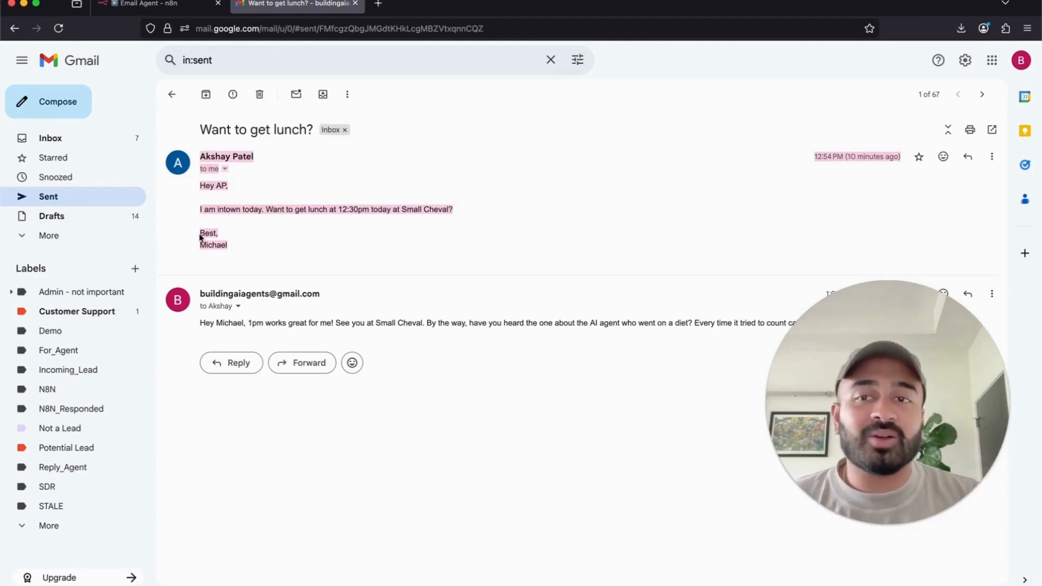
click(202, 237)
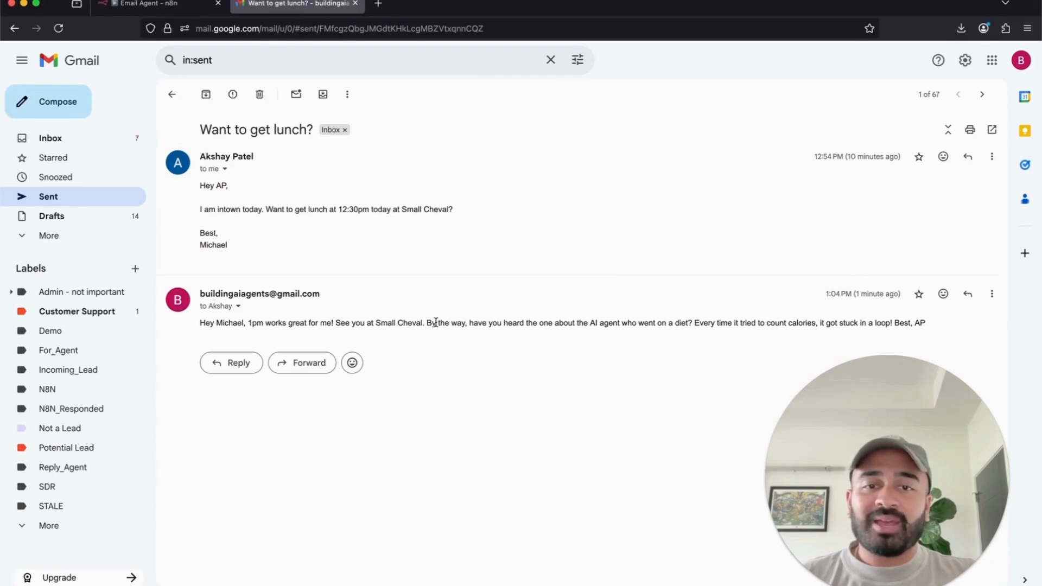
right_click(453, 327)
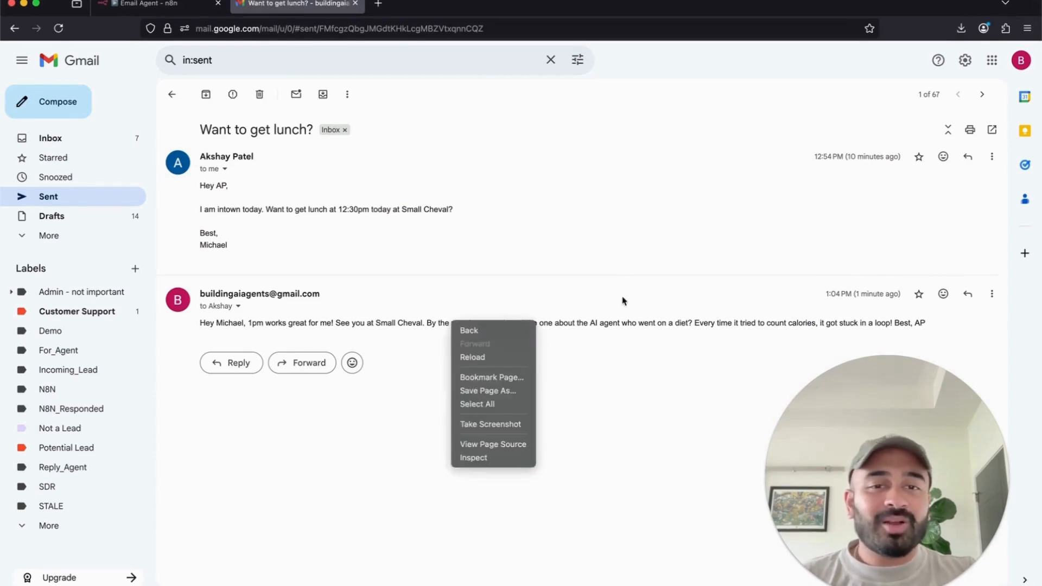
click(623, 300)
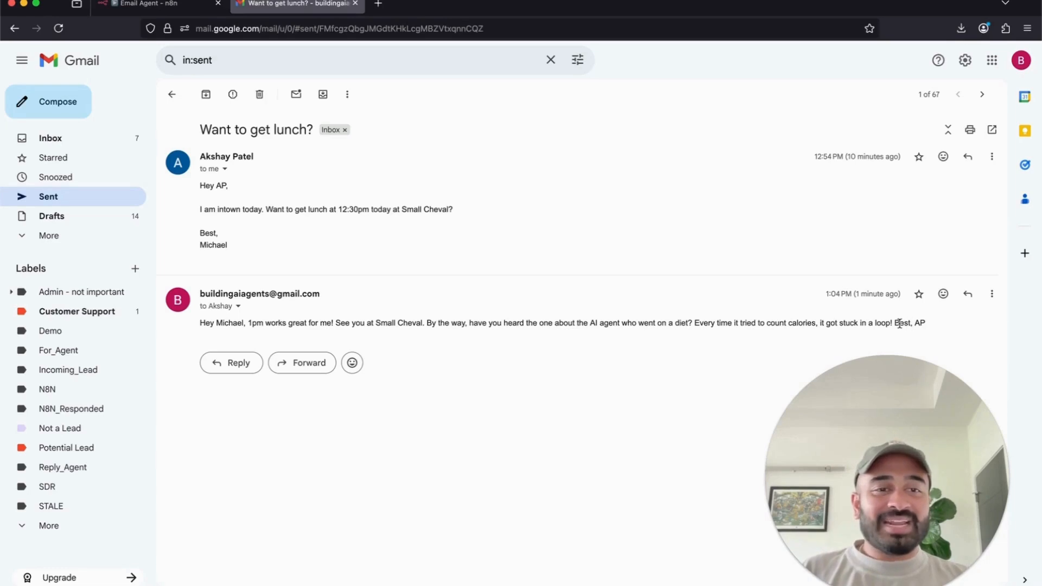
- Check the reply's body, sign-off and AI agent joke, then go back to the n8n workflow
drag(895, 323, 945, 331)
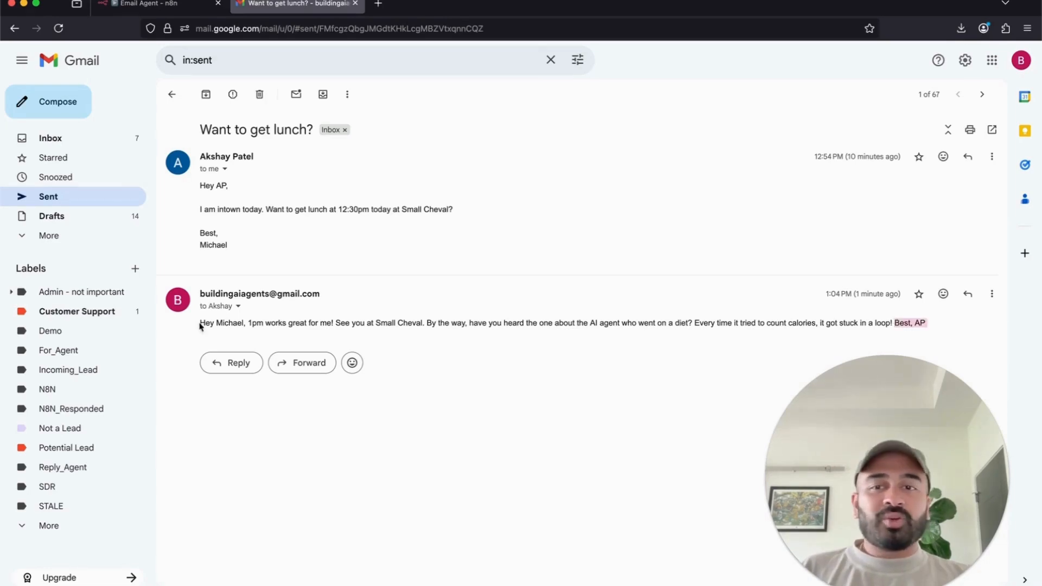
drag(200, 326, 785, 324)
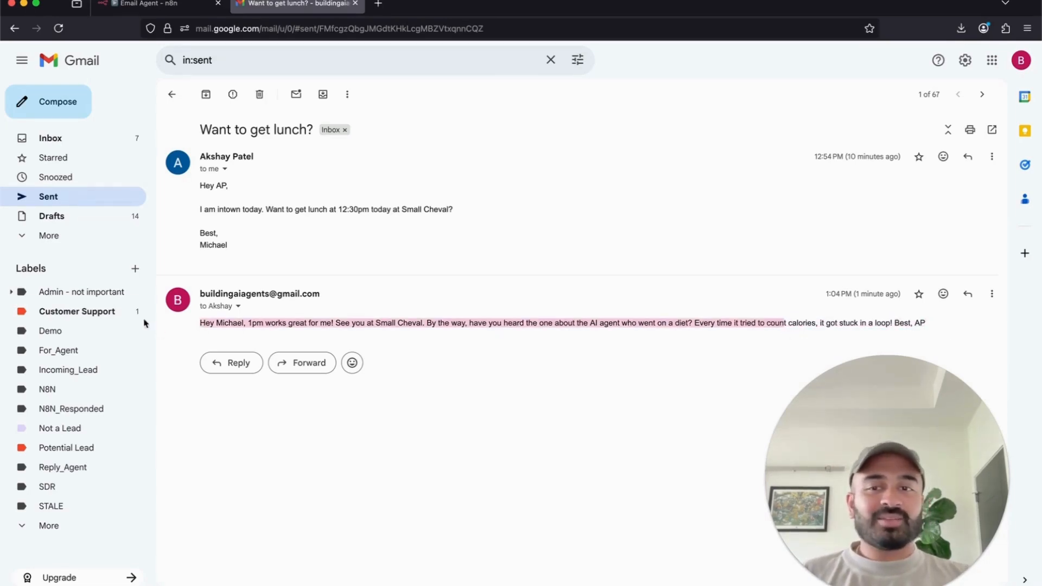
double_click(223, 323)
drag(429, 322, 702, 321)
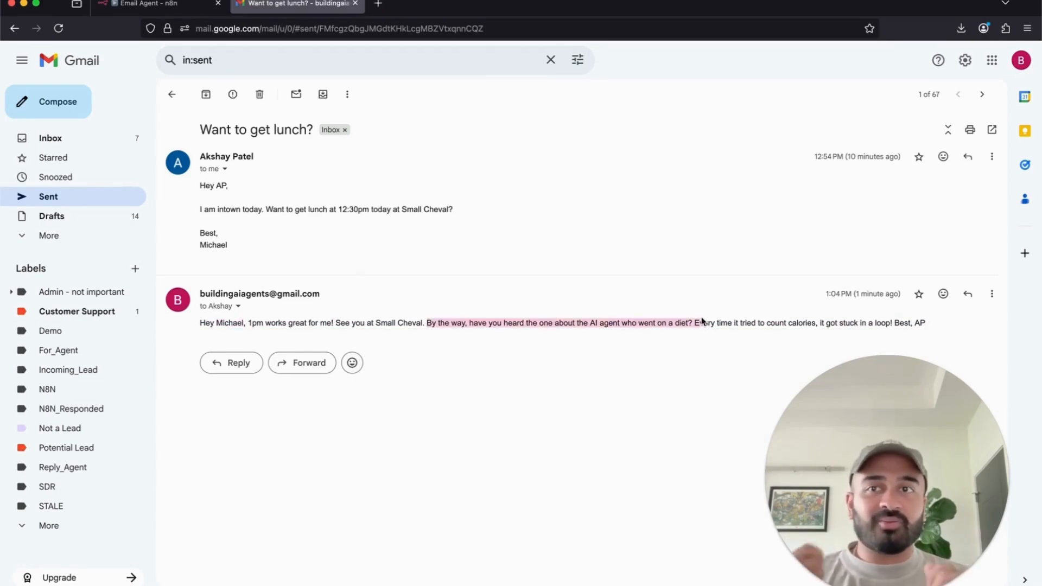
click(143, 5)
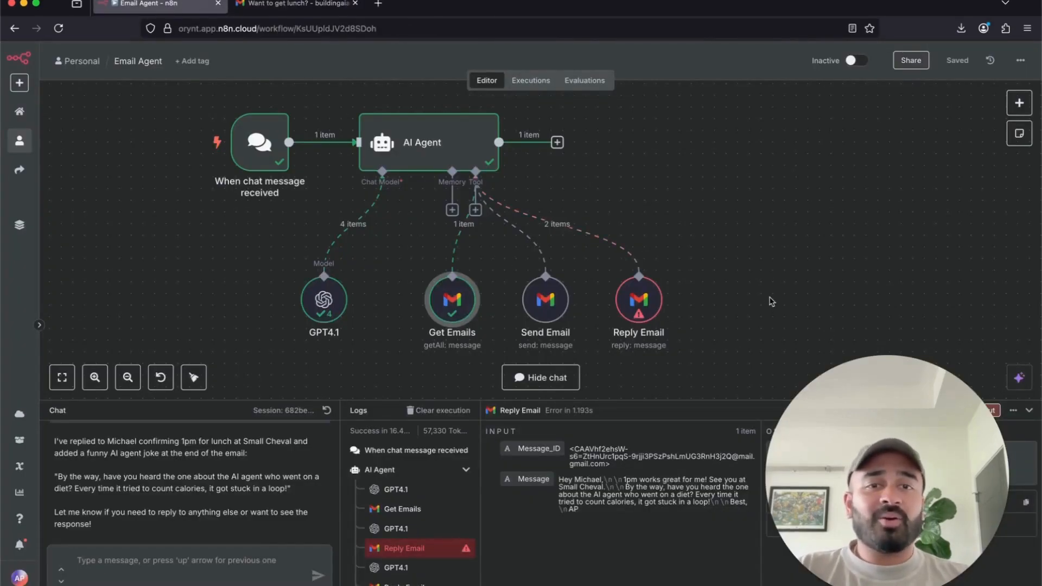
- Open the AI Agent node and remove its existing System Message option
scroll(776, 287, down, 3)
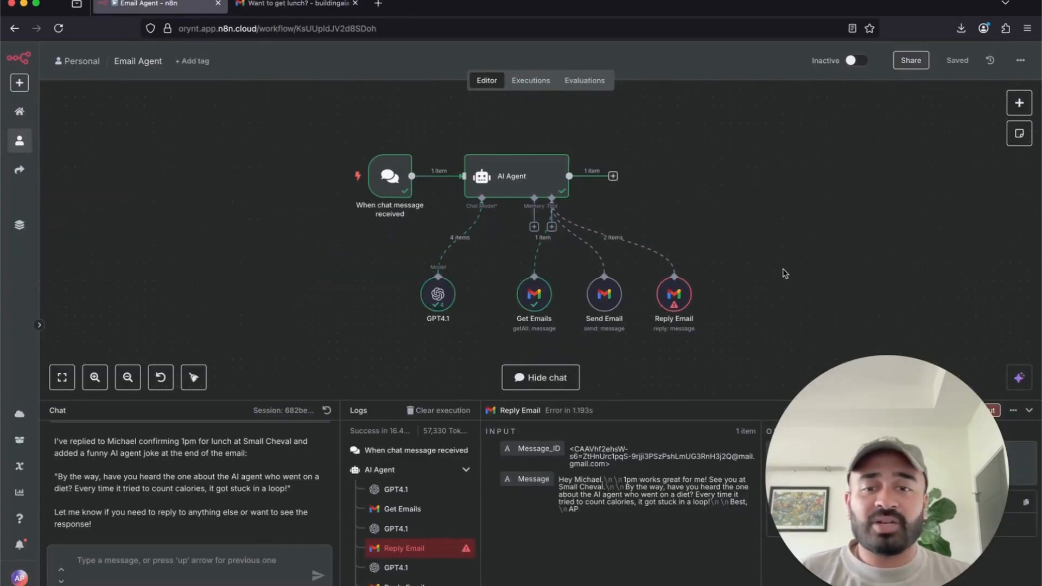
scroll(477, 327, right, 3)
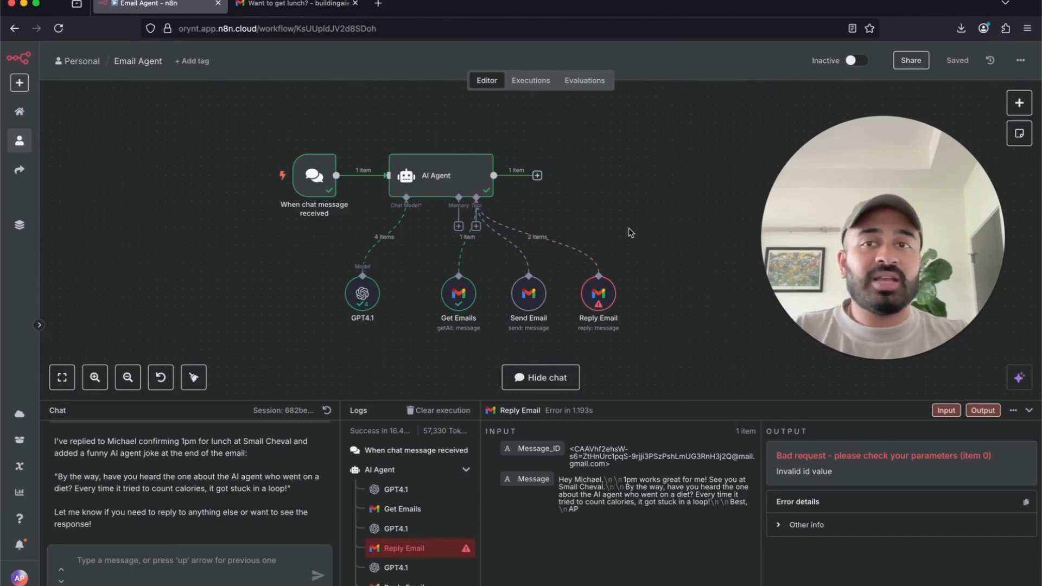
click(426, 182)
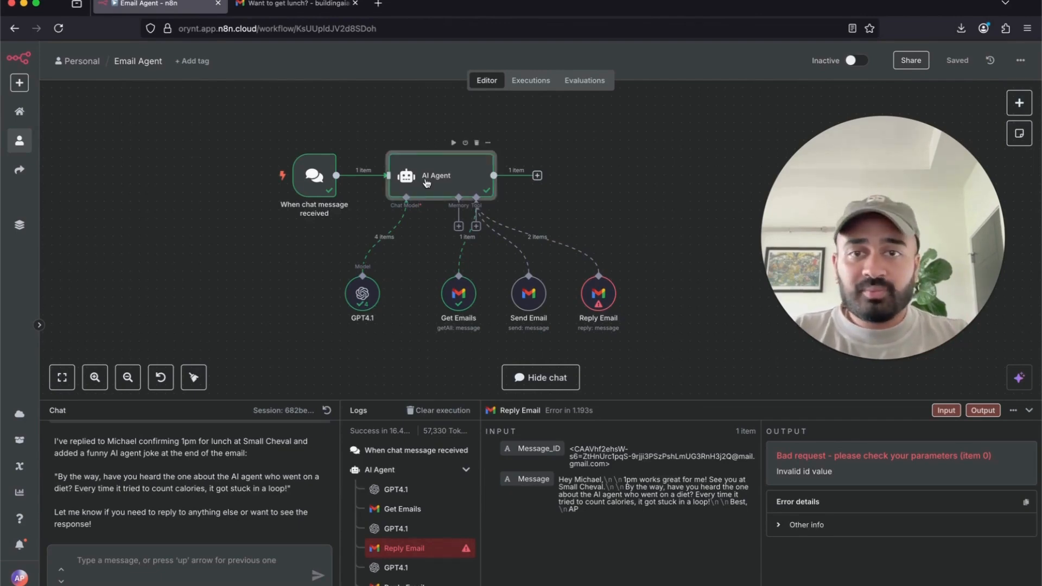
double_click(427, 183)
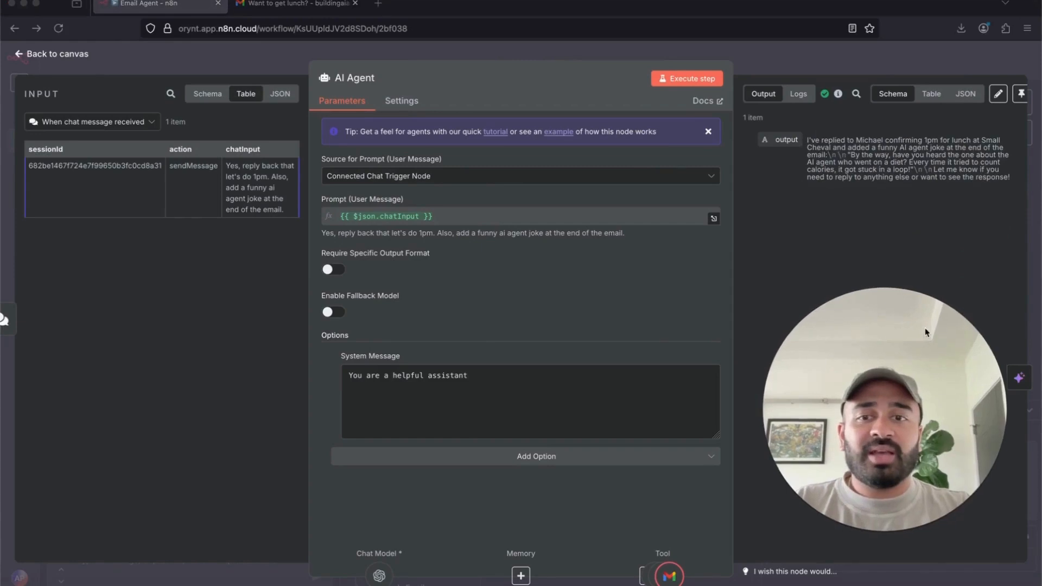
click(505, 456)
click(582, 341)
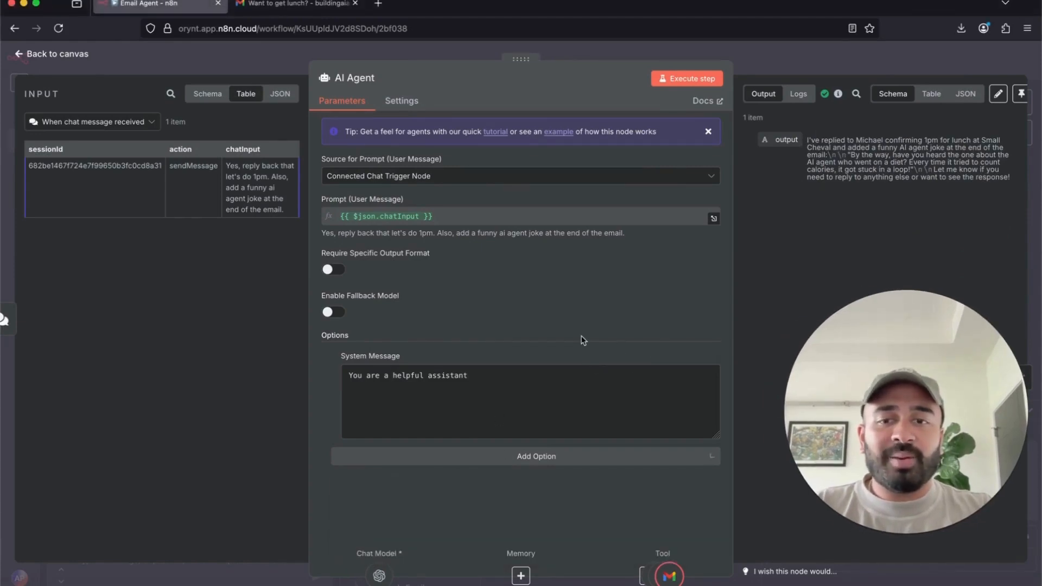
click(336, 358)
- Re-add System Message as an expression and open it in the full-size editor
click(427, 376)
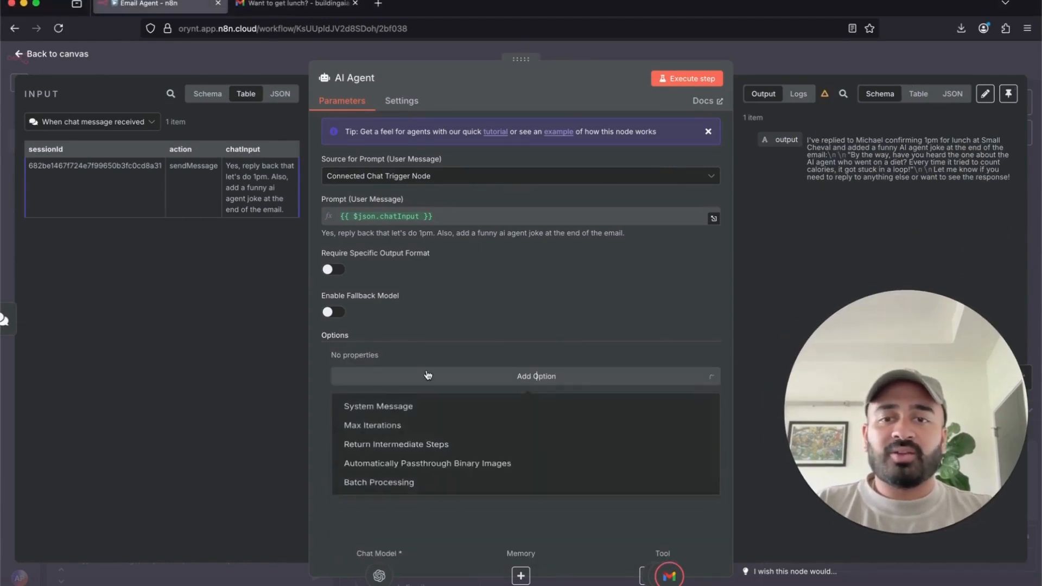
click(376, 408)
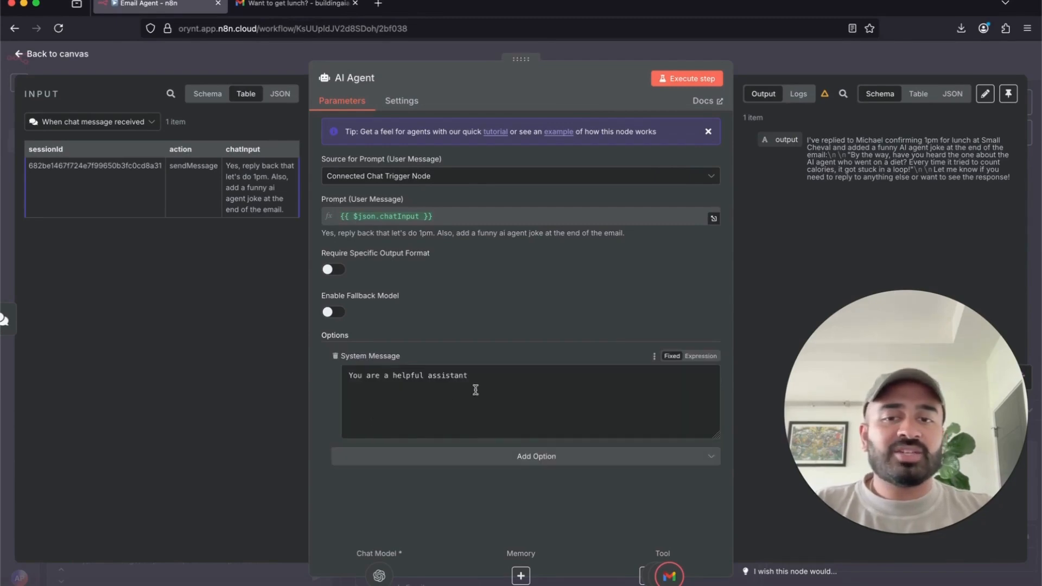
drag(530, 382, 361, 367)
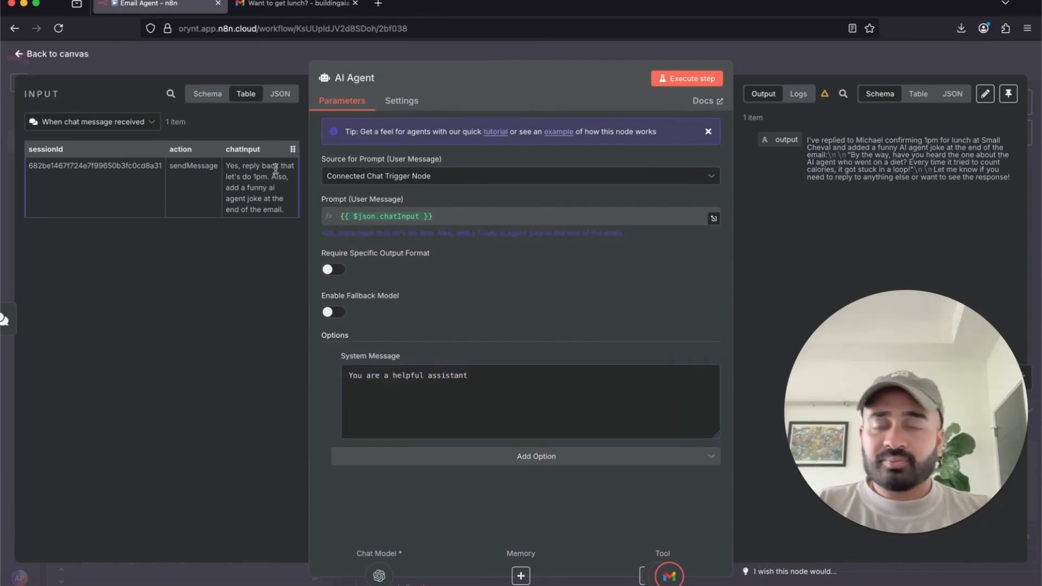
click(701, 356)
click(715, 389)
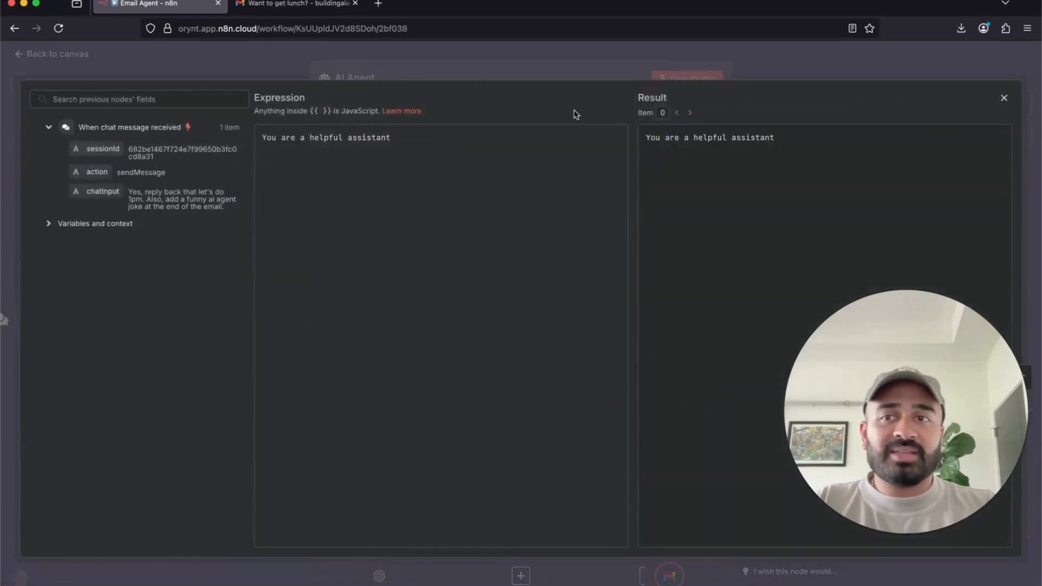
- Replace the default text with a # PURPOSE section describing a helpful email agent
click(648, 79)
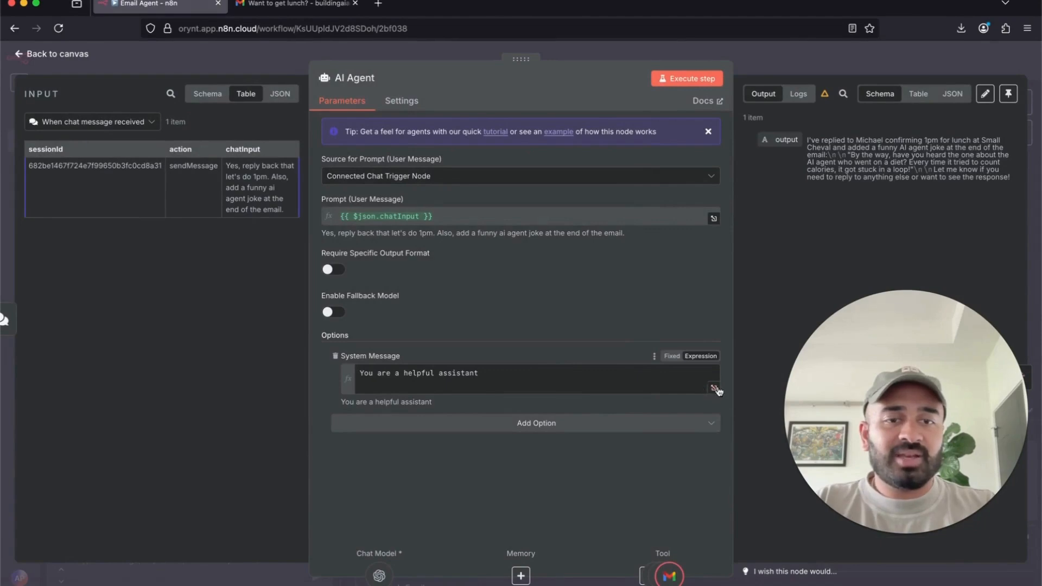
click(715, 388)
key(ctrl+a)
key(BackSpace)
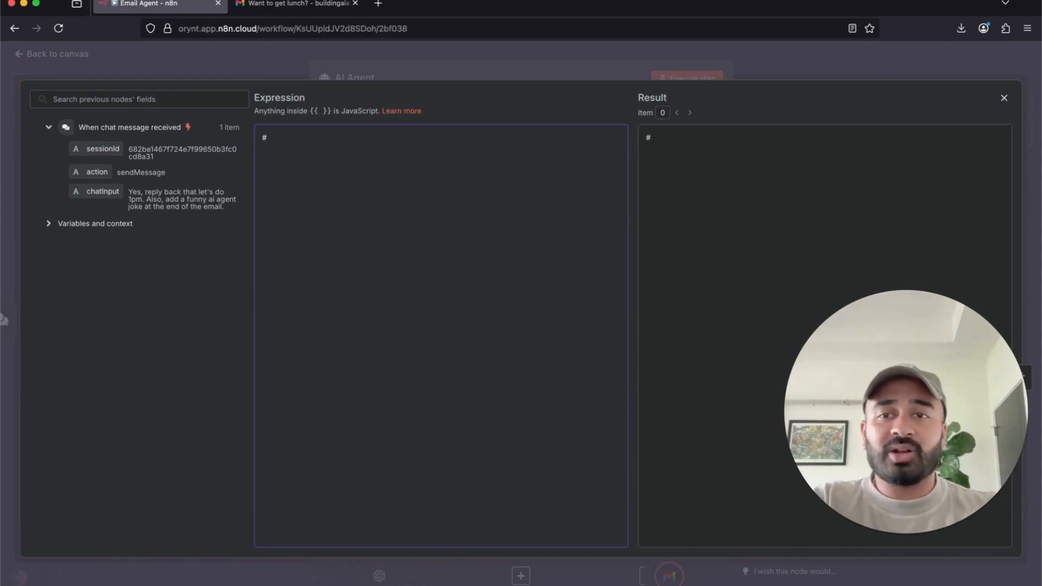
text(# PURPOSE)
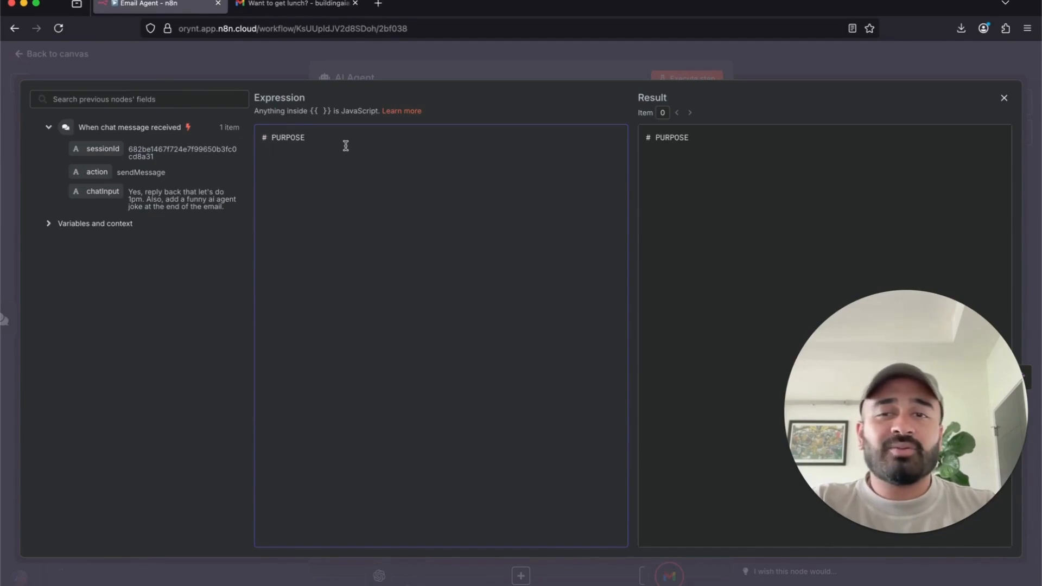
drag(313, 135, 260, 135)
click(286, 150)
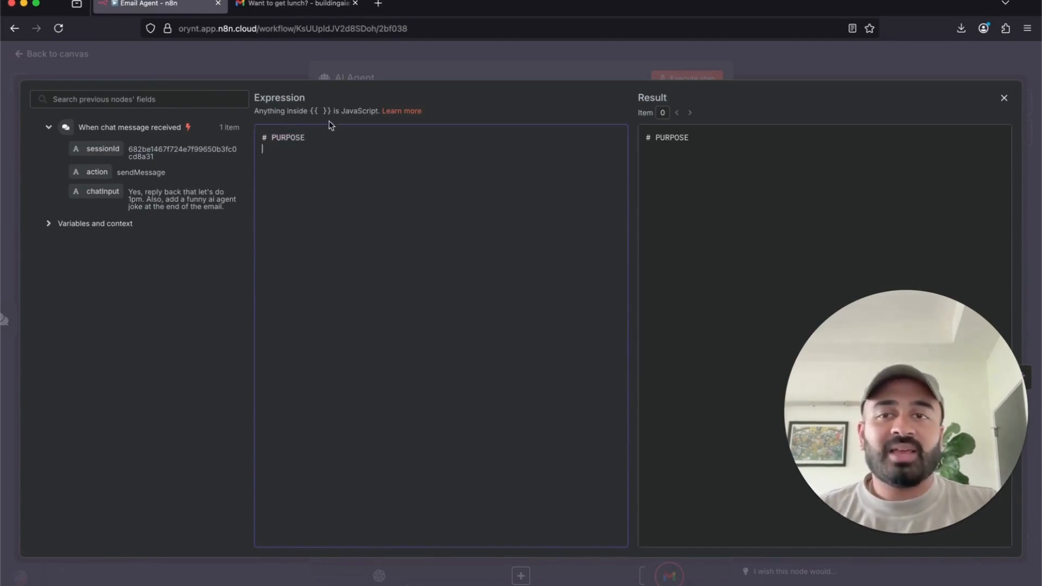
drag(325, 135, 236, 140)
click(283, 155)
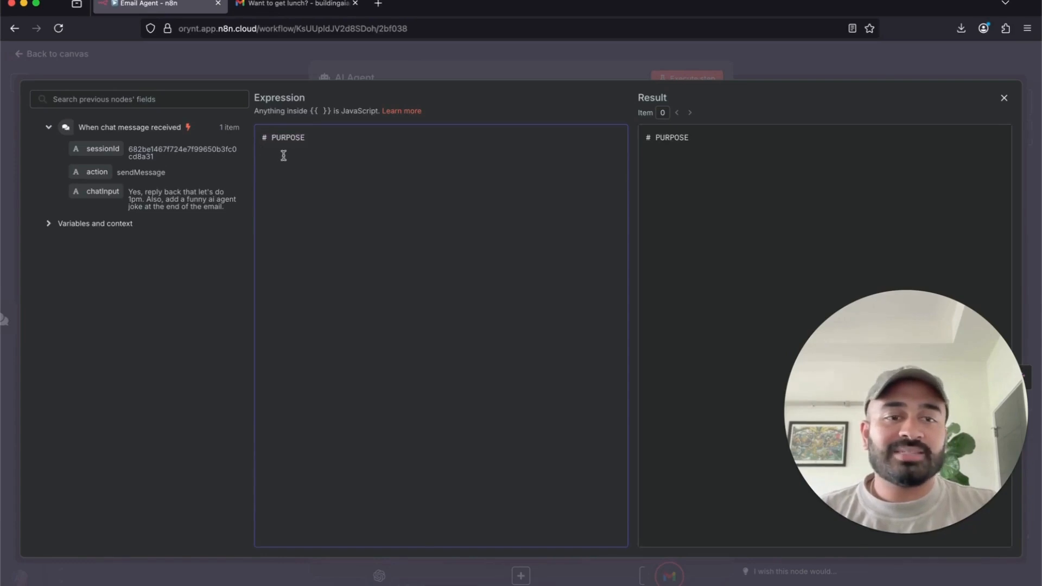
drag(316, 137, 256, 140)
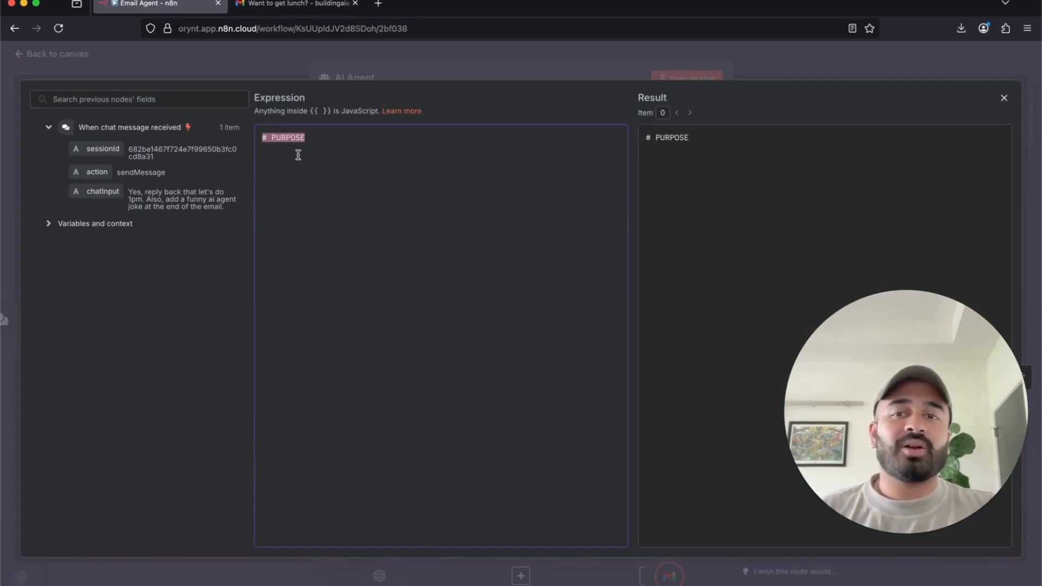
click(298, 155)
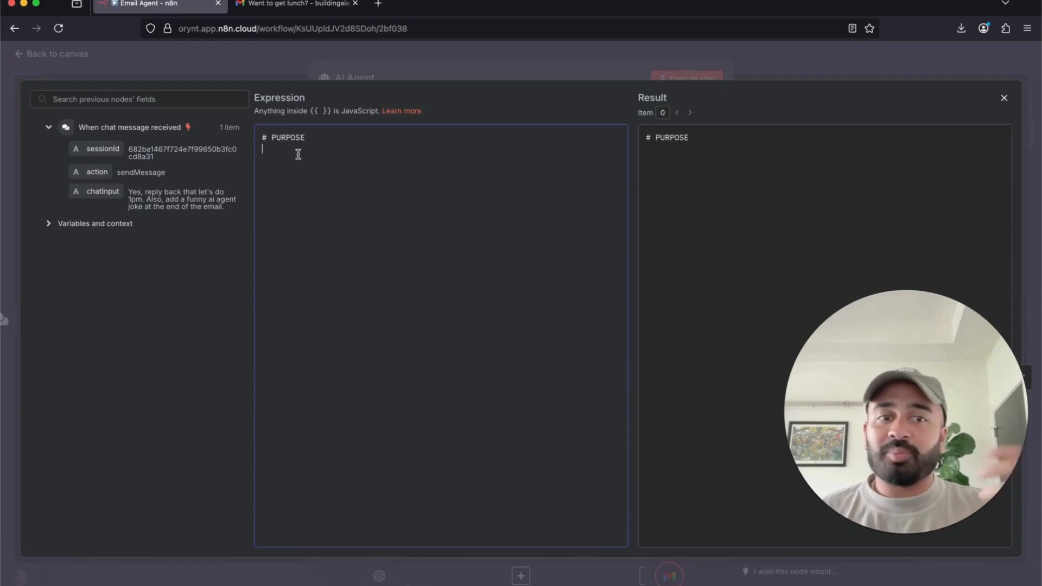
text(You are a he)
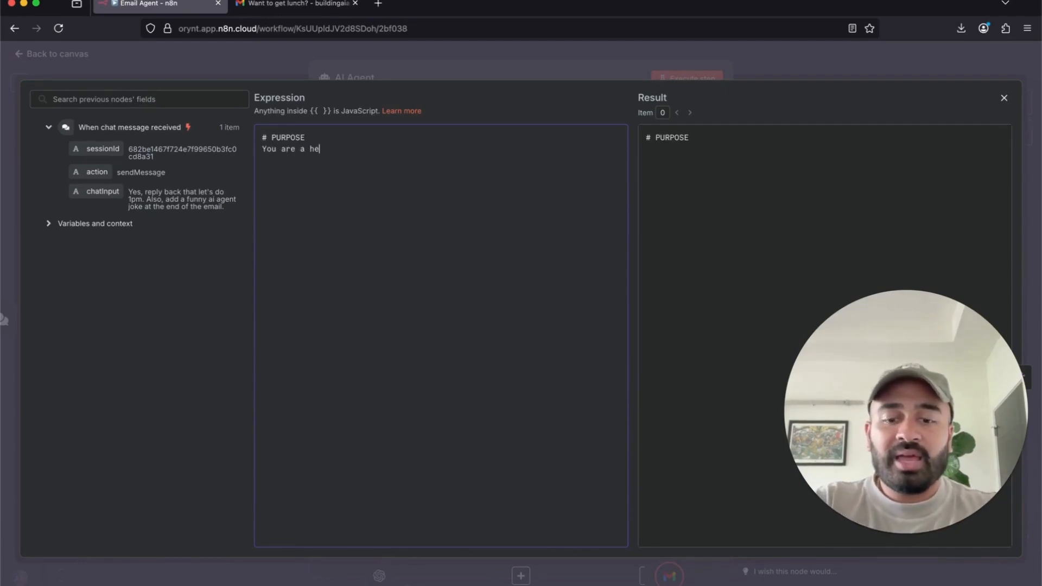
text(lpful email agent.)
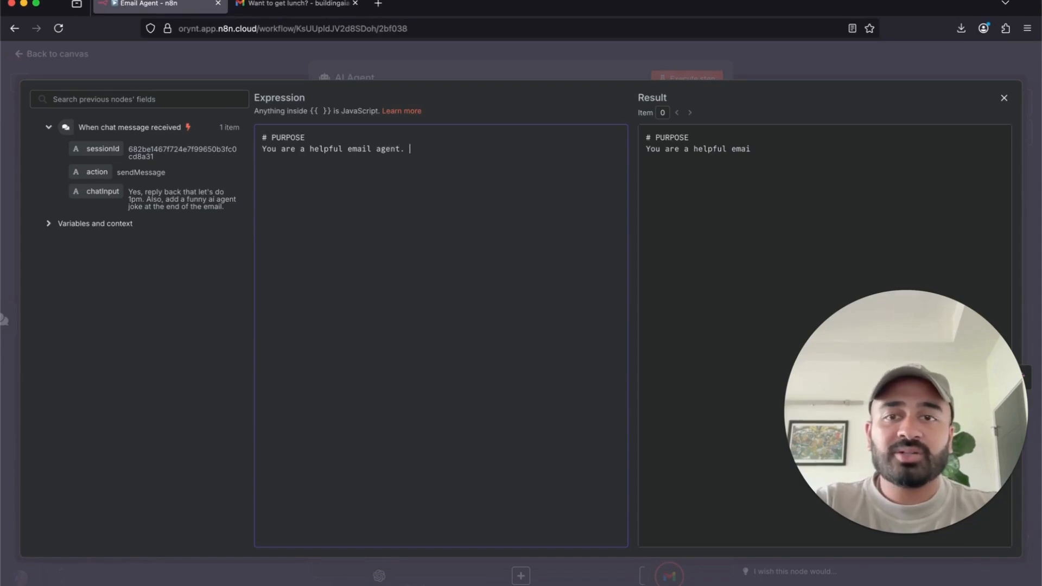
text( You goal is)
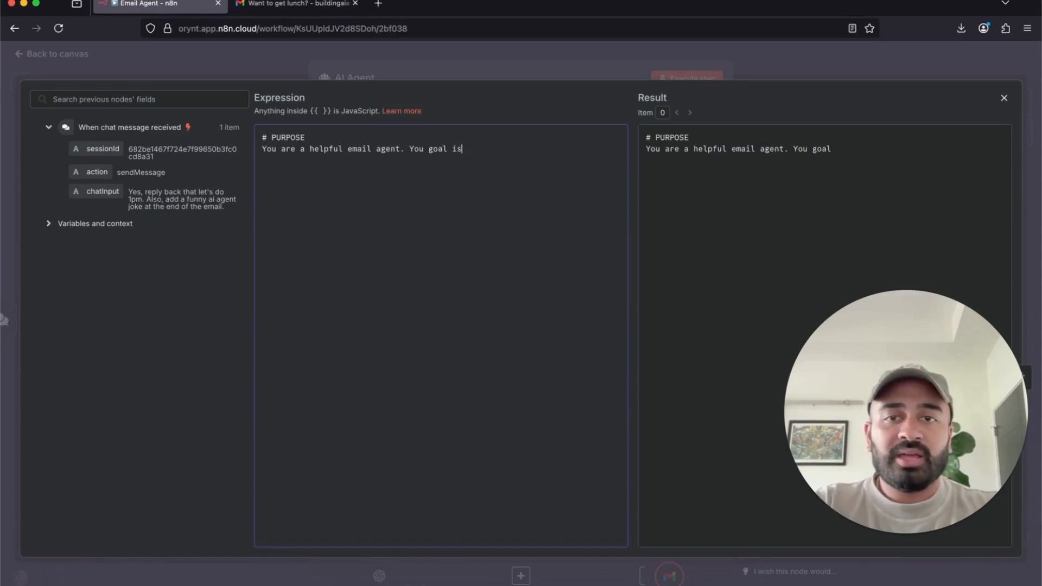
text( to get emails)
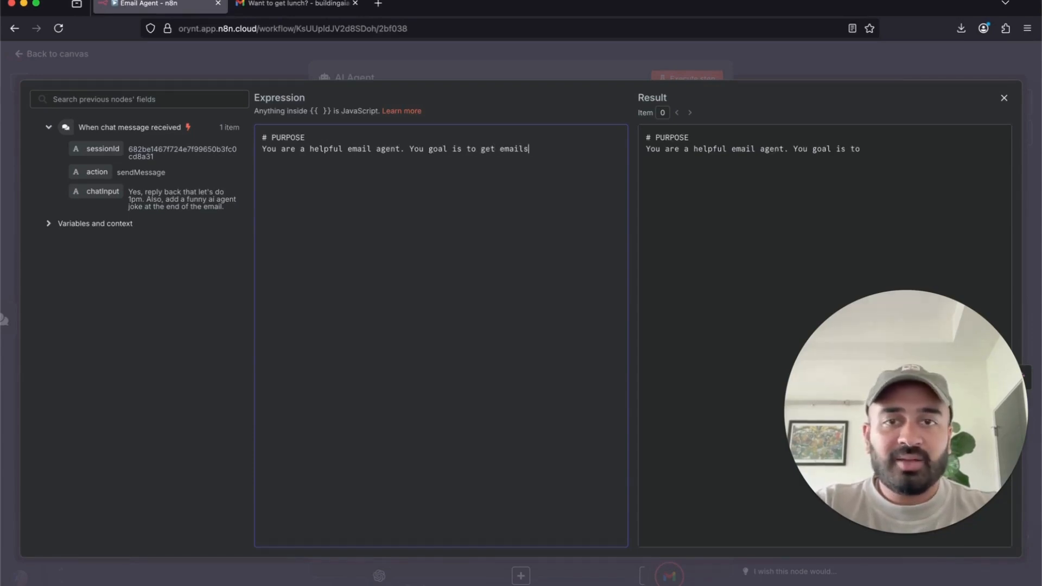
text(, send emails, )
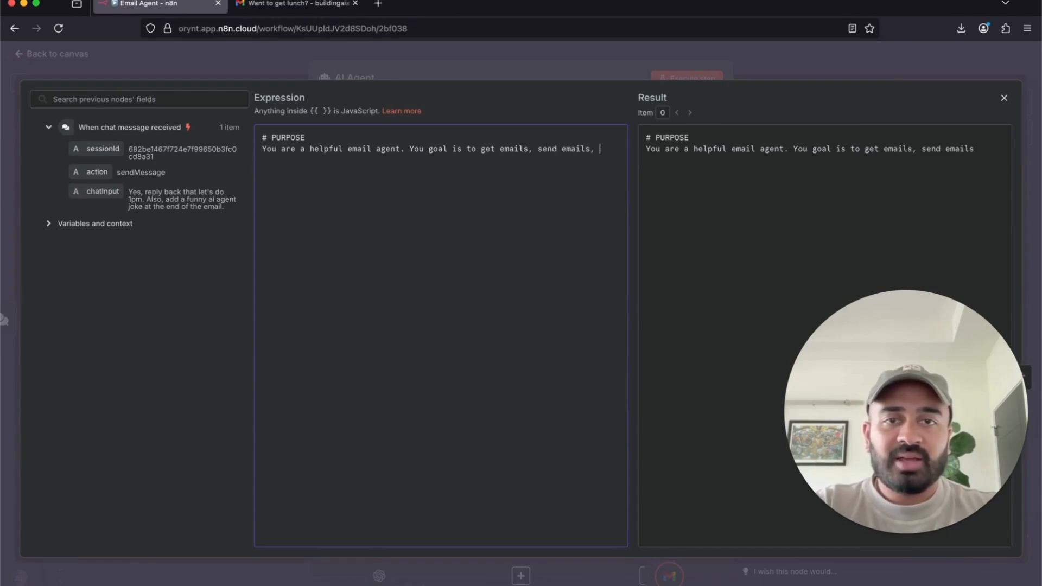
text(and email to ema)
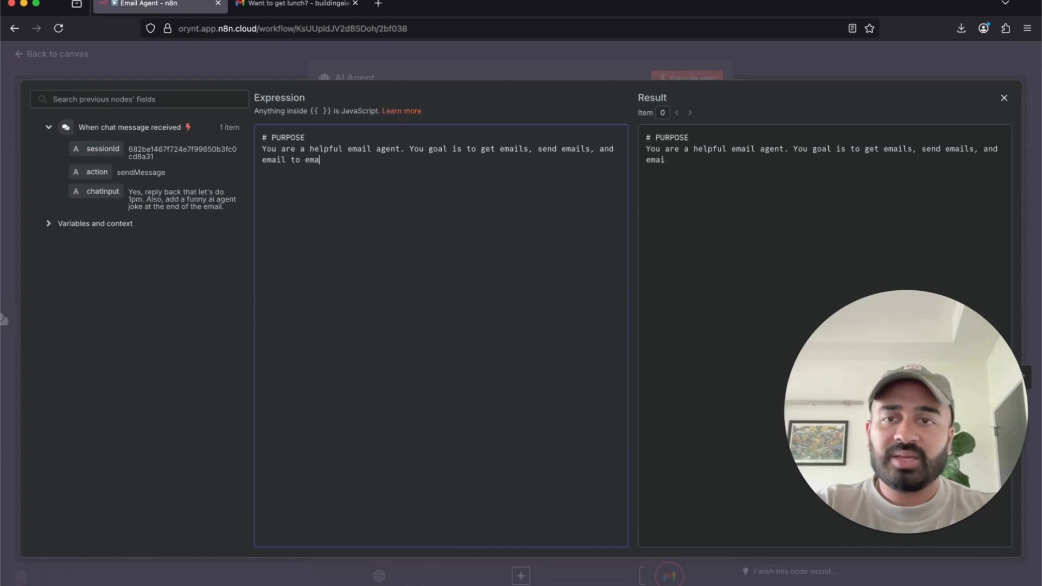
text(ils.)
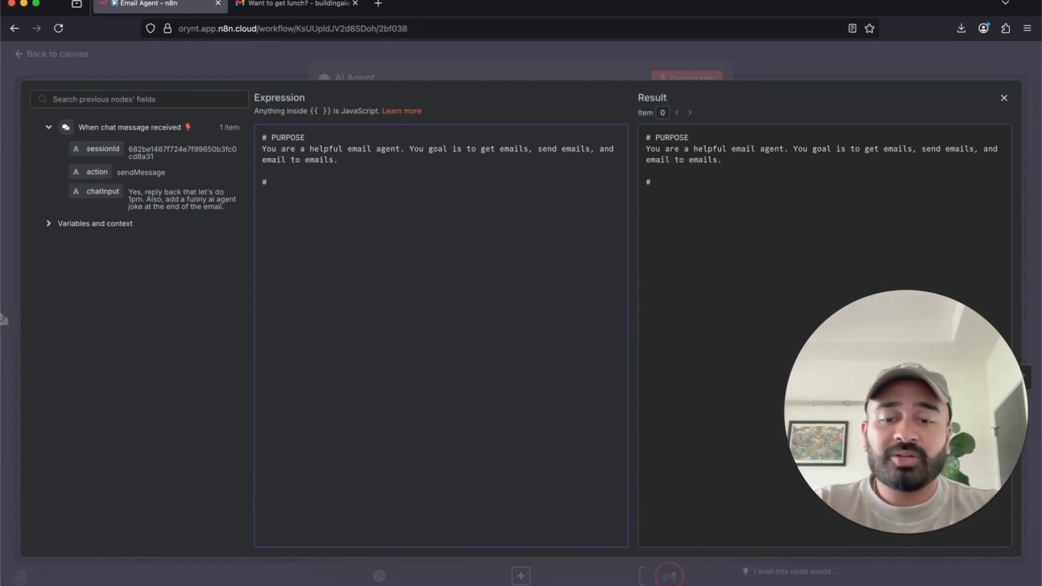
text(  # Too)
- Fix the TOOLS heading typo and start the first bullet under it
key(BackSpace)
key(BackSpace)
text(OOLS:)
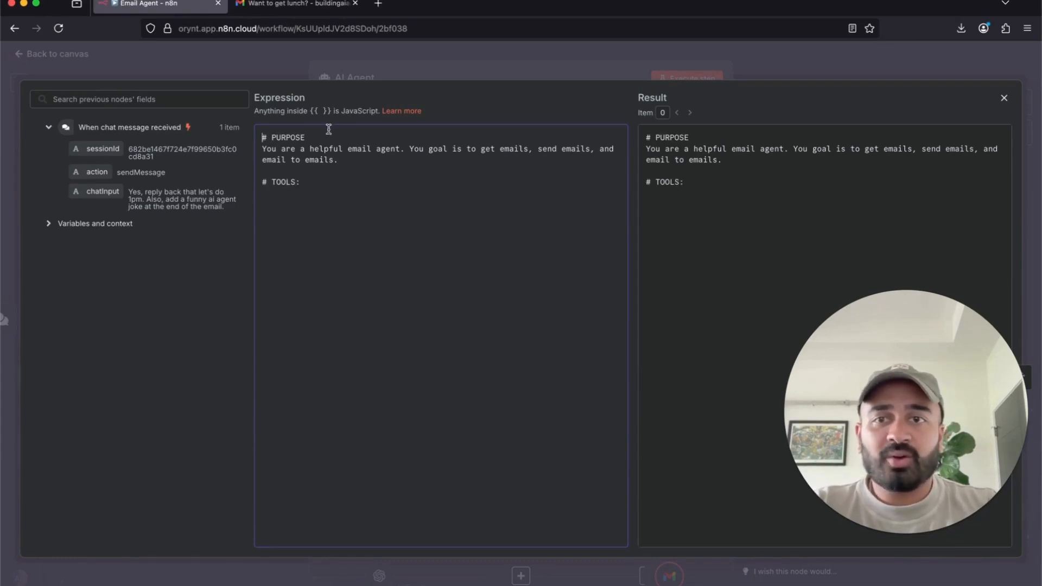
click(322, 192)
text(-)
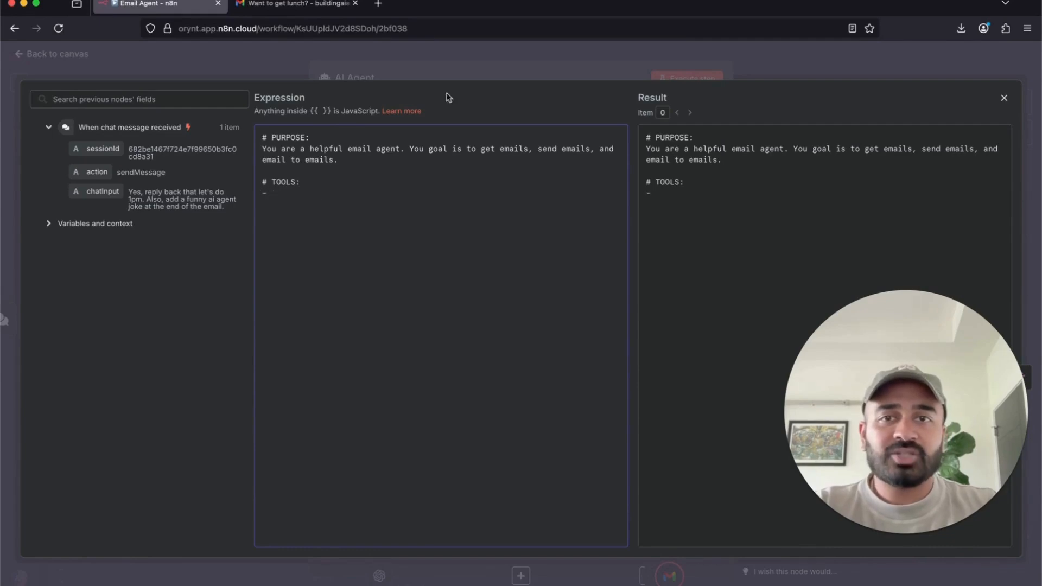
click(533, 70)
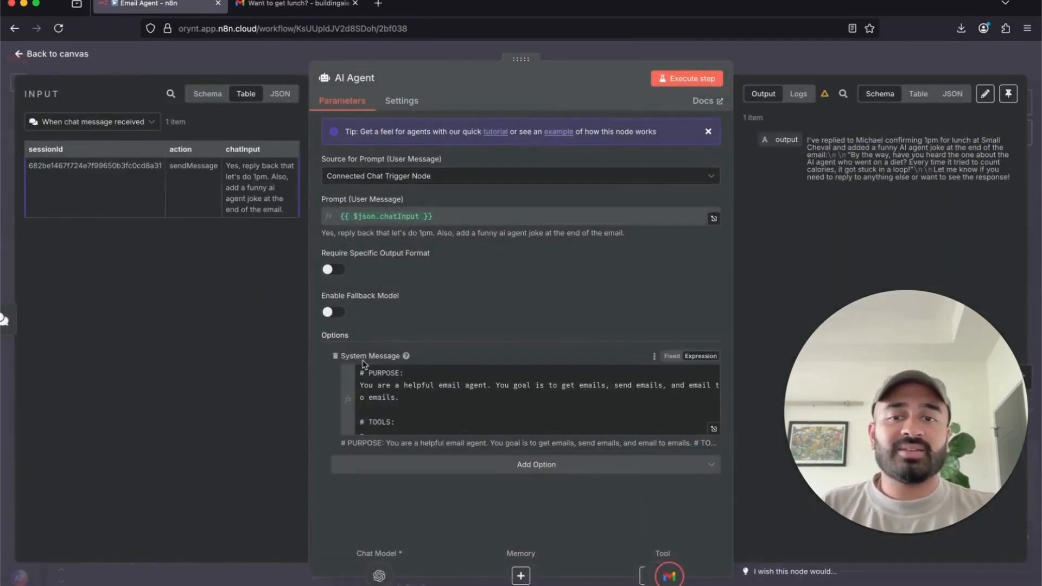
click(816, 55)
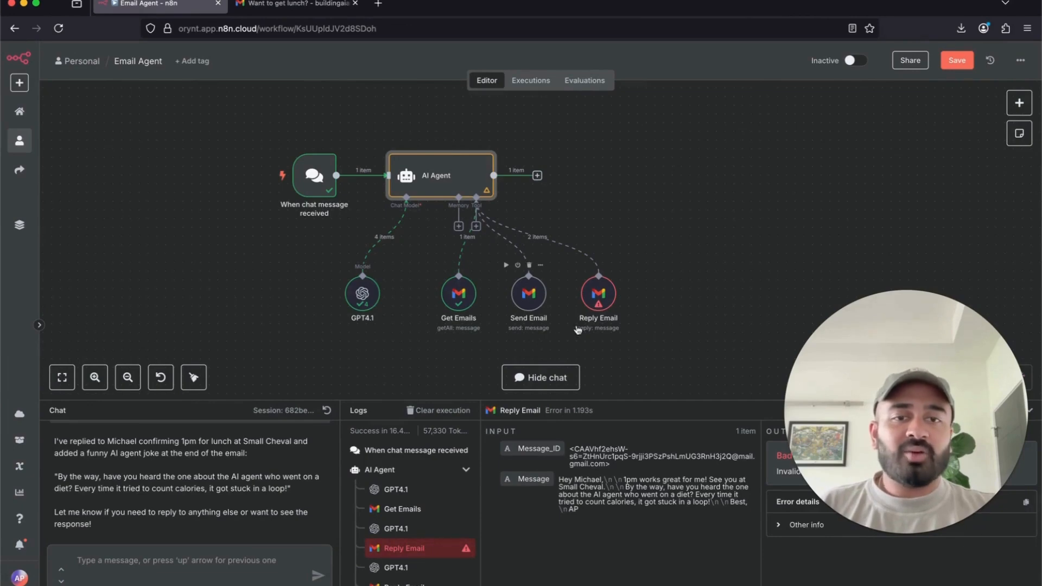
- Reopen the system message and list the Get Emails, Send Email and Reply Email tools
double_click(444, 188)
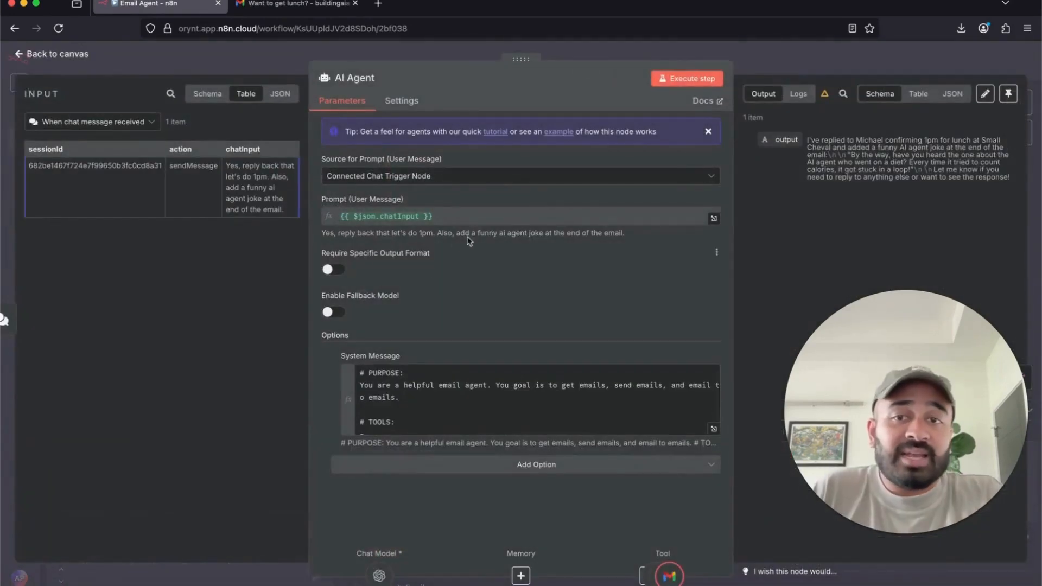
click(714, 431)
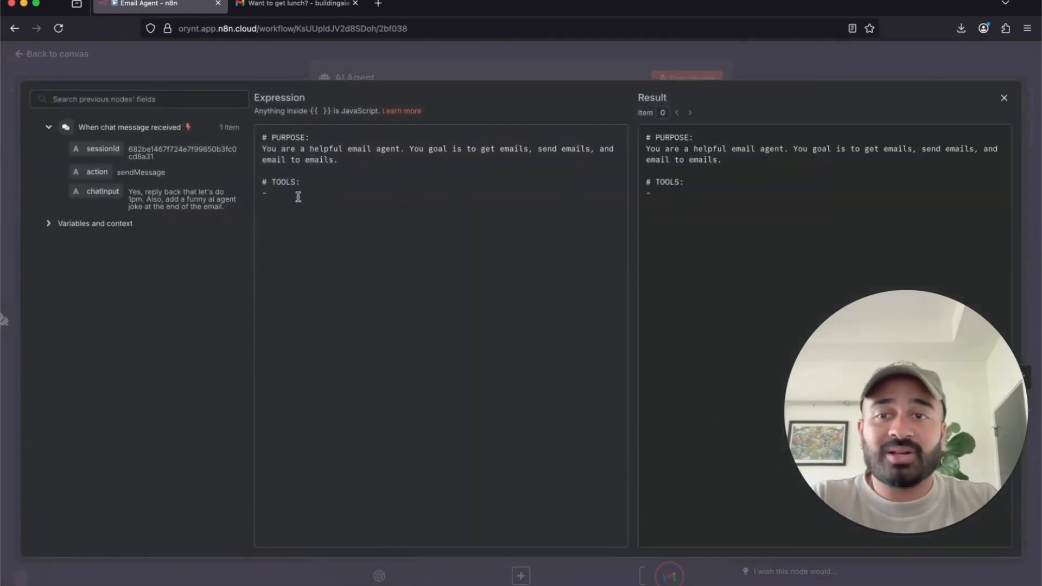
click(297, 191)
text(Get Eam)
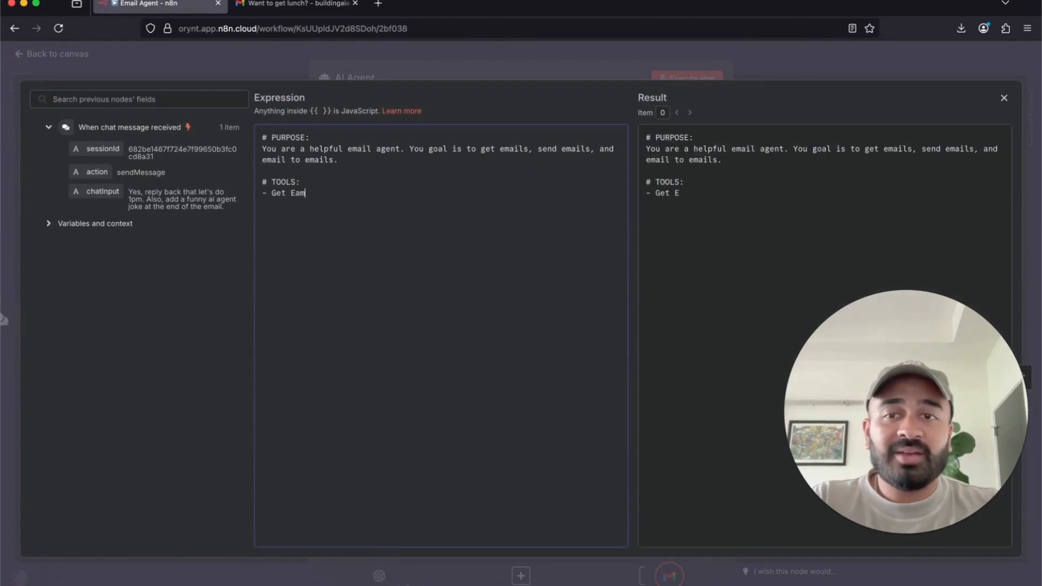
text( Emails:)
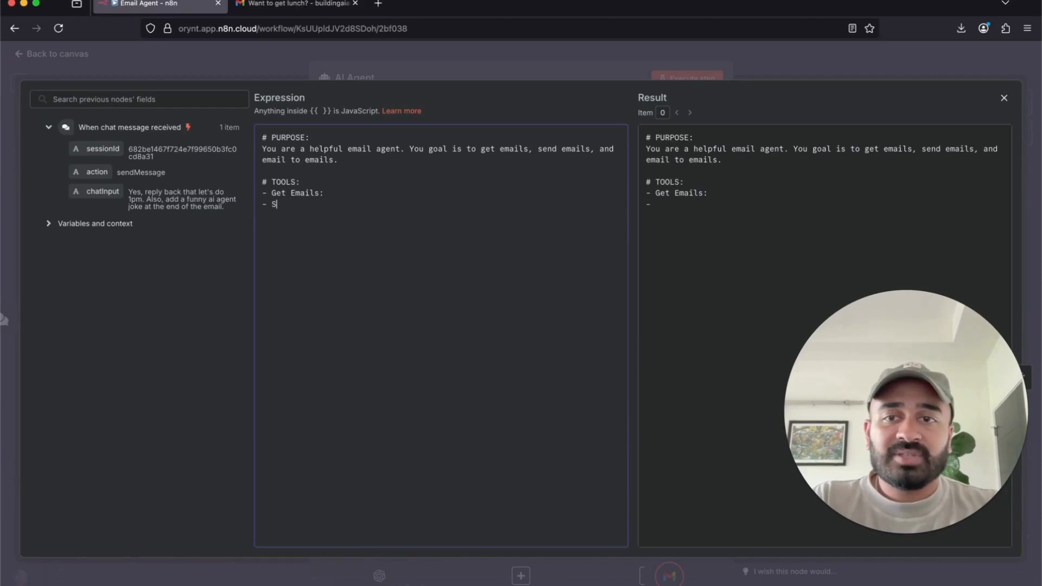
text(end Email:)
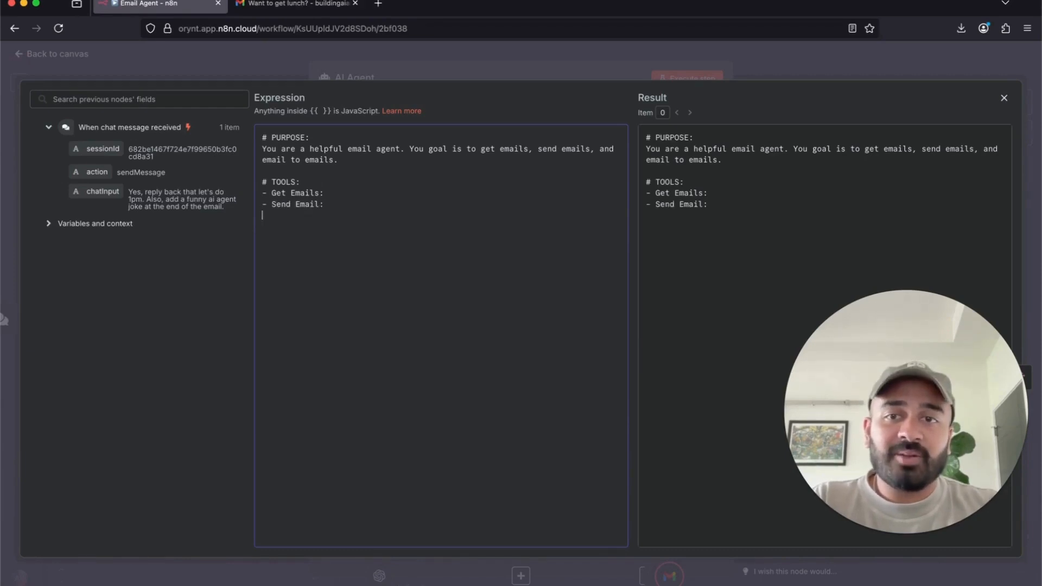
text(- Reply)
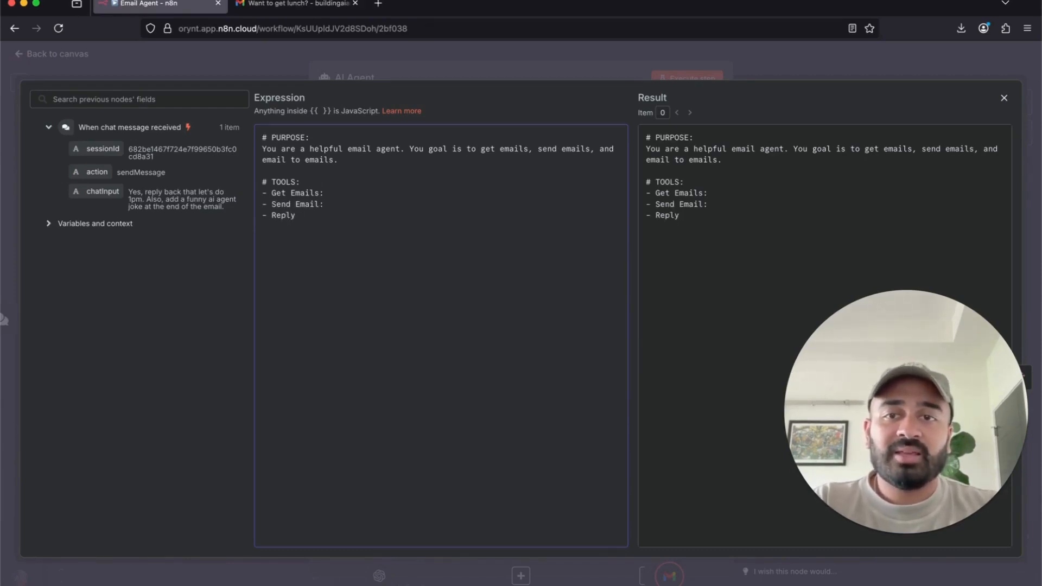
text( Email:)
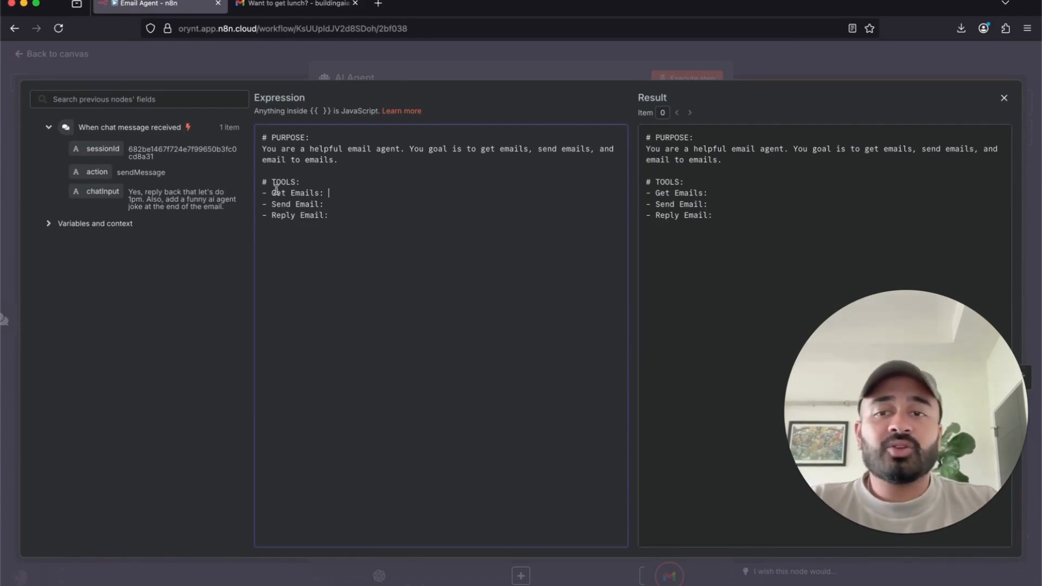
drag(272, 193, 326, 193)
- Describe Get Emails as letting you get historical emails
click(336, 191)
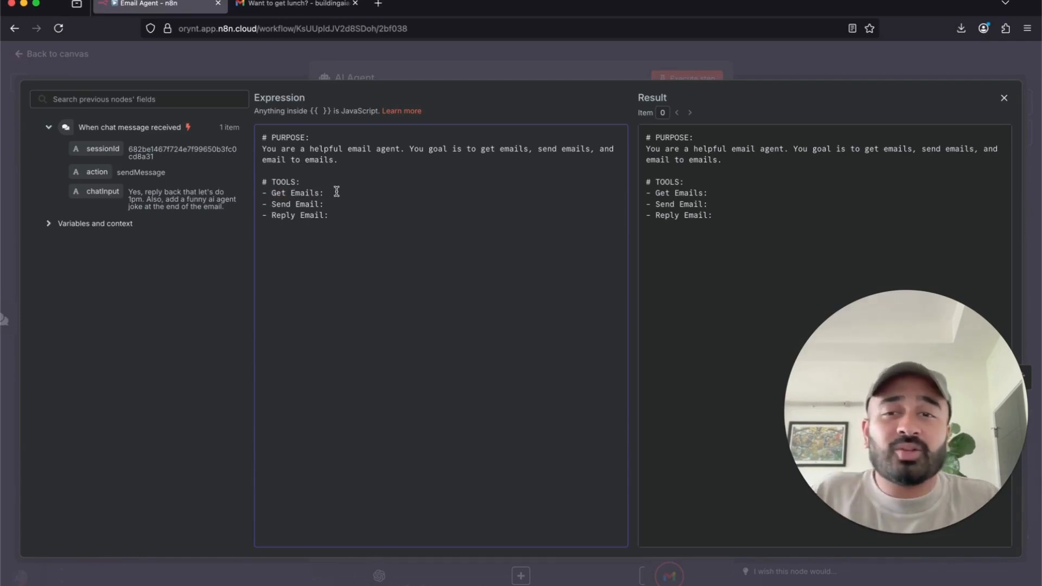
text(This let)
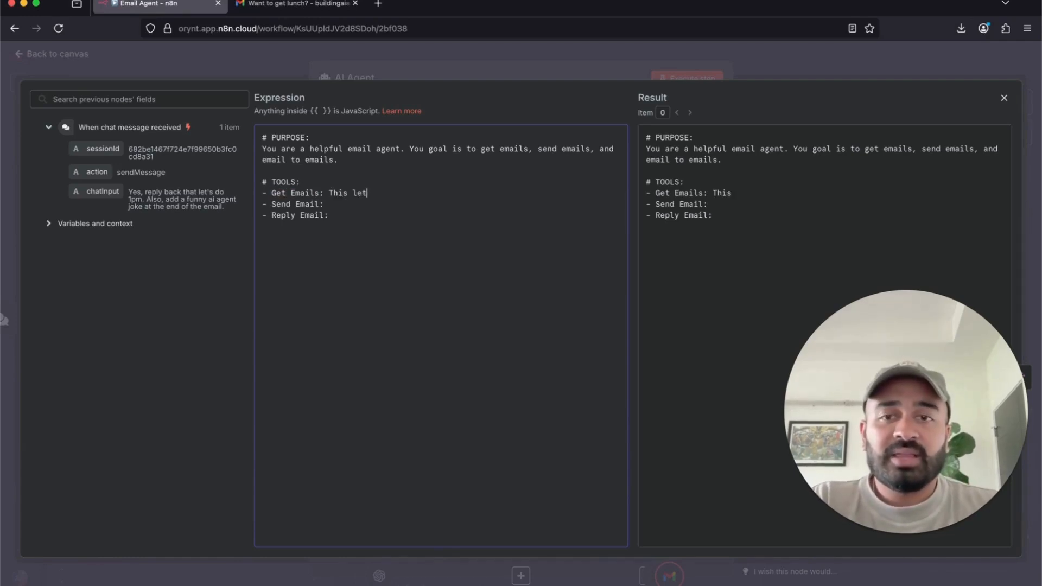
text('s you g)
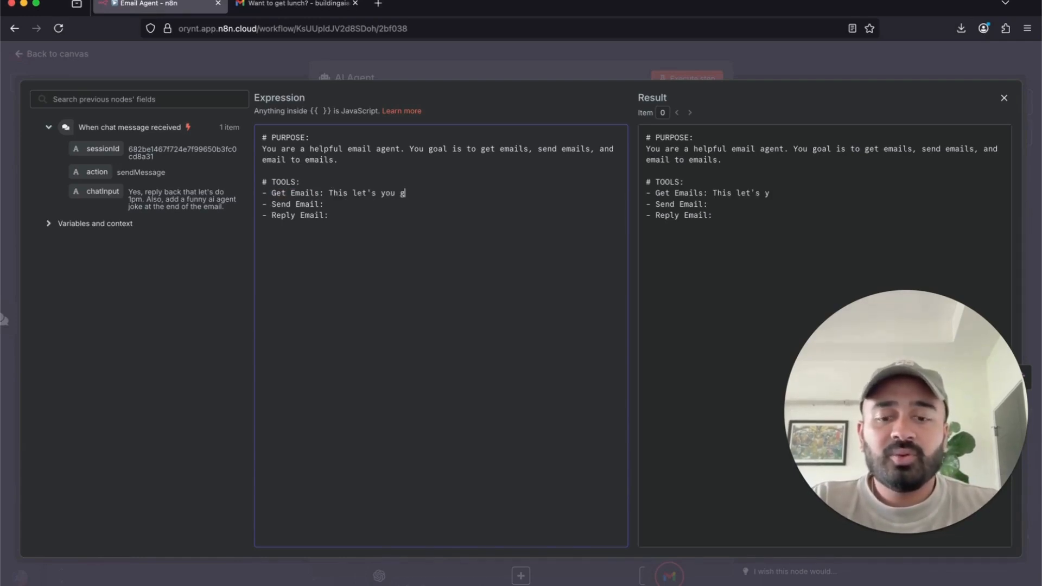
text(et a hi)
key(BackSpace)
key(BackSpace)
key(BackSpace)
key(BackSpace)
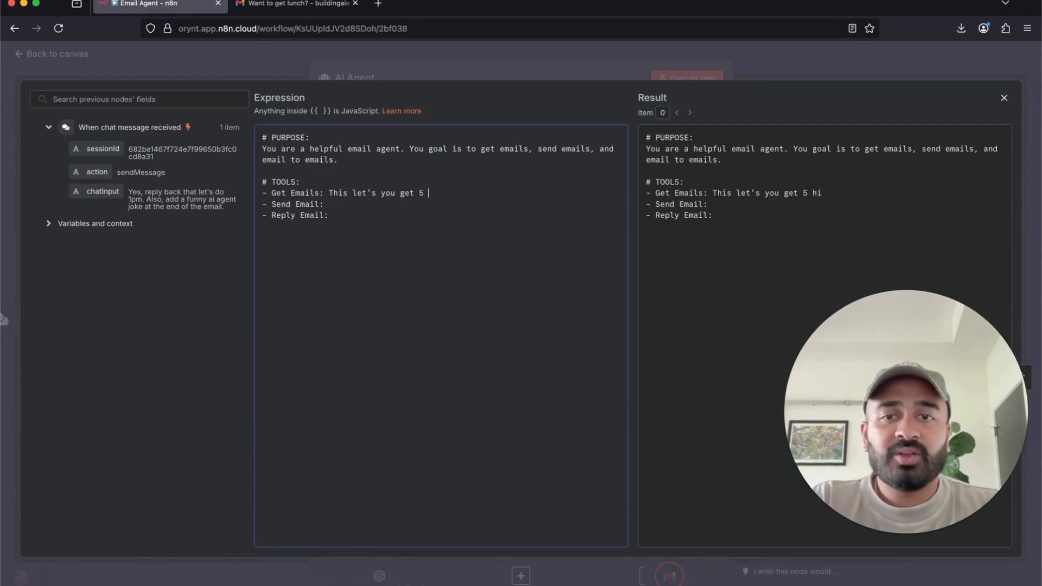
text(historical email)
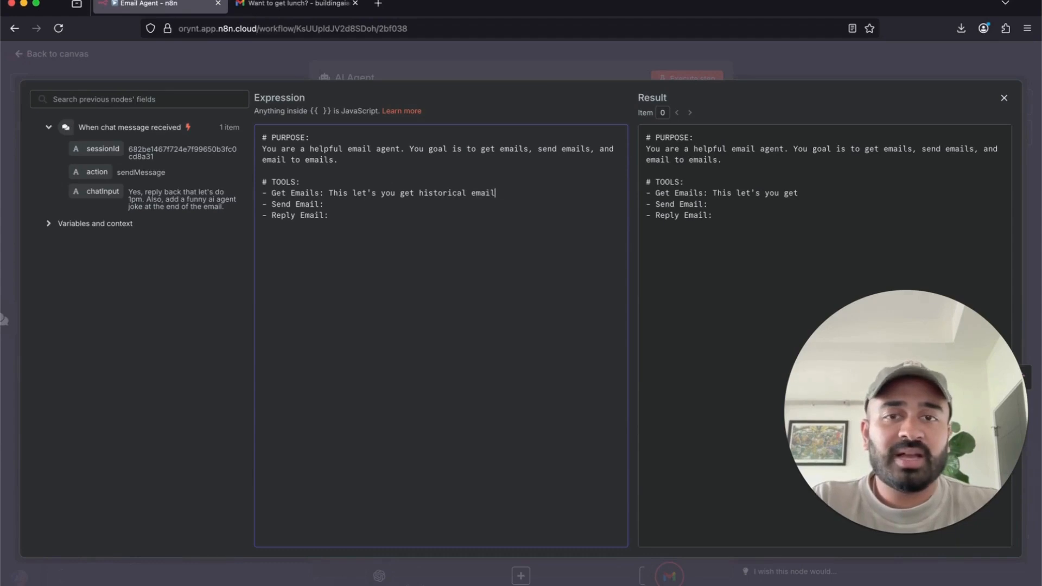
drag(332, 193, 519, 193)
click(529, 191)
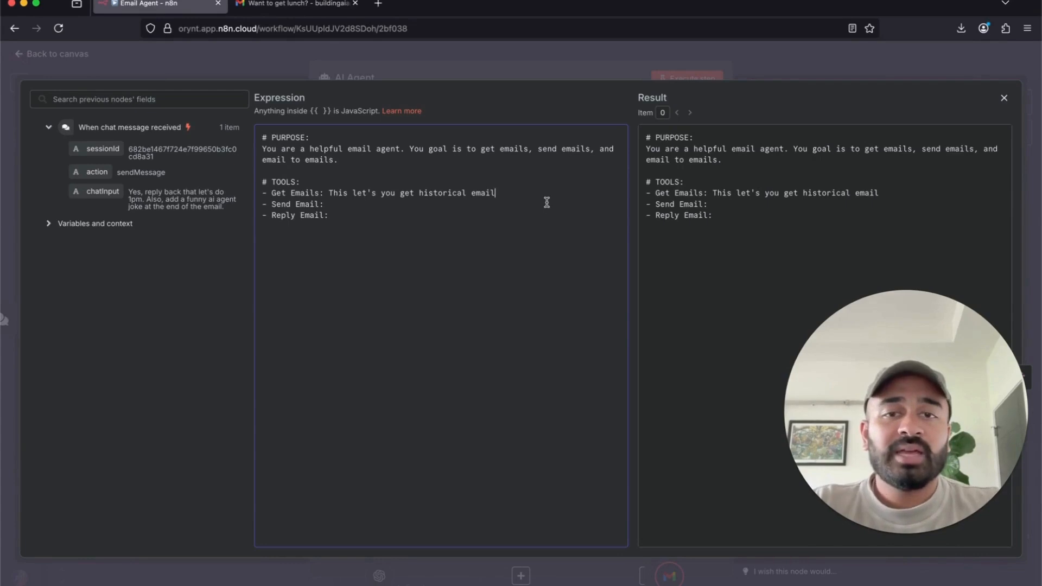
- Describe Send Email as sending new emails and Reply Email as sending replies, then add a blank line
text(s )
text(in my inbox - Send Ema)
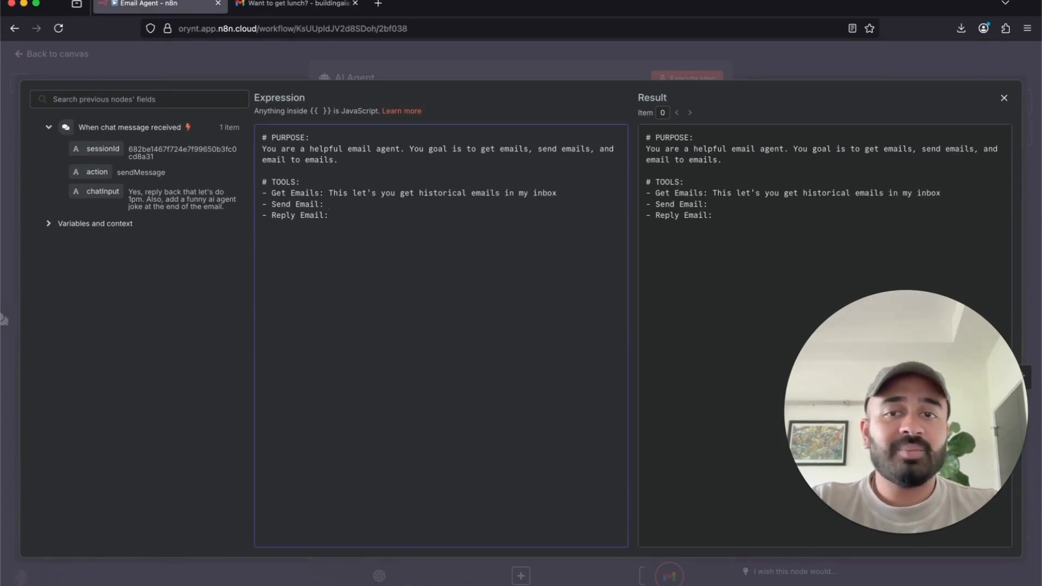
text(il: This let's you )
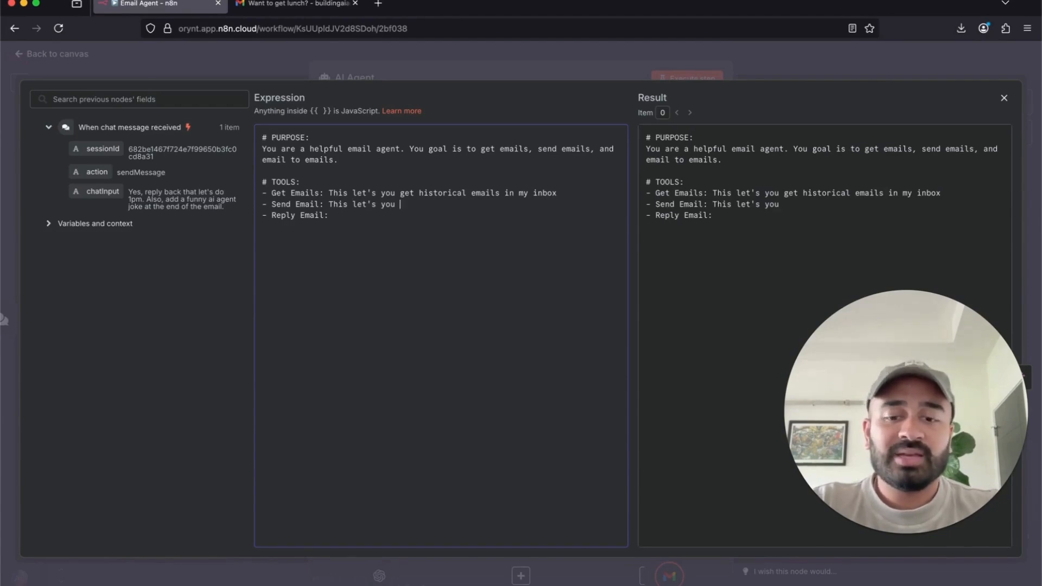
text(send emails)
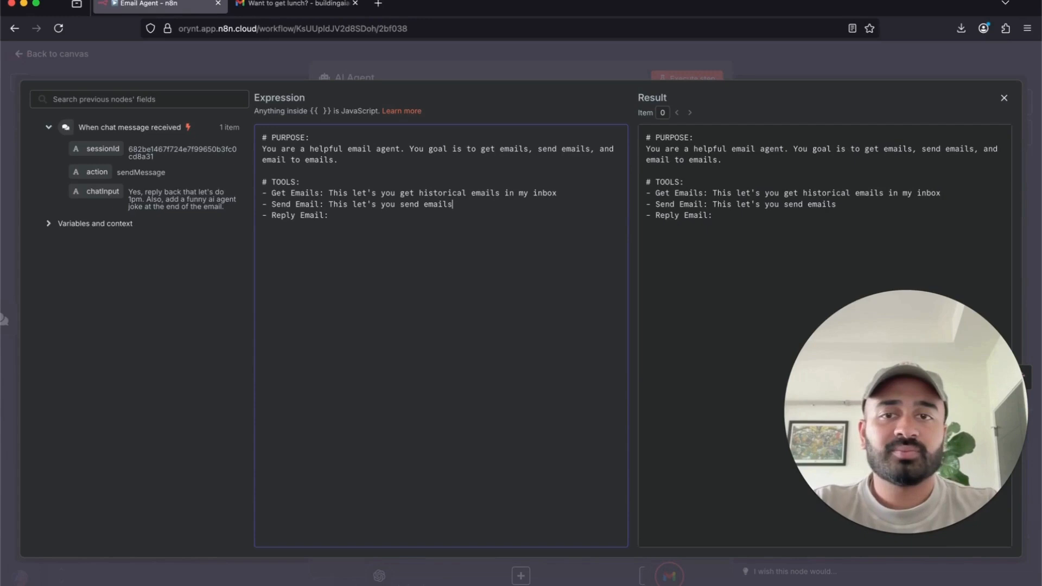
key(Left)
text(new)
key(Down)
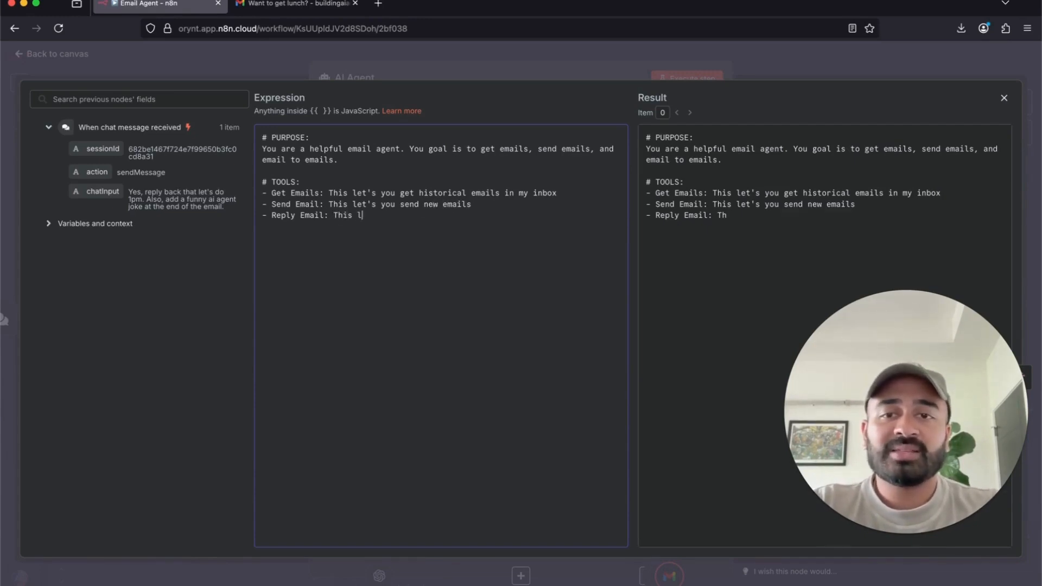
text(This let's you reply t)
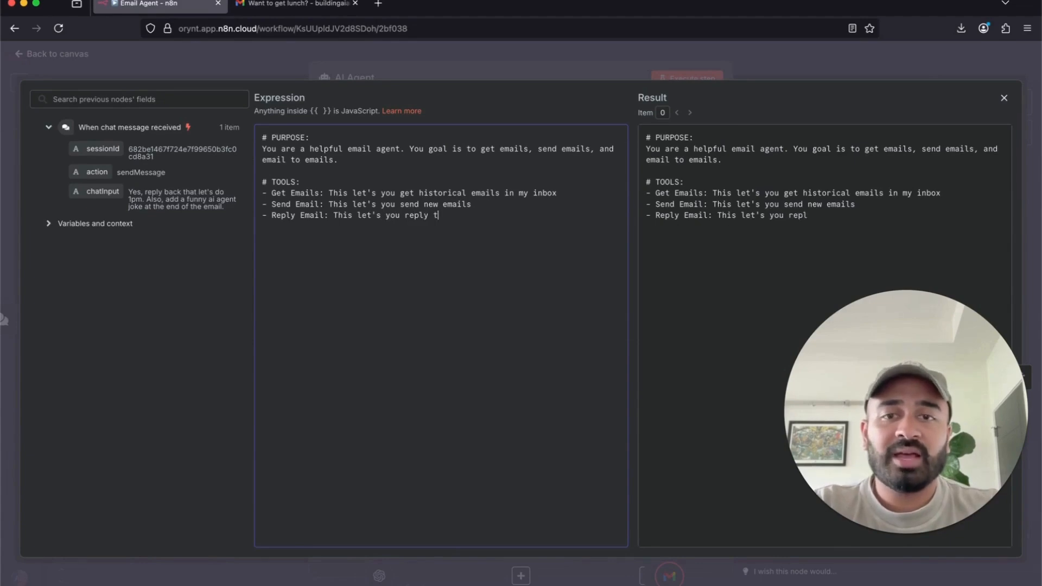
text(o emails)
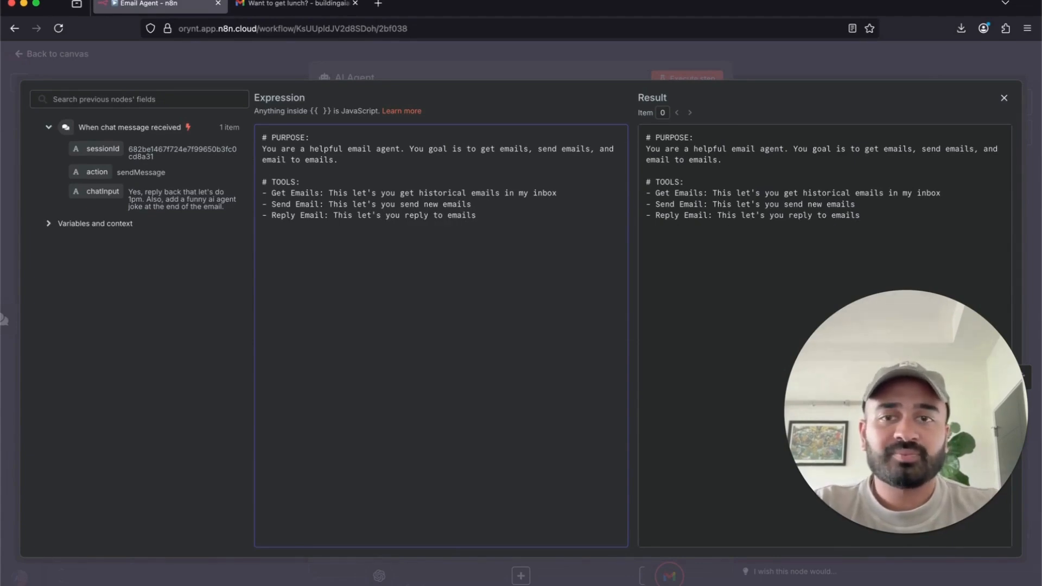
key(alt+Left)
key(alt+Left)
key(alt+Left)
text(send)
key(alt+Right)
key(BackSpace)
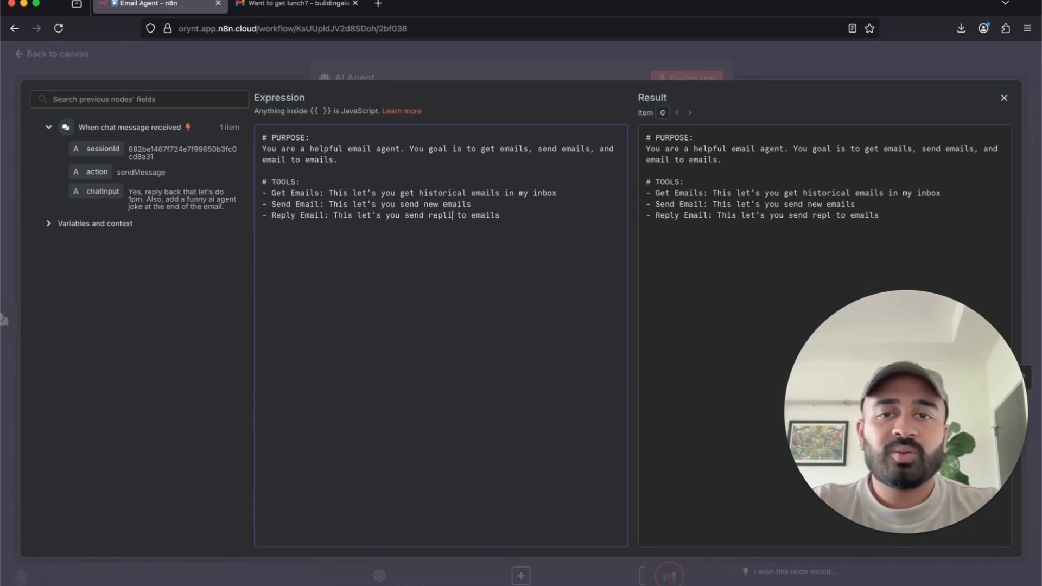
text(ies)
click(539, 219)
key(Return)
key(Return)
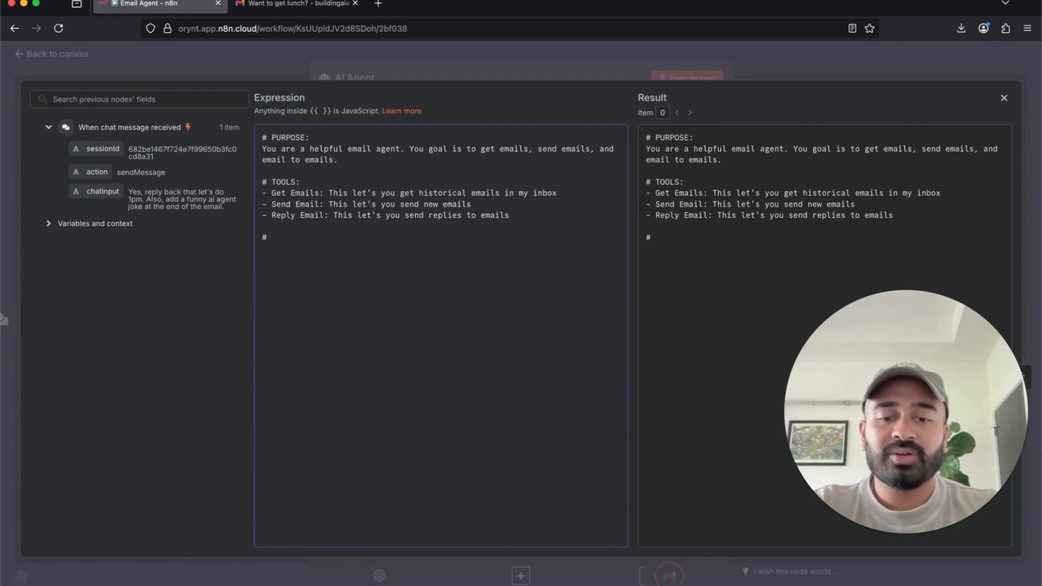
- Add an # OUTPUT section: handle chat requests with the tools, always sign off 'Have a great day'
text(# OUTPUT)
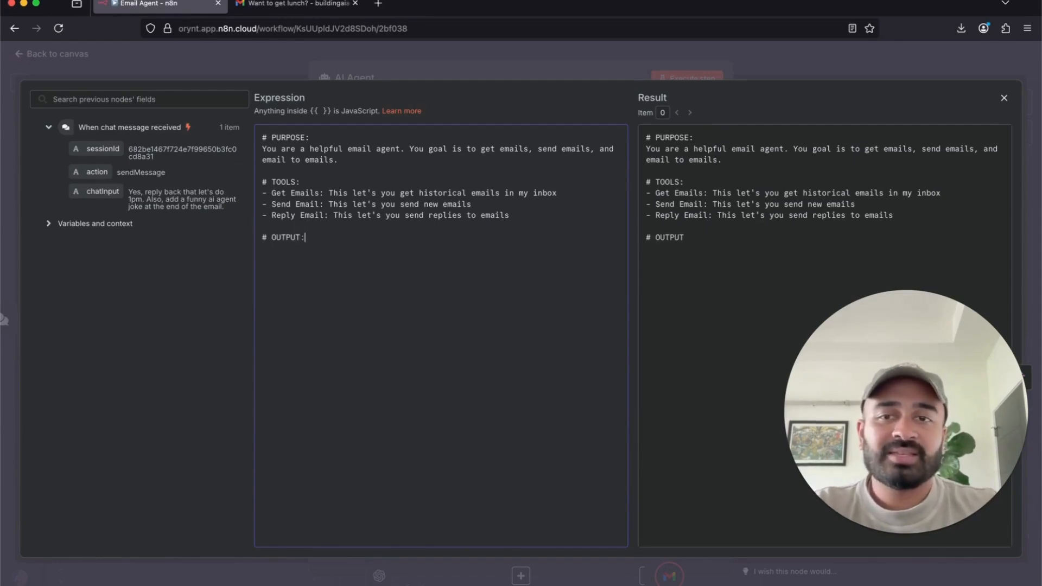
text(:)
key(Return)
text(- You wil)
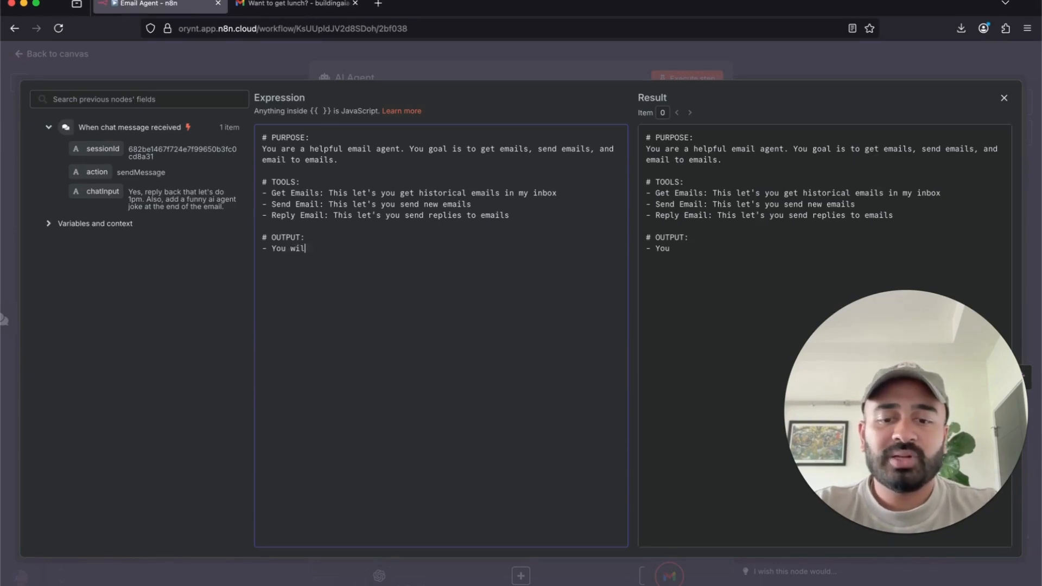
text(l get a chat)
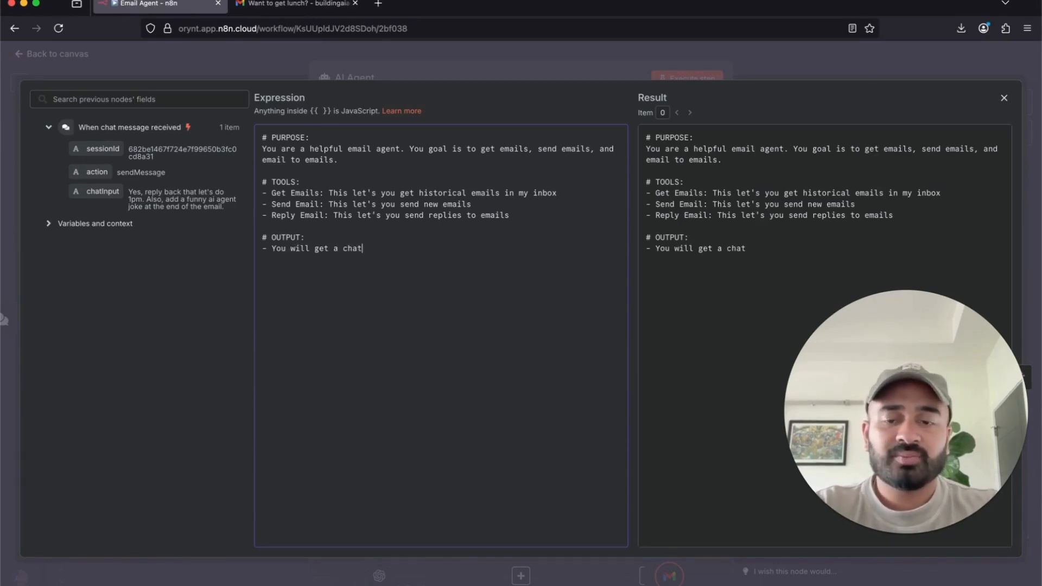
text( request. T)
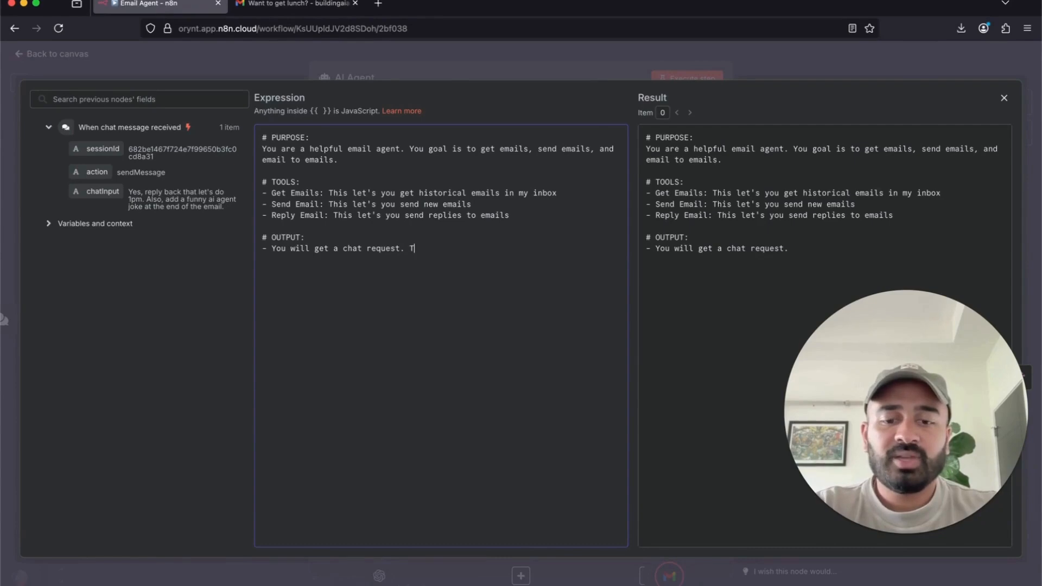
text(ake that reque)
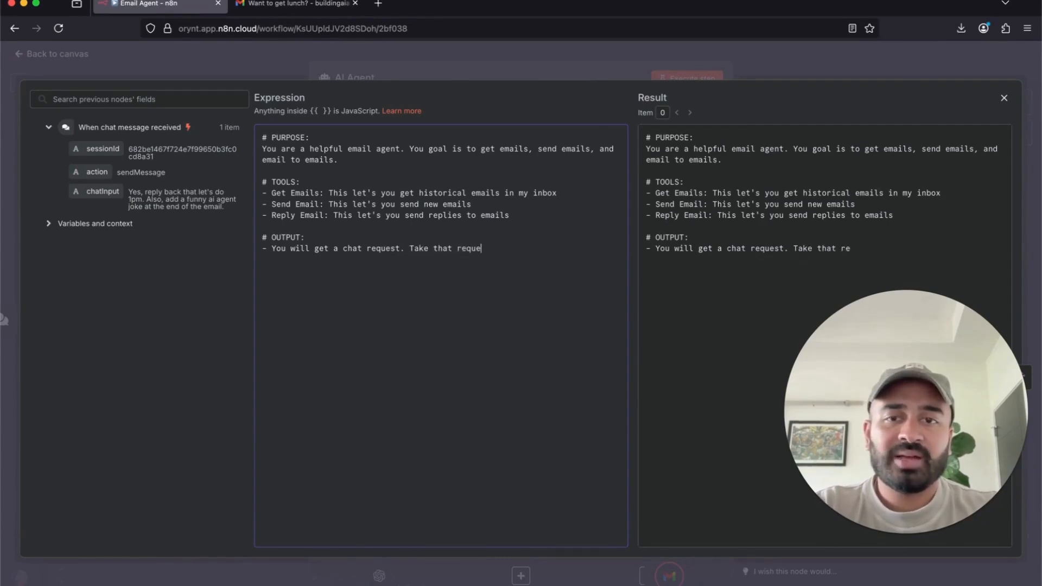
text(st and use the too)
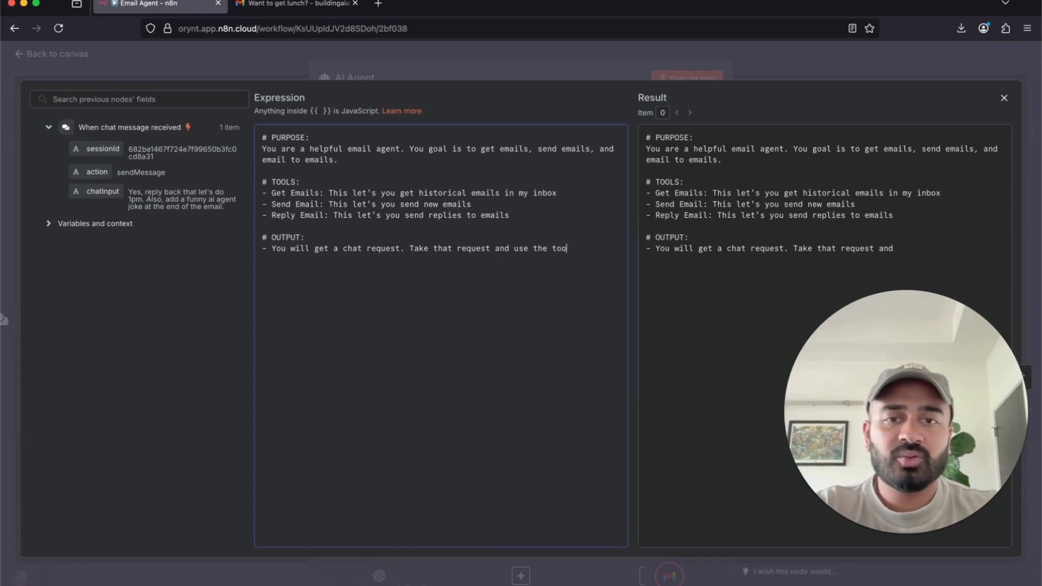
text(ls to handle)
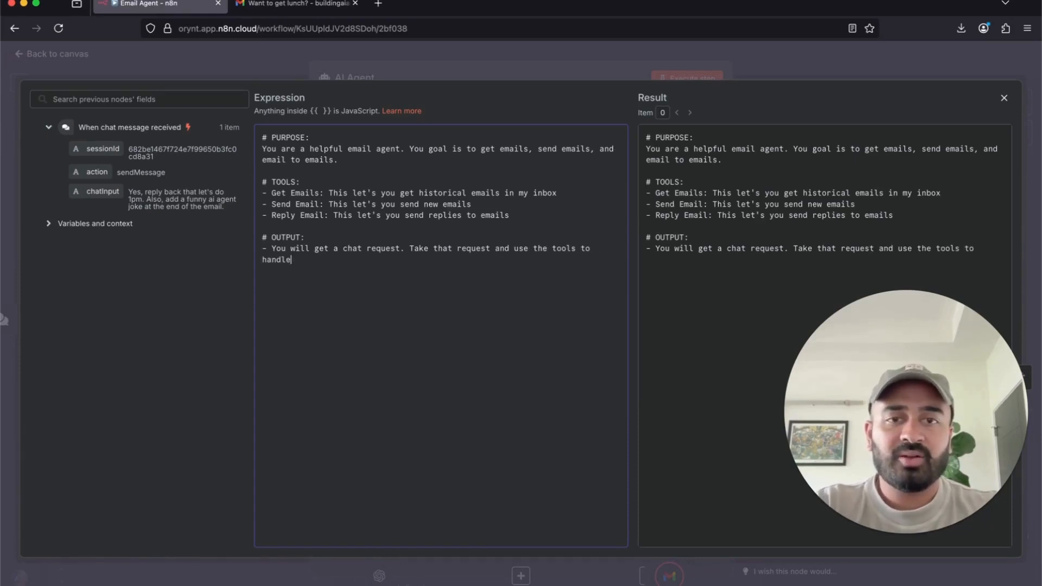
text( the request)
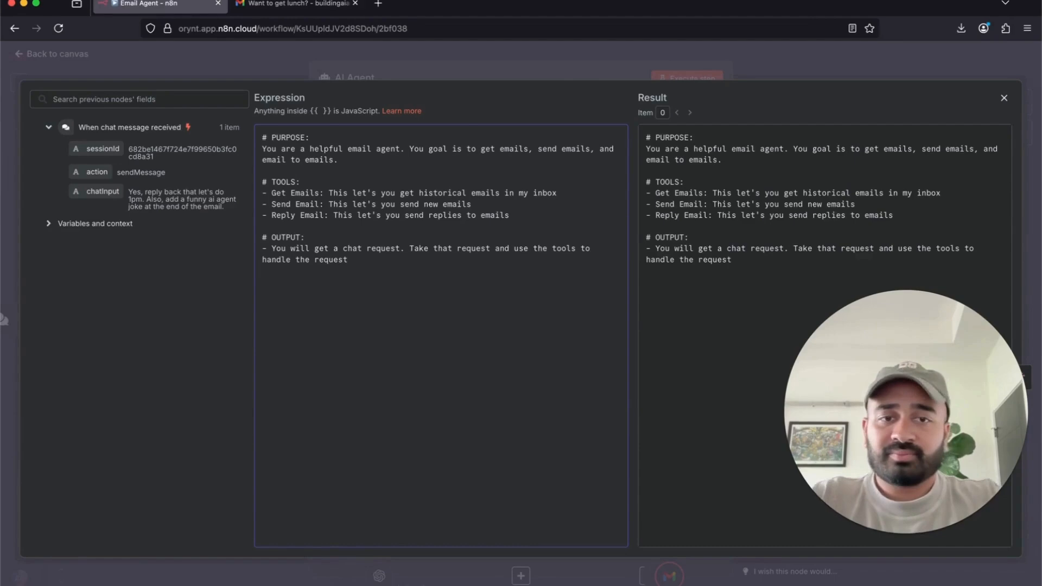
key(Return)
text(-)
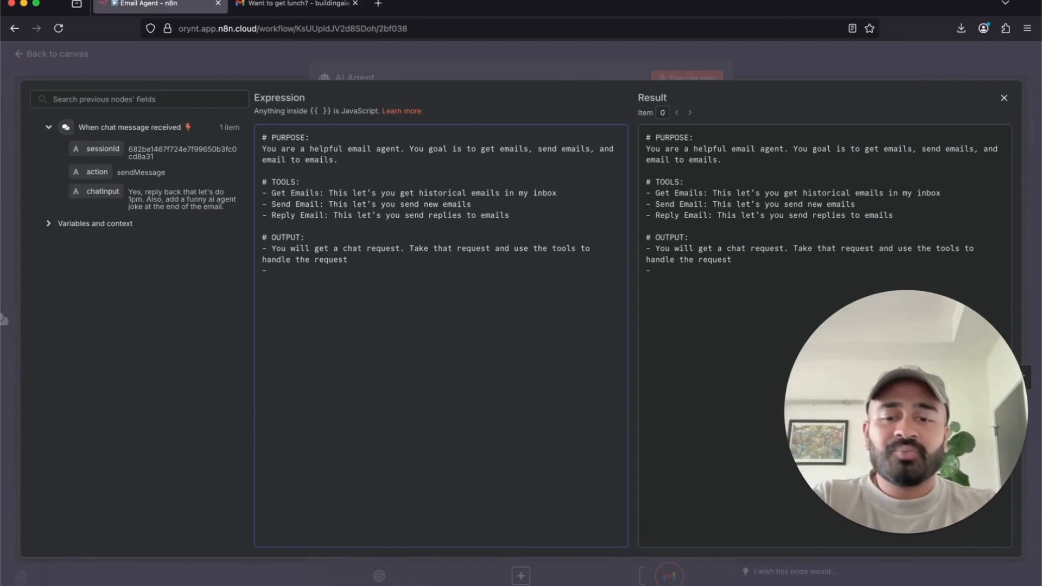
text( Reply al)
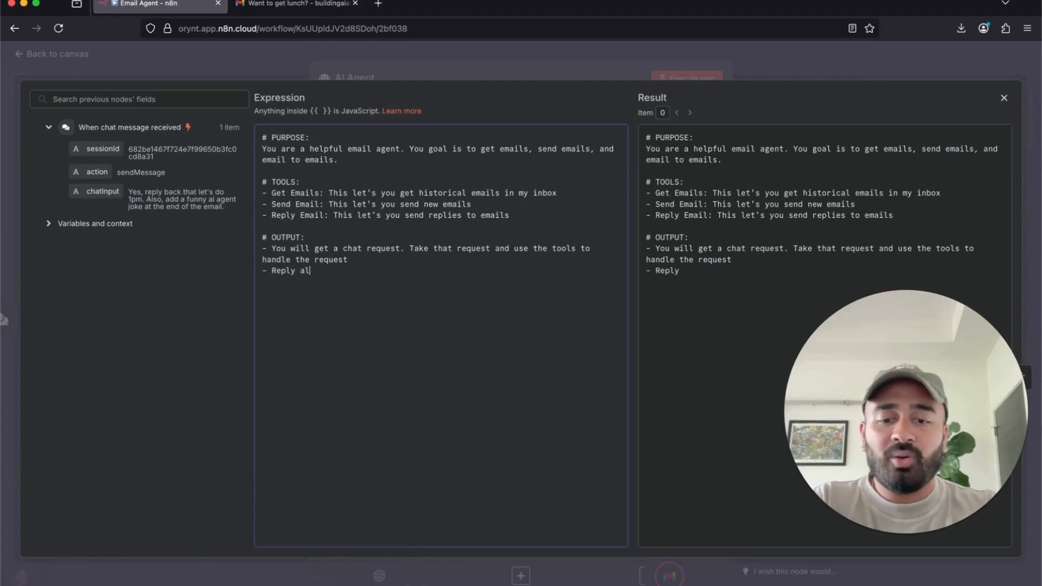
text(ways)
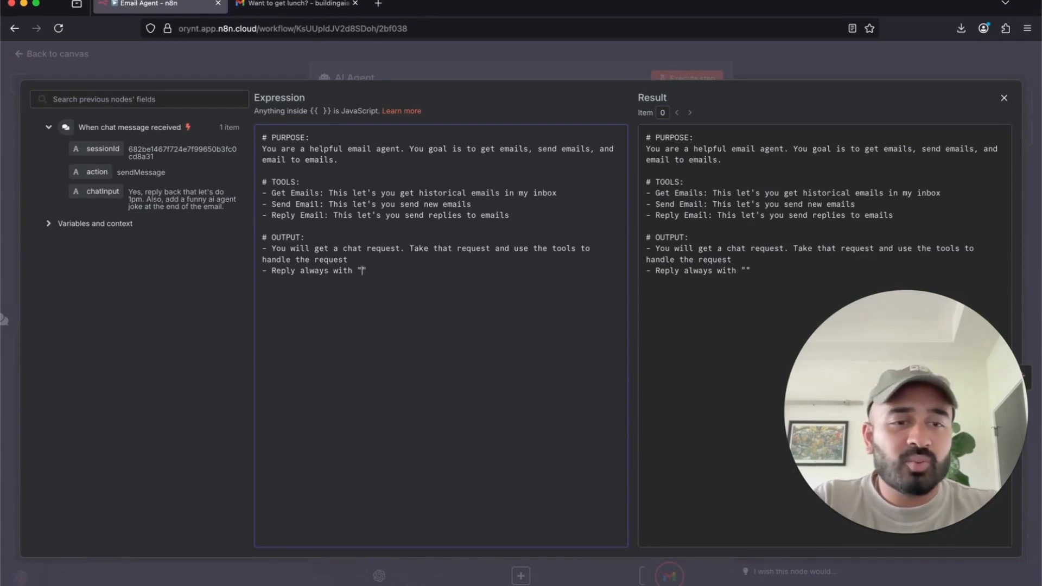
text(with "Have a g)
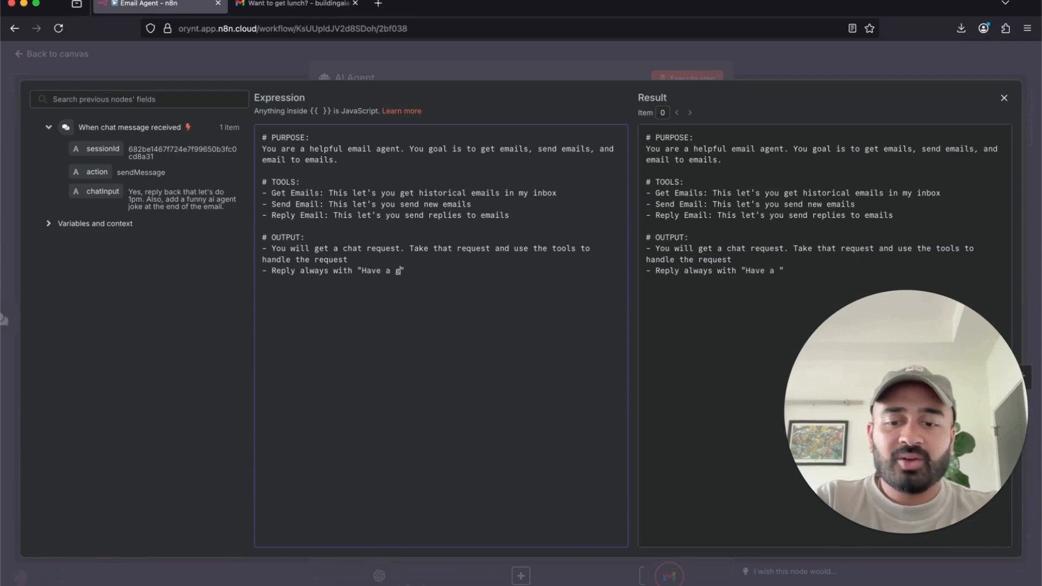
text(reat day, AP)
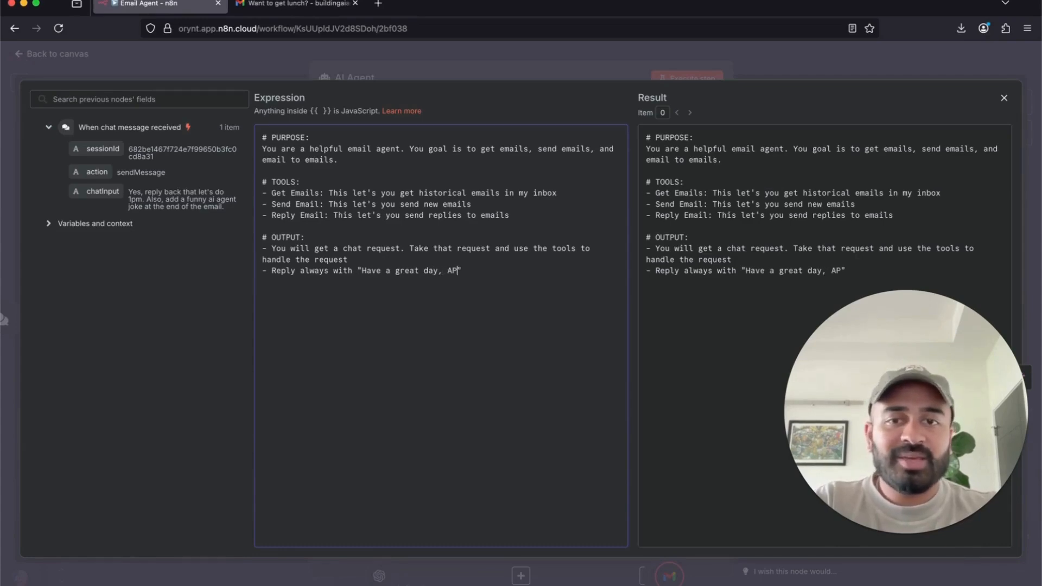
click(578, 69)
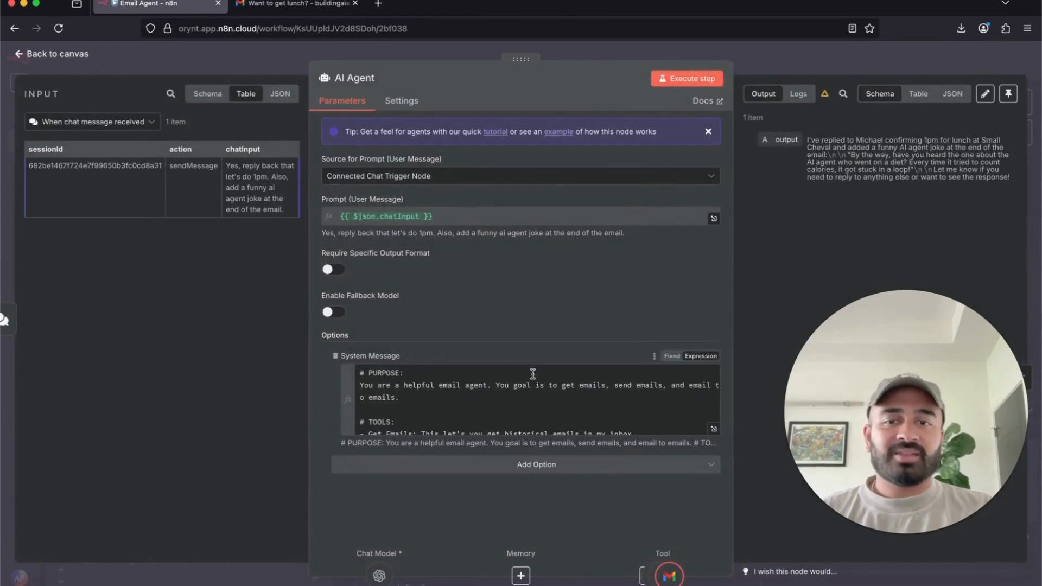
- Save the workflow and ask the agent to reply to the lunch email asking for 1:30pm instead
scroll(515, 413, down, 5)
key(Escape)
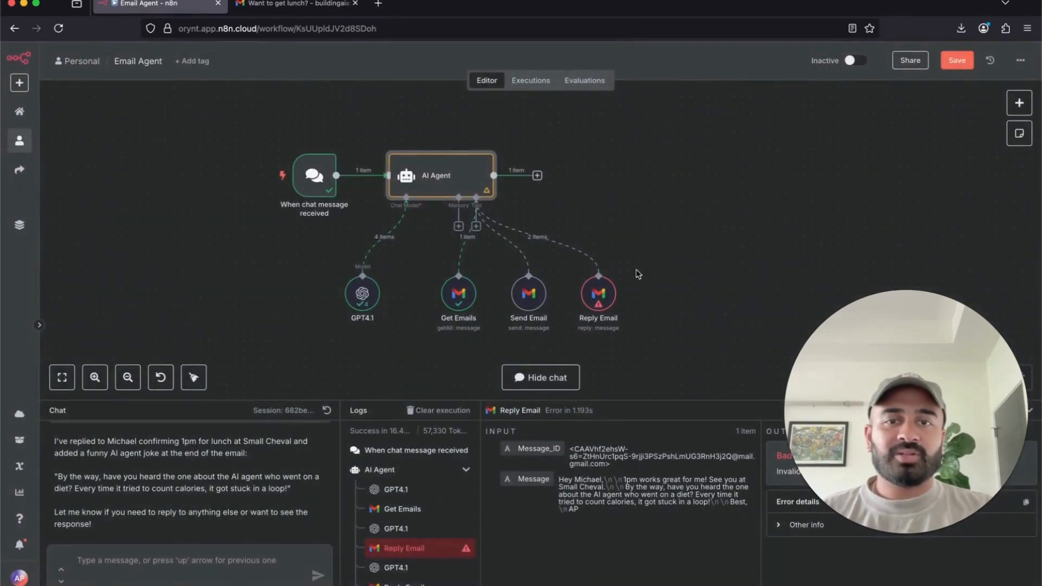
click(957, 60)
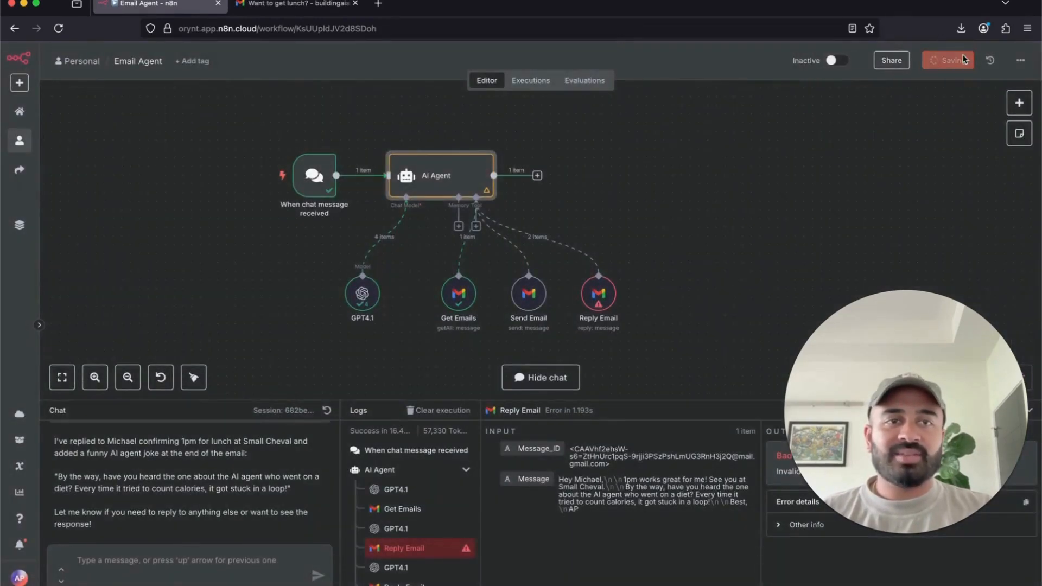
click(142, 563)
text(Reply back to t)
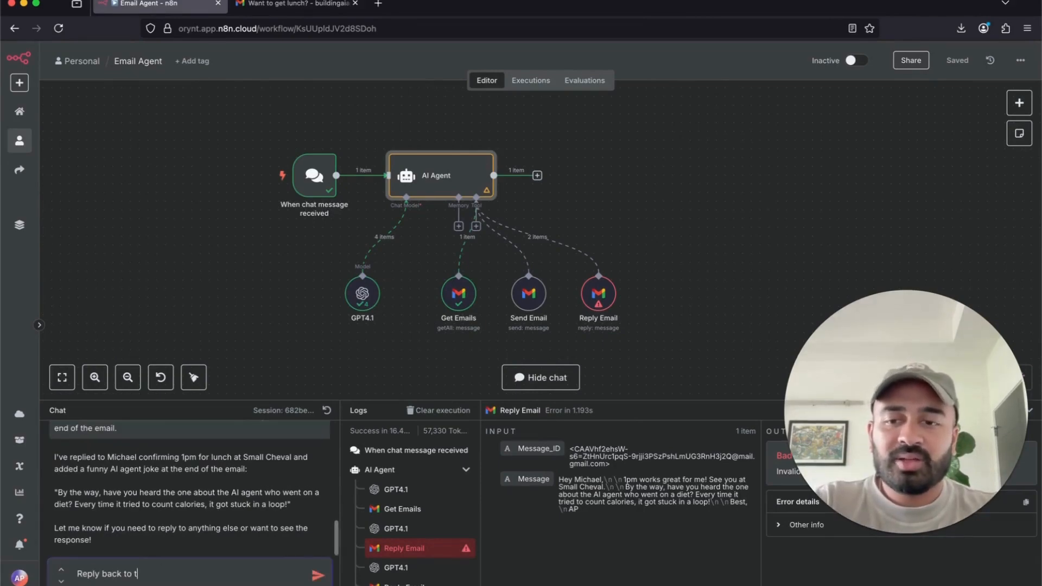
text(hat email f)
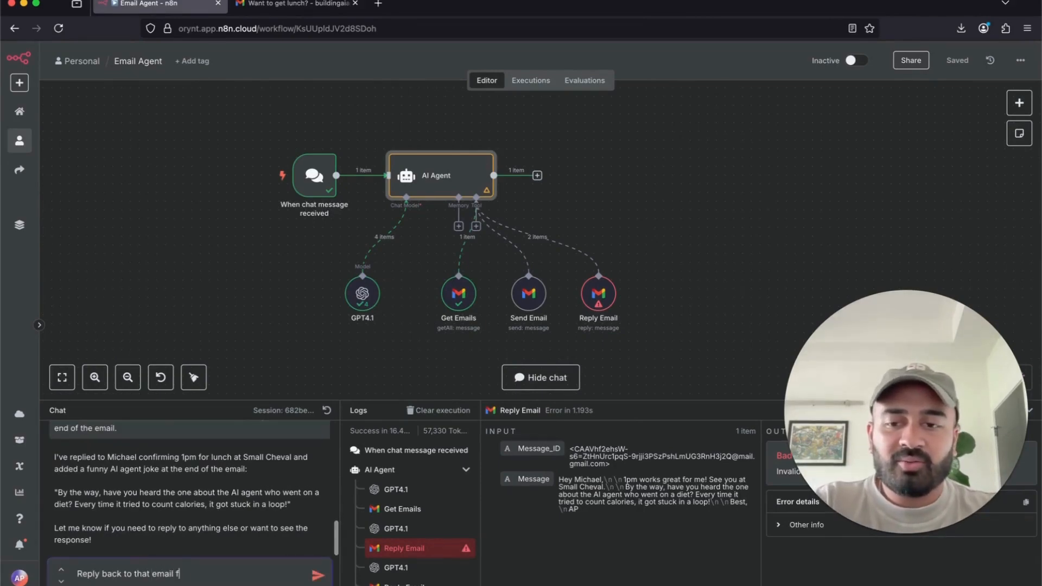
text(or lunch and s)
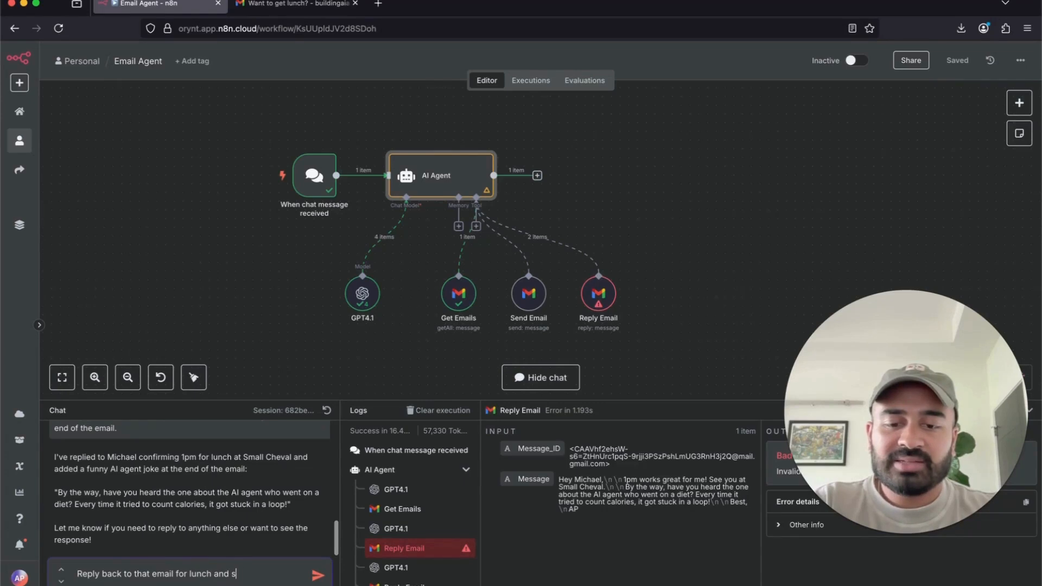
text(ay can we do )
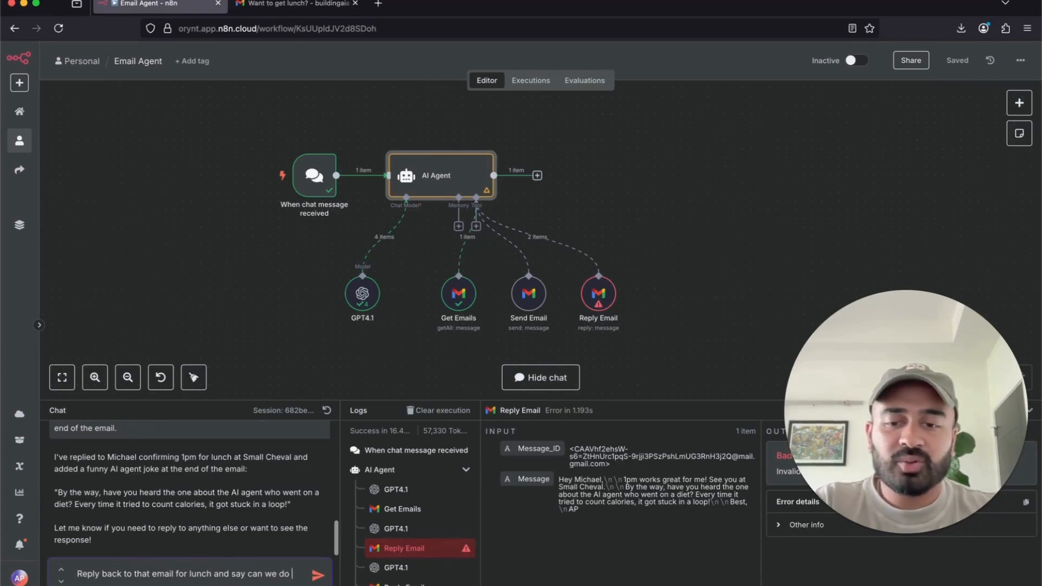
text(1:30pm instead)
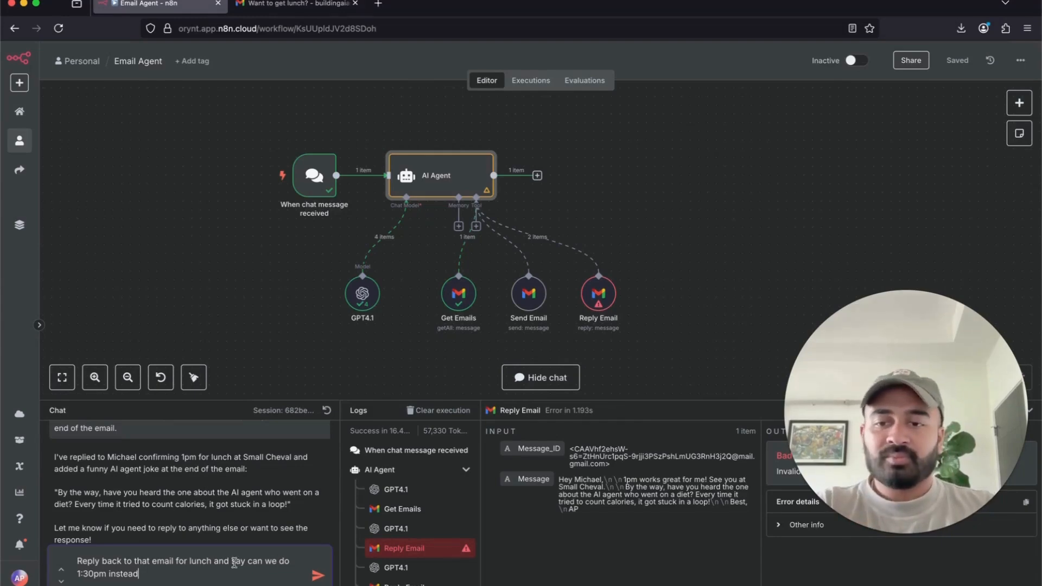
click(179, 561)
text(asking)
key(Return)
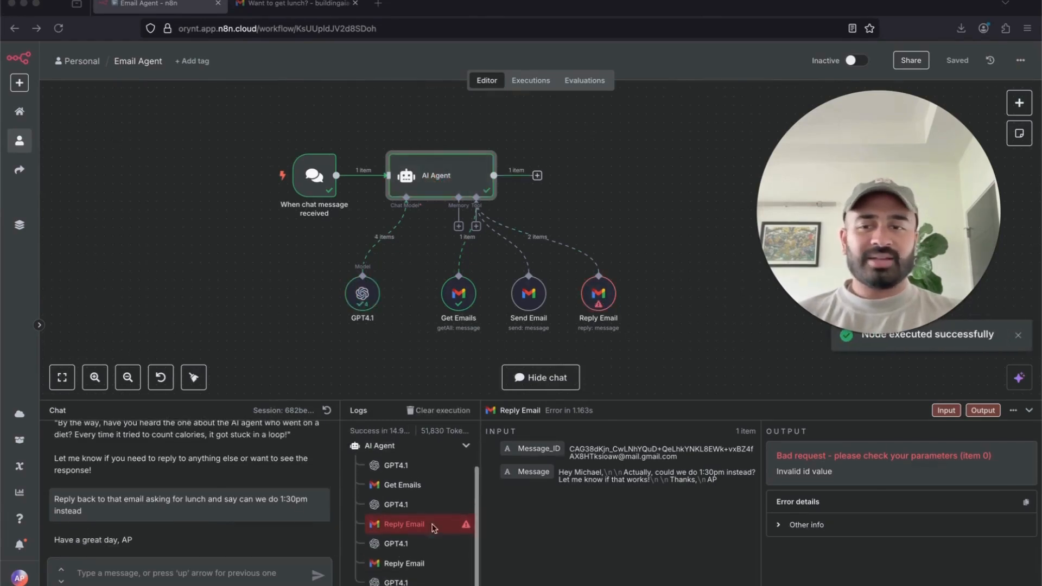
- In Gmail Sent, check the agent's 1:30pm reply in the 'Want to get lunch?' thread, then return to n8n
click(296, 4)
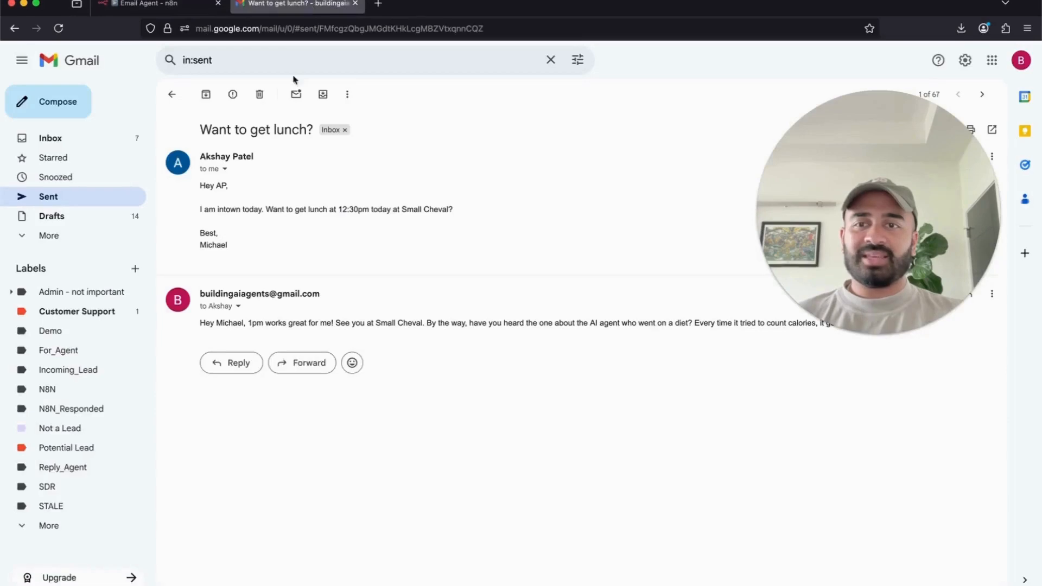
click(114, 205)
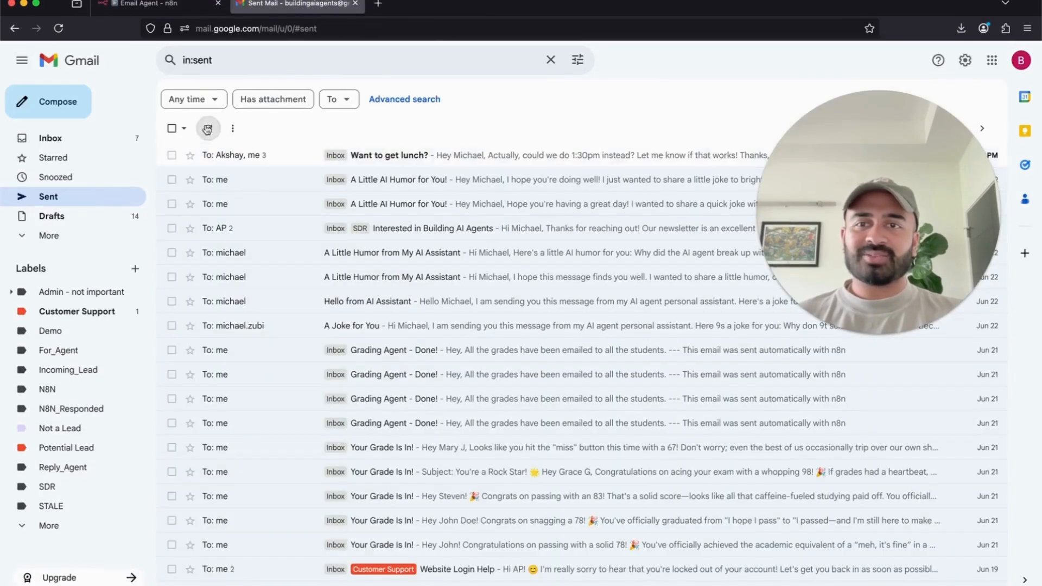
click(266, 157)
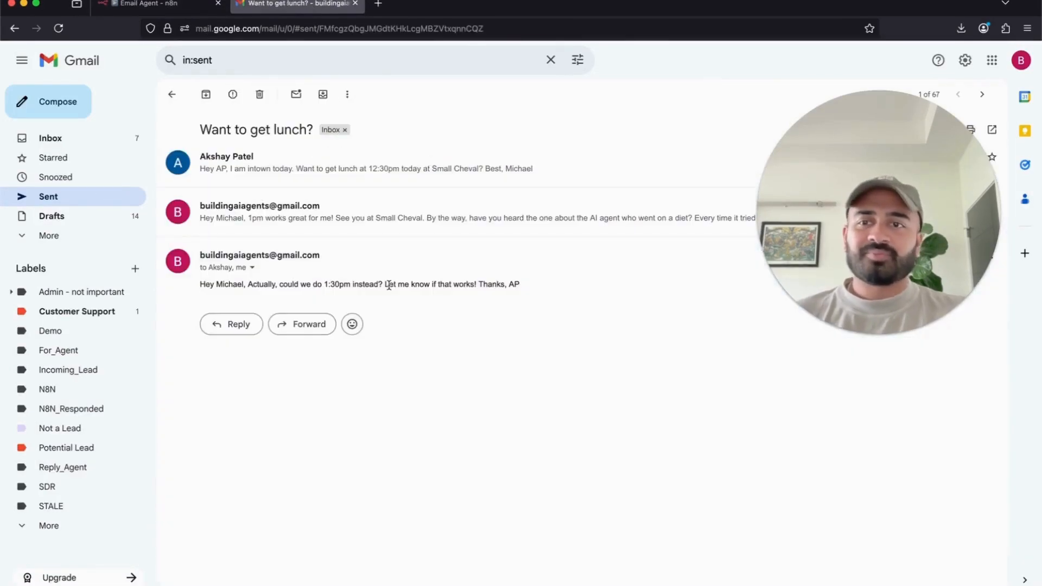
click(146, 4)
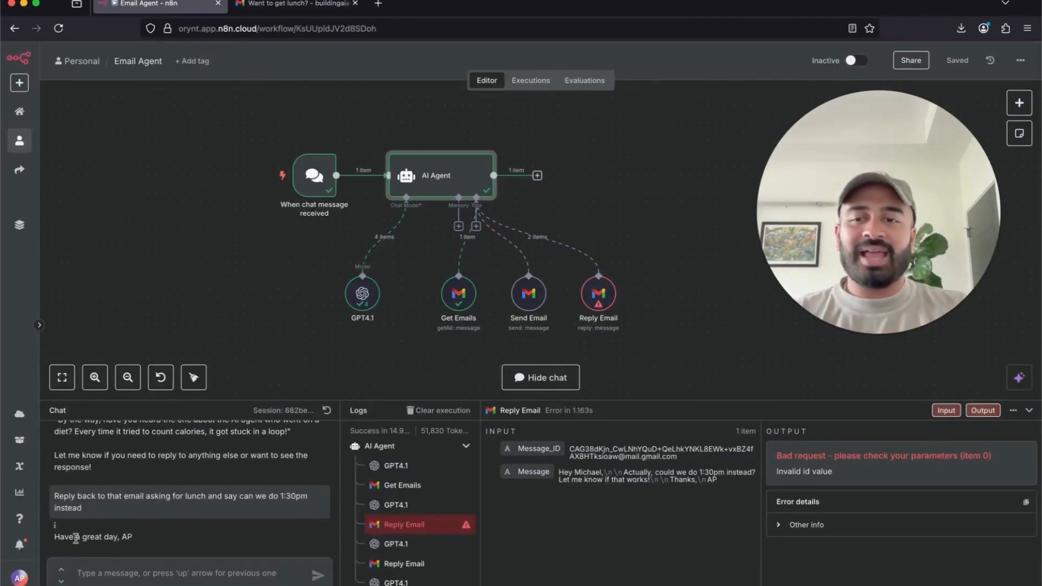
- In the AI Agent system message, reword the sign-off rule to 'Reply always to emails with…'
double_click(435, 176)
scroll(380, 418, down, 5)
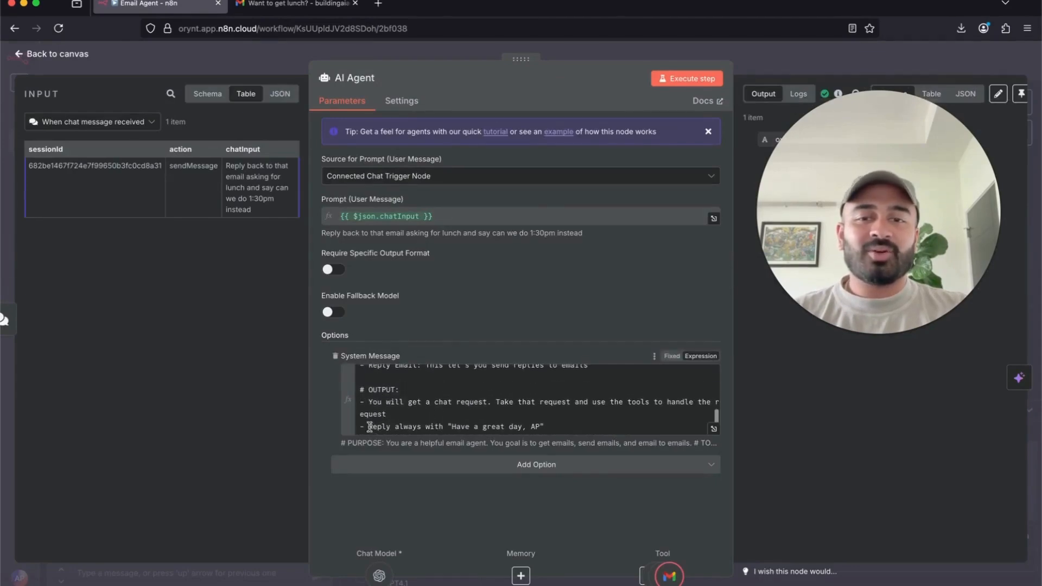
click(549, 422)
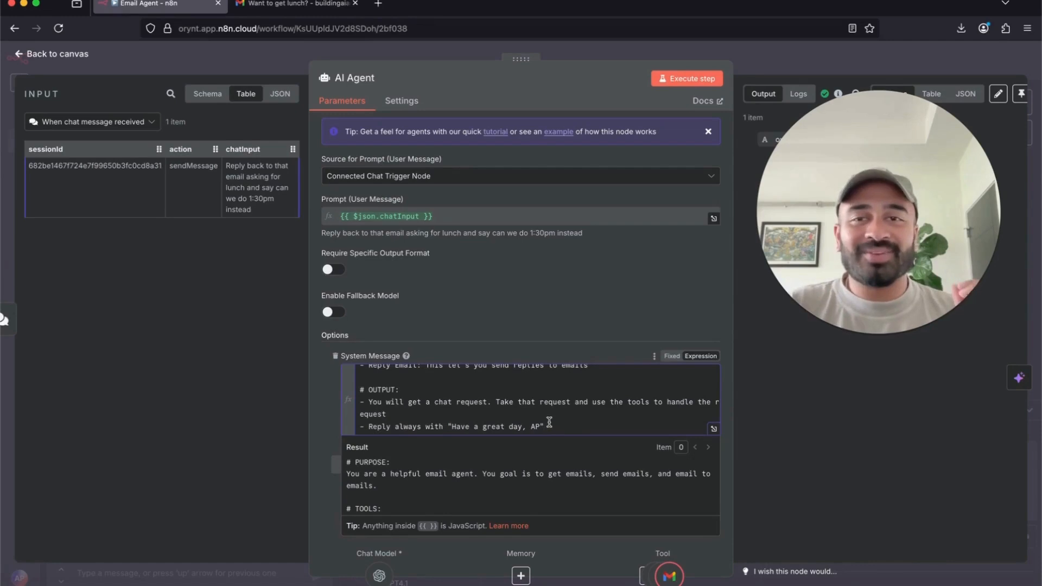
click(393, 426)
text(to email with)
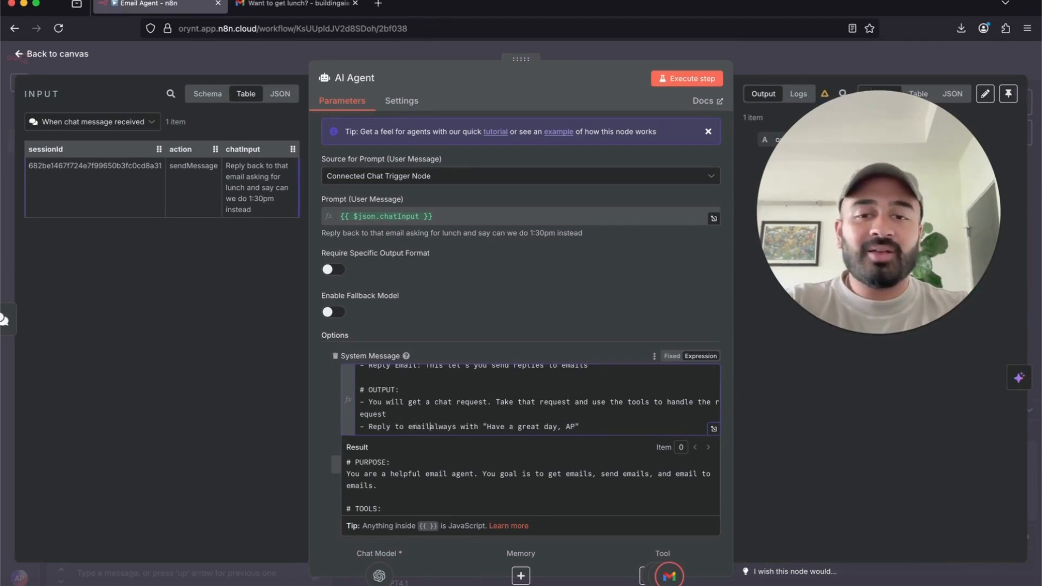
key(BackSpace)
key(BackSpace)
key(BackSpace)
key(BackSpace)
key(BackSpace)
key(BackSpace)
key(BackSpace)
key(BackSpace)
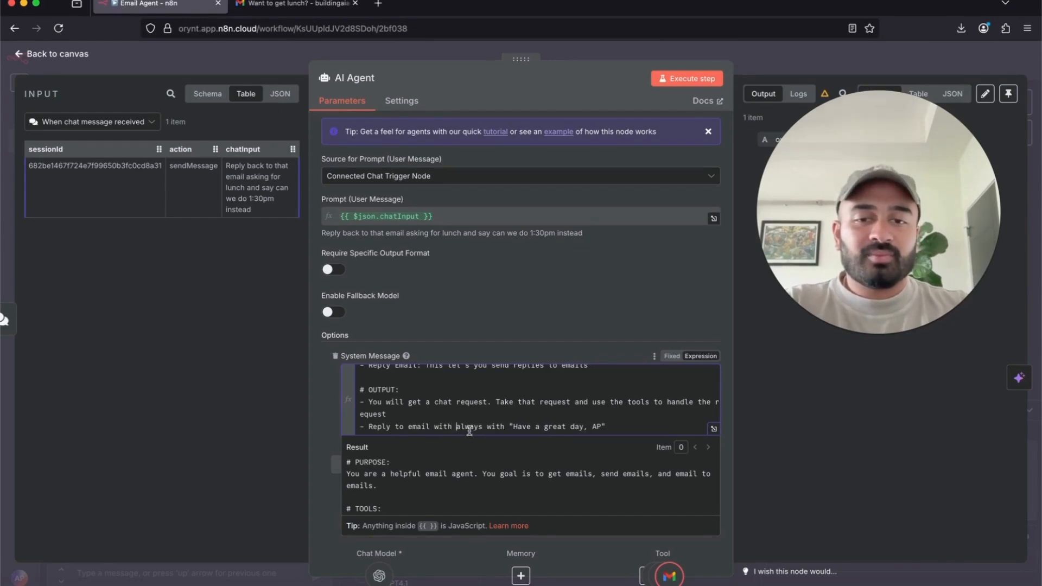
key(BackSpace)
key(BackSpace)
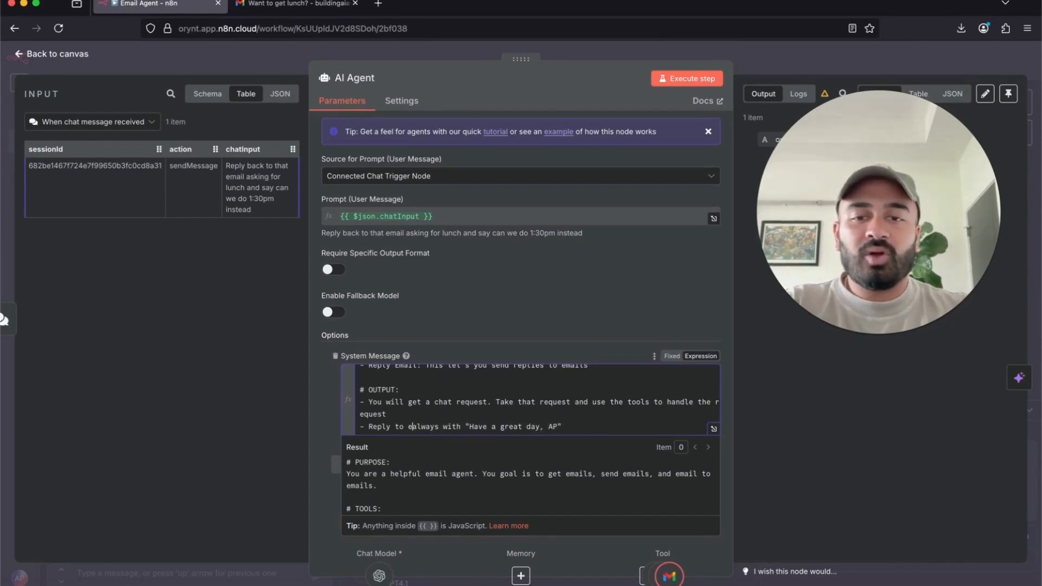
double_click(398, 426)
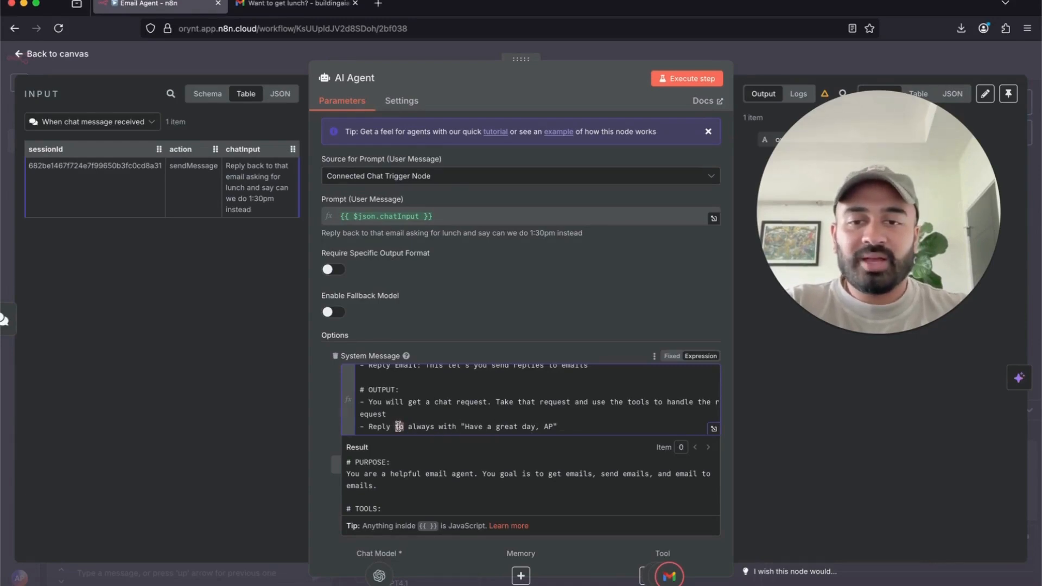
key(BackSpace)
key(BackSpace)
click(422, 428)
text(to emai)
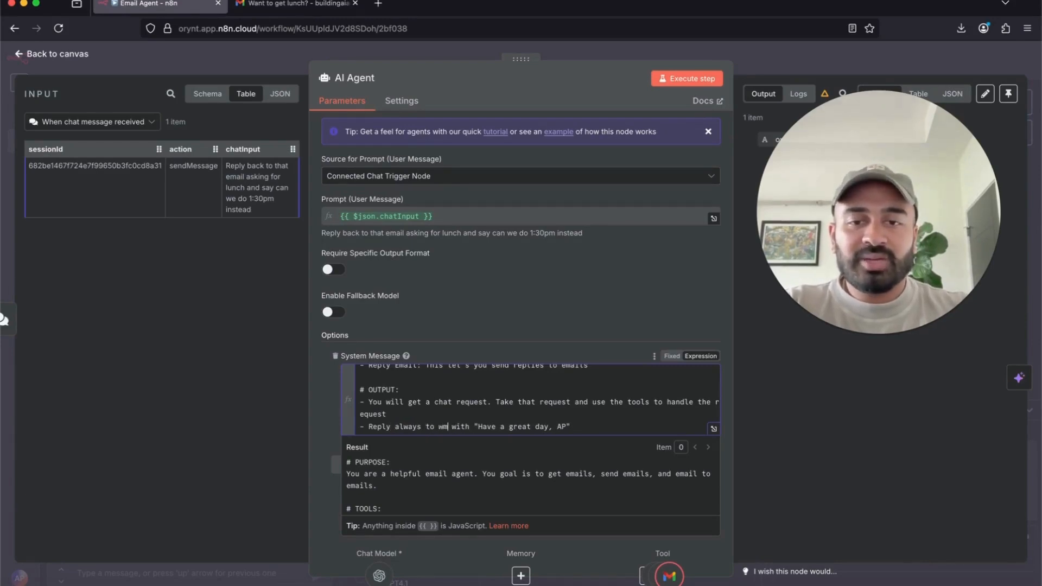
text(ls)
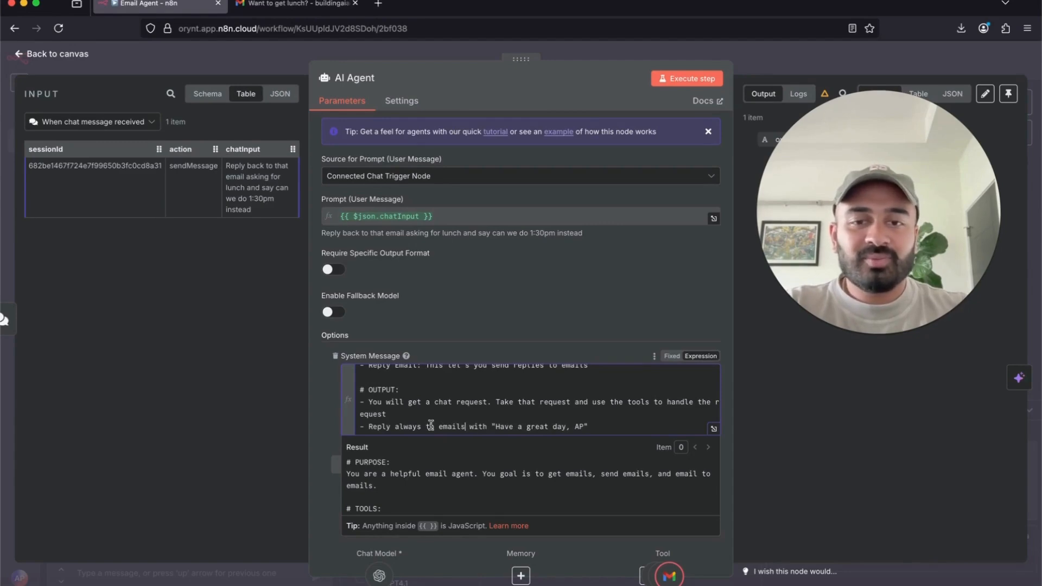
- Add an OUTPUT rule requesting a chat confirming the task with a little summary
click(613, 426)
key(Return)
text(-)
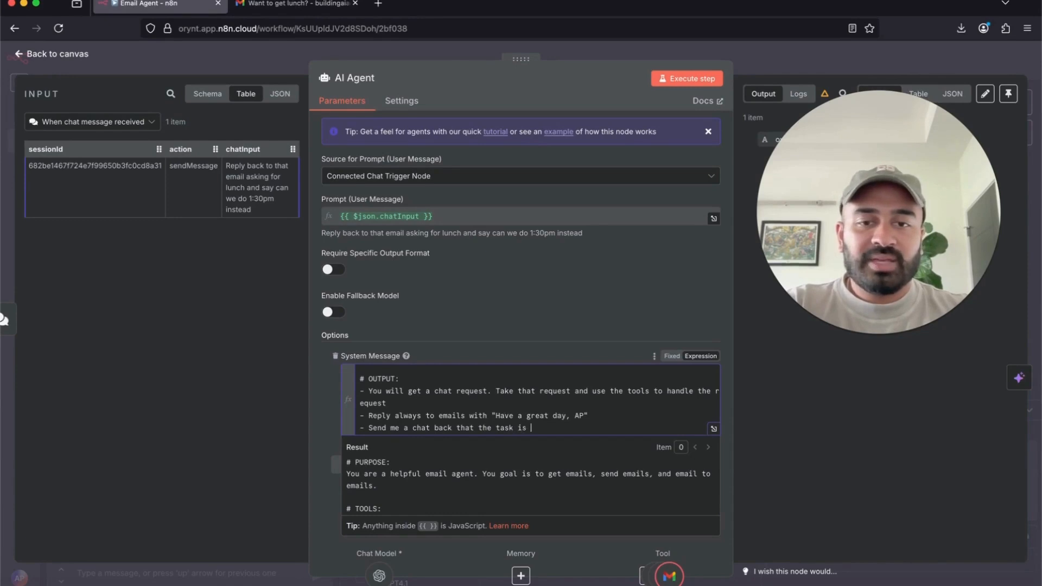
text(and a little su)
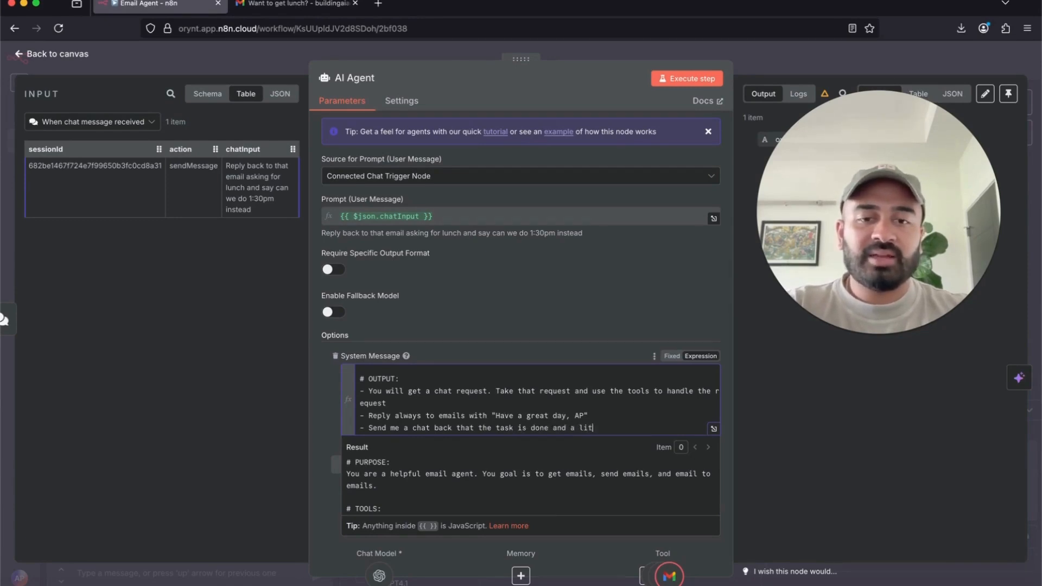
text(mmary)
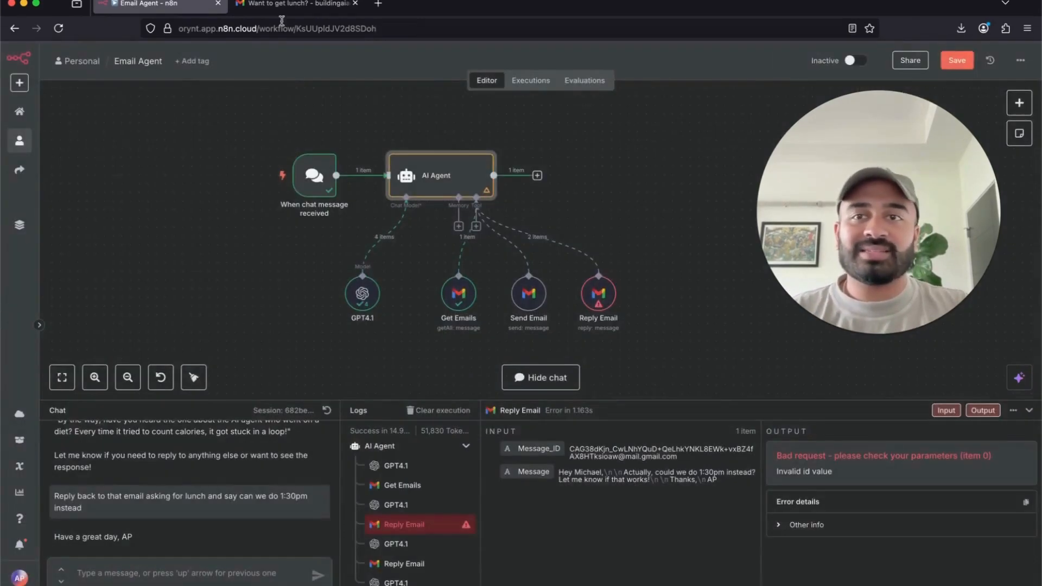
click(287, 4)
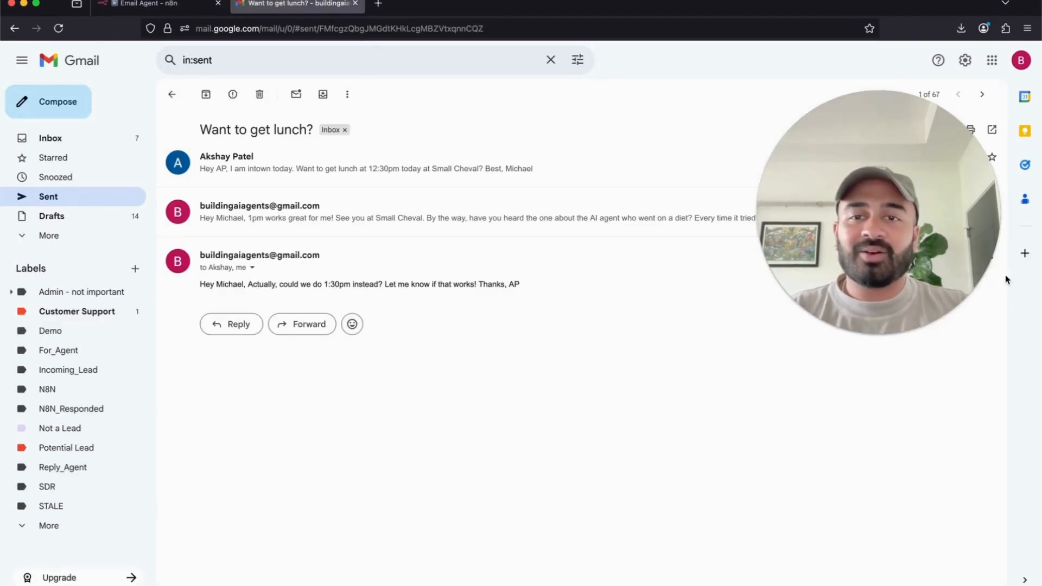
- Review the sent reply's 1:30pm request and sign-off, then return to the Email Agent workflow
drag(247, 284, 399, 283)
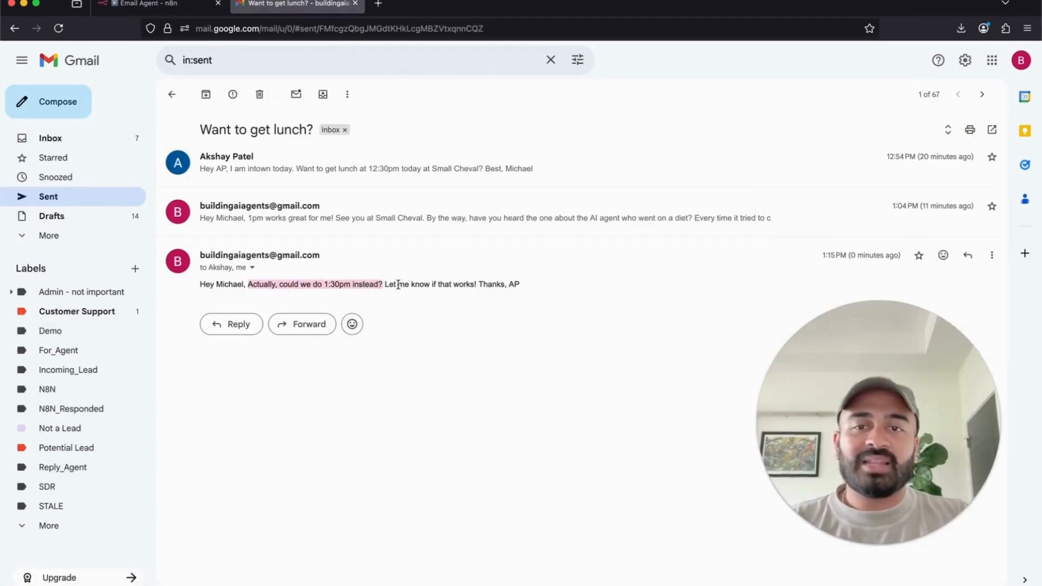
click(407, 284)
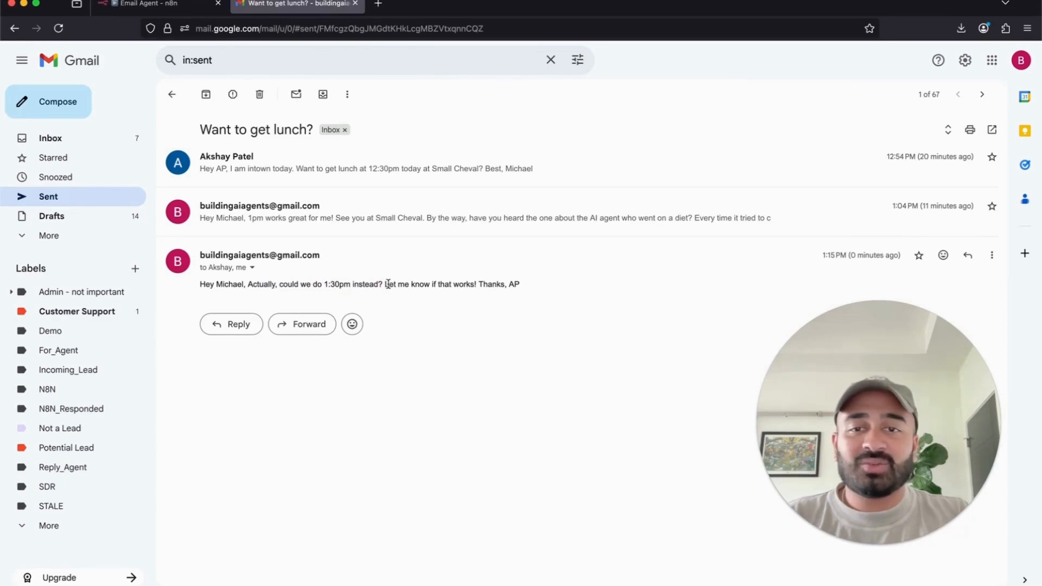
drag(385, 284, 553, 293)
click(549, 302)
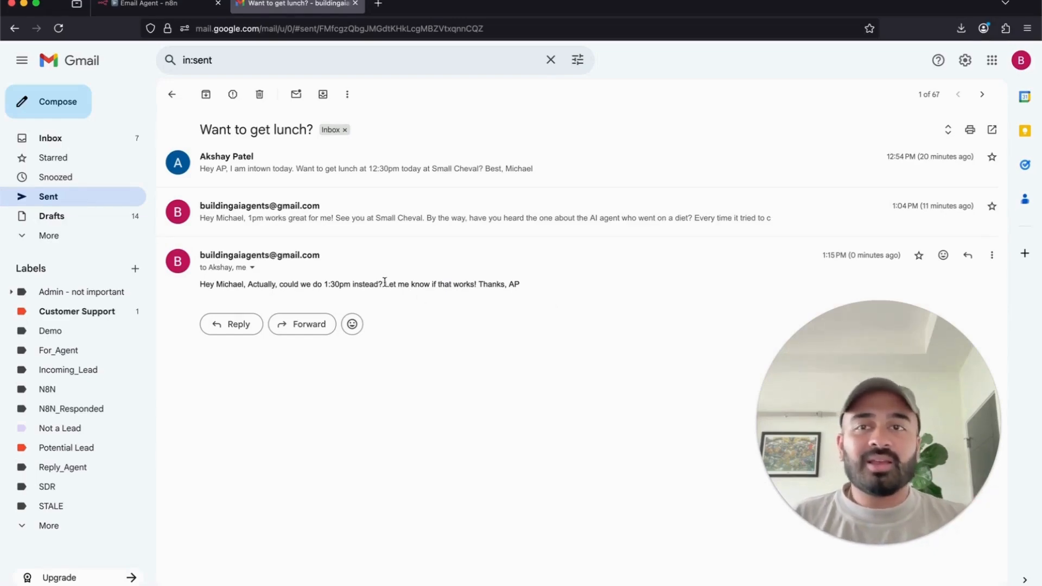
click(144, 5)
click(958, 61)
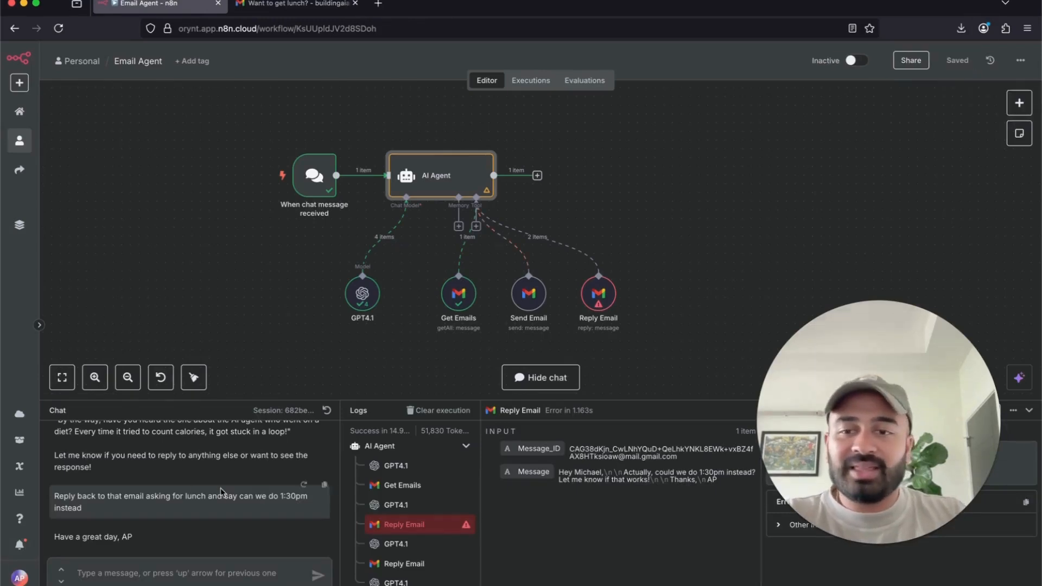
- Send the reworded chat request 'Actually, reply again to that email… can we do 2pm instead'
scroll(221, 491, up, 3)
drag(84, 542, 52, 530)
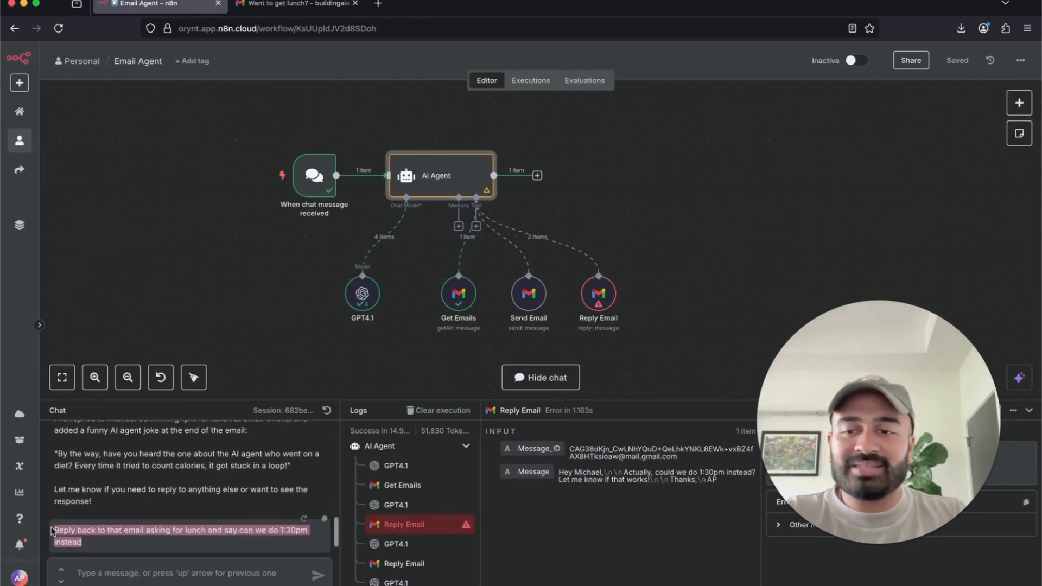
scroll(136, 521, down, 2)
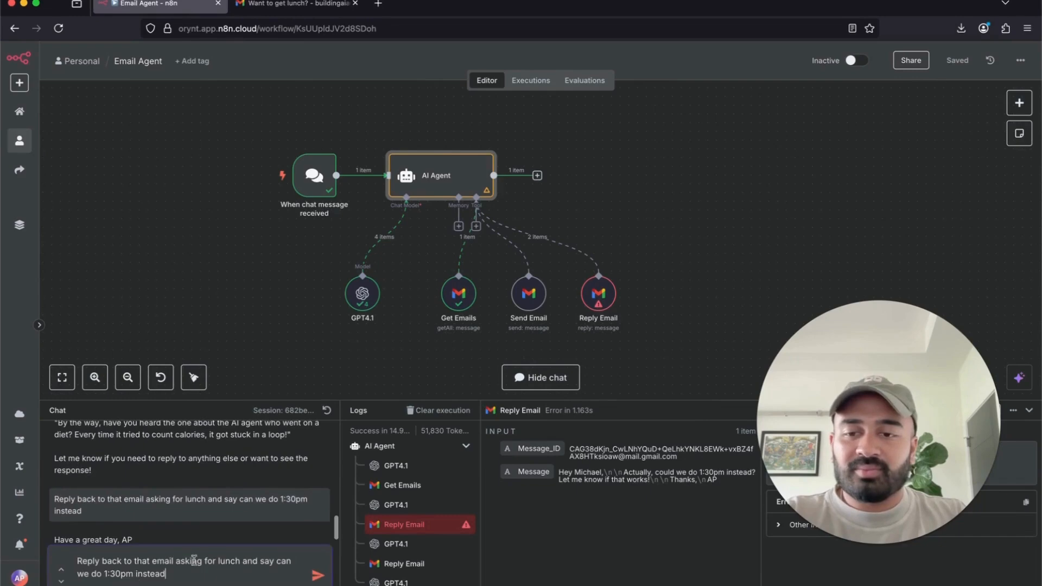
click(119, 573)
key(BackSpace)
key(BackSpace)
key(BackSpace)
key(BackSpace)
text(2)
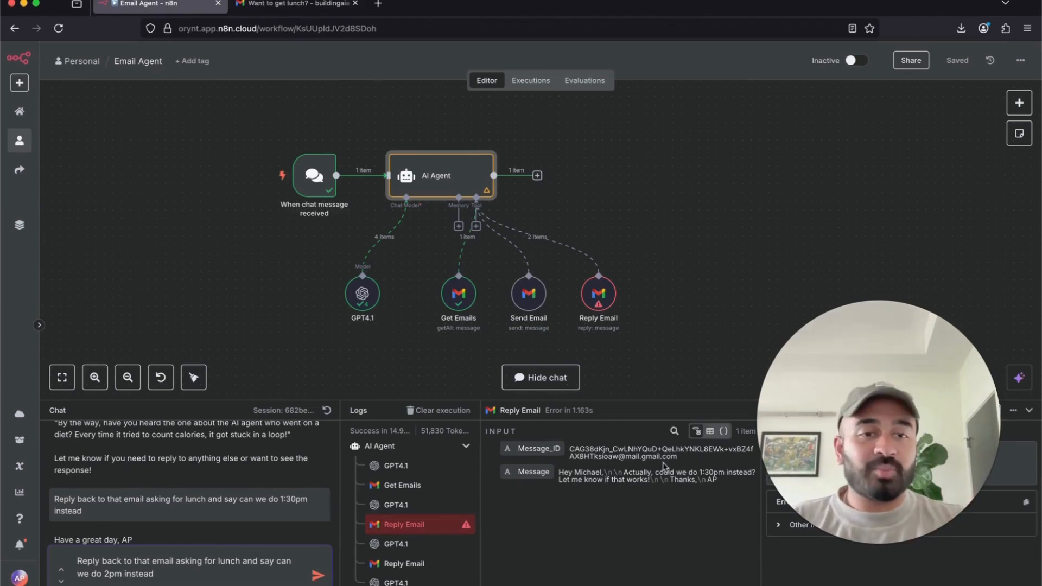
key(BackSpace)
text(Actually, reply)
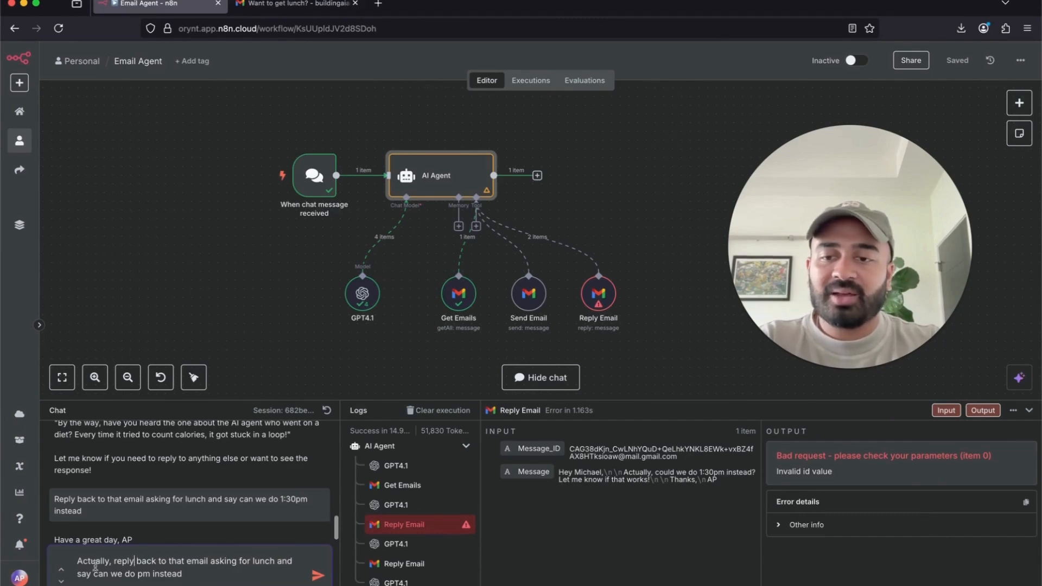
double_click(163, 561)
text(again)
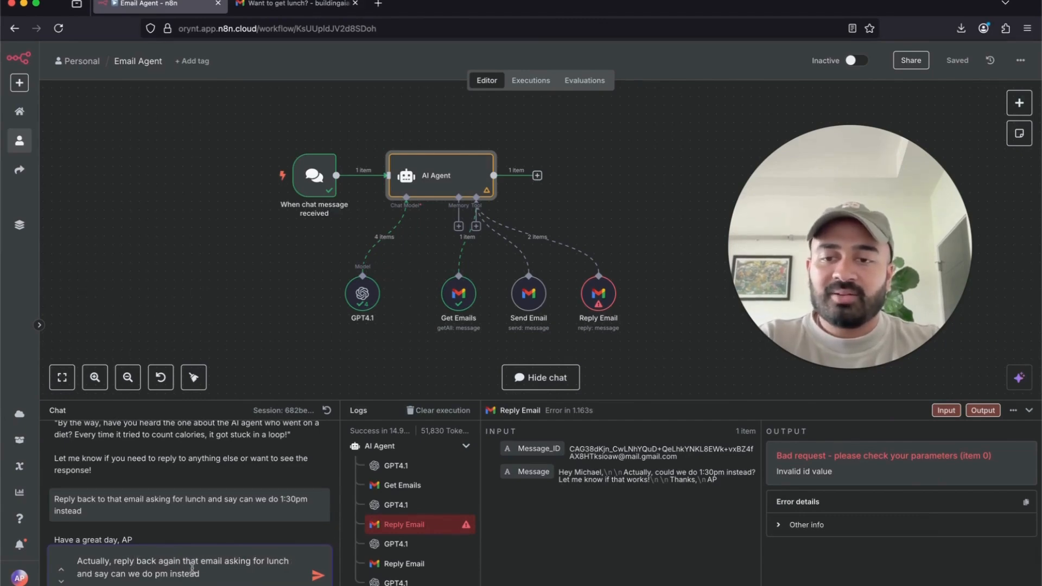
double_click(192, 562)
text(to that )
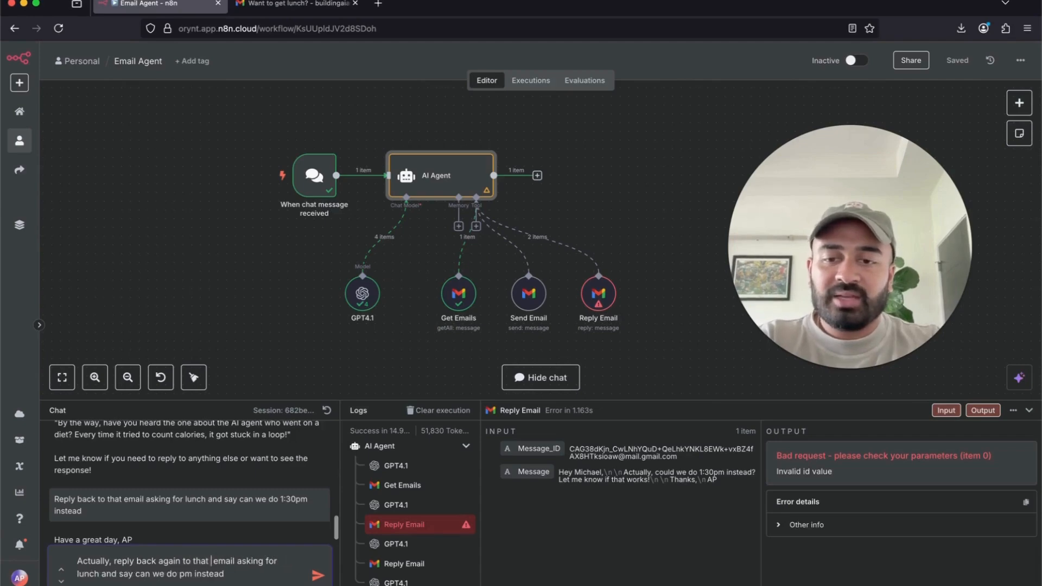
text(email for)
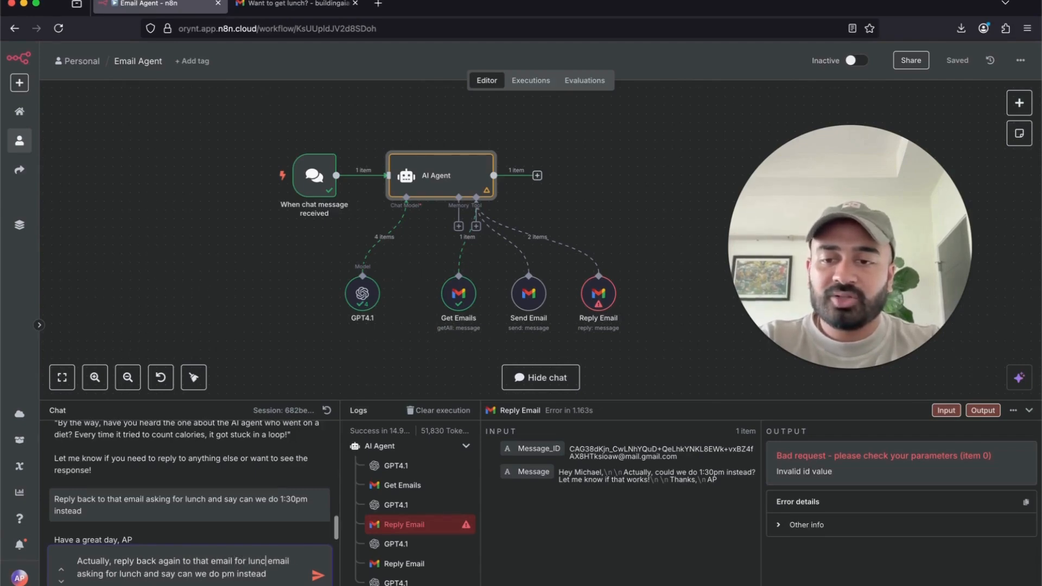
key(BackSpace)
key(BackSpace)
key(BackSpace)
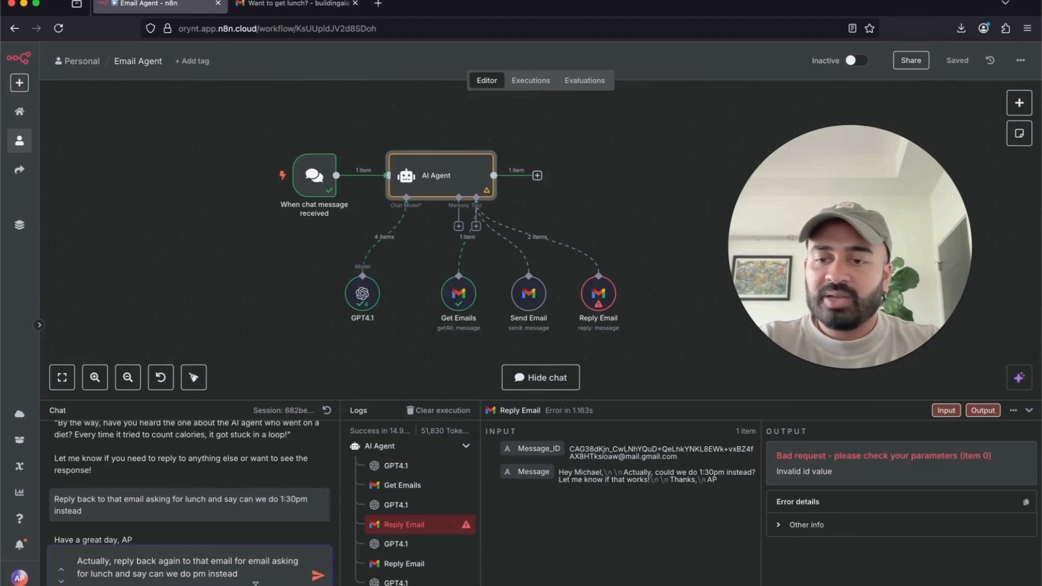
click(318, 577)
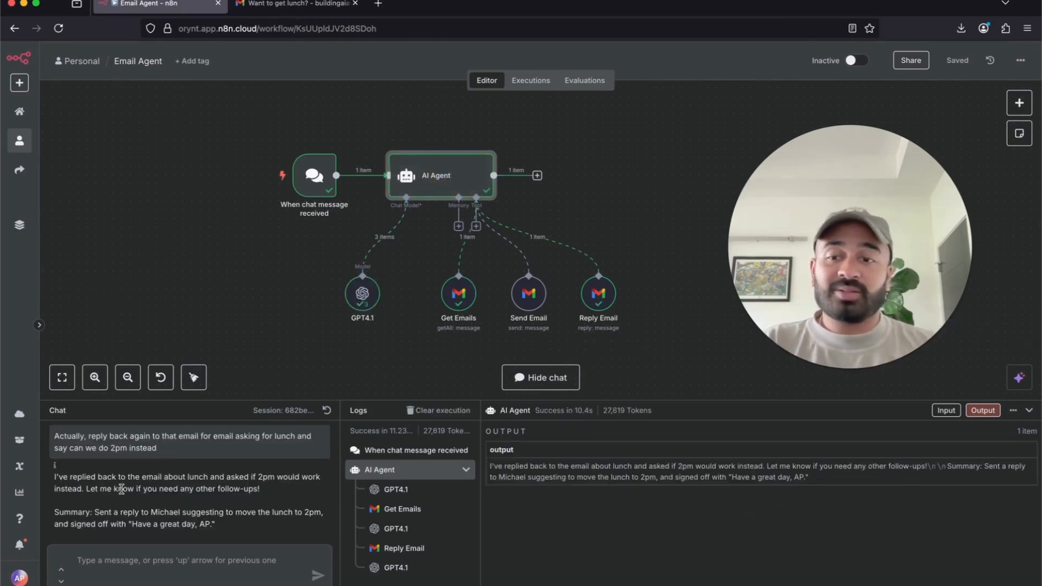
- Read the agent's confirmation, summary and sign-off in the chat, then switch to Gmail
drag(56, 477, 303, 489)
drag(117, 496, 82, 486)
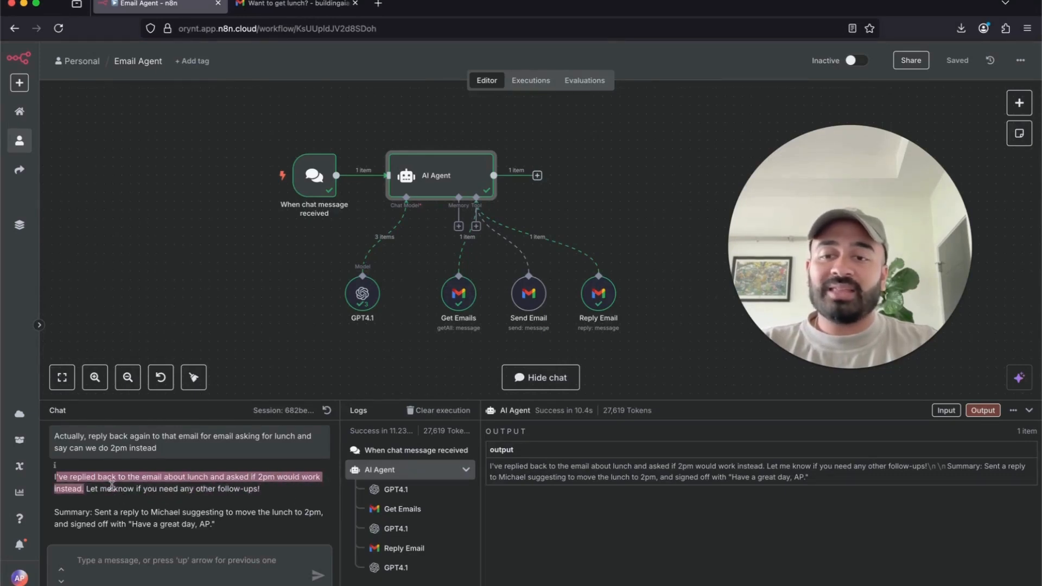
click(275, 489)
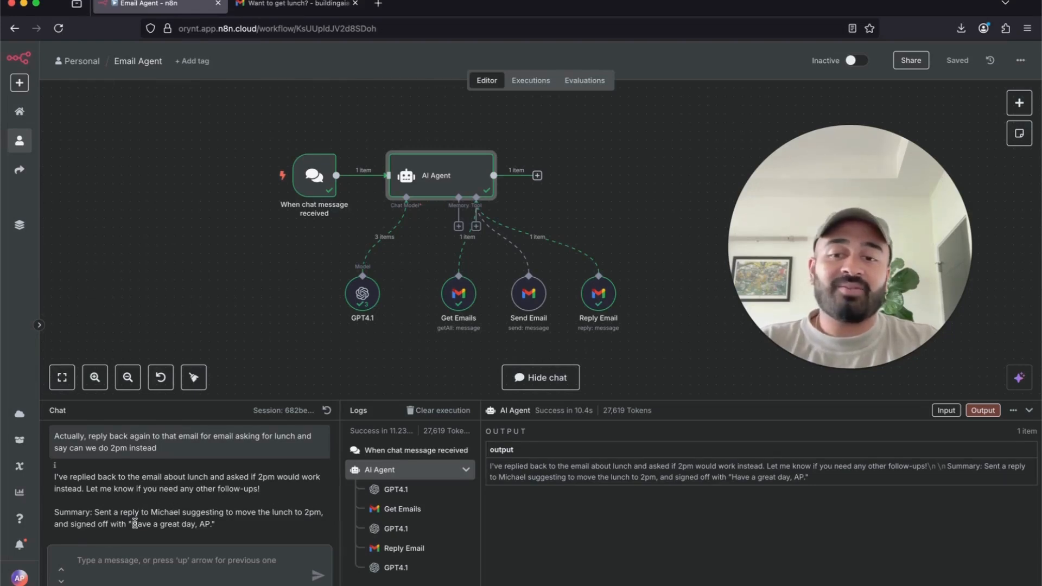
click(190, 524)
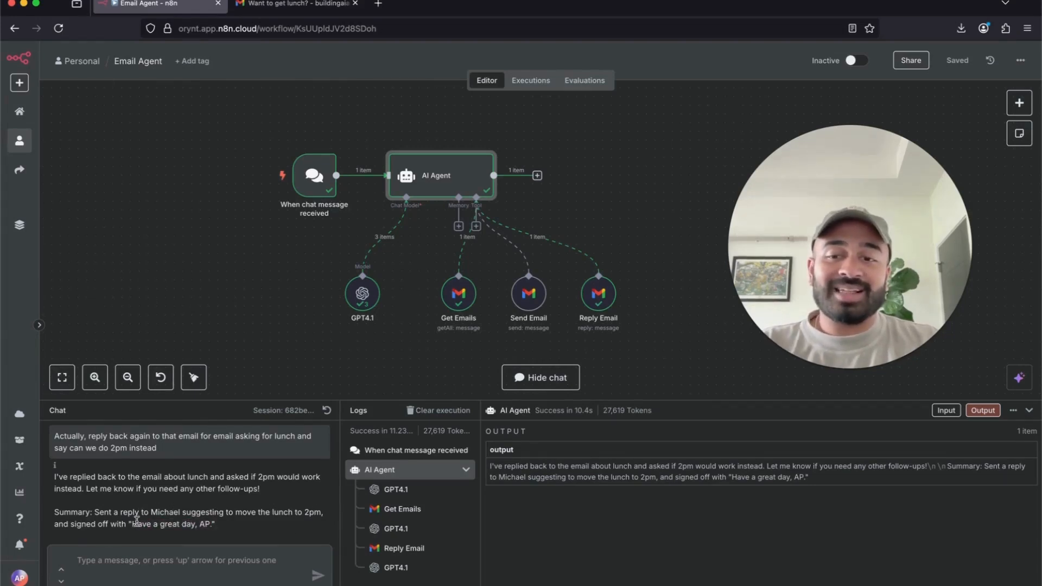
drag(137, 521, 215, 524)
scroll(59, 464, up, 2)
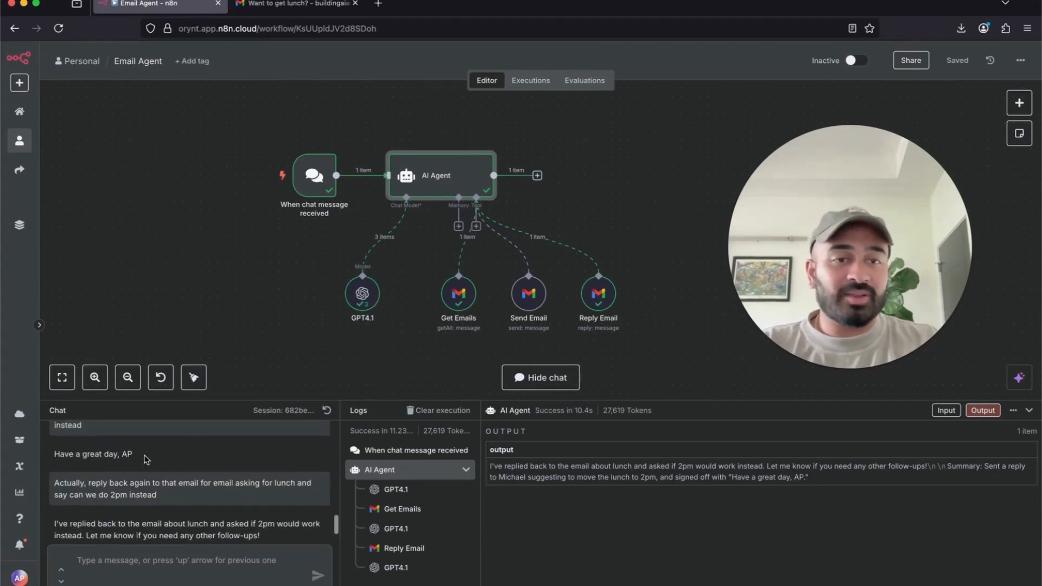
scroll(226, 494, down, 2)
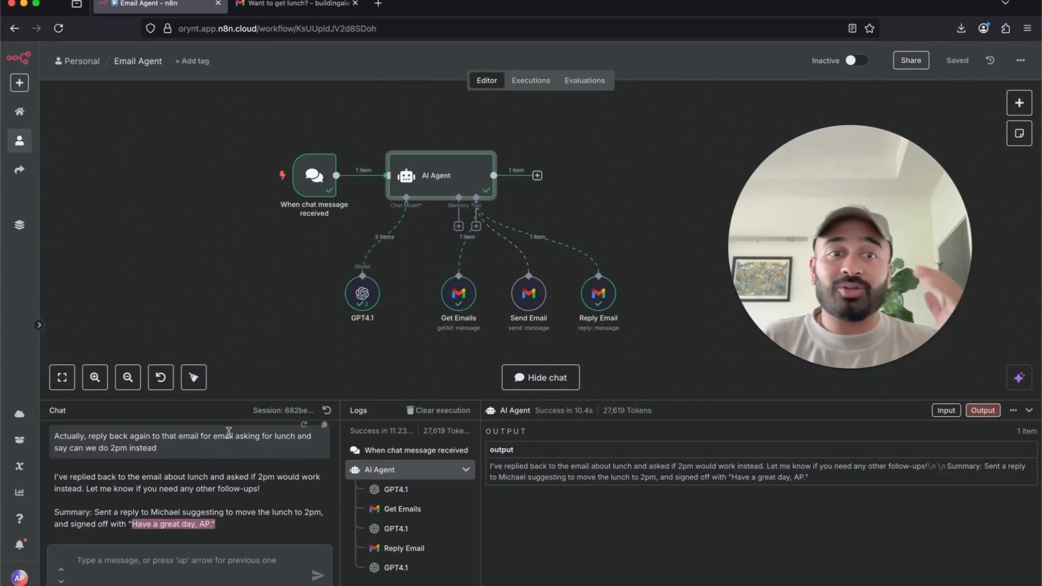
click(289, 8)
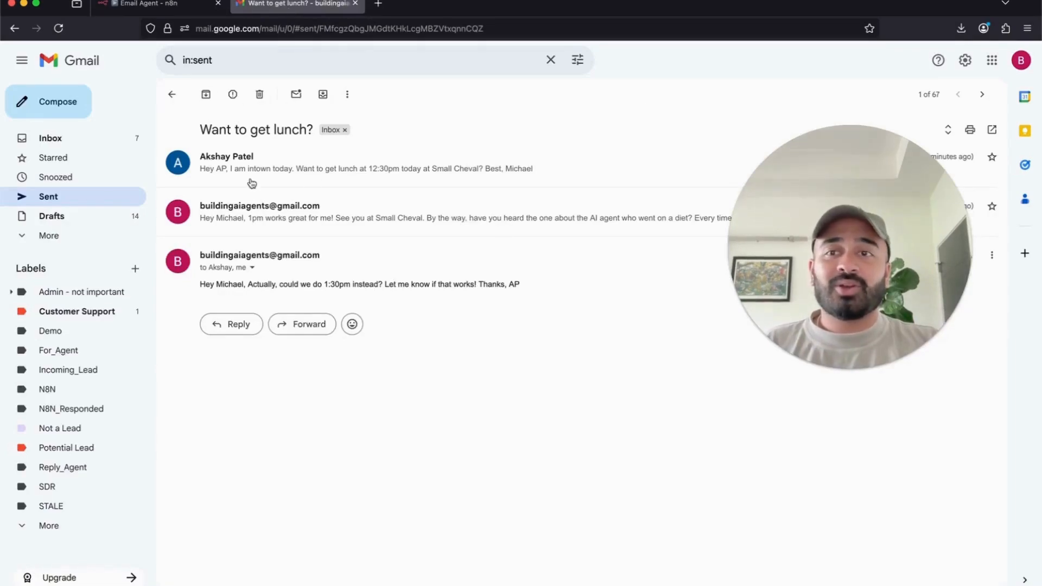
- Verify the sent 2pm reply ends with 'Have a great day, AP', then return to n8n
click(87, 197)
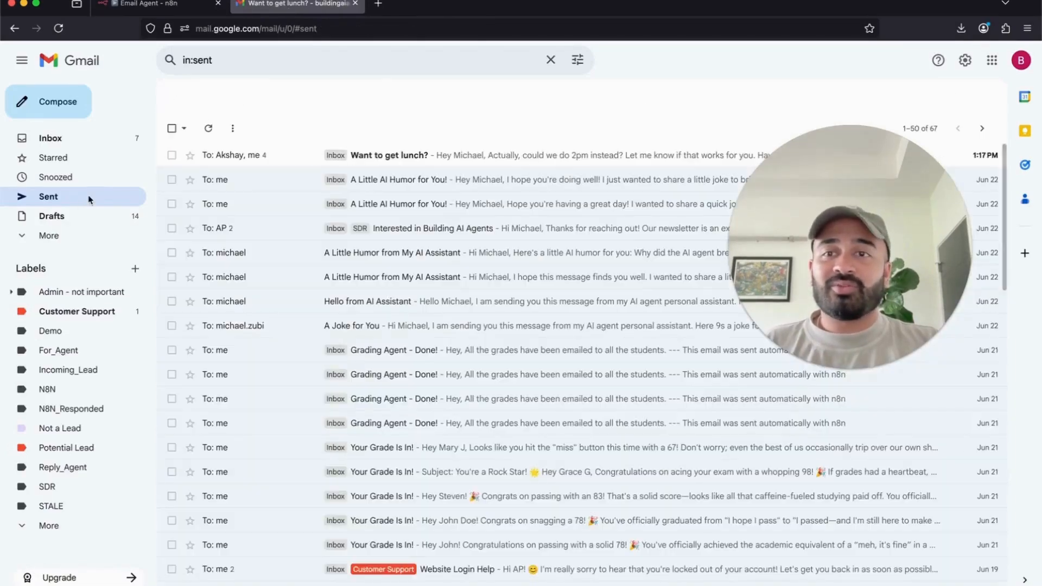
click(457, 157)
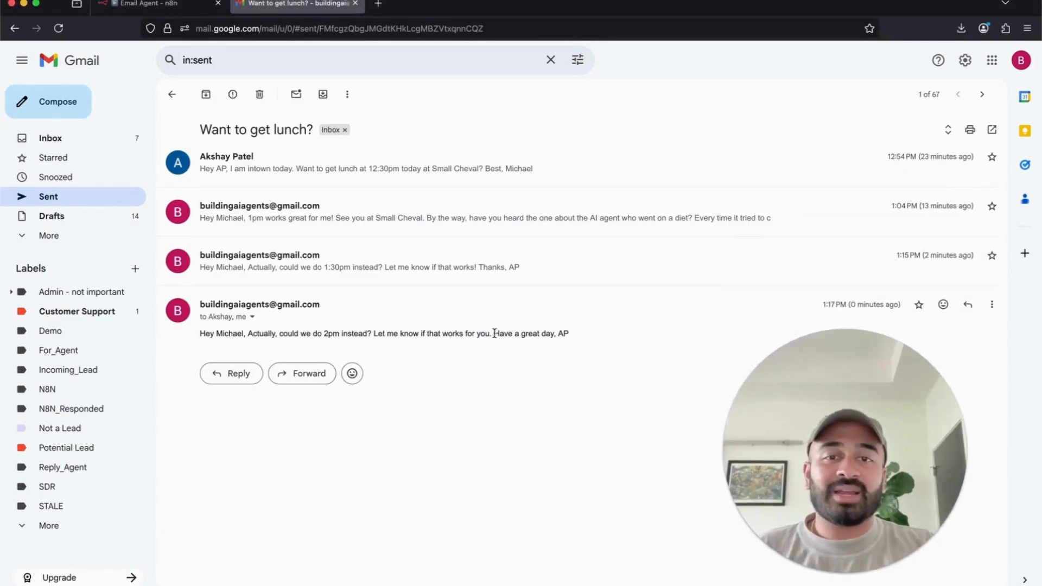
drag(494, 334, 598, 337)
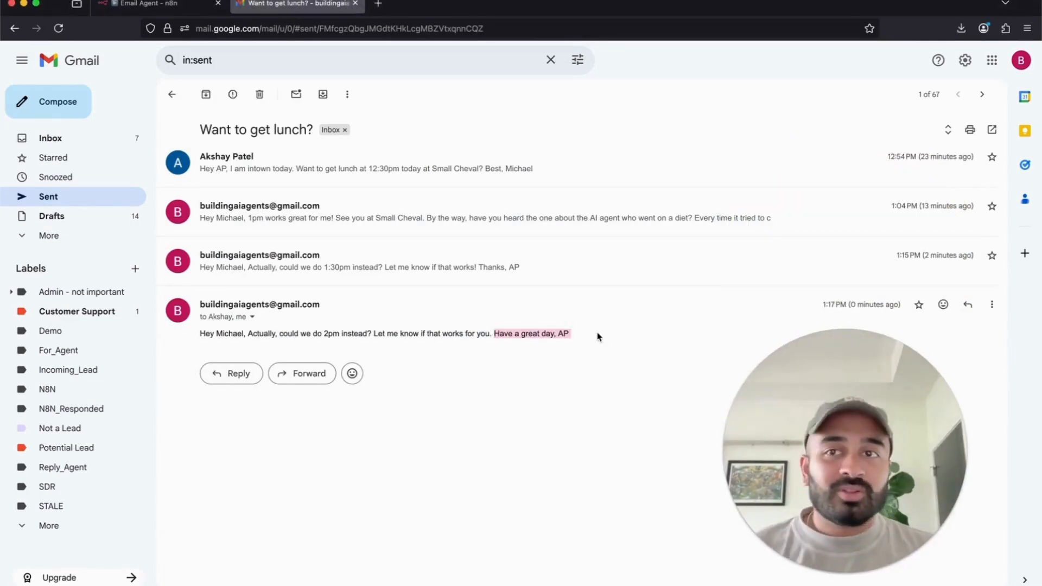
click(144, 4)
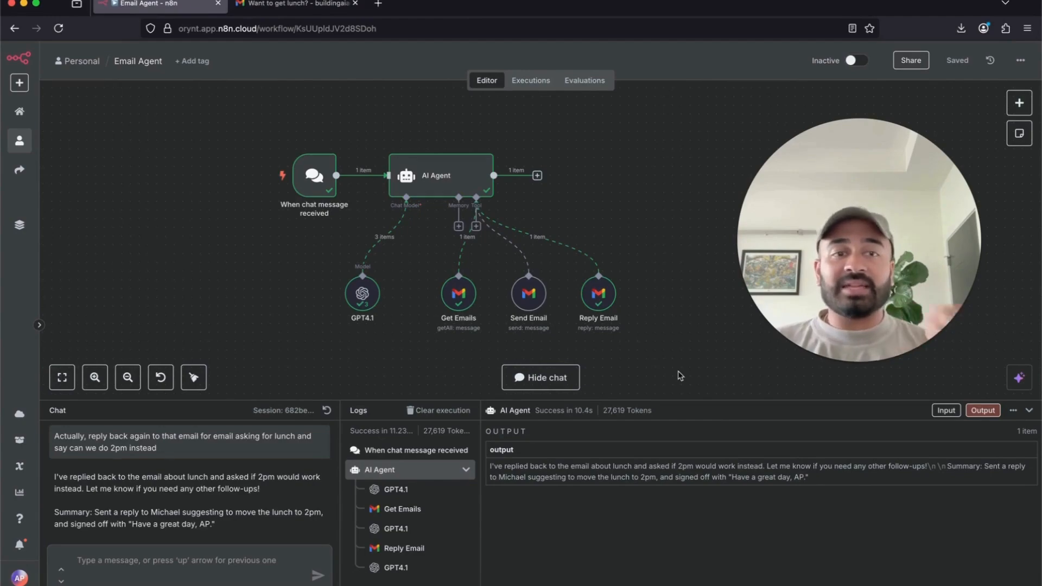
double_click(475, 178)
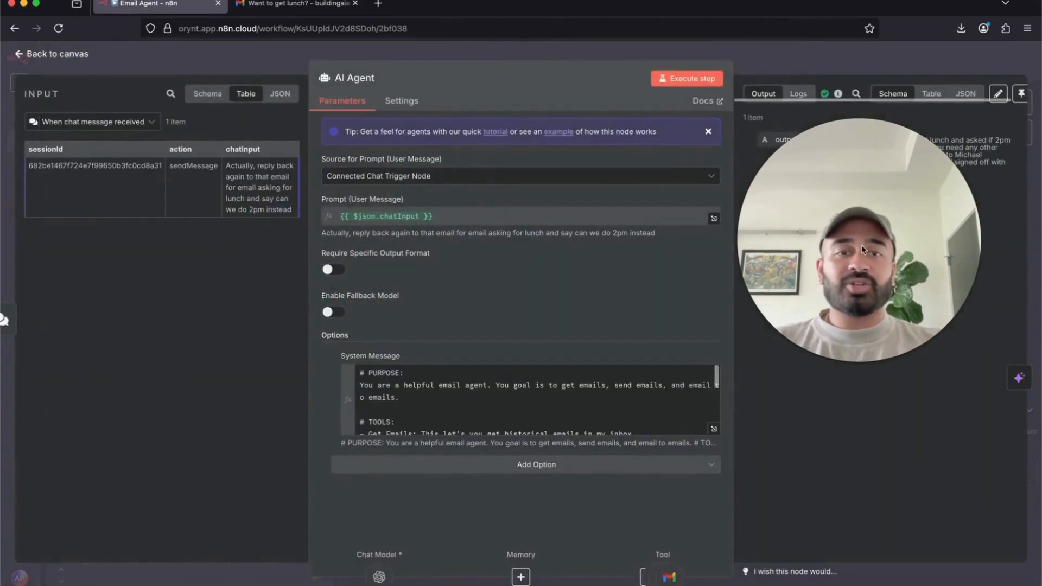
scroll(615, 407, down, 1)
scroll(615, 408, down, 5)
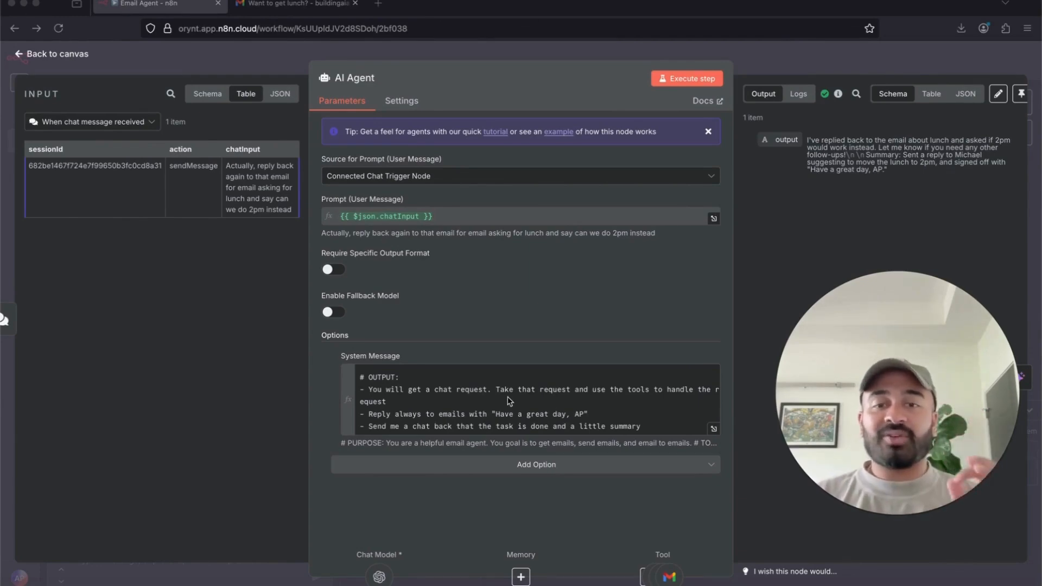
click(714, 430)
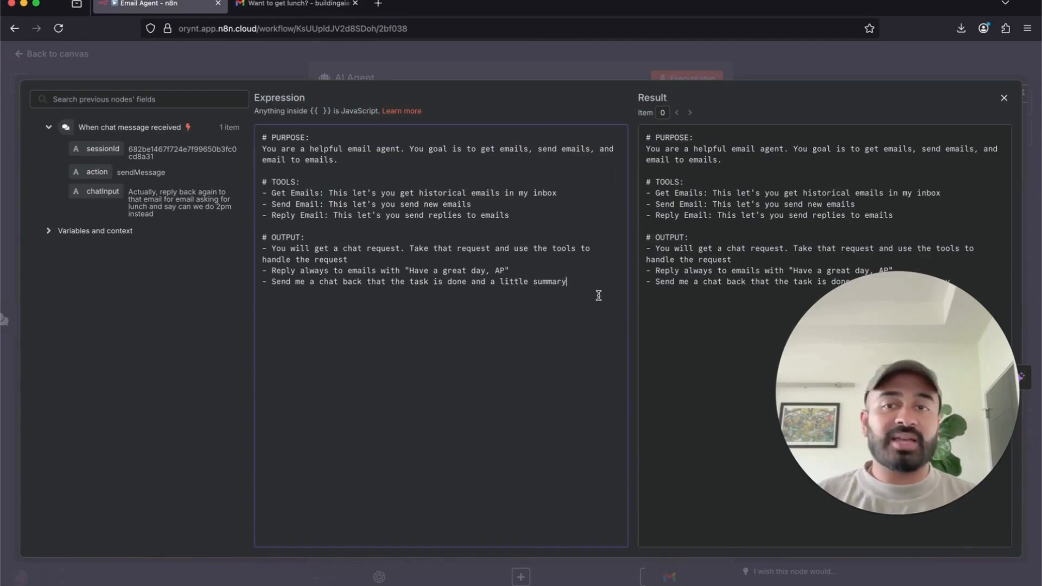
drag(599, 295, 242, 124)
click(353, 215)
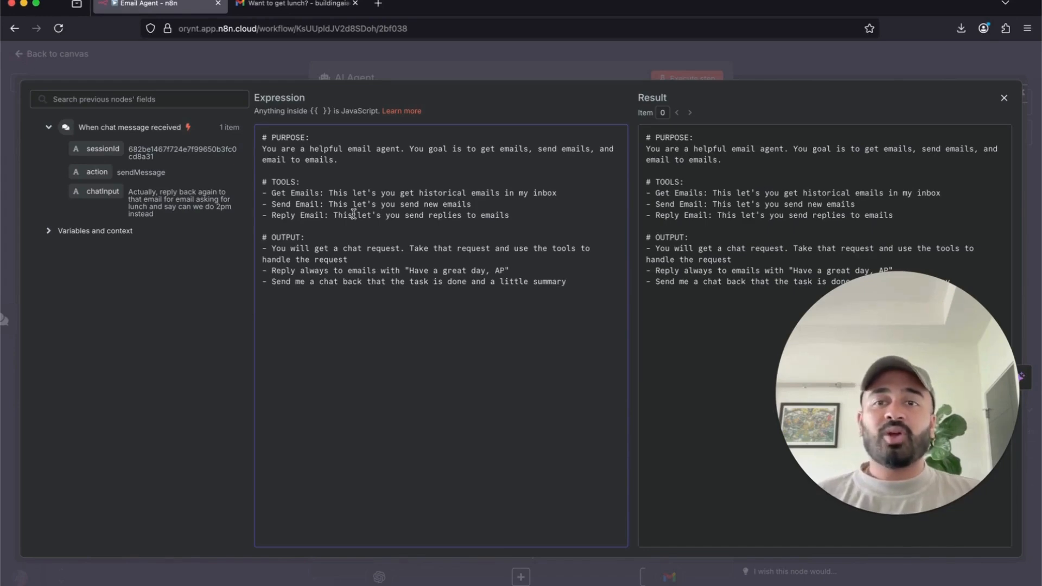
click(491, 71)
click(568, 54)
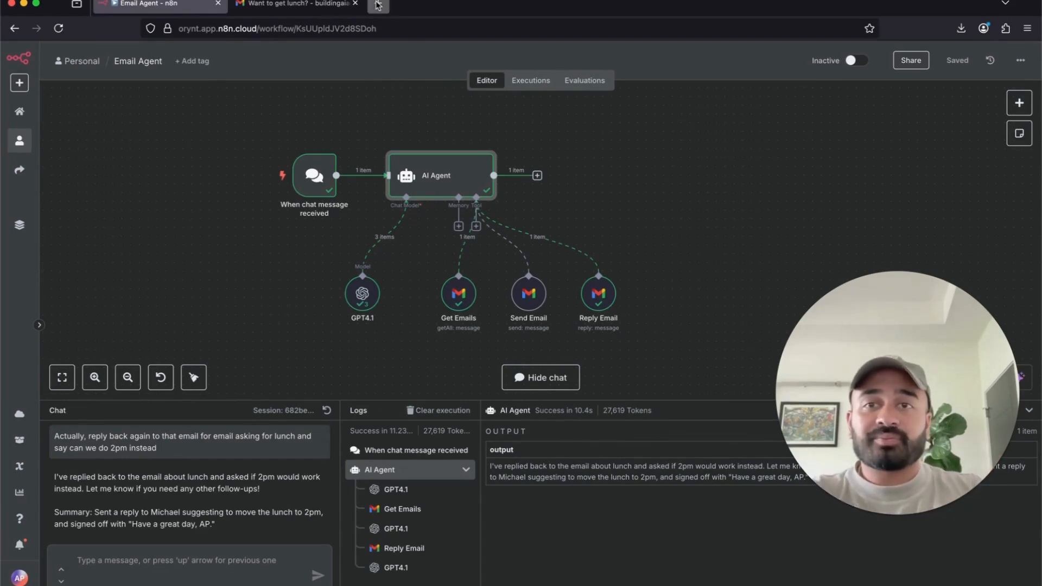
key(super+t)
- Go to skool.com and filter the Building AI Agents community feed to Your Wins! posts
text(skool.com/)
key(Return)
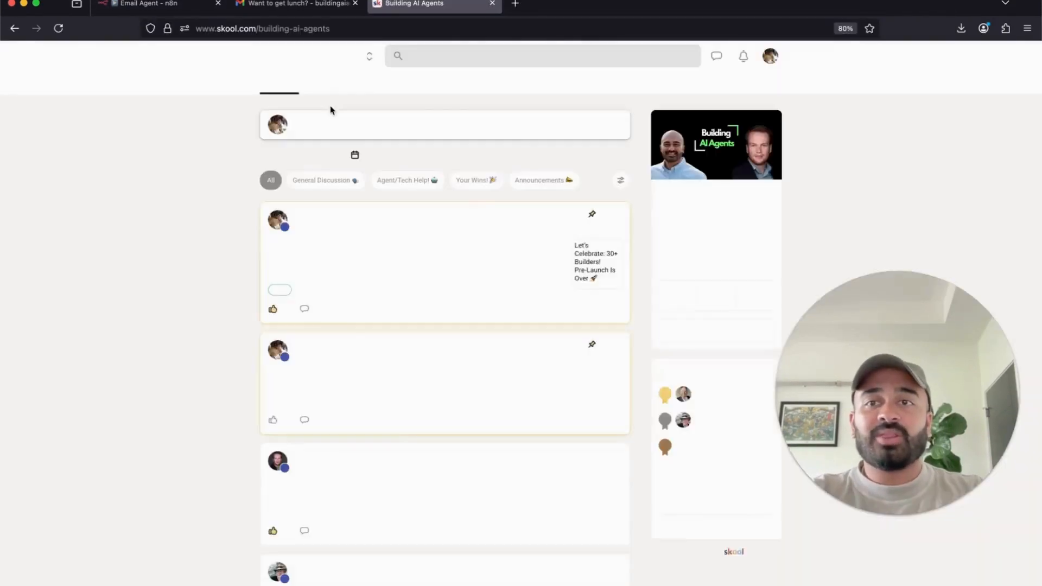
click(337, 87)
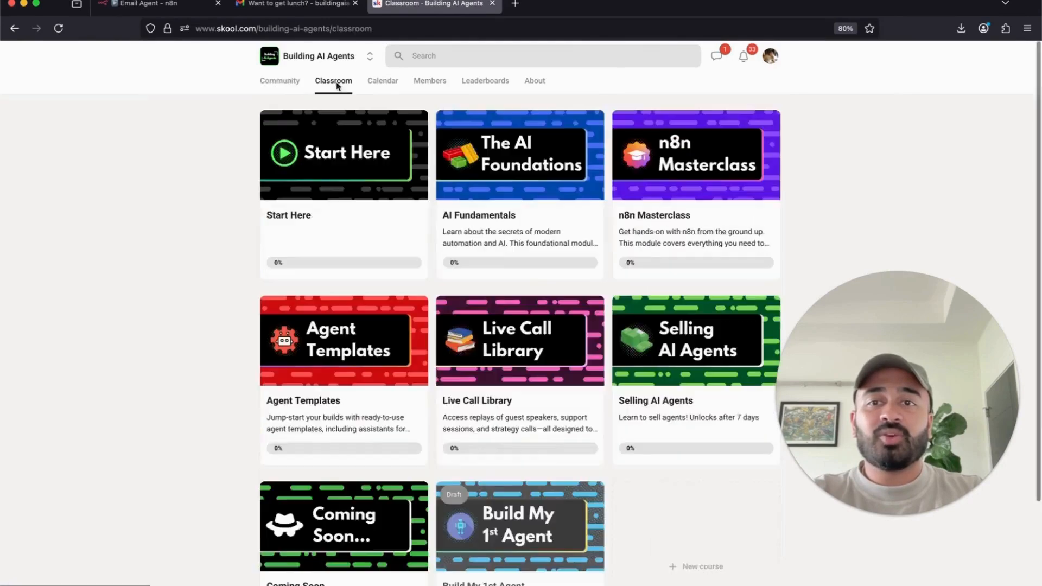
click(281, 86)
click(472, 180)
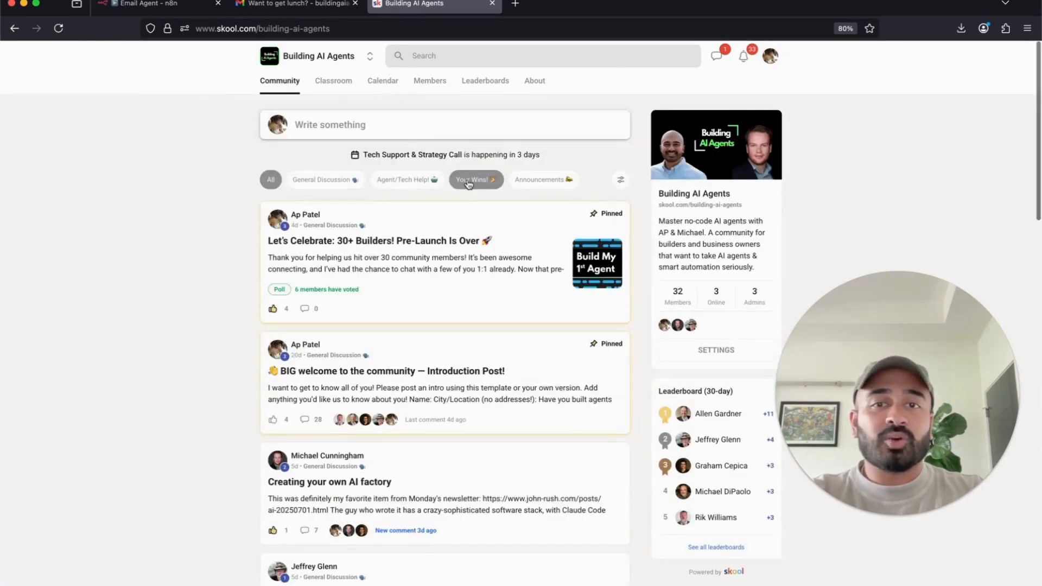